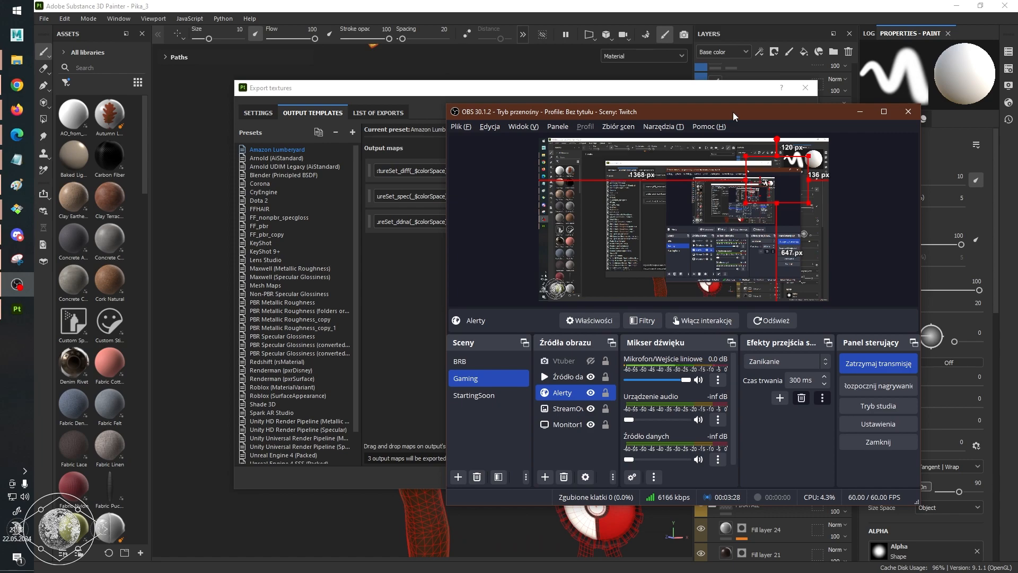
Switch from OBS to the Export textures dialog in Substance 3D Painter.
{"action": "left_click_drag", "start_coordinate": [732, 112], "coordinate": [650, 108]}
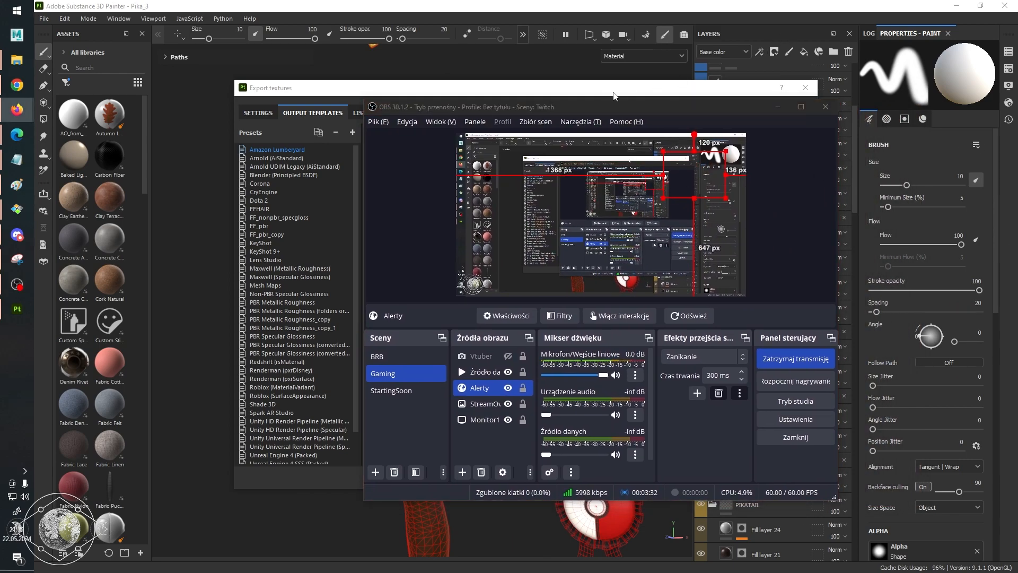
{"action": "left_click_drag", "start_coordinate": [653, 106], "coordinate": [605, 129]}
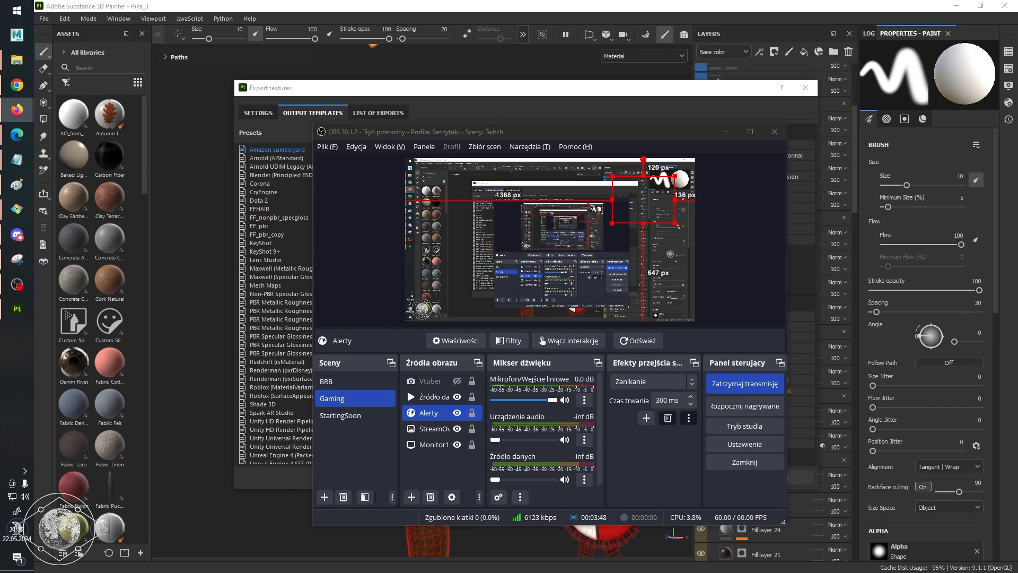
{"action": "key", "text": "alt+Tab"}
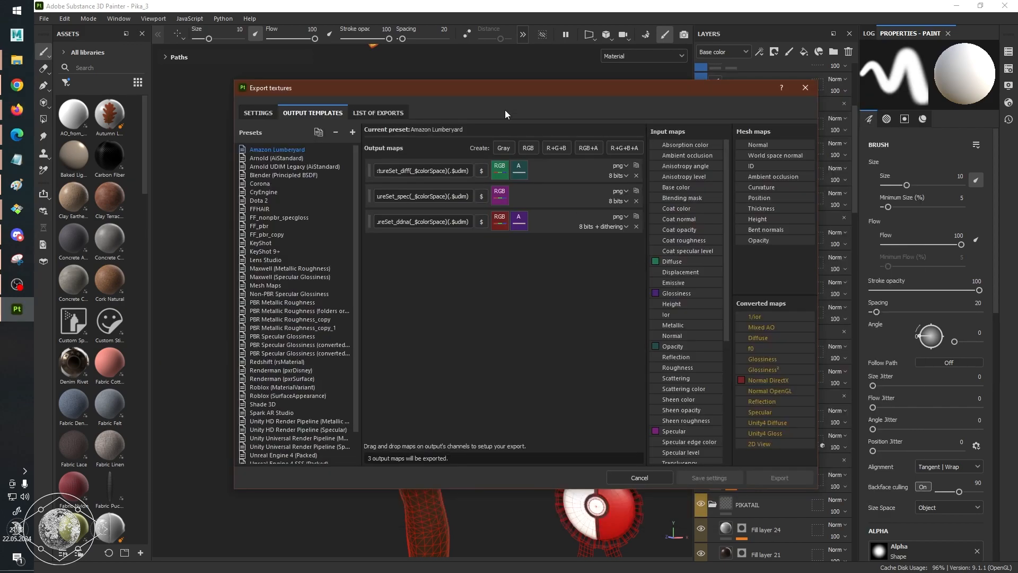
{"action": "left_click_drag", "start_coordinate": [568, 93], "coordinate": [545, 122]}
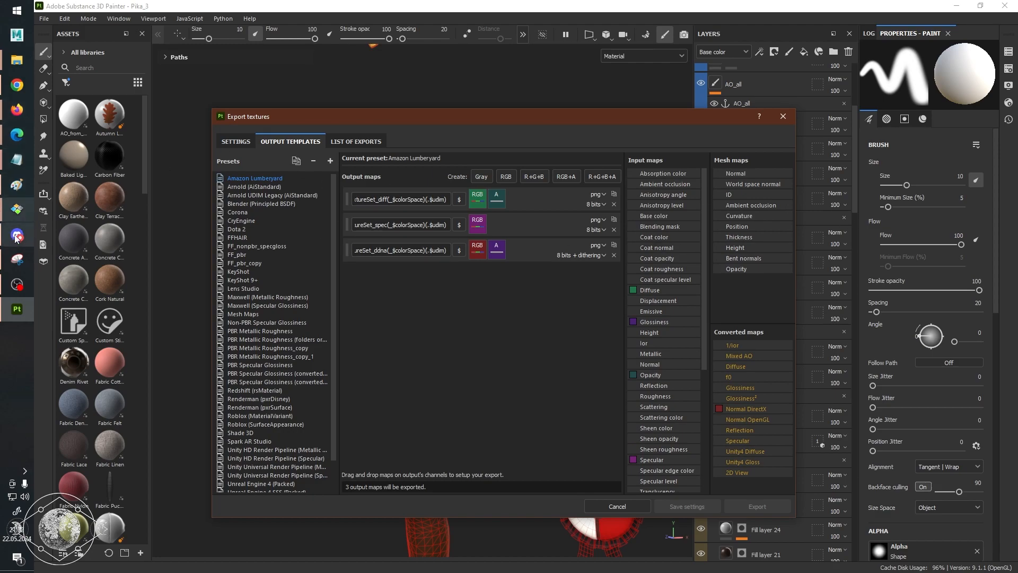
Close one unneeded background application and return to the Export textures dialog.
{"action": "right_click", "coordinate": [16, 209]}
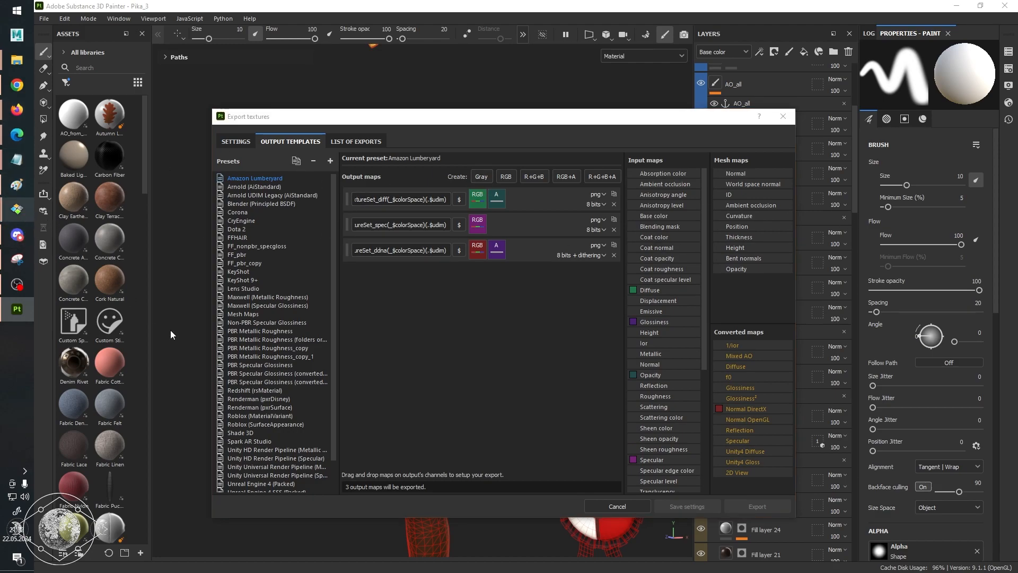
{"action": "left_click", "coordinate": [116, 242]}
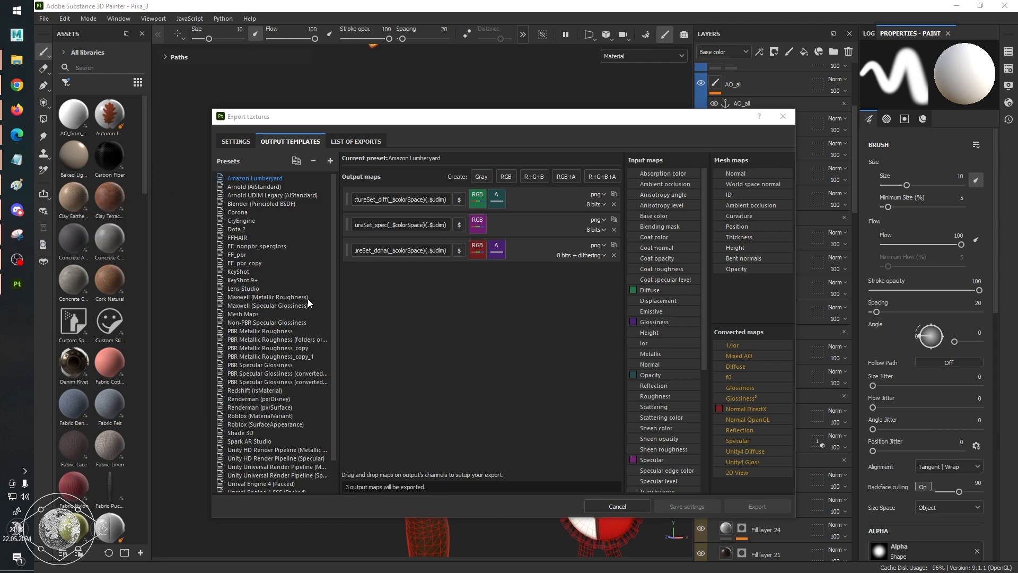
{"action": "mouse_move", "coordinate": [532, 121]}
{"action": "left_mouse_down"}
{"action": "mouse_move", "coordinate": [532, 139]}
{"action": "mouse_move", "coordinate": [547, 125]}
{"action": "left_mouse_up"}
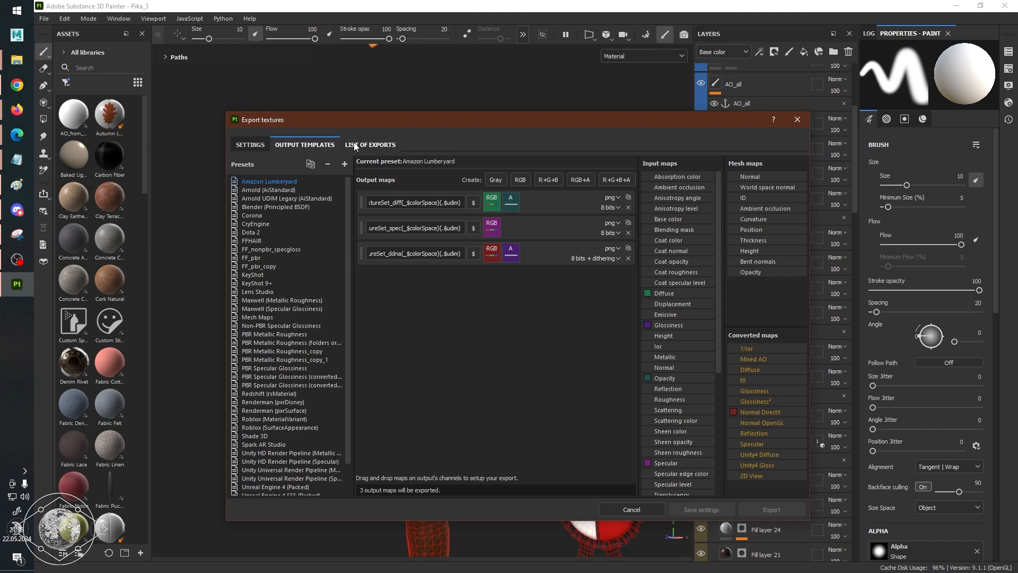
{"action": "key", "text": "alt+Tab"}
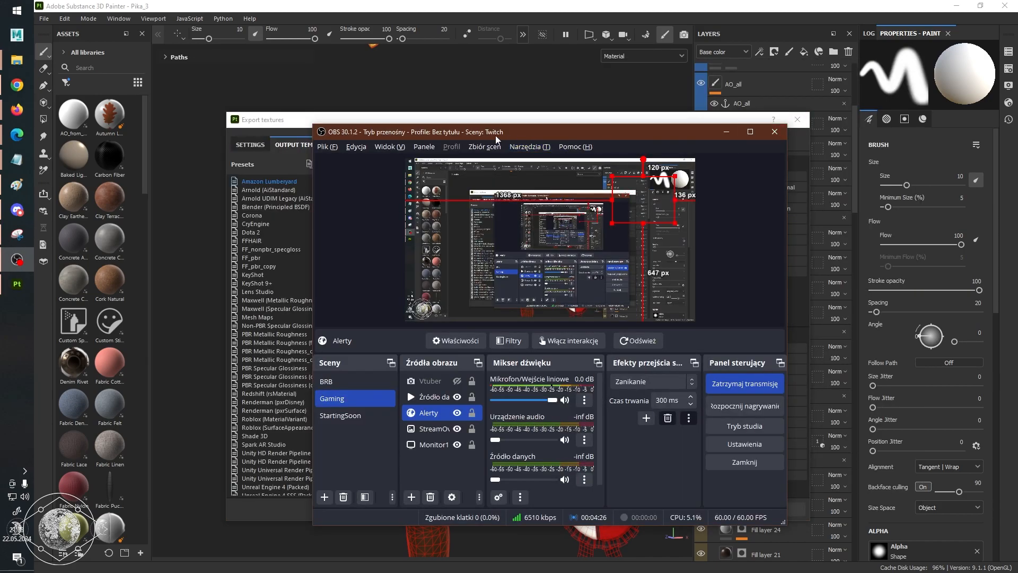
{"action": "left_click_drag", "start_coordinate": [497, 139], "coordinate": [1017, 140]}
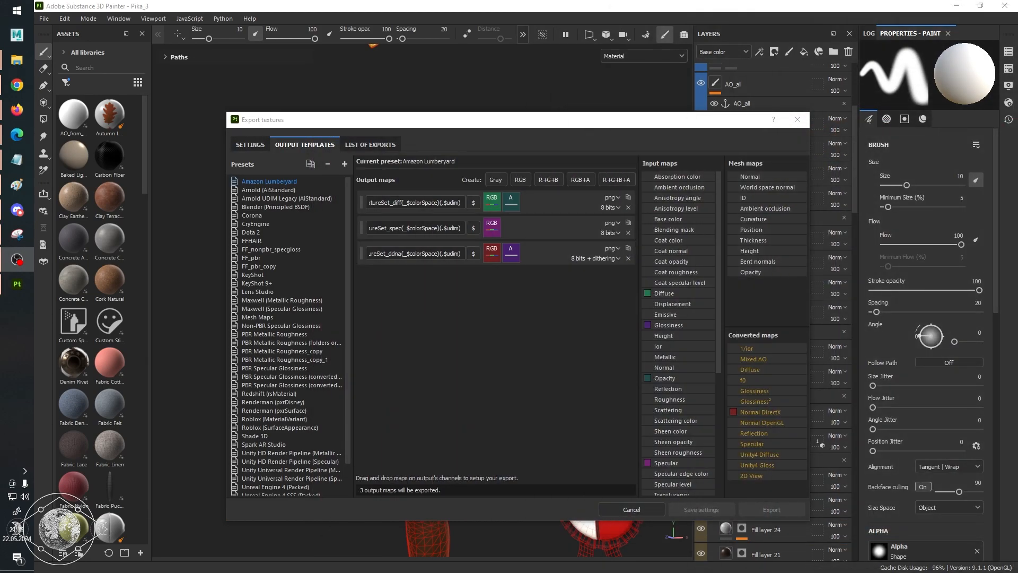
{"action": "left_click", "coordinate": [514, 125]}
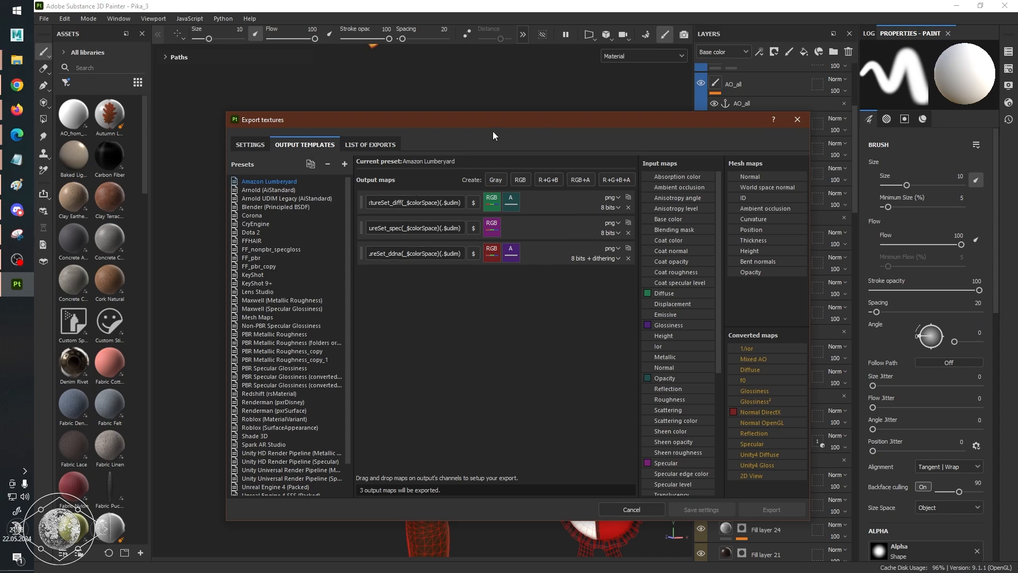
Compare the output maps of the CryEngine, Dota 2, FFHAIR, FF_nonpbr_specgloss and FF_pbr export presets.
{"action": "left_click_drag", "start_coordinate": [492, 122], "coordinate": [525, 117]}
{"action": "left_click", "coordinate": [327, 251]}
{"action": "left_click", "coordinate": [317, 246]}
{"action": "left_click", "coordinate": [308, 252]}
{"action": "left_click", "coordinate": [319, 244]}
{"action": "left_click", "coordinate": [322, 237]}
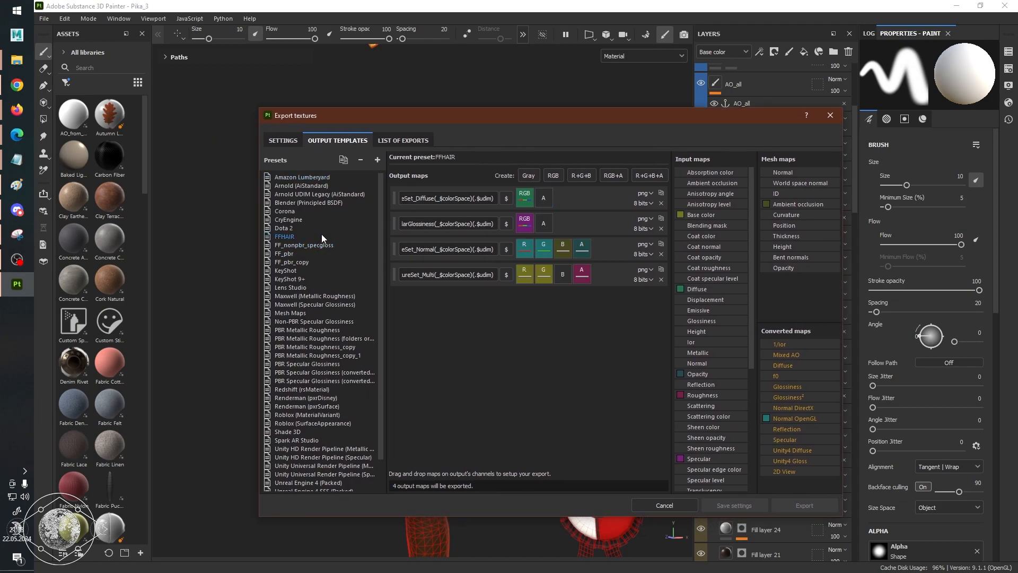
{"action": "left_click", "coordinate": [315, 228]}
{"action": "left_click", "coordinate": [318, 219]}
{"action": "left_click", "coordinate": [301, 227]}
{"action": "left_click", "coordinate": [303, 236]}
{"action": "left_click", "coordinate": [308, 254]}
{"action": "left_click", "coordinate": [318, 245]}
{"action": "left_click", "coordinate": [298, 236]}
{"action": "left_click", "coordinate": [298, 227]}
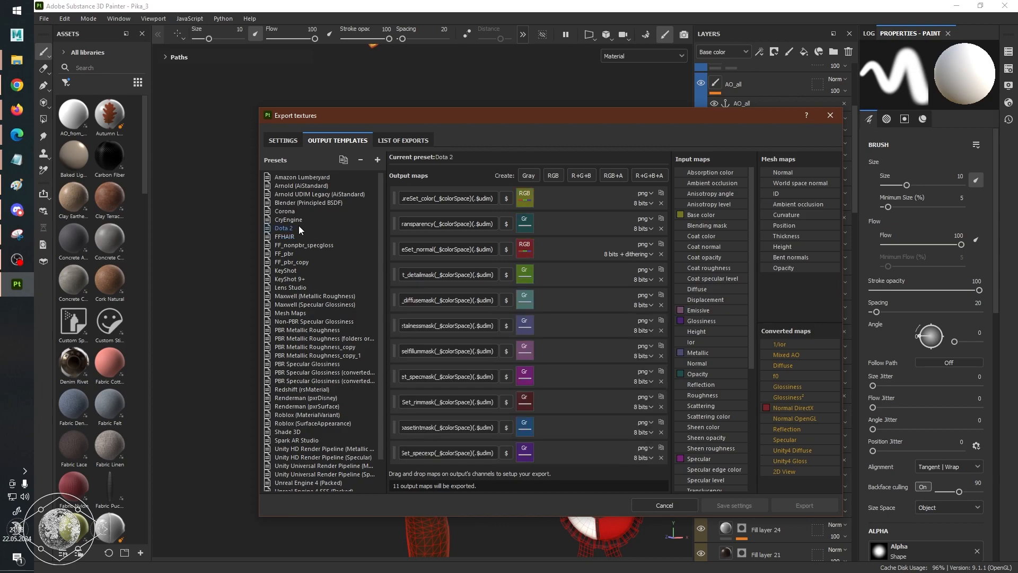
{"action": "left_click", "coordinate": [315, 236]}
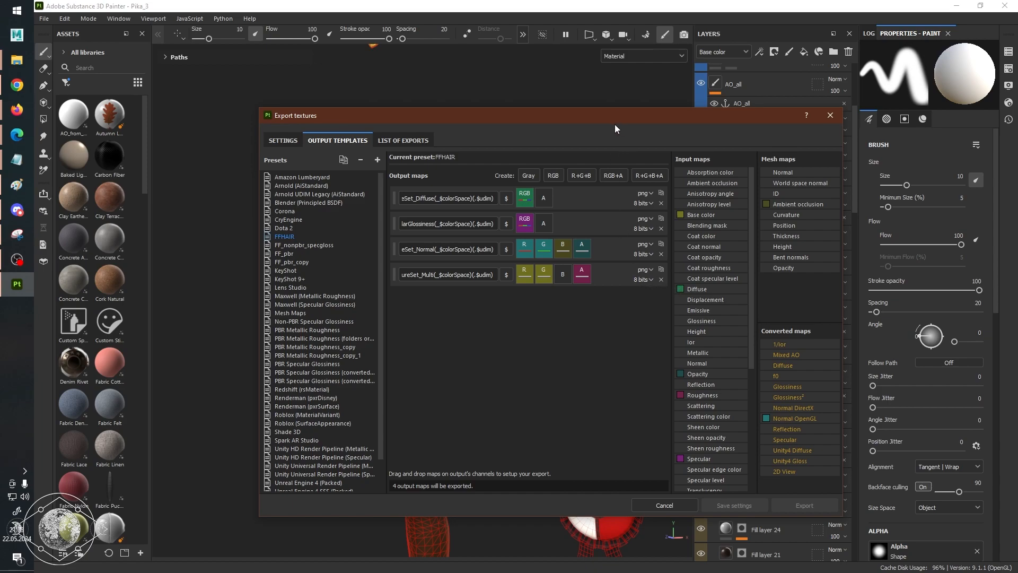
Switch to the FFXIV/TexTools Reference Information spreadsheet in Chrome and enlarge its window to full screen.
{"action": "key", "text": "alt+Tab"}
{"action": "key", "text": "Tab"}
{"action": "key", "text": "Tab"}
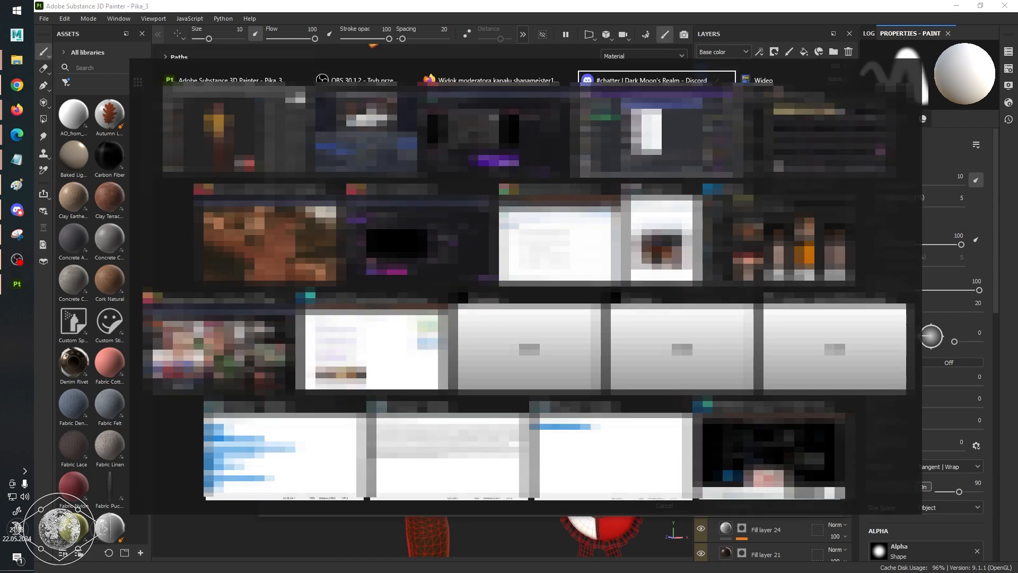
{"action": "key", "text": "alt+Tab"}
{"action": "key", "text": "alt+Tab"}
{"action": "key", "text": "alt+Tab"}
{"action": "key", "text": "alt+shift+Tab"}
{"action": "key", "text": "alt+shift+Tab"}
{"action": "key", "text": "alt+shift+Tab"}
{"action": "key", "text": "alt+Tab"}
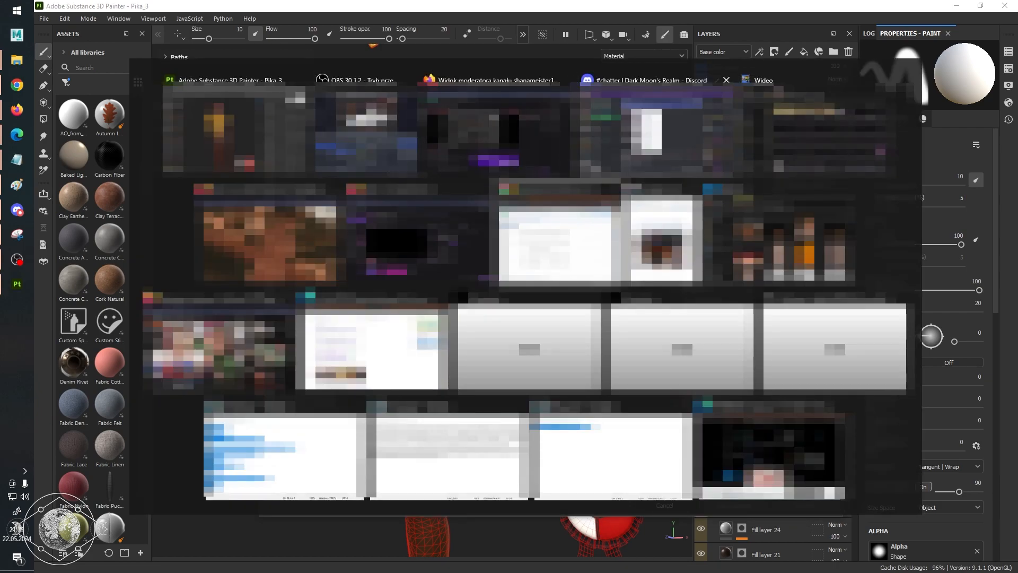
{"action": "right_click", "coordinate": [16, 110]}
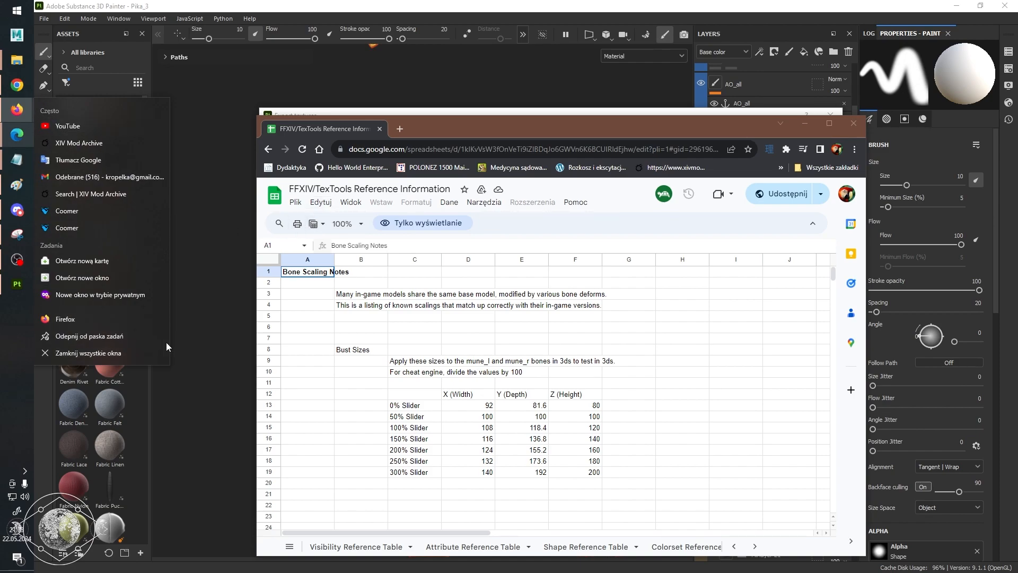
{"action": "left_click", "coordinate": [18, 111]}
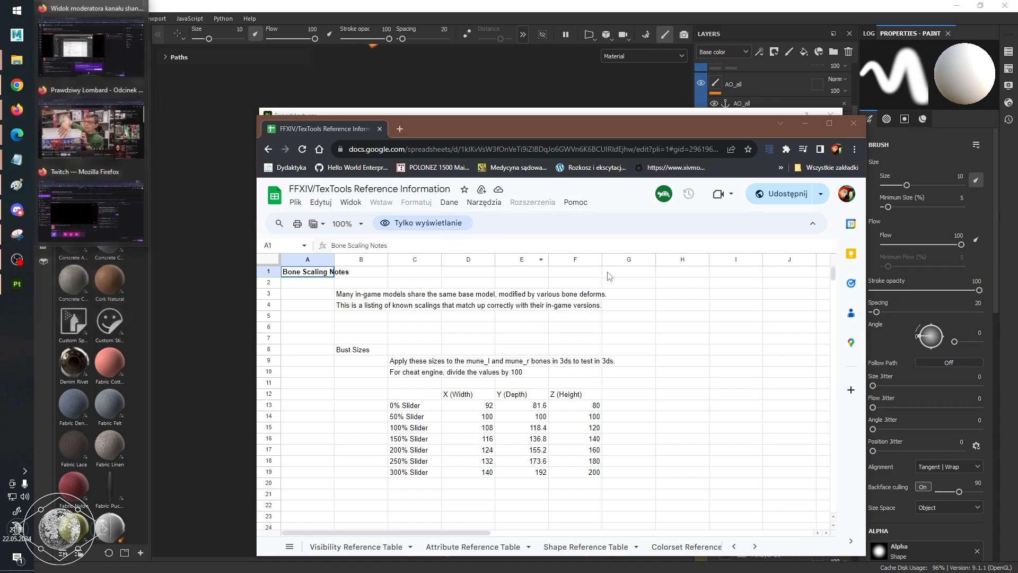
{"action": "left_click", "coordinate": [683, 360]}
{"action": "left_click", "coordinate": [589, 372]}
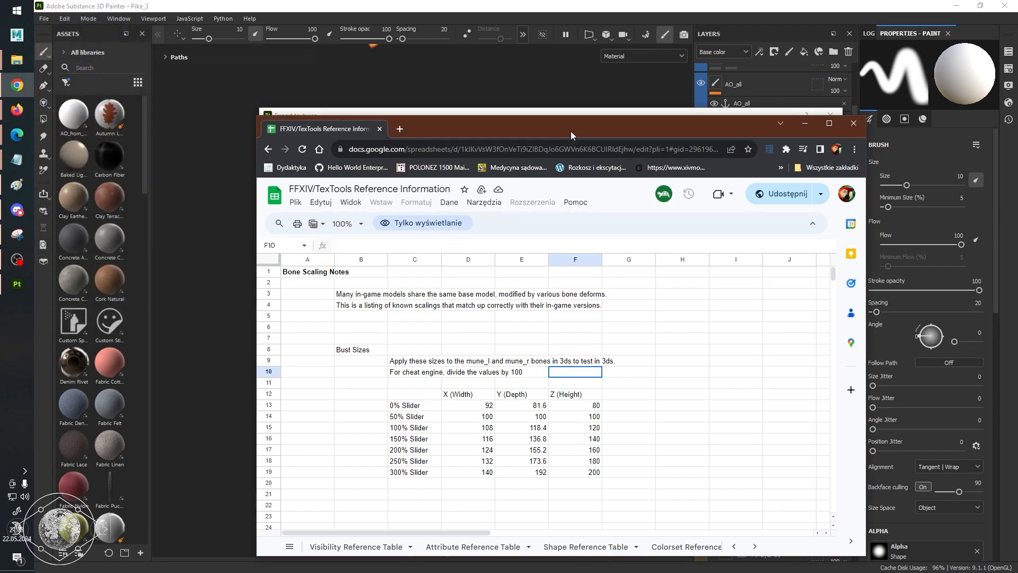
{"action": "double_click", "coordinate": [571, 132]}
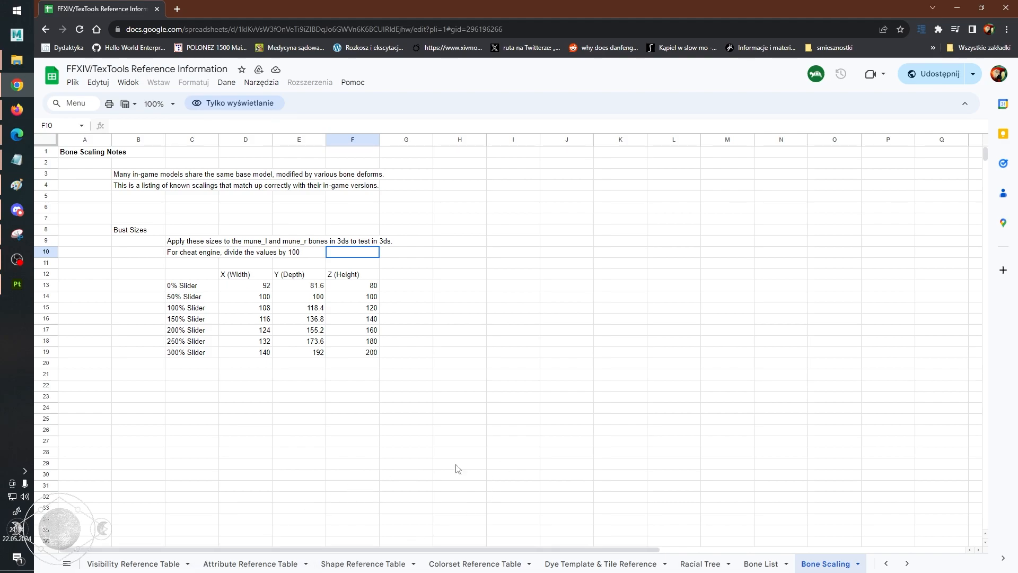
Open the Shader Reference Table sheet and size the browser window to show the shader tables.
{"action": "left_click", "coordinate": [570, 564]}
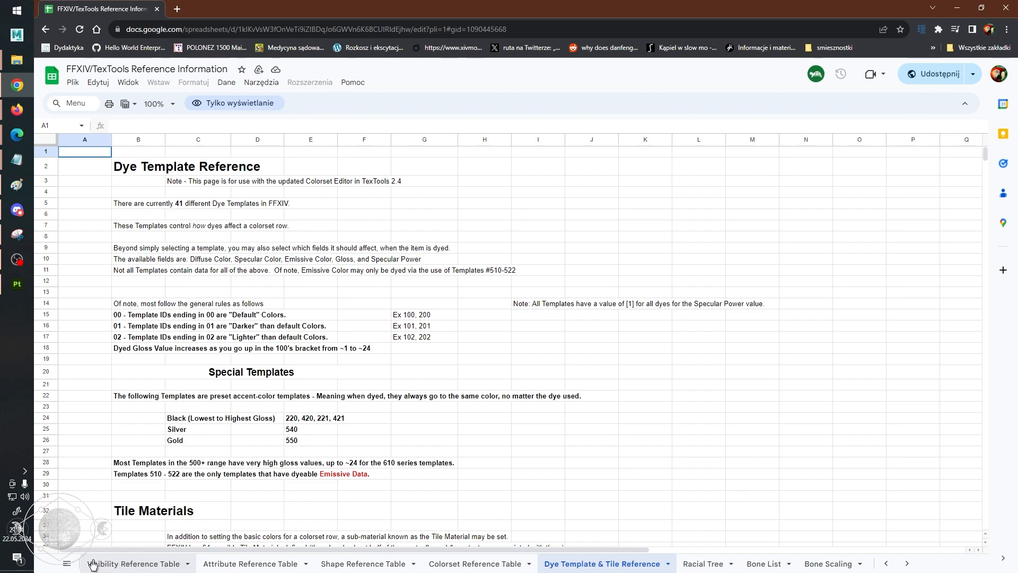
{"action": "mouse_move", "coordinate": [449, 4]}
{"action": "left_mouse_down"}
{"action": "mouse_move", "coordinate": [487, 24]}
{"action": "mouse_move", "coordinate": [593, 43]}
{"action": "left_mouse_up"}
{"action": "scroll", "coordinate": [419, 467], "scroll_direction": "up", "scroll_amount": 5}
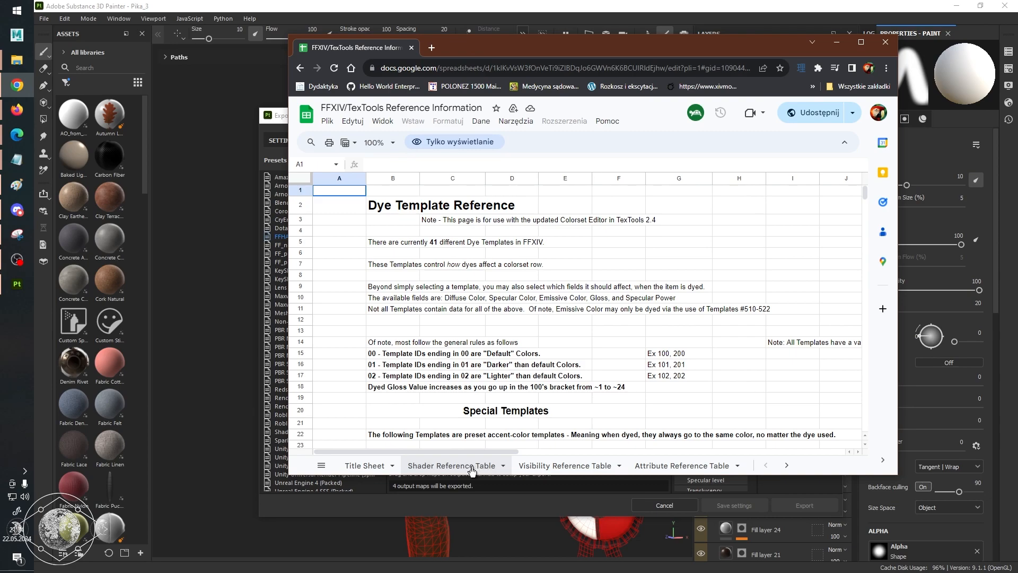
{"action": "left_click", "coordinate": [470, 466]}
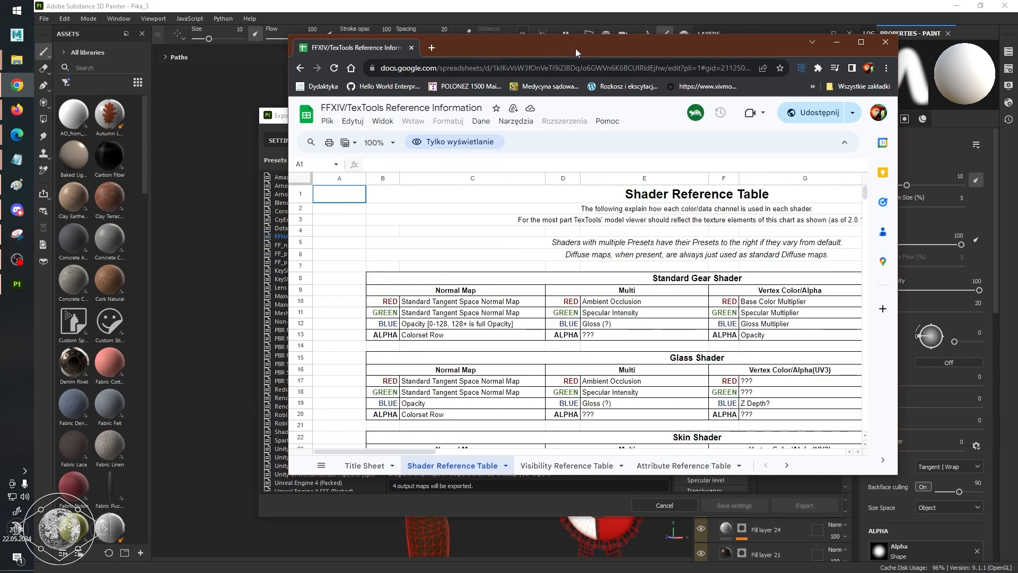
{"action": "left_click_drag", "start_coordinate": [575, 48], "coordinate": [489, 30]}
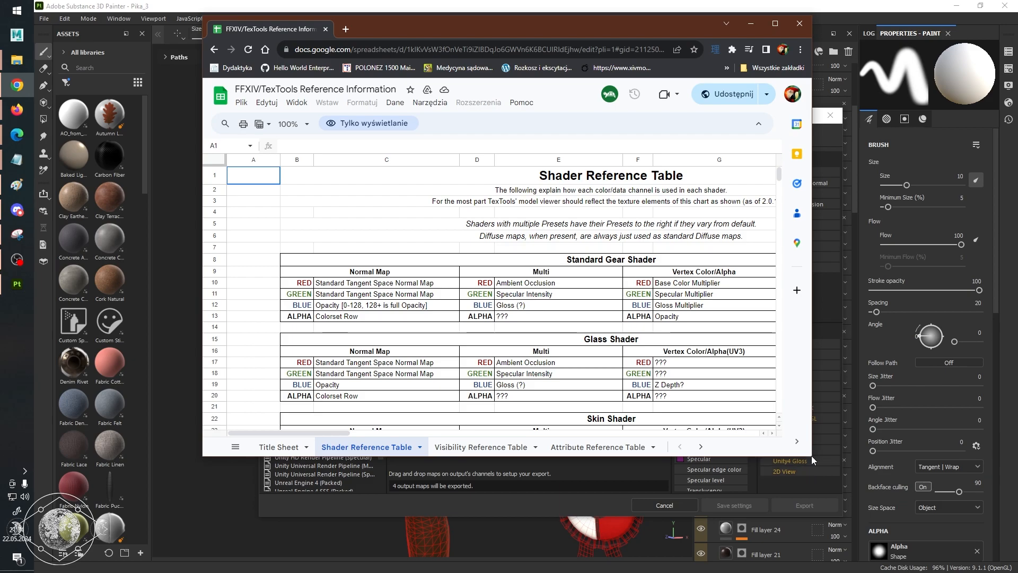
{"action": "left_click_drag", "start_coordinate": [812, 457], "coordinate": [996, 571]}
{"action": "scroll", "coordinate": [577, 331], "scroll_direction": "down", "scroll_amount": 3}
{"action": "scroll", "coordinate": [576, 330], "scroll_direction": "up", "scroll_amount": 3}
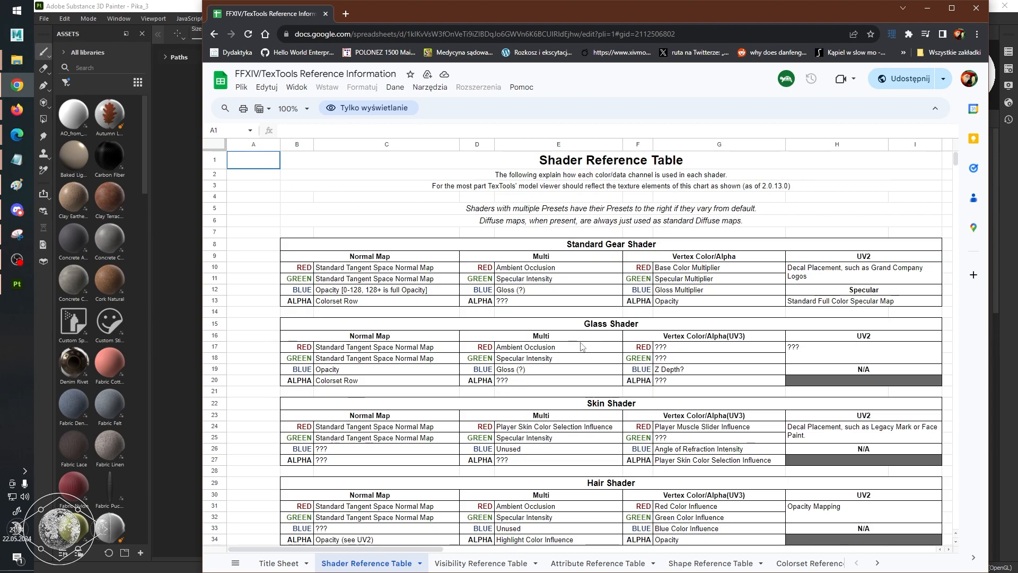
Examine what the Normal Map's red, green, blue and alpha channels hold in the Standard Gear Shader table.
{"action": "left_click", "coordinate": [449, 280]}
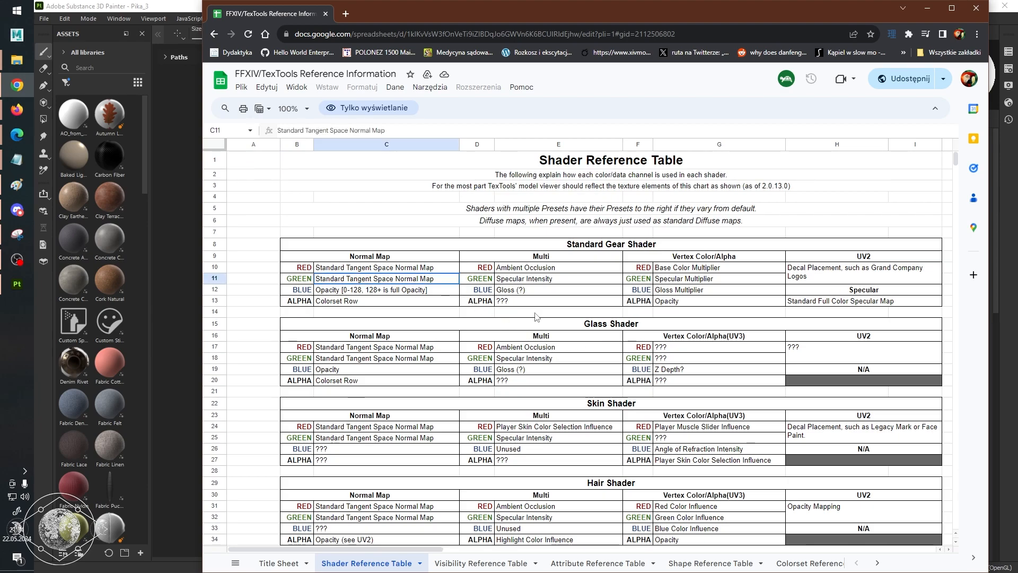
{"action": "left_click", "coordinate": [565, 267]}
{"action": "left_click", "coordinate": [440, 266]}
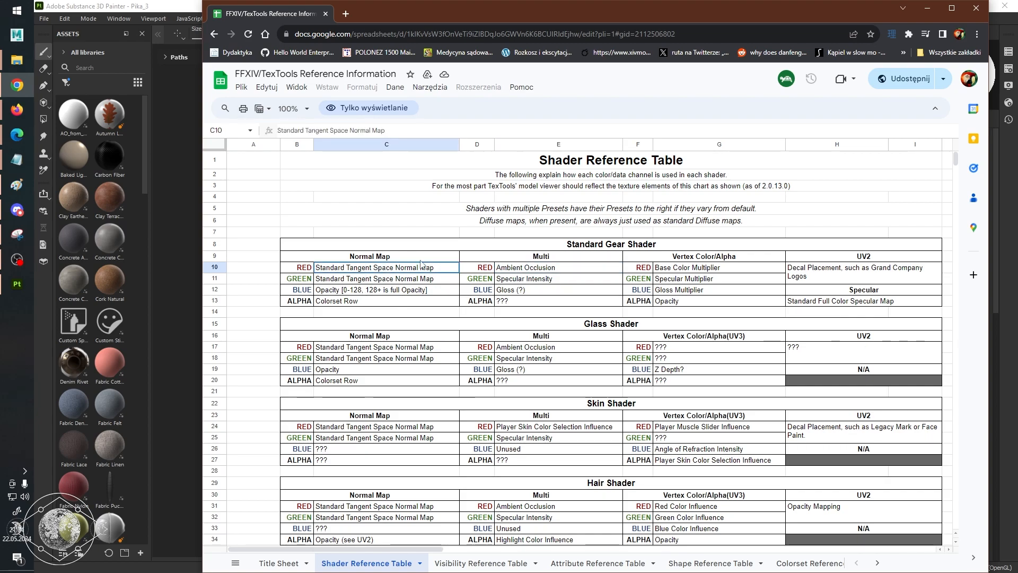
{"action": "left_click", "coordinate": [386, 291]}
{"action": "left_click", "coordinate": [384, 300]}
{"action": "left_click", "coordinate": [388, 291]}
{"action": "left_click", "coordinate": [380, 302]}
{"action": "left_click", "coordinate": [385, 292]}
Examine what each color channel of the Multi map holds in the Standard Gear Shader table.
{"action": "left_click", "coordinate": [558, 260]}
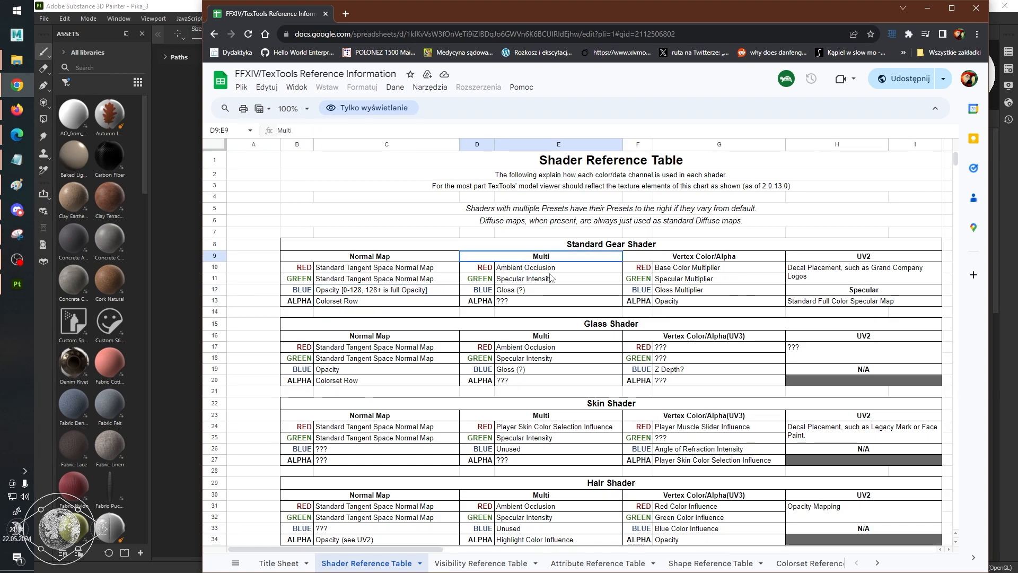
{"action": "left_click", "coordinate": [552, 269]}
{"action": "left_click", "coordinate": [548, 279]}
{"action": "left_click", "coordinate": [543, 292]}
{"action": "left_click", "coordinate": [557, 270]}
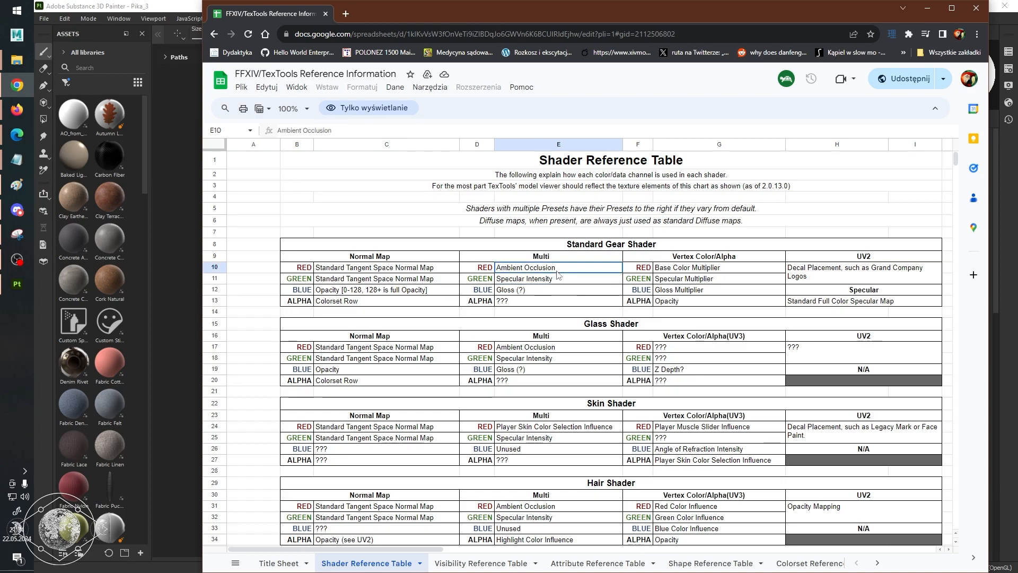
{"action": "left_click", "coordinate": [551, 280]}
{"action": "left_click", "coordinate": [546, 290]}
{"action": "left_click", "coordinate": [540, 301]}
{"action": "left_click", "coordinate": [552, 269]}
{"action": "key", "text": "Down"}
{"action": "key", "text": "Down"}
{"action": "key", "text": "Down"}
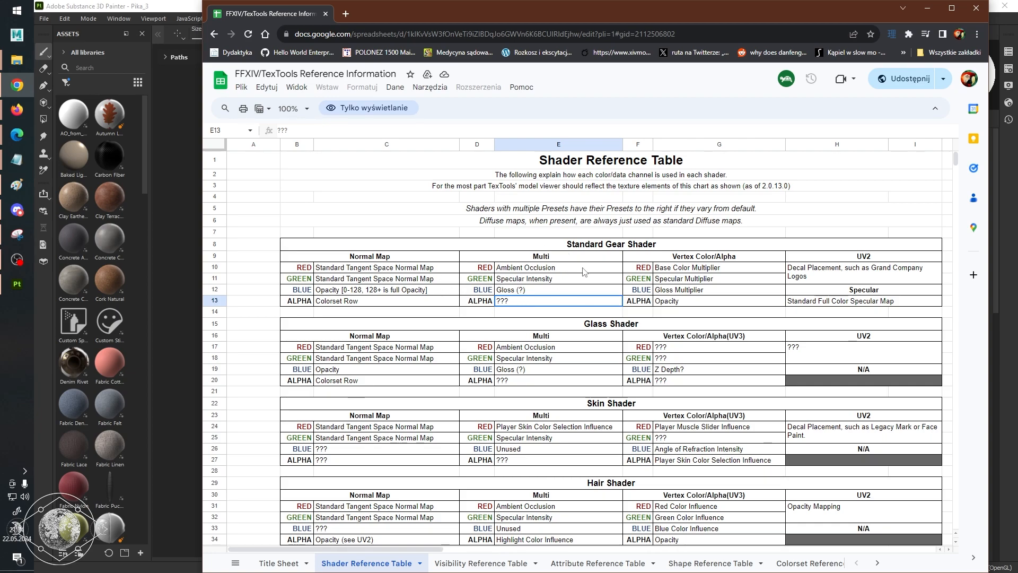
Return to Substance 3D Painter's Export textures dialog and view the Non-PBR Specular Glossiness and PBR Metallic Roughness presets.
{"action": "mouse_move", "coordinate": [467, 13]}
{"action": "left_mouse_down"}
{"action": "mouse_move", "coordinate": [491, 42]}
{"action": "mouse_move", "coordinate": [656, 135]}
{"action": "mouse_move", "coordinate": [679, 135]}
{"action": "left_mouse_up"}
{"action": "mouse_move", "coordinate": [350, 116]}
{"action": "left_mouse_down"}
{"action": "mouse_move", "coordinate": [249, 112]}
{"action": "mouse_move", "coordinate": [290, 56]}
{"action": "mouse_move", "coordinate": [333, 82]}
{"action": "left_mouse_up"}
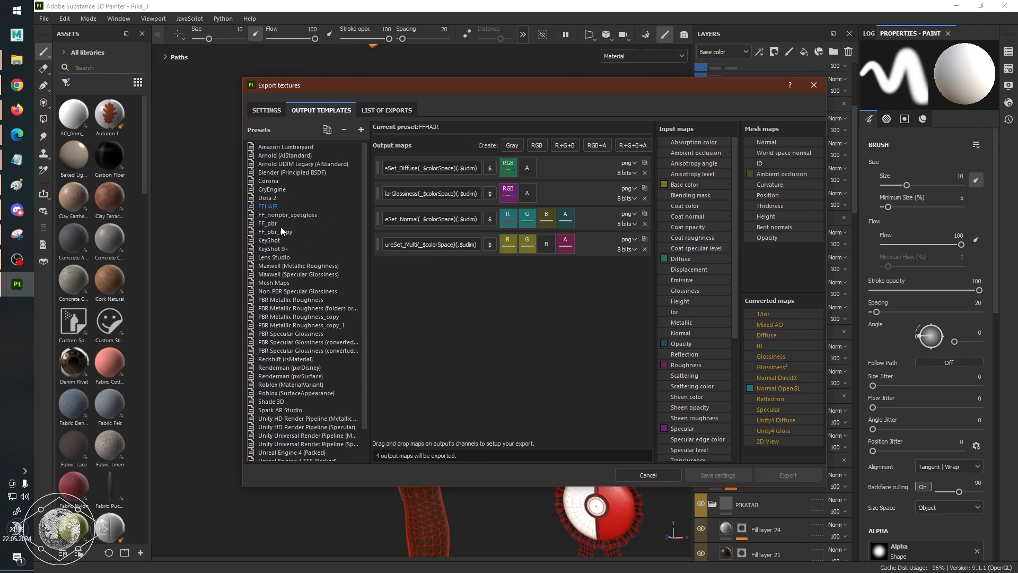
{"action": "left_click", "coordinate": [280, 291]}
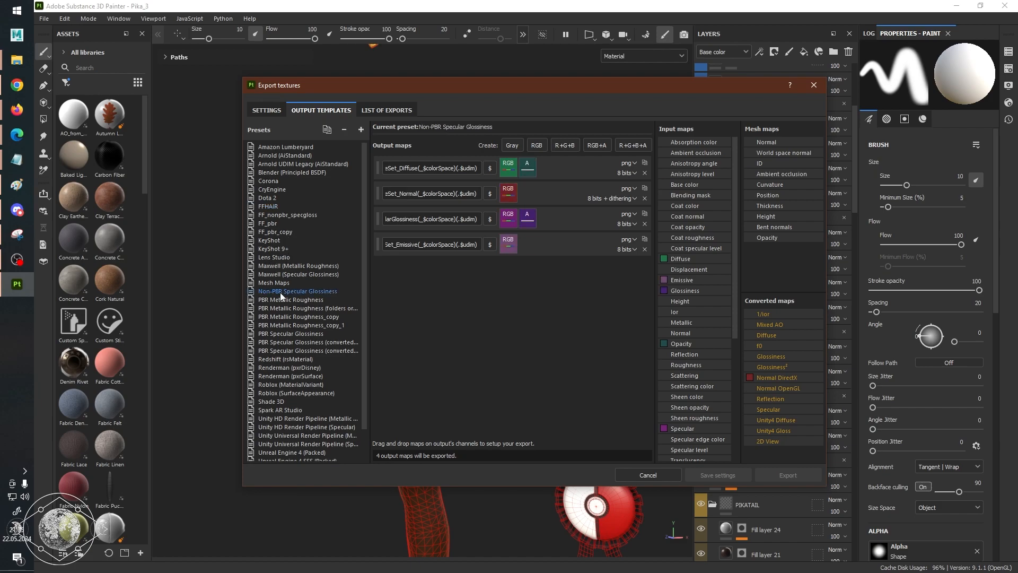
{"action": "scroll", "coordinate": [323, 313], "scroll_direction": "down", "scroll_amount": 1}
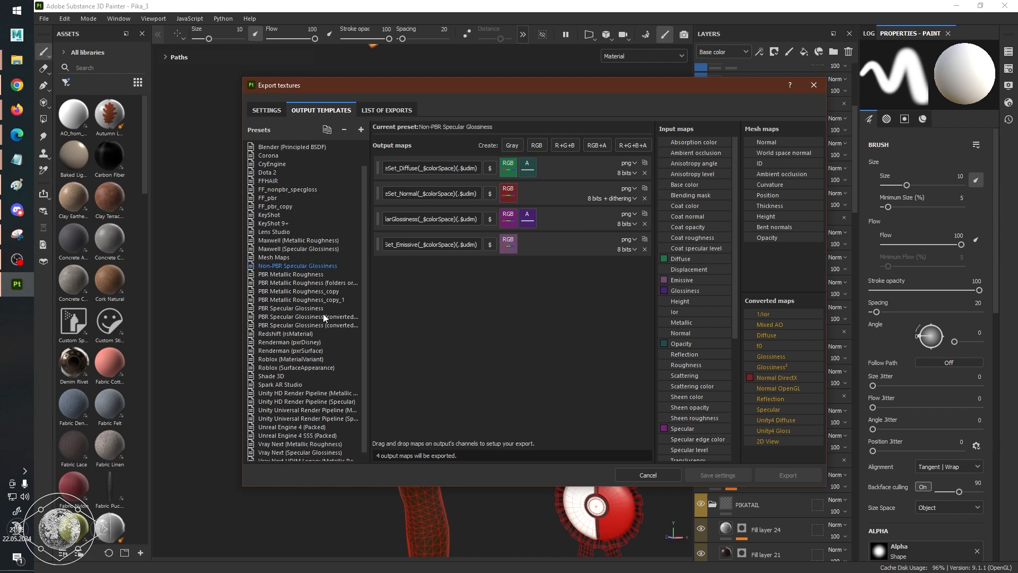
{"action": "left_click", "coordinate": [307, 275]}
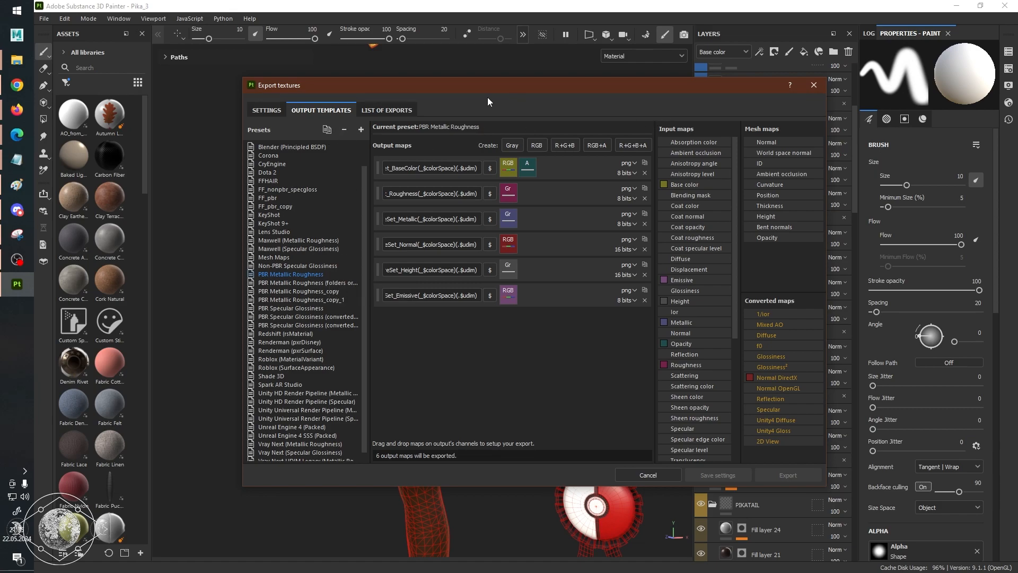
Close and reopen the texture export dialog, showing its output templates.
{"action": "left_click", "coordinate": [816, 85]}
{"action": "left_click", "coordinate": [44, 19]}
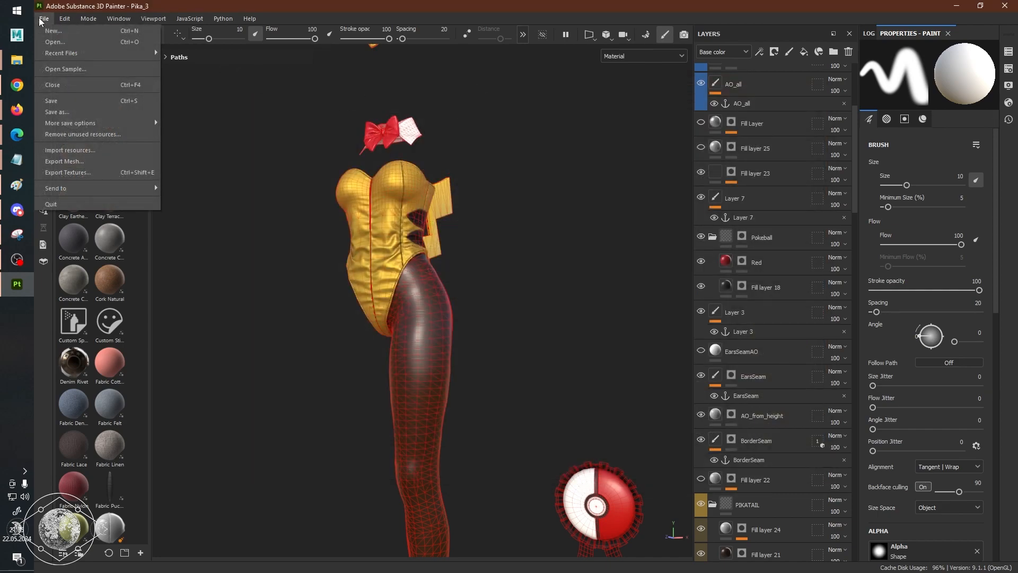
{"action": "left_click", "coordinate": [88, 172]}
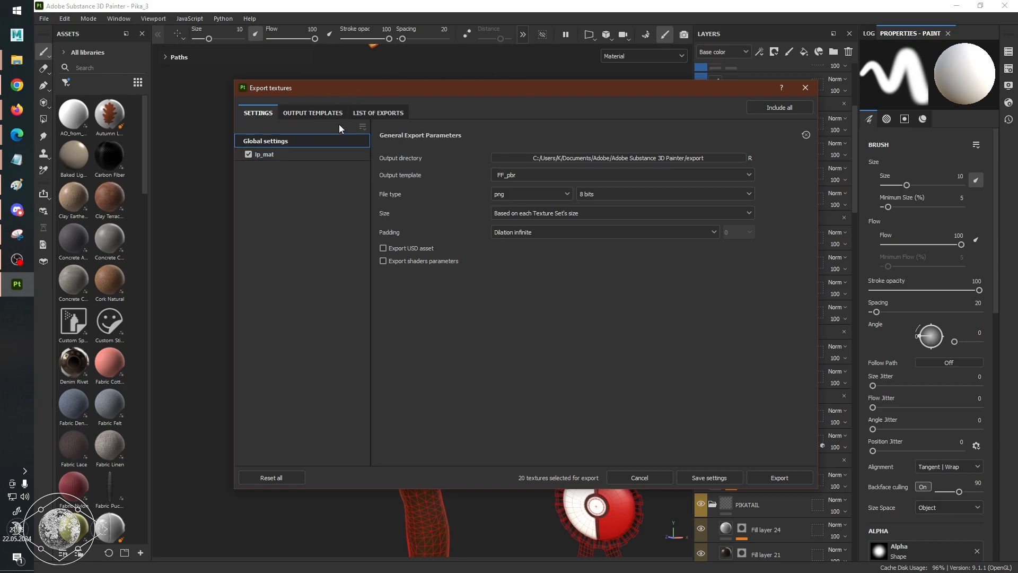
{"action": "left_click", "coordinate": [319, 113]}
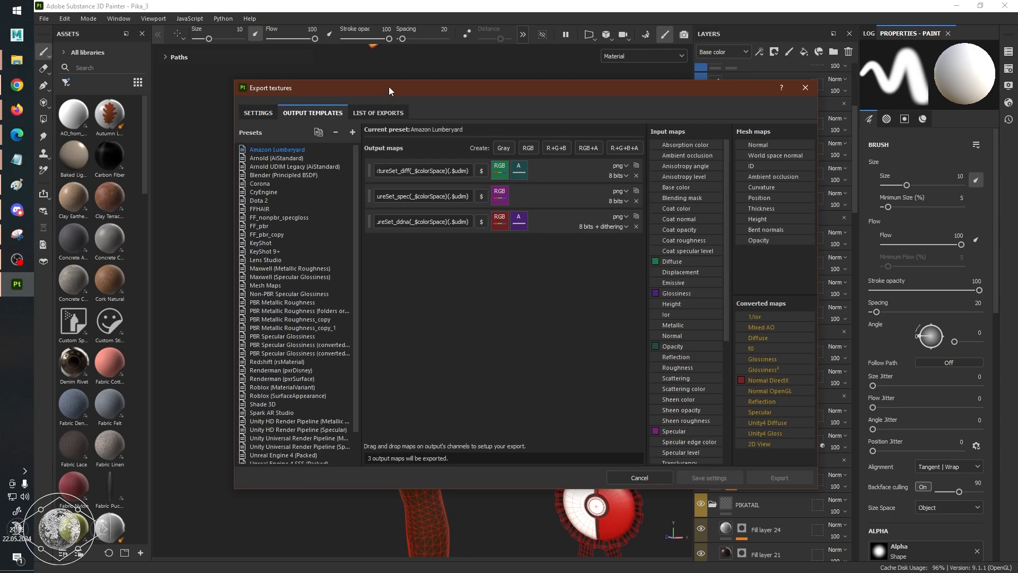
Duplicate the PBR Metallic Roughness export preset.
{"action": "left_click_drag", "start_coordinate": [389, 87], "coordinate": [418, 103]}
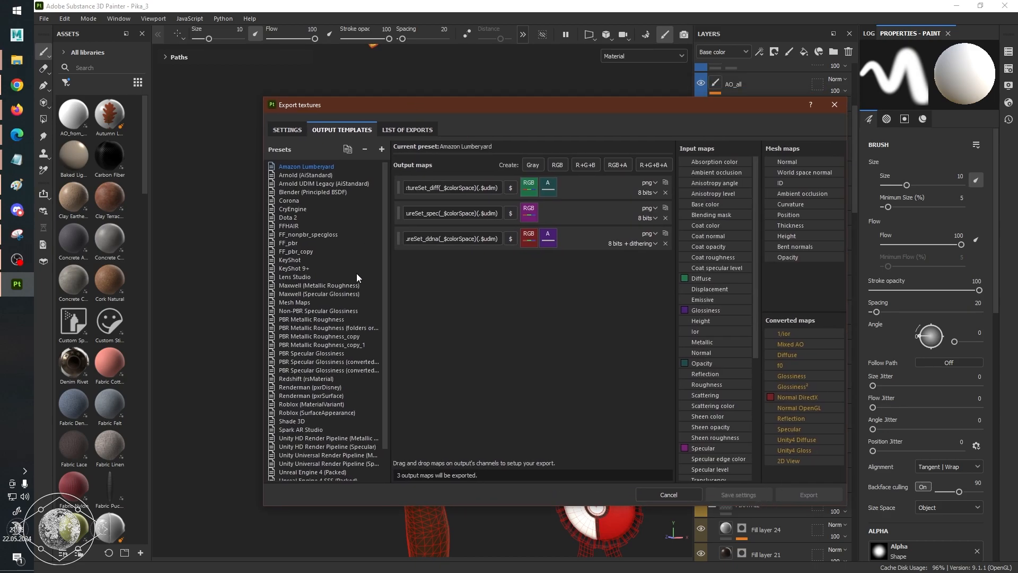
{"action": "left_click", "coordinate": [334, 320]}
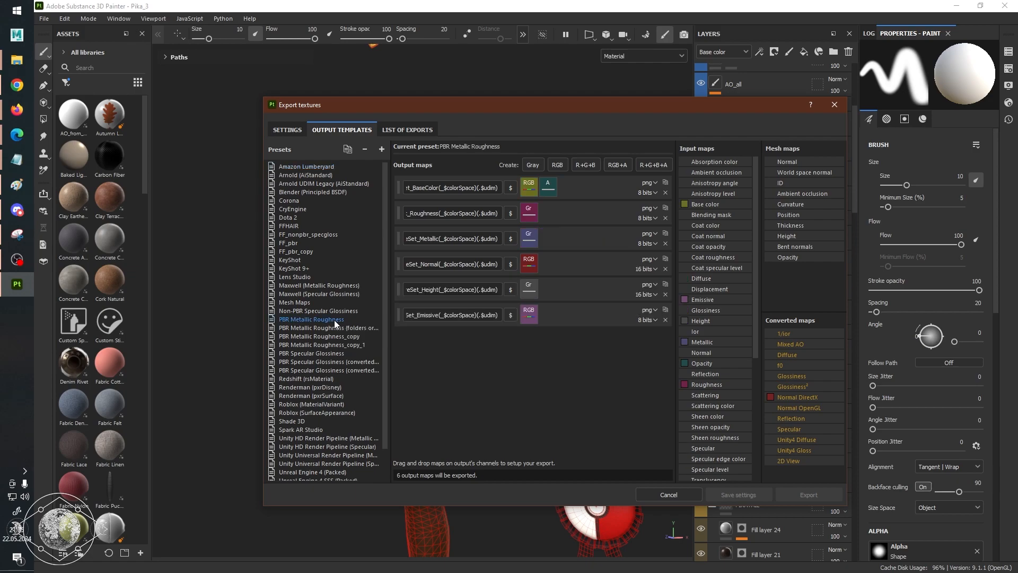
{"action": "mouse_move", "coordinate": [565, 108]}
{"action": "left_mouse_down"}
{"action": "mouse_move", "coordinate": [539, 132]}
{"action": "mouse_move", "coordinate": [559, 104]}
{"action": "left_mouse_up"}
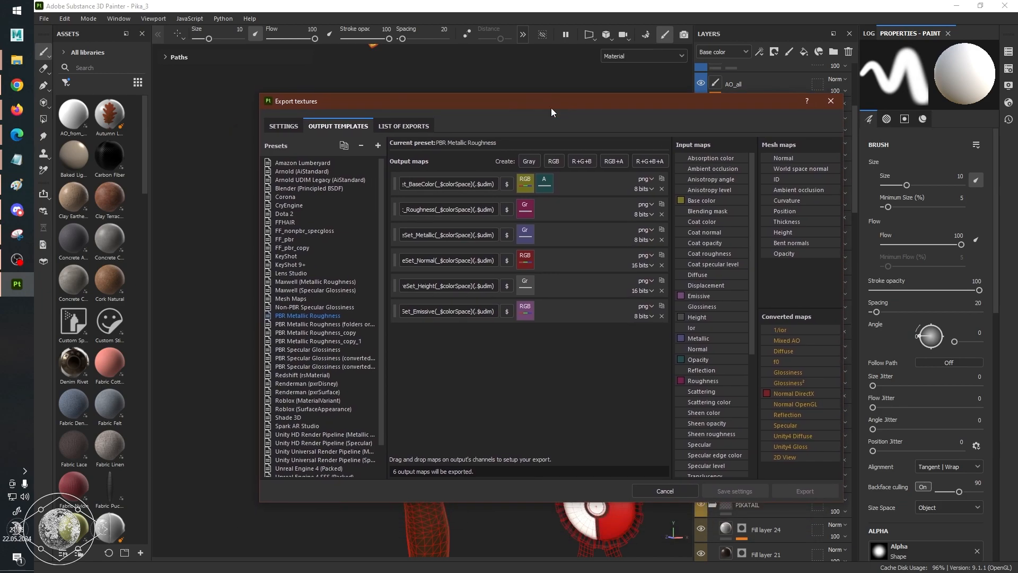
{"action": "left_click", "coordinate": [345, 146]}
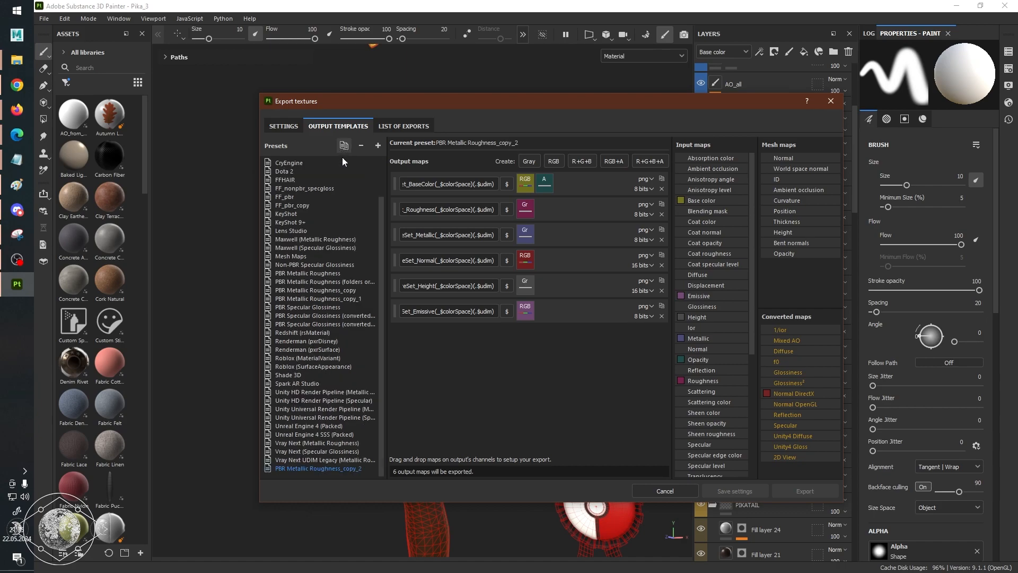
Rename the duplicated preset as "Tutorial FFXIV PBR gear".
{"action": "double_click", "coordinate": [328, 470]}
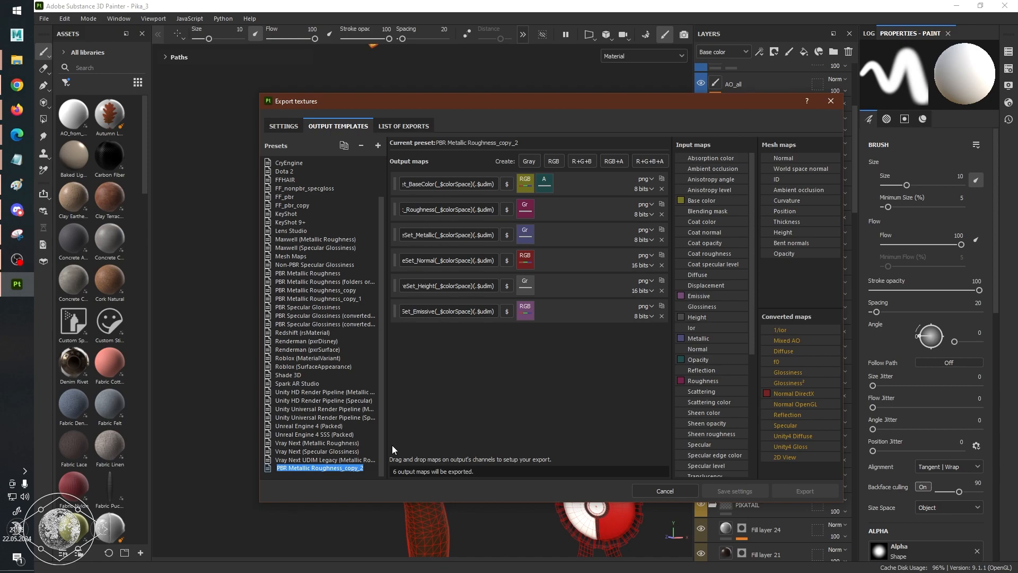
{"action": "type", "text": "Tutorial FFXIV PBR"}
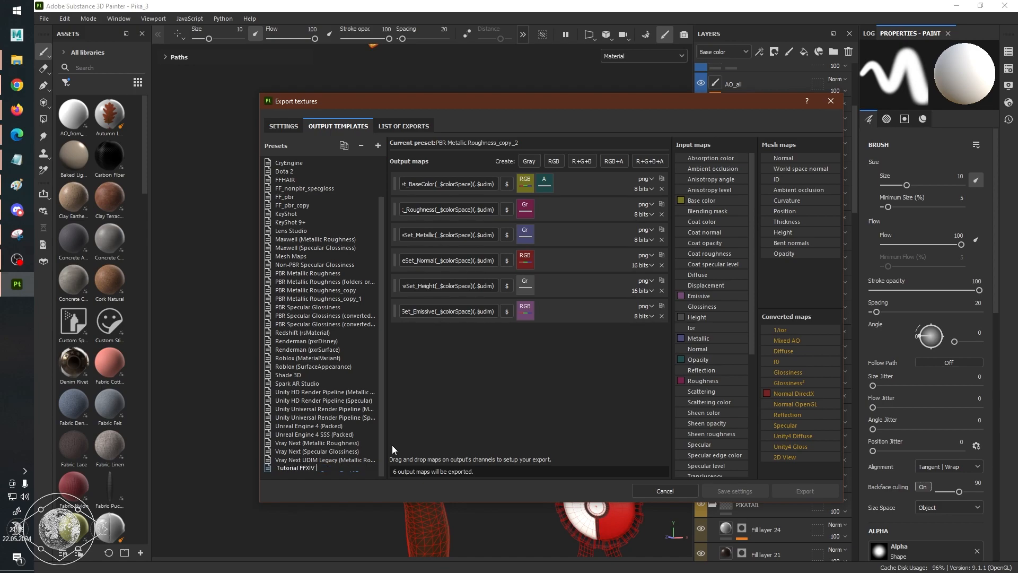
{"action": "key", "text": "BackSpace"}
{"action": "key", "text": "BackSpace"}
{"action": "type", "text": "BR gear"}
{"action": "key", "text": "Return"}
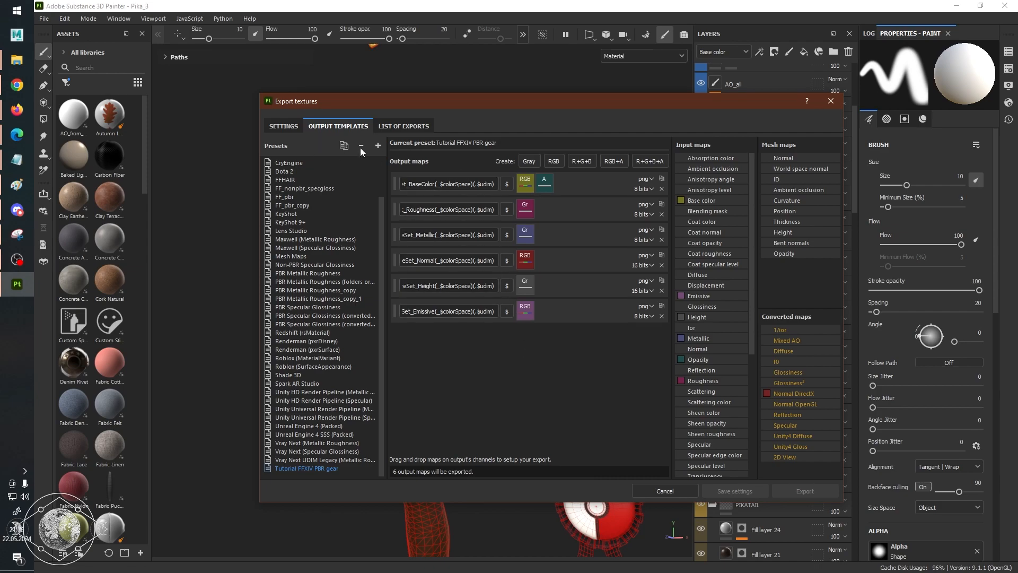
Set the output template in the global export settings to Tutorial FFXIV PBR gear.
{"action": "left_click", "coordinate": [281, 126]}
{"action": "left_click", "coordinate": [555, 186]}
{"action": "scroll", "coordinate": [575, 250], "scroll_direction": "down", "scroll_amount": 8}
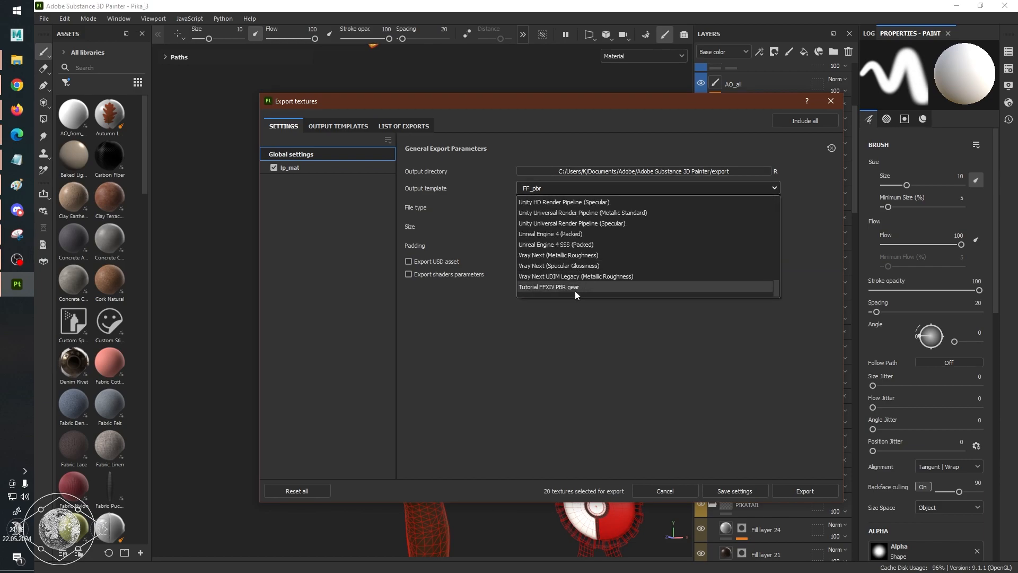
{"action": "left_click", "coordinate": [584, 290]}
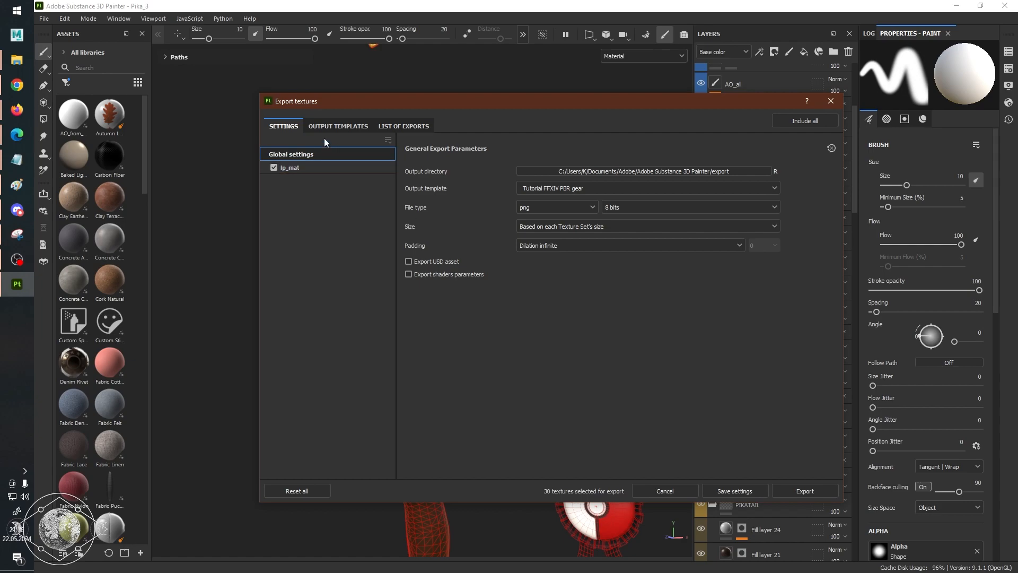
Return to the Tutorial FFXIV PBR gear template and examine the file name patterns of its output maps.
{"action": "left_click", "coordinate": [333, 126]}
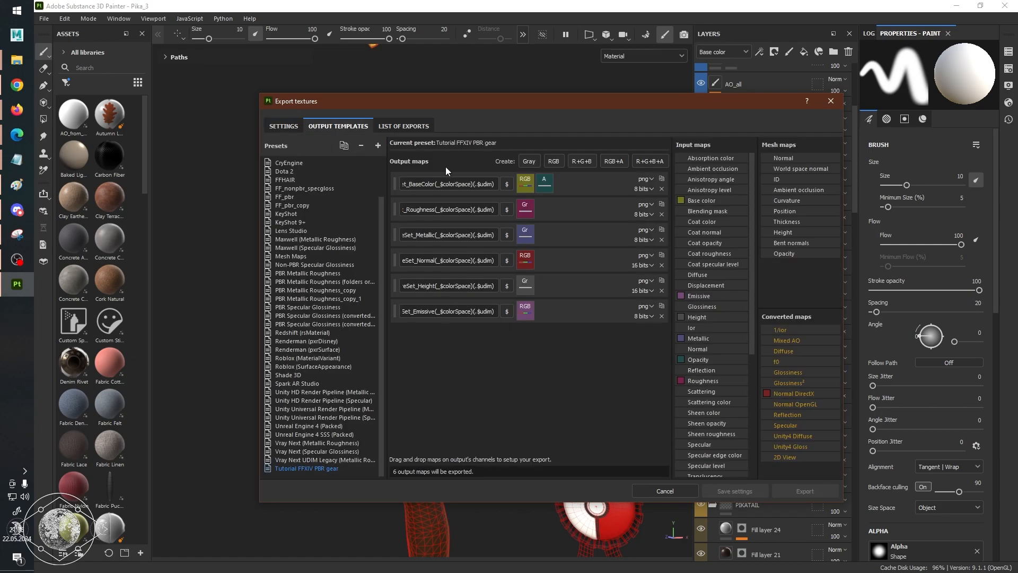
{"action": "left_click_drag", "start_coordinate": [427, 184], "coordinate": [393, 185]}
{"action": "left_click", "coordinate": [483, 186]}
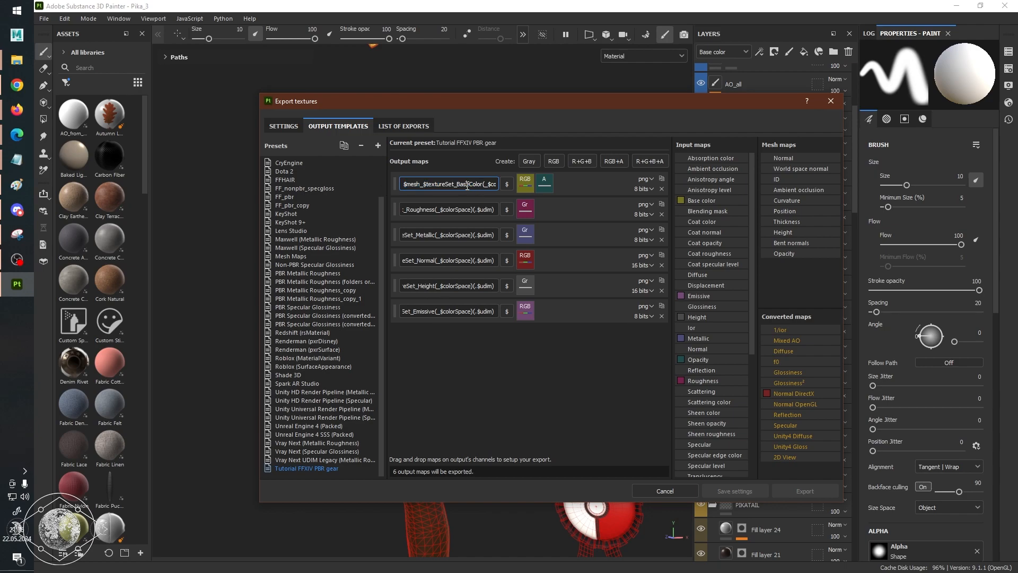
{"action": "left_click", "coordinate": [425, 208]}
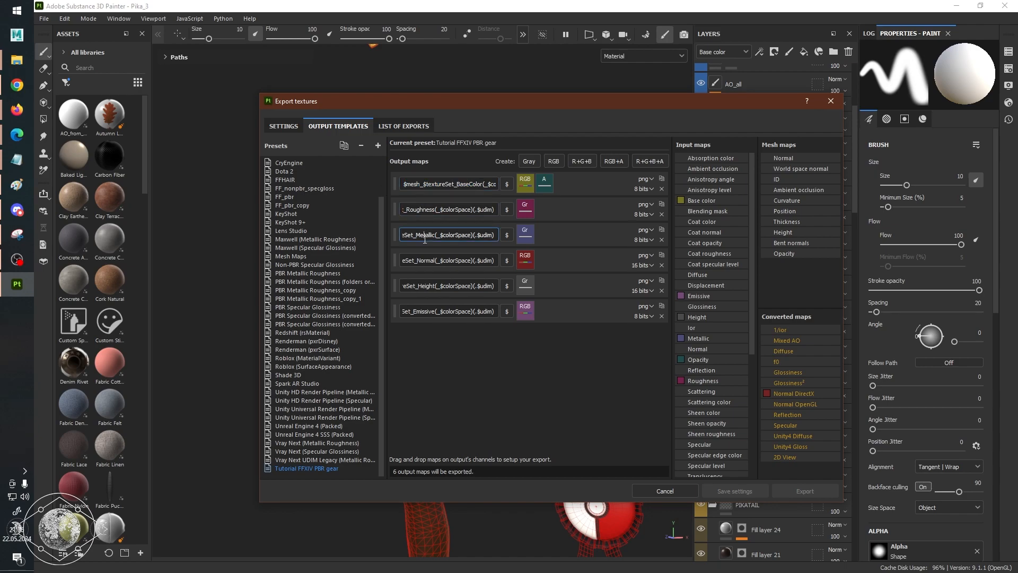
{"action": "left_click", "coordinate": [424, 286]}
{"action": "left_click", "coordinate": [425, 311]}
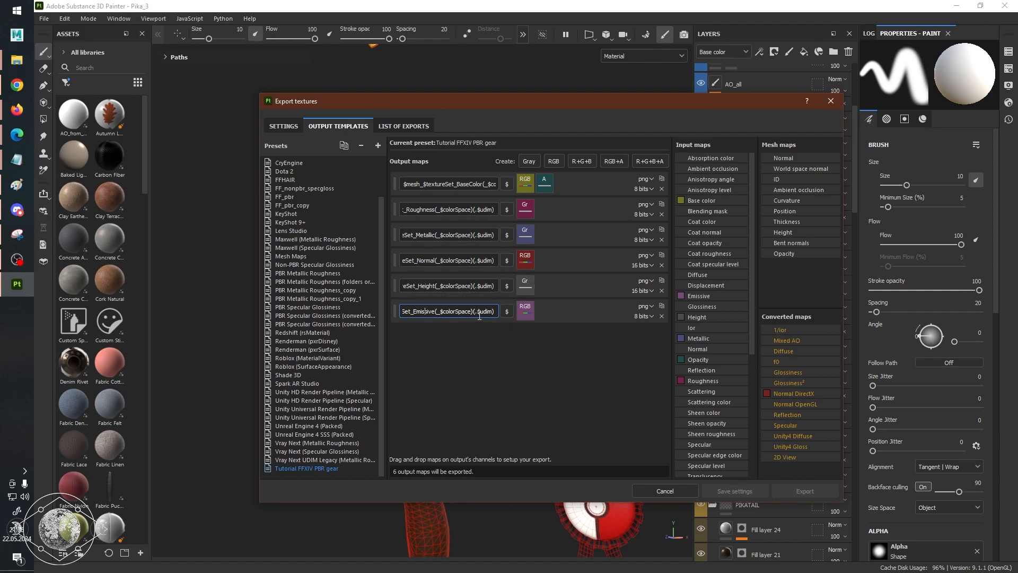
{"action": "left_click_drag", "start_coordinate": [436, 313], "coordinate": [454, 312]}
{"action": "left_click", "coordinate": [479, 208]}
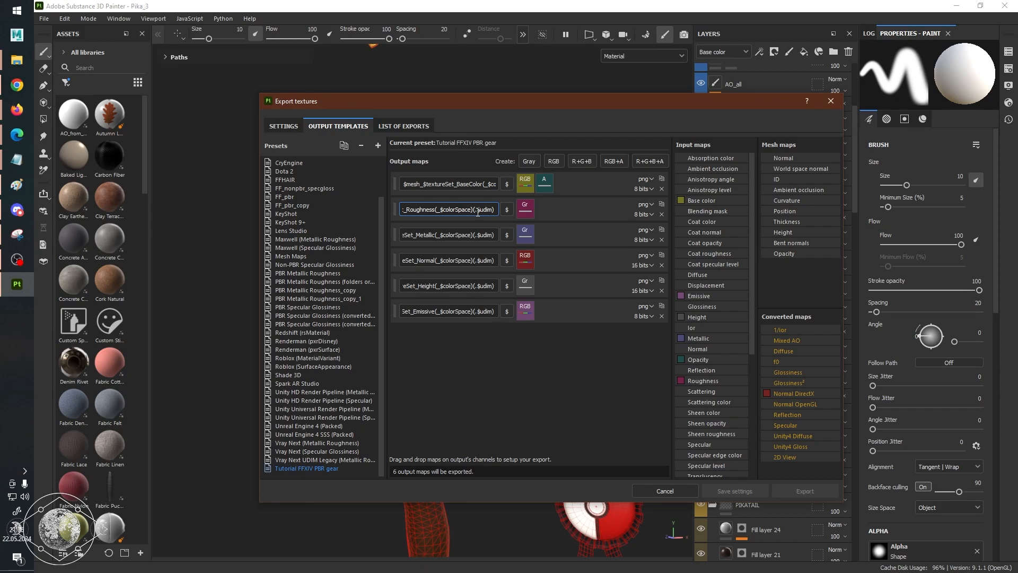
{"action": "left_click_drag", "start_coordinate": [478, 213], "coordinate": [403, 207]}
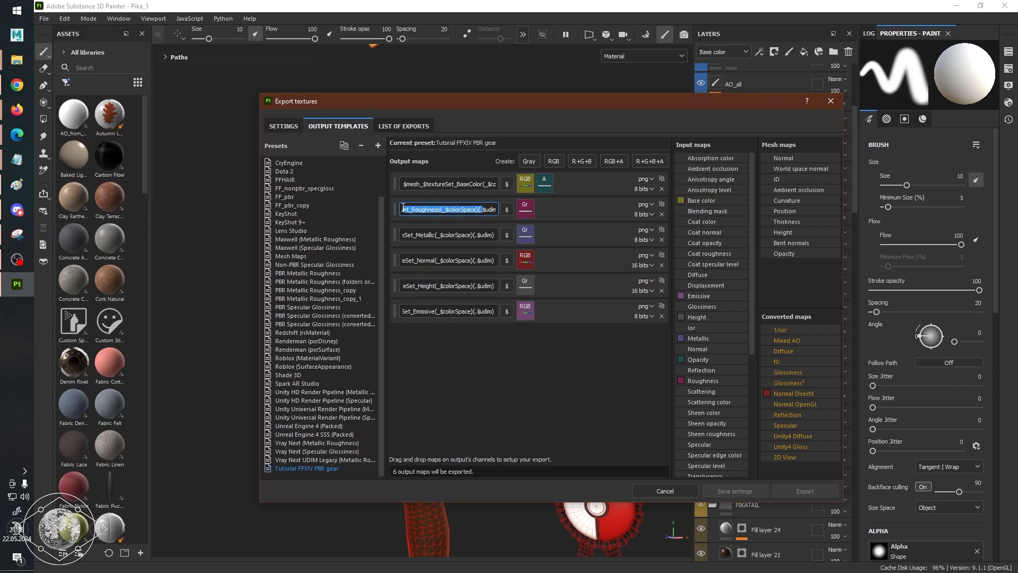
{"action": "left_click", "coordinate": [448, 234]}
{"action": "left_click", "coordinate": [463, 285]}
{"action": "left_click", "coordinate": [459, 260]}
{"action": "left_click", "coordinate": [470, 234]}
{"action": "left_click", "coordinate": [474, 210]}
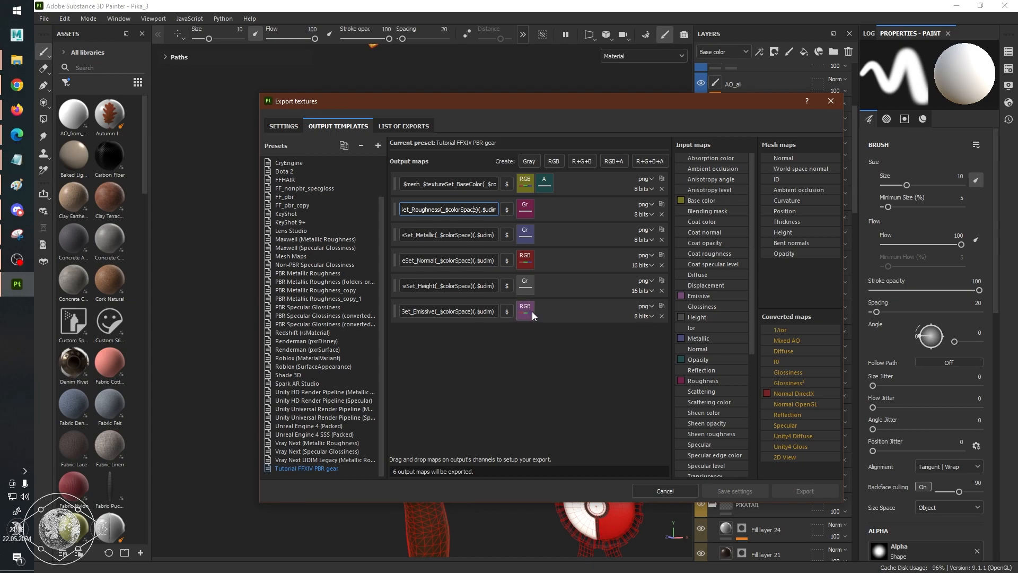
Delete the Emissive and Height output maps from the template.
{"action": "left_click", "coordinate": [661, 316]}
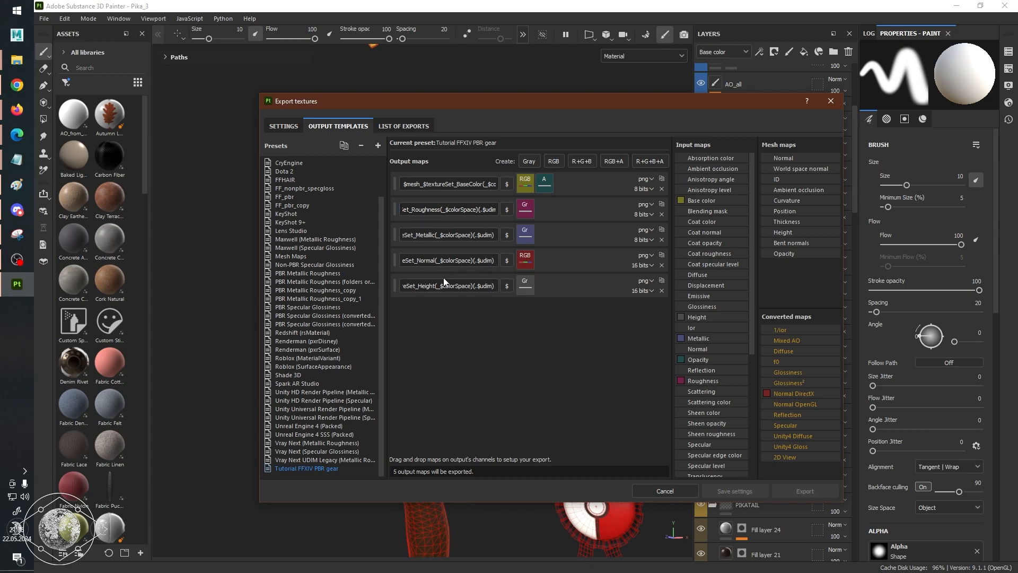
{"action": "left_click", "coordinate": [661, 290]}
Examine the full file name patterns of the BaseColor and Roughness output maps.
{"action": "left_click_drag", "start_coordinate": [464, 184], "coordinate": [365, 182]}
{"action": "left_click", "coordinate": [476, 184]}
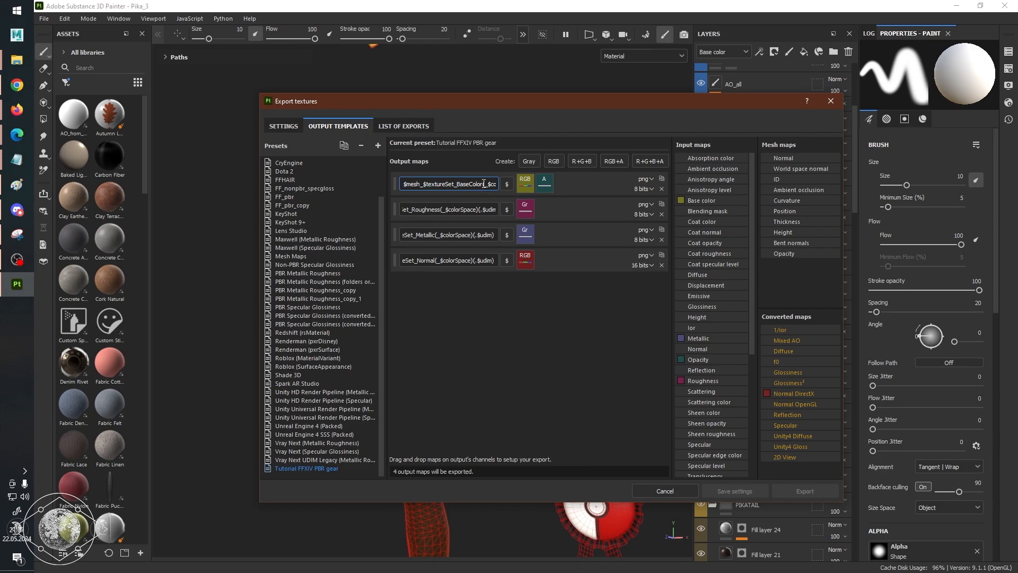
{"action": "left_click_drag", "start_coordinate": [480, 184], "coordinate": [458, 185]}
{"action": "left_click", "coordinate": [458, 186]}
{"action": "left_click_drag", "start_coordinate": [484, 183], "coordinate": [413, 184]}
{"action": "left_click", "coordinate": [458, 184]}
{"action": "left_click", "coordinate": [442, 208]}
{"action": "left_click_drag", "start_coordinate": [479, 209], "coordinate": [395, 213]}
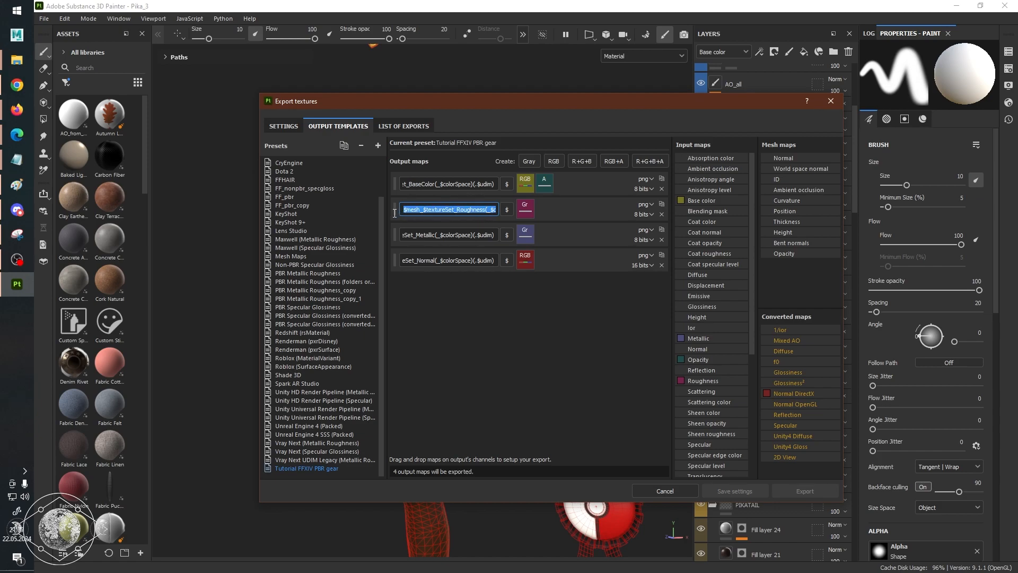
Delete the Roughness and Metallic output maps from the template.
{"action": "left_click", "coordinate": [464, 211]}
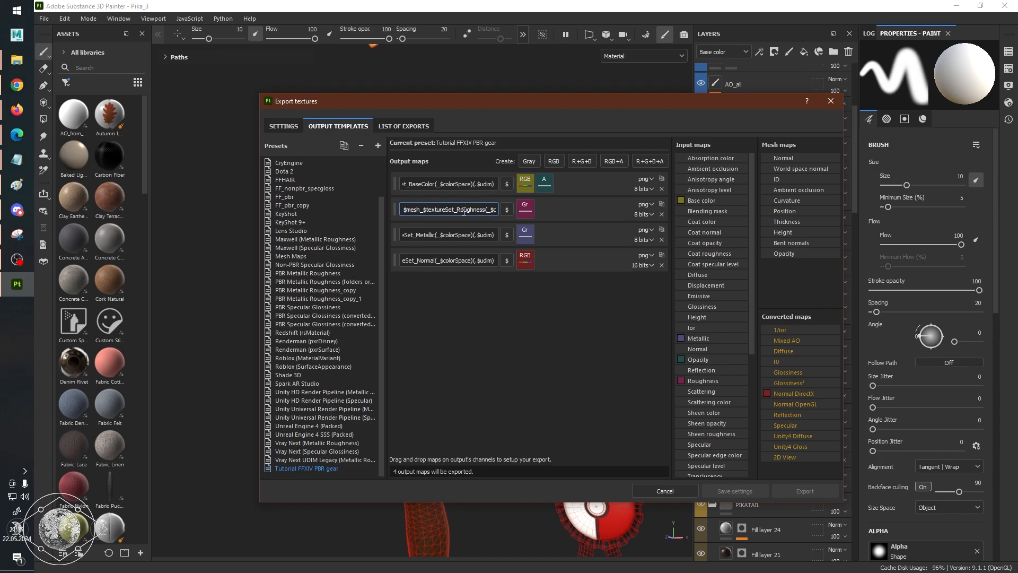
{"action": "left_click", "coordinate": [661, 214]}
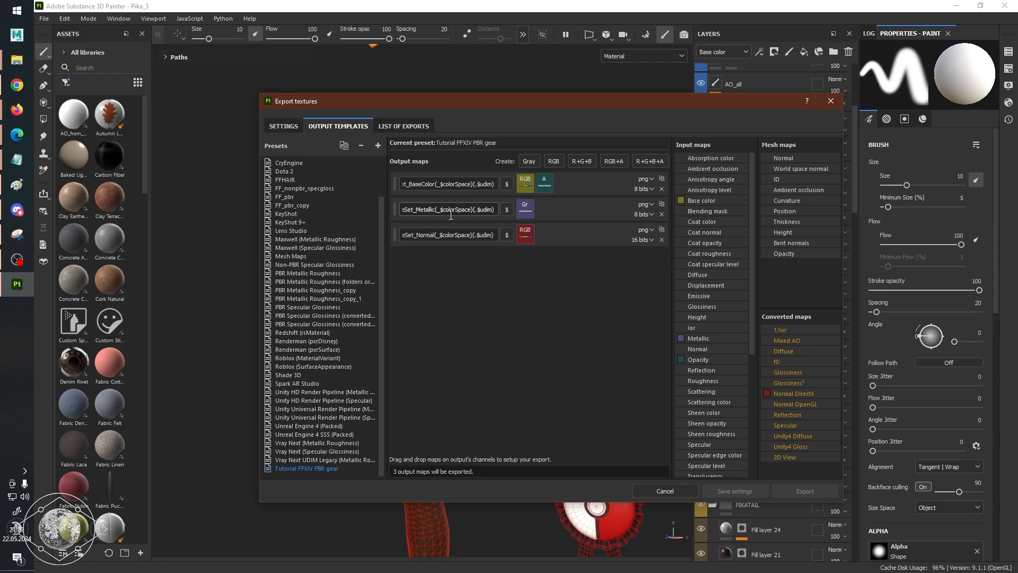
{"action": "left_click", "coordinate": [661, 214]}
Widen the Export textures dialog to show the complete file name patterns of the BaseColor and Normal output maps.
{"action": "left_click", "coordinate": [469, 212]}
{"action": "left_click", "coordinate": [469, 212]}
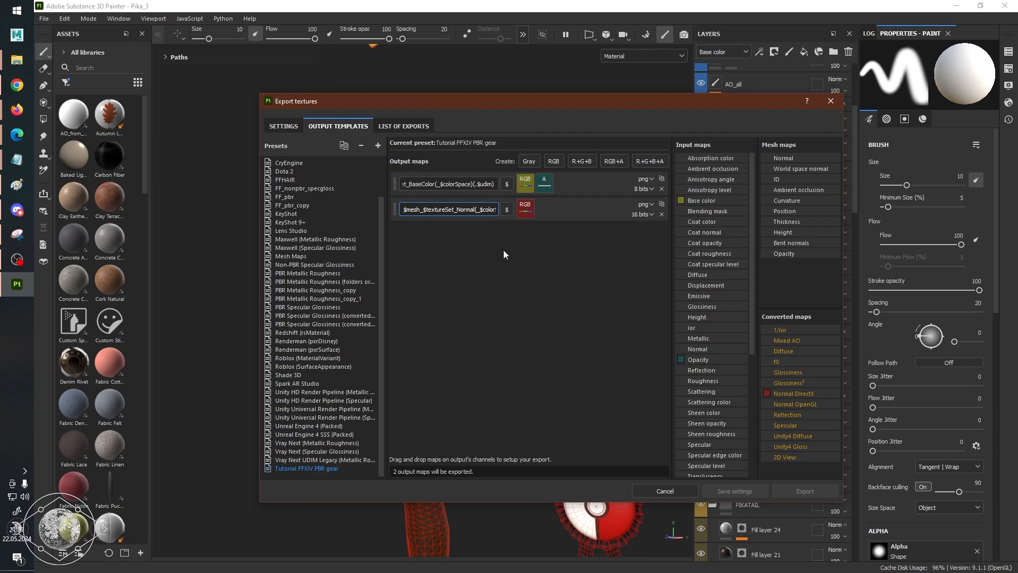
{"action": "left_click_drag", "start_coordinate": [565, 106], "coordinate": [470, 96]}
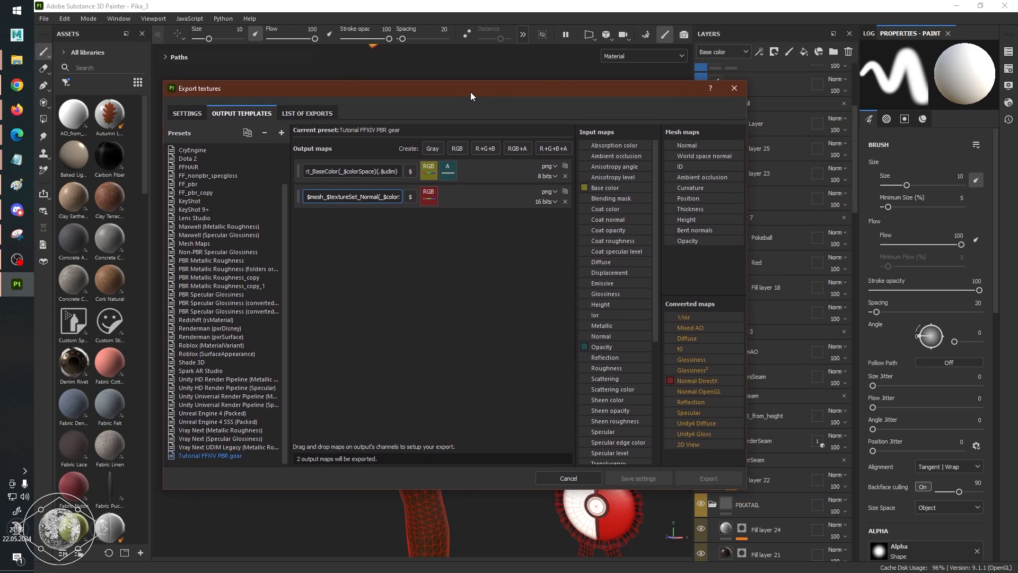
{"action": "left_click_drag", "start_coordinate": [746, 257], "coordinate": [867, 260]}
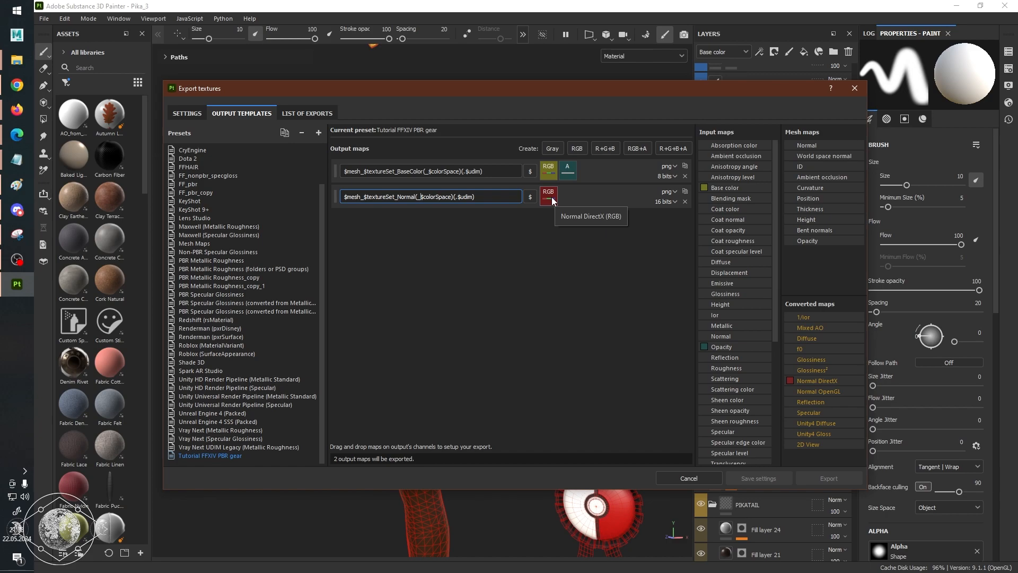
Switch to the FFXIV/TexTools reference spreadsheet and review the Normal Map channel assignments under Standard Gear Shader.
{"action": "key", "text": "alt+Tab"}
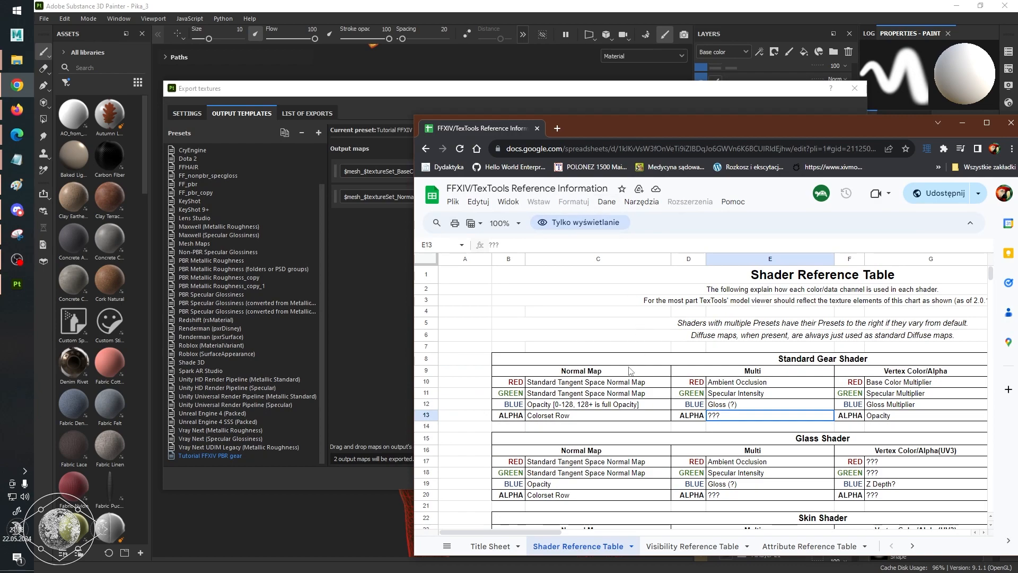
{"action": "left_click", "coordinate": [615, 383]}
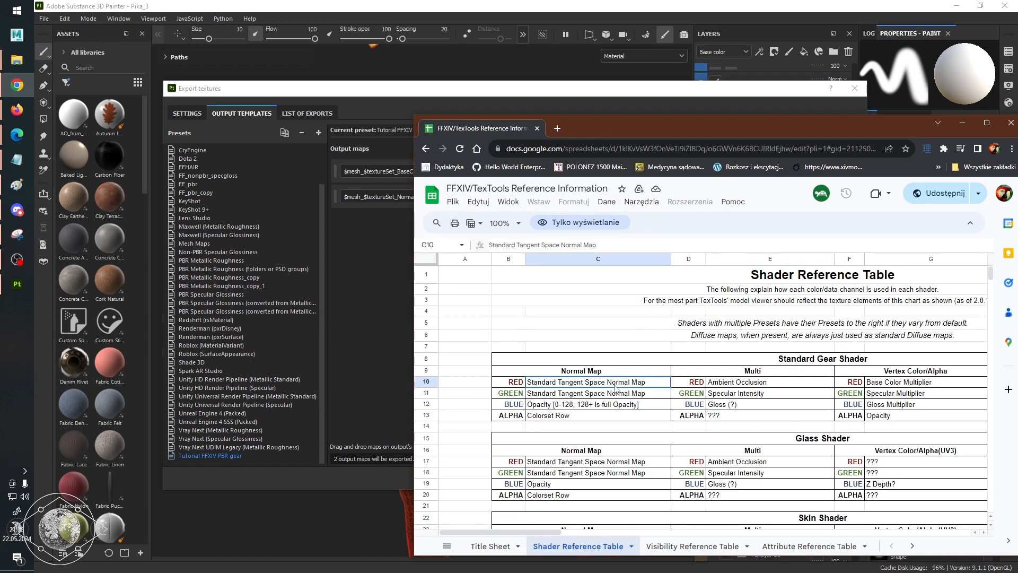
{"action": "left_click", "coordinate": [613, 405]}
{"action": "left_click", "coordinate": [538, 381]}
{"action": "left_click", "coordinate": [541, 394]}
{"action": "left_click", "coordinate": [541, 403]}
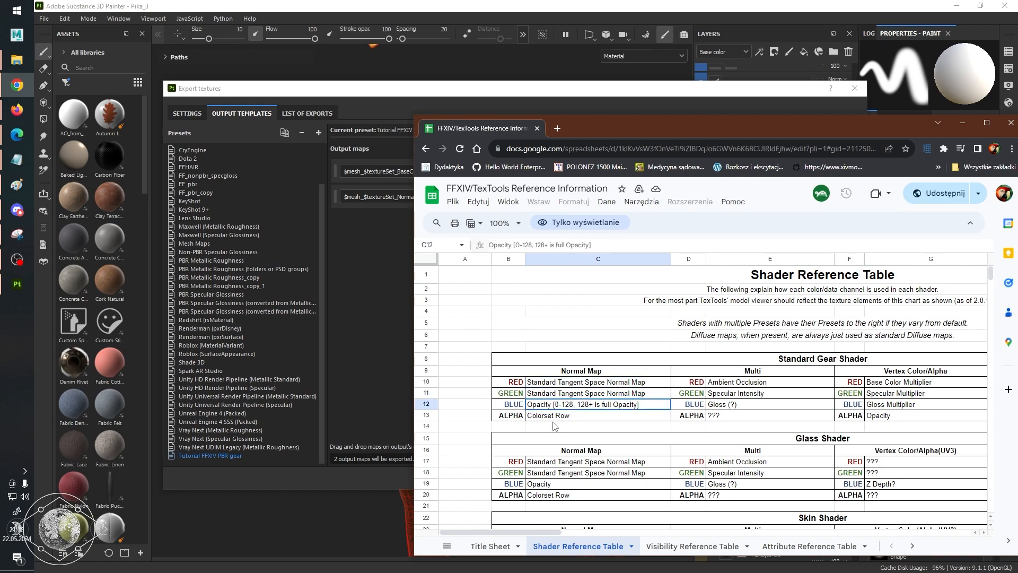
{"action": "left_click", "coordinate": [554, 418]}
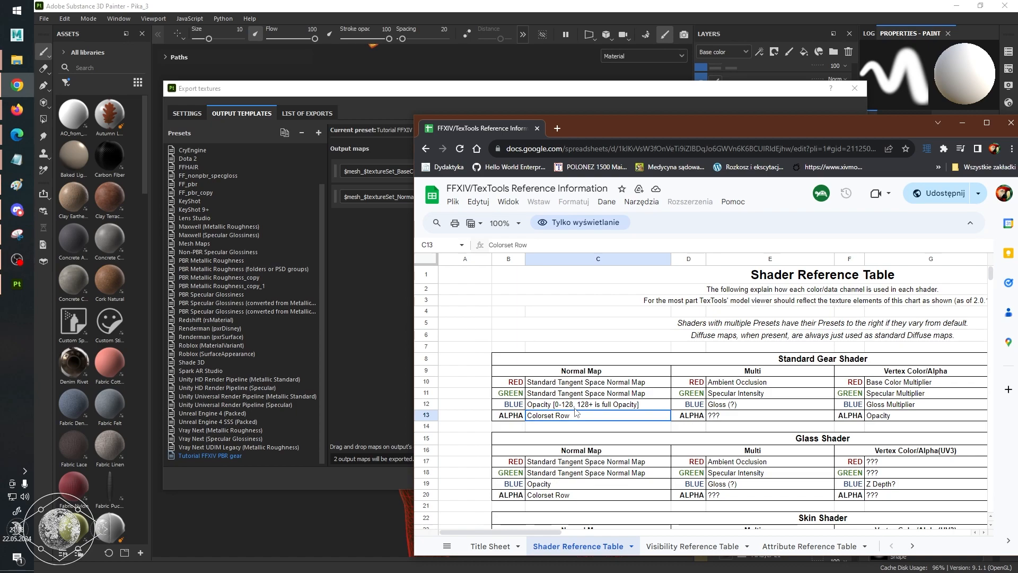
{"action": "left_click", "coordinate": [616, 395]}
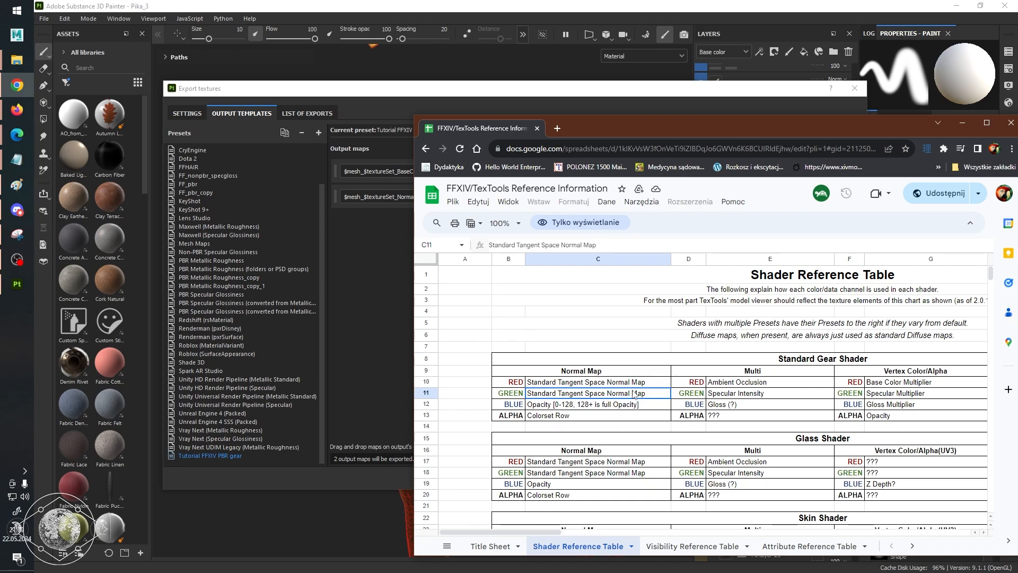
Switch back to Substance 3D Painter and clear the source assigned to the Normal output map's RGB channel.
{"action": "left_click", "coordinate": [662, 94]}
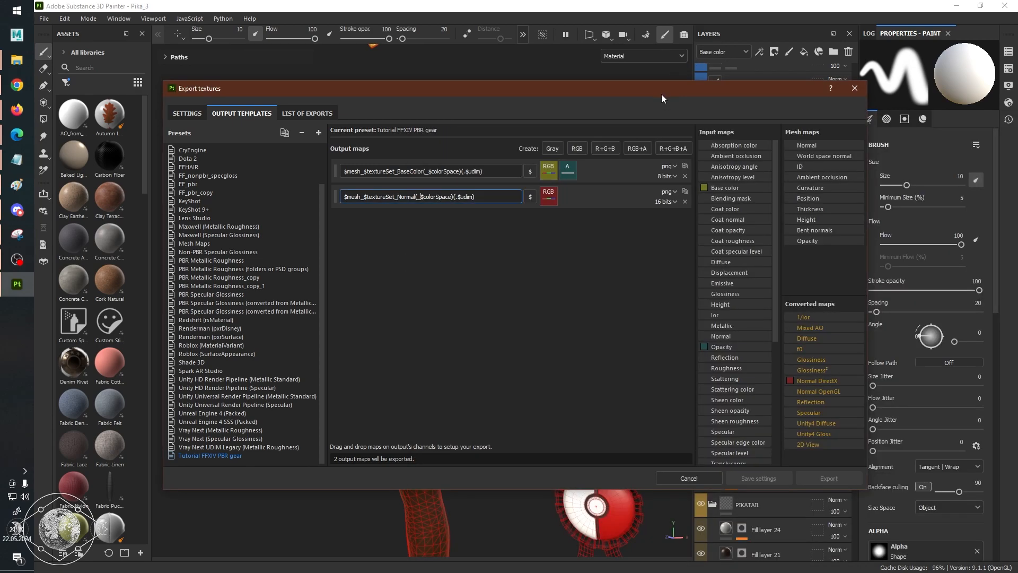
{"action": "left_click", "coordinate": [552, 198]}
{"action": "right_click", "coordinate": [552, 197]}
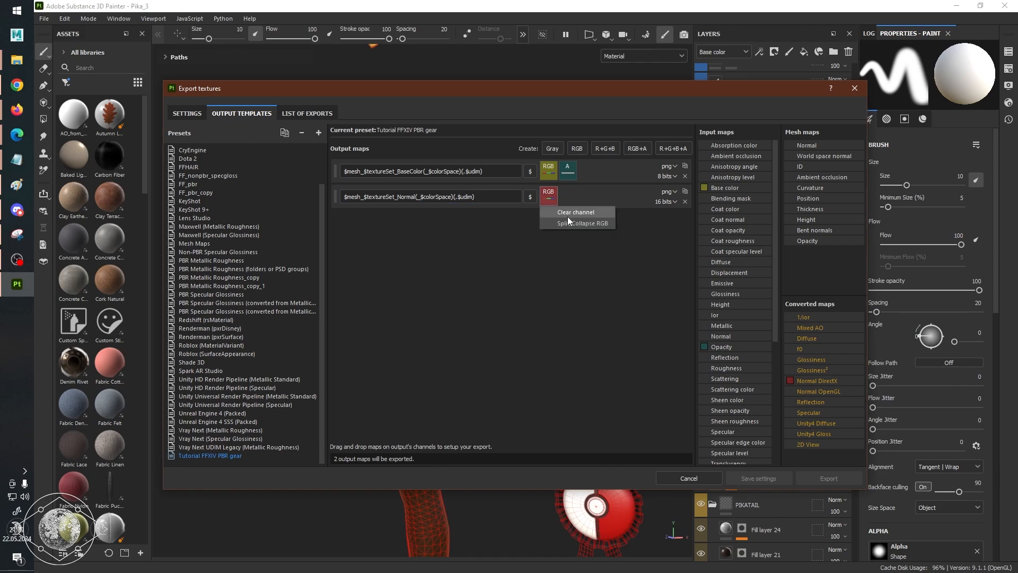
{"action": "left_click", "coordinate": [553, 196]}
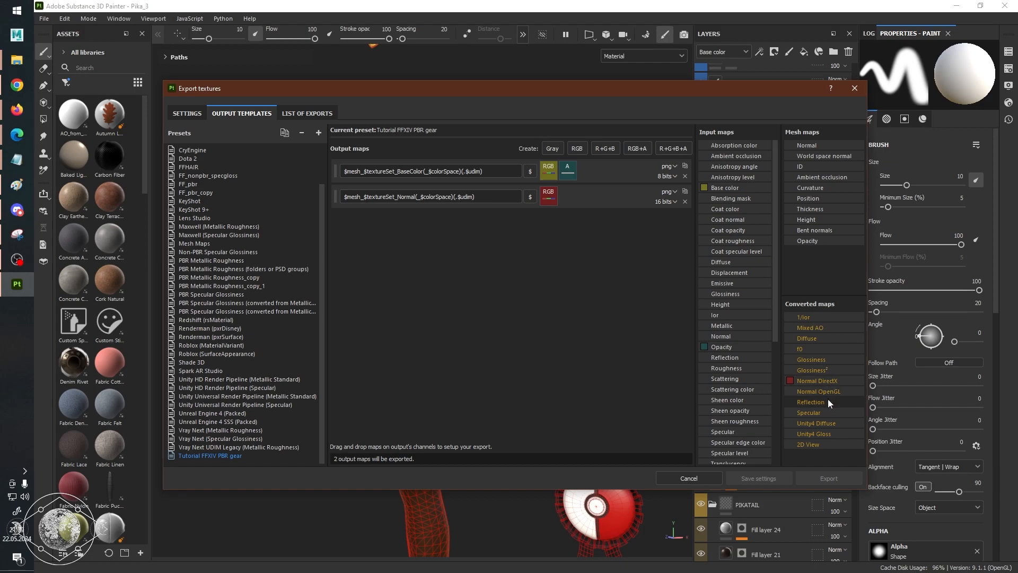
{"action": "scroll", "coordinate": [737, 296], "scroll_direction": "down", "scroll_amount": 6}
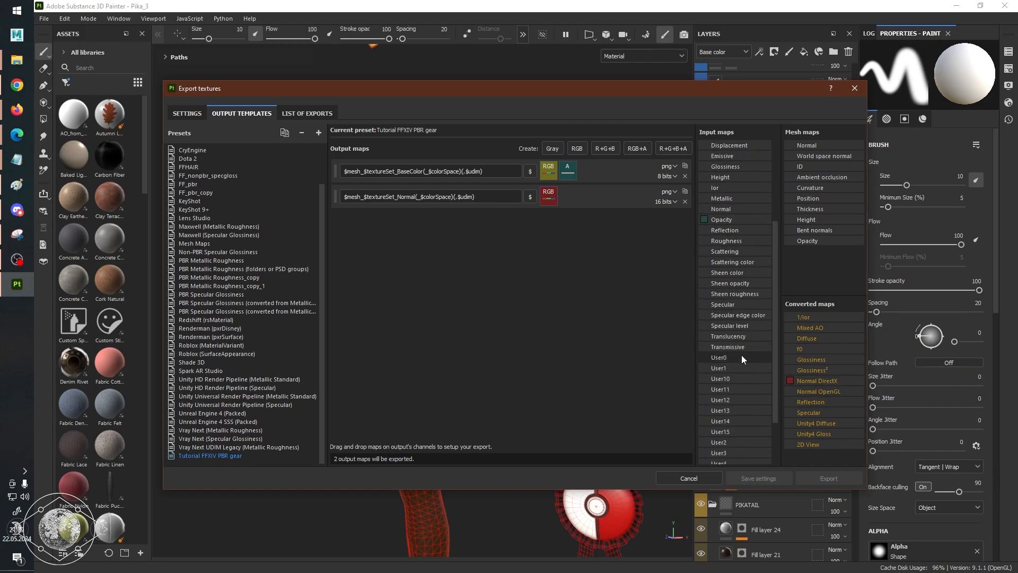
{"action": "scroll", "coordinate": [738, 316], "scroll_direction": "up", "scroll_amount": 6}
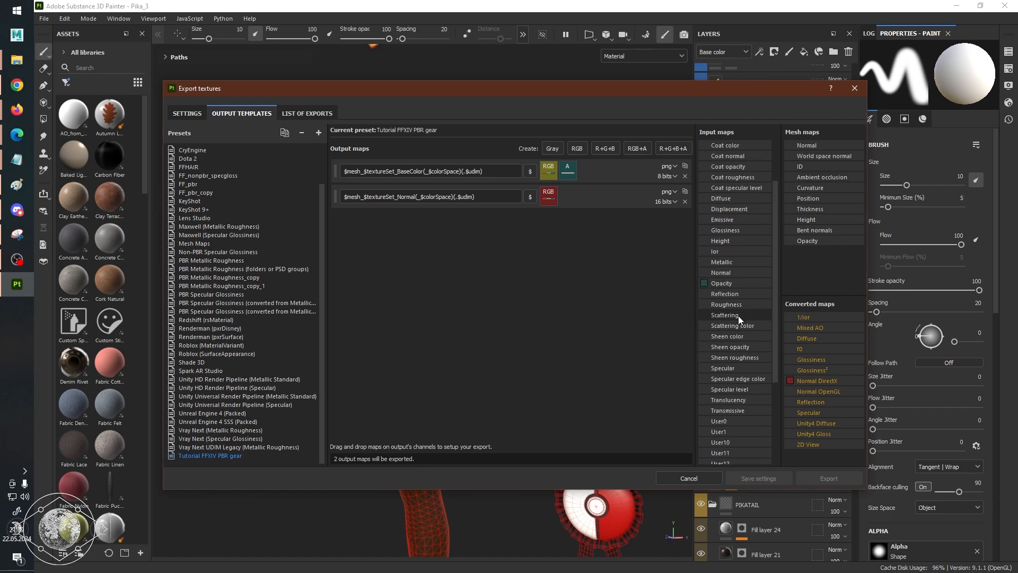
{"action": "right_click", "coordinate": [549, 200]}
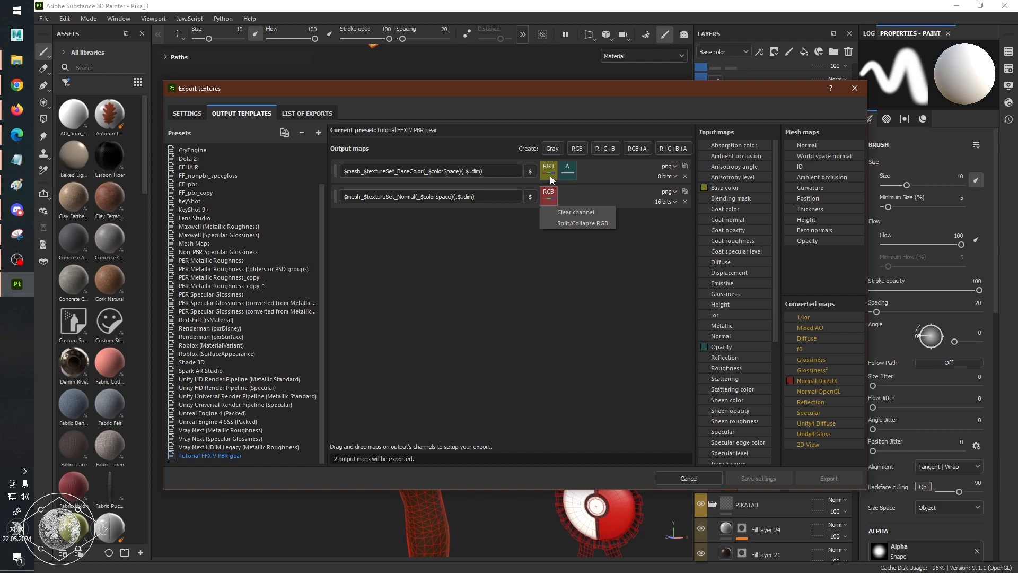
{"action": "left_click", "coordinate": [560, 211]}
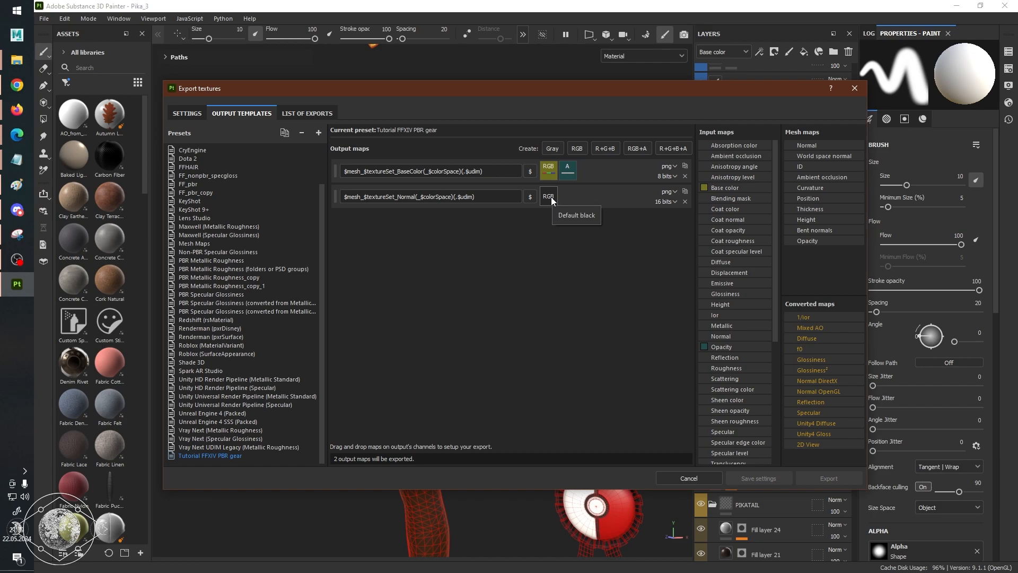
Split the cleared RGB channel of the Normal output map into separate R, G and B channels.
{"action": "right_click", "coordinate": [551, 199]}
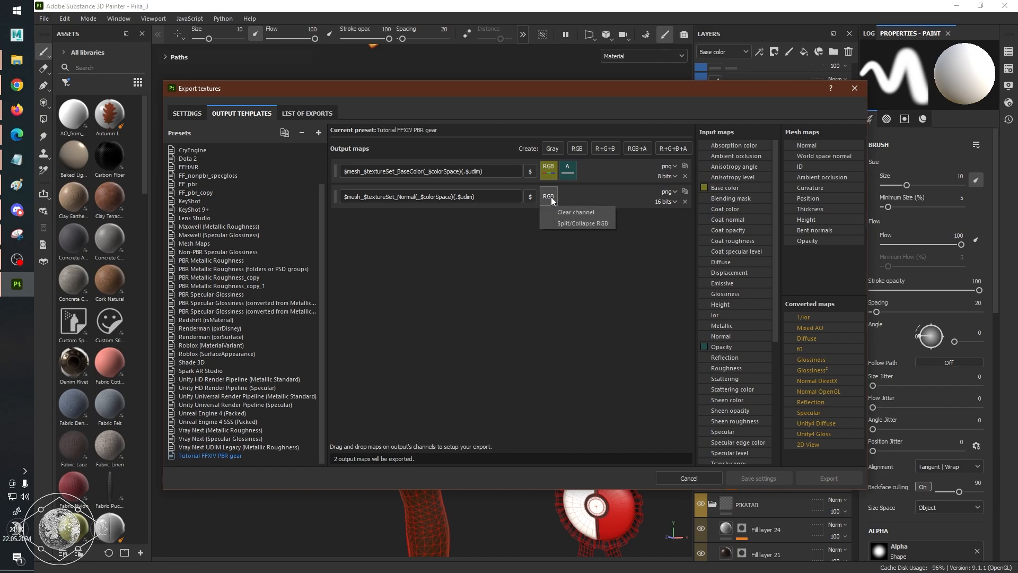
{"action": "left_click", "coordinate": [569, 225]}
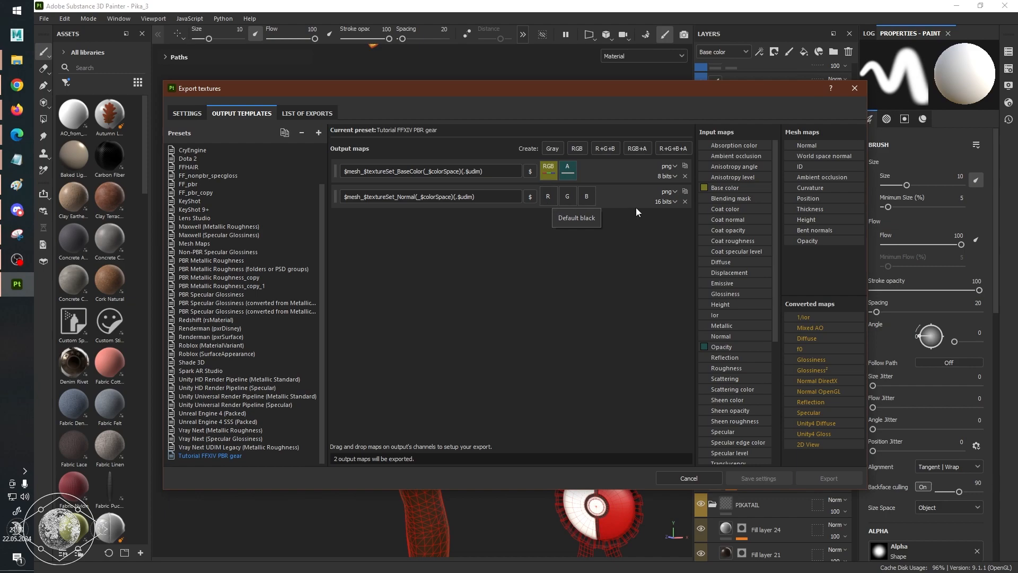
{"action": "left_click", "coordinate": [672, 192]}
{"action": "left_click", "coordinate": [652, 198]}
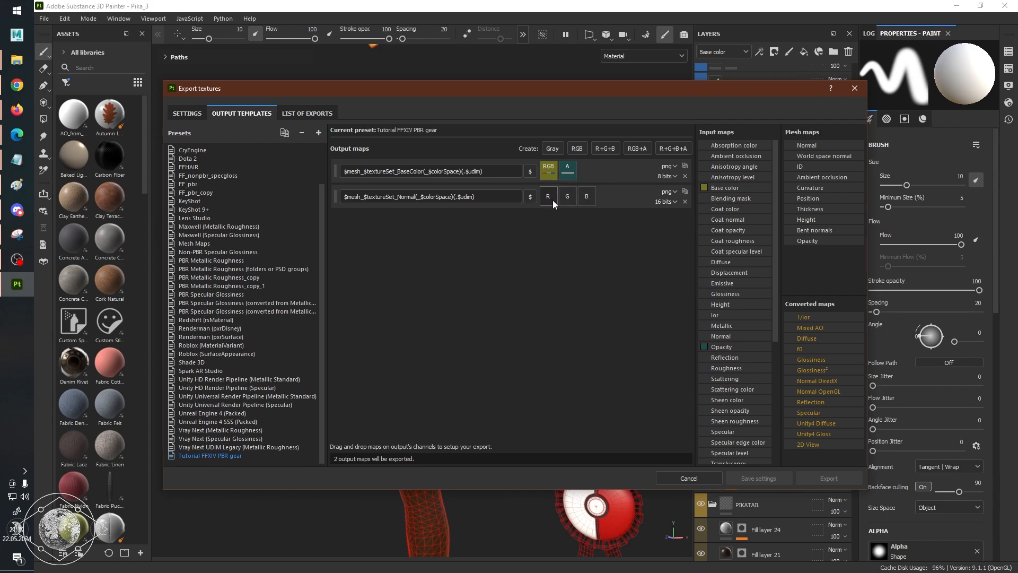
After checking the reference's alpha assignment, create an RGB+A output map named $mesh_$textureSet_Normal(_$colorSpace)(.$udim).
{"action": "key", "text": "alt+Tab"}
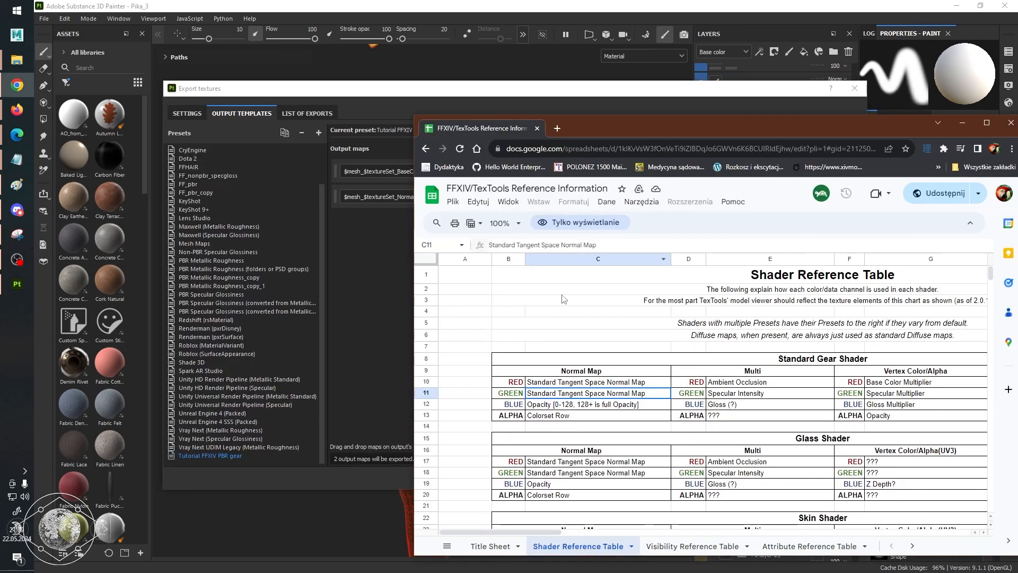
{"action": "left_click", "coordinate": [571, 415]}
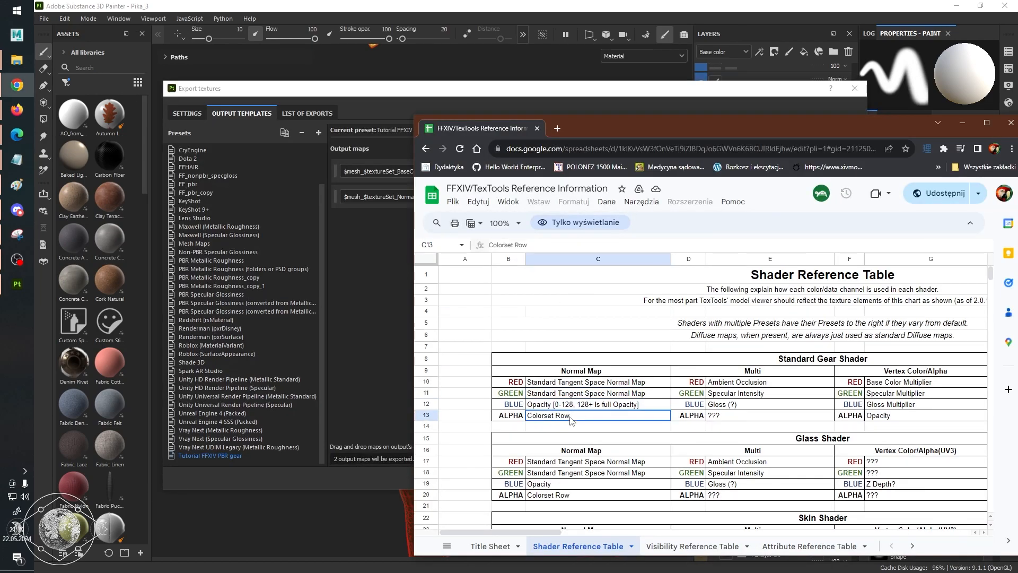
{"action": "left_click", "coordinate": [392, 269]}
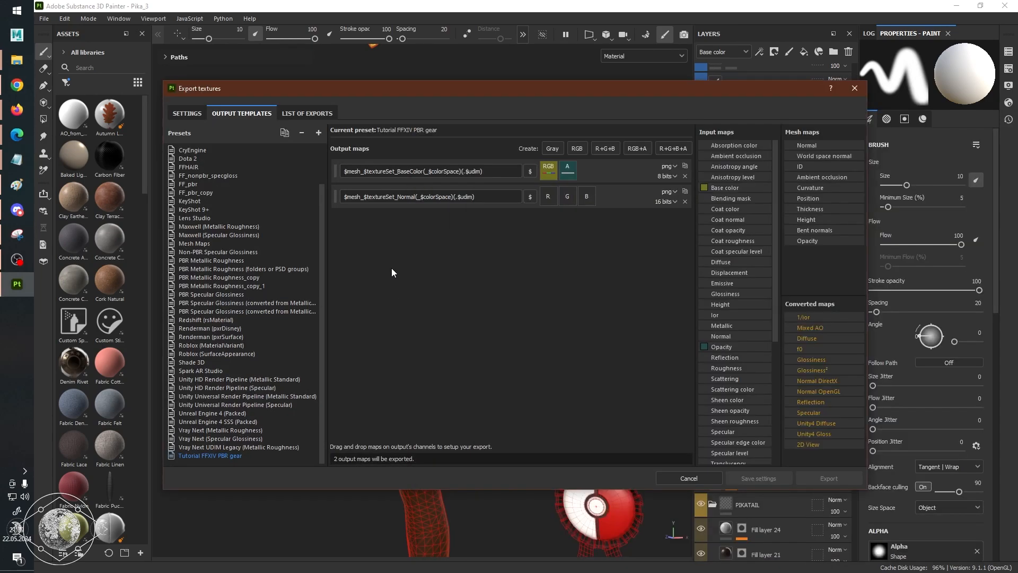
{"action": "left_click", "coordinate": [641, 152]}
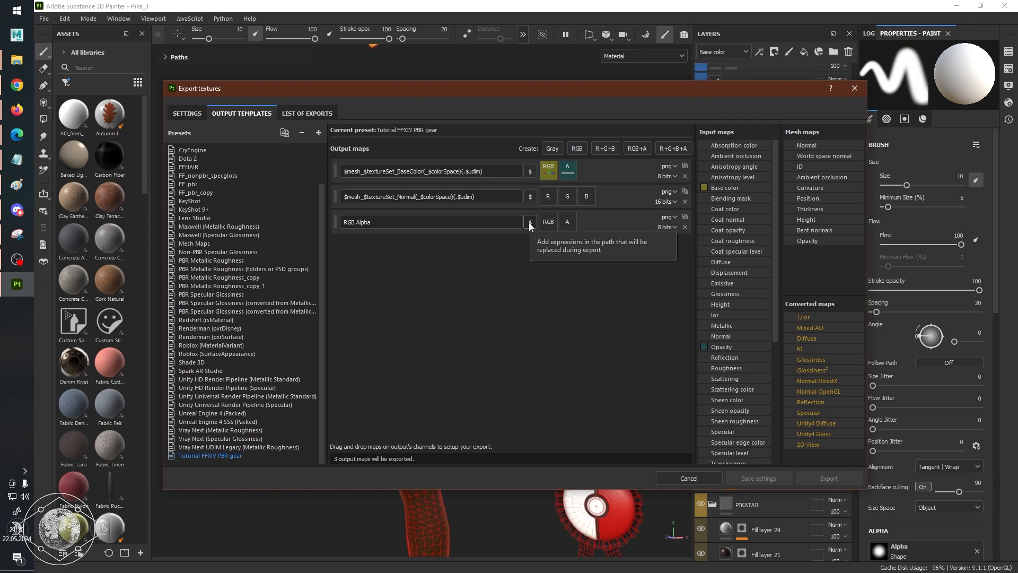
{"action": "left_click_drag", "start_coordinate": [494, 198], "coordinate": [326, 182]}
{"action": "key", "text": "ctrl+c"}
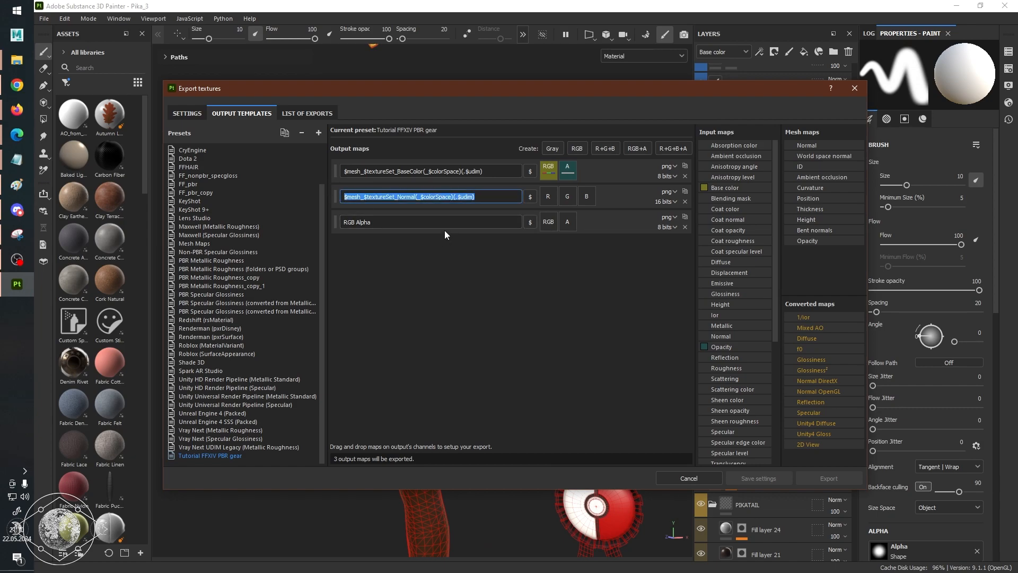
{"action": "left_click", "coordinate": [381, 195]}
{"action": "left_click_drag", "start_coordinate": [372, 222], "coordinate": [323, 221]}
{"action": "key", "text": "ctrl+v"}
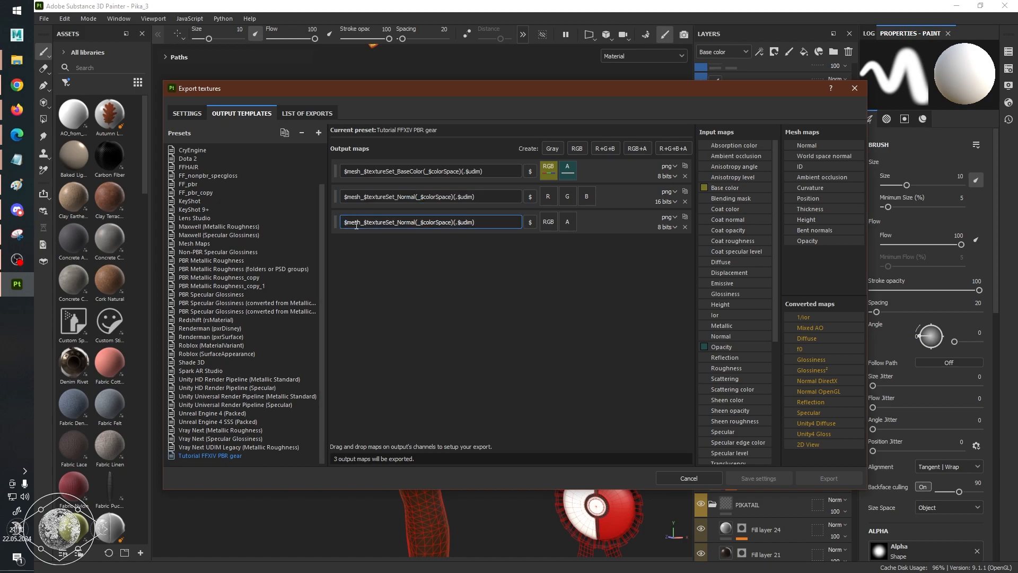
Delete the original 16-bit Normal output map and split the new map's RGB channel into separate R, G and B channels.
{"action": "left_click_drag", "start_coordinate": [345, 222], "coordinate": [362, 224]}
{"action": "left_click_drag", "start_coordinate": [361, 223], "coordinate": [396, 223]}
{"action": "left_click", "coordinate": [396, 222]}
{"action": "left_click", "coordinate": [686, 201]}
{"action": "left_click", "coordinate": [548, 199]}
{"action": "left_click", "coordinate": [568, 222]}
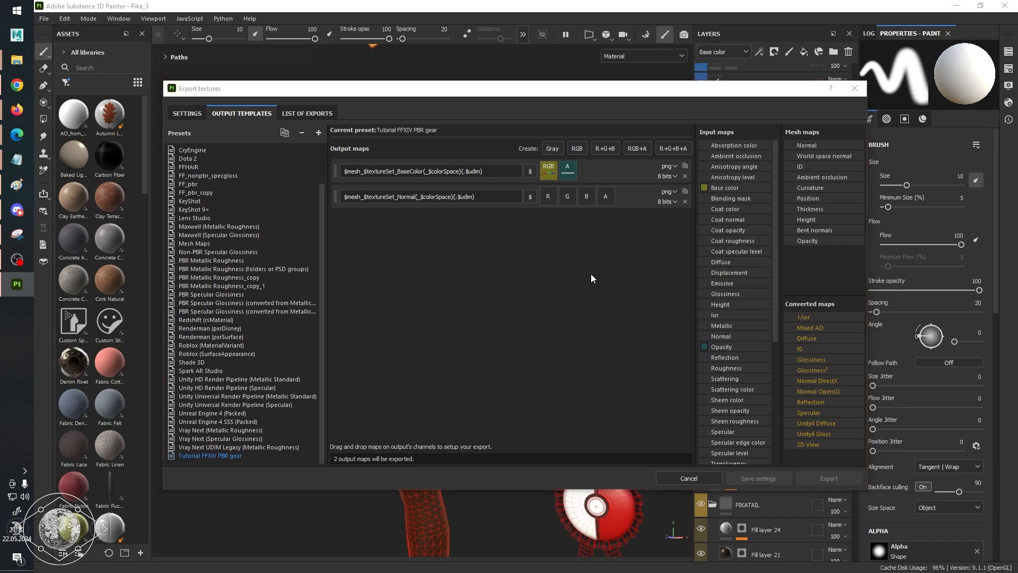
Following the reference spreadsheet, assign the R and G channels of Normal OpenGL to the Normal output map's R and G channels.
{"action": "key", "text": "alt+Tab"}
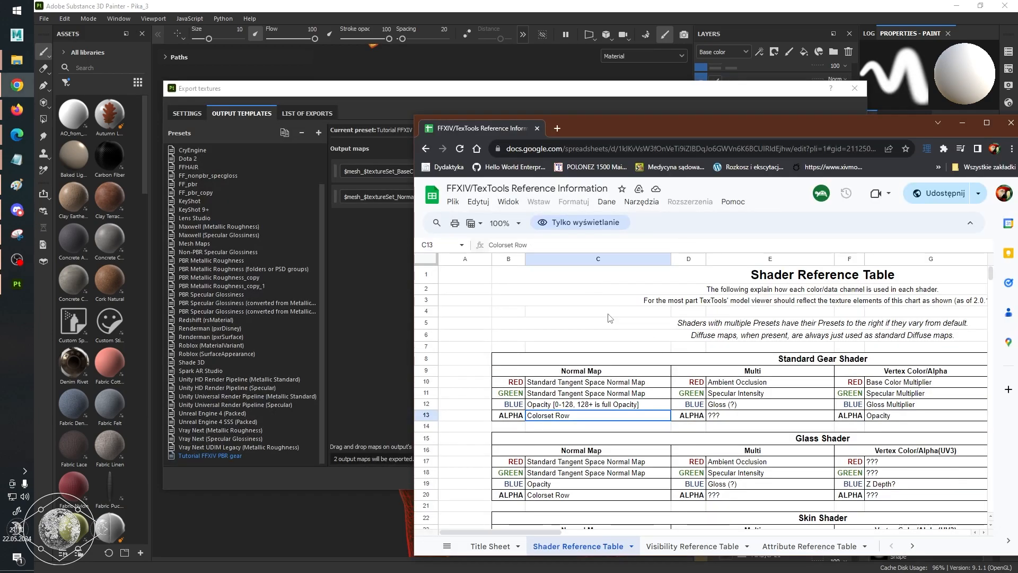
{"action": "left_click", "coordinate": [621, 386]}
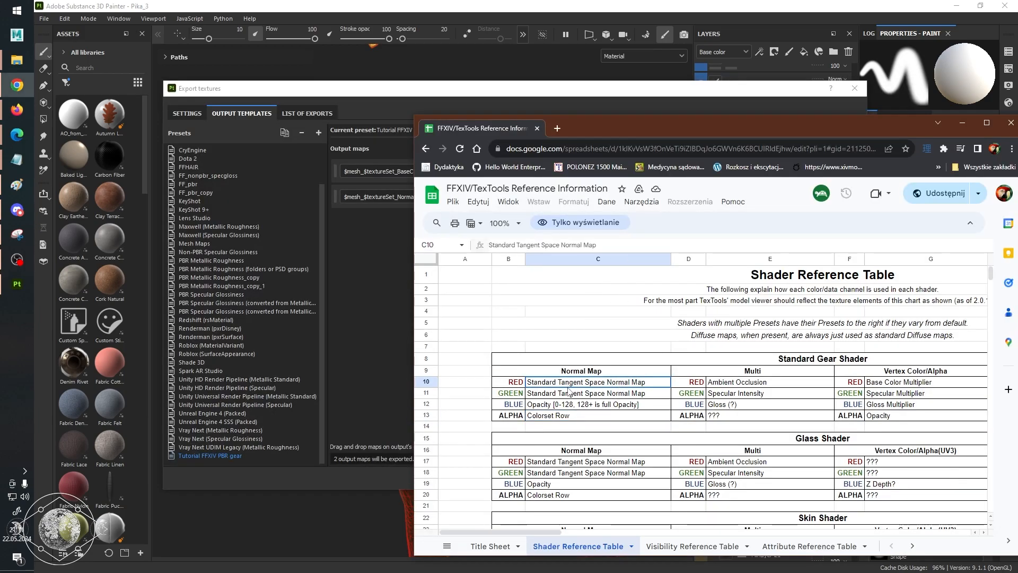
{"action": "left_click", "coordinate": [390, 302]}
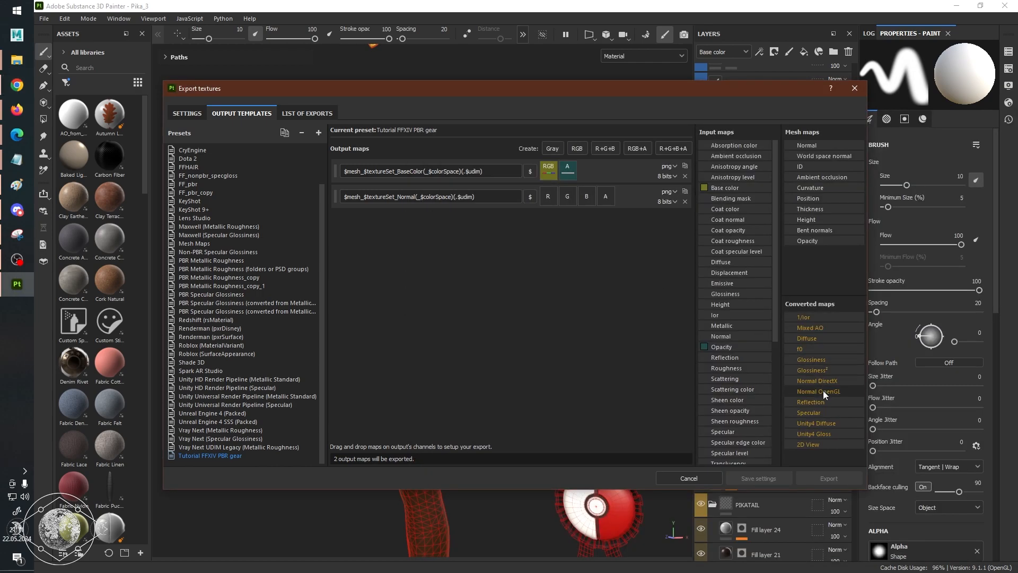
{"action": "left_click_drag", "start_coordinate": [825, 392], "coordinate": [550, 193]}
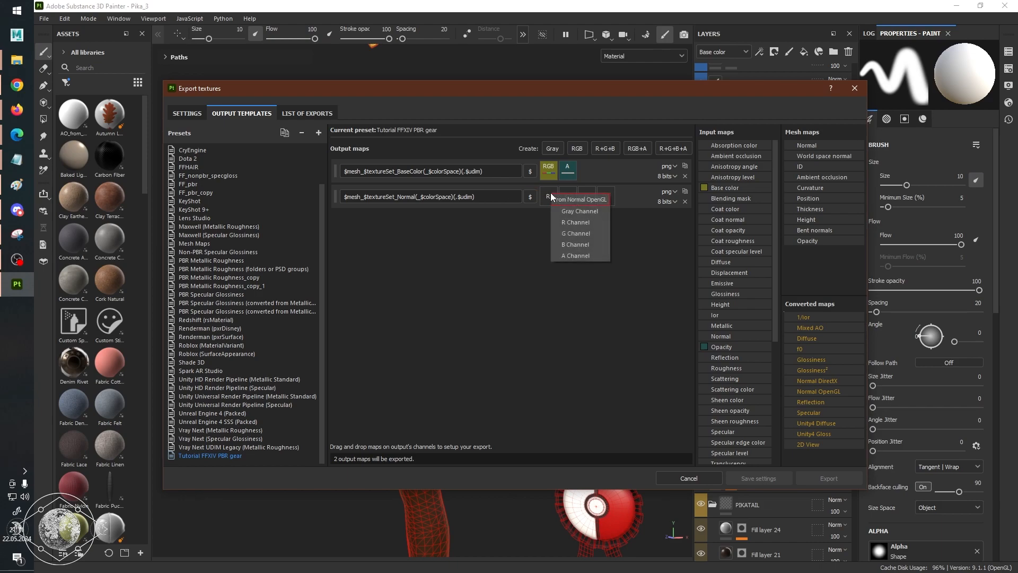
{"action": "left_click", "coordinate": [593, 221]}
{"action": "left_click_drag", "start_coordinate": [825, 390], "coordinate": [570, 192]}
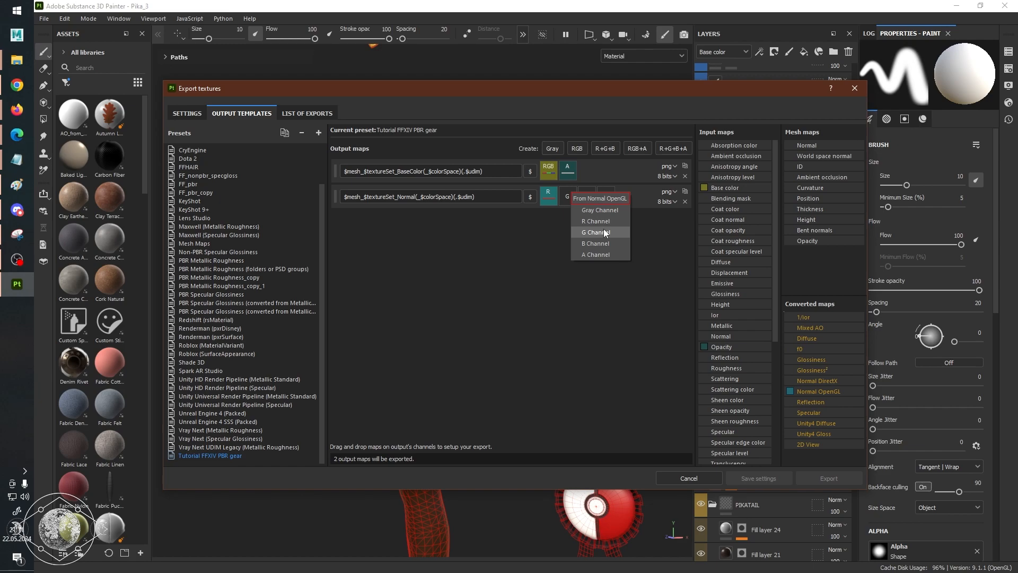
{"action": "left_click", "coordinate": [604, 234]}
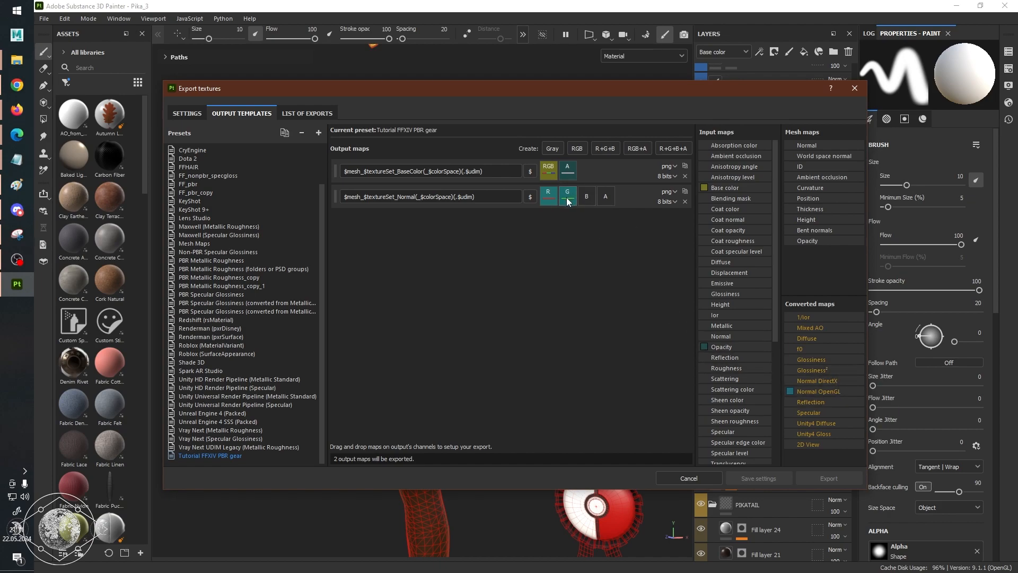
Consult the reference's blue channel entry and assign Opacity as a gray channel to the Normal output map's B channel.
{"action": "key", "text": "alt+Tab"}
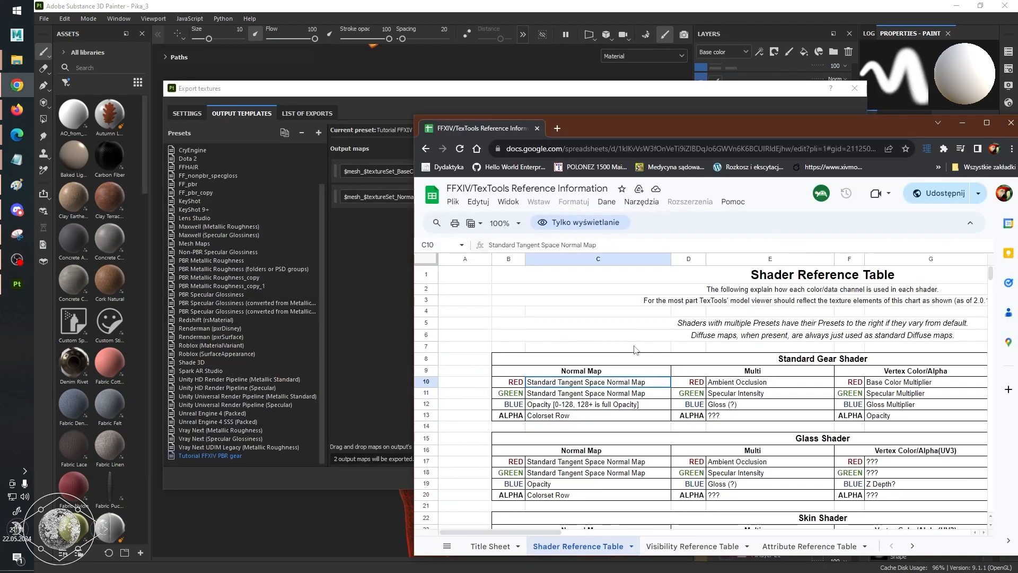
{"action": "left_click", "coordinate": [380, 306]}
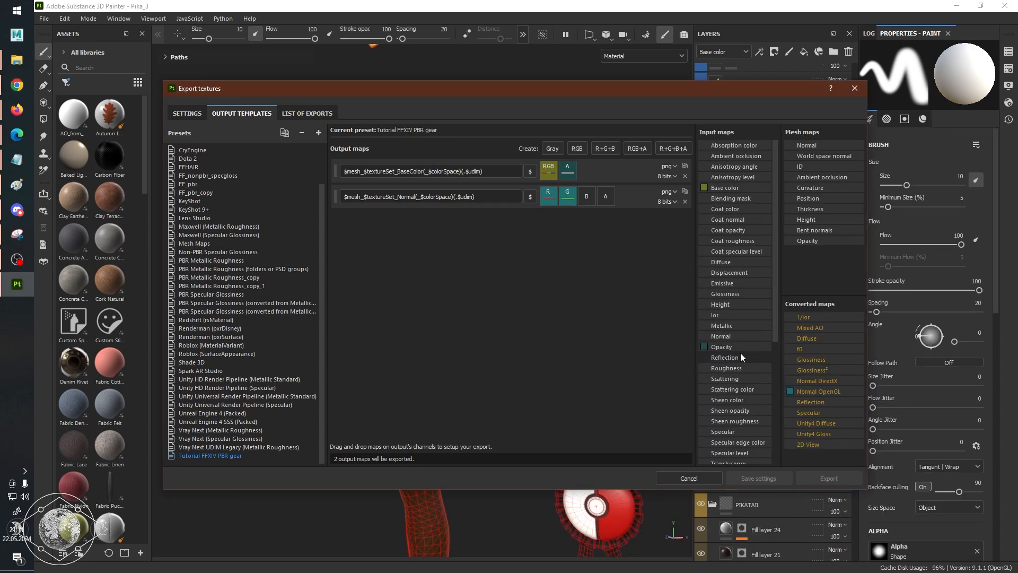
{"action": "left_click_drag", "start_coordinate": [732, 348], "coordinate": [591, 198]}
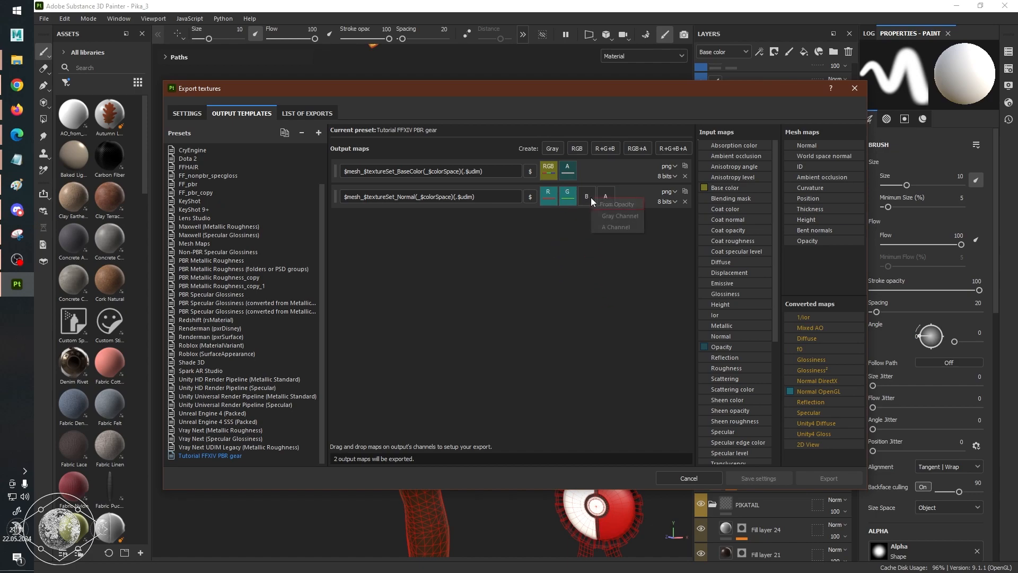
{"action": "left_click", "coordinate": [611, 217]}
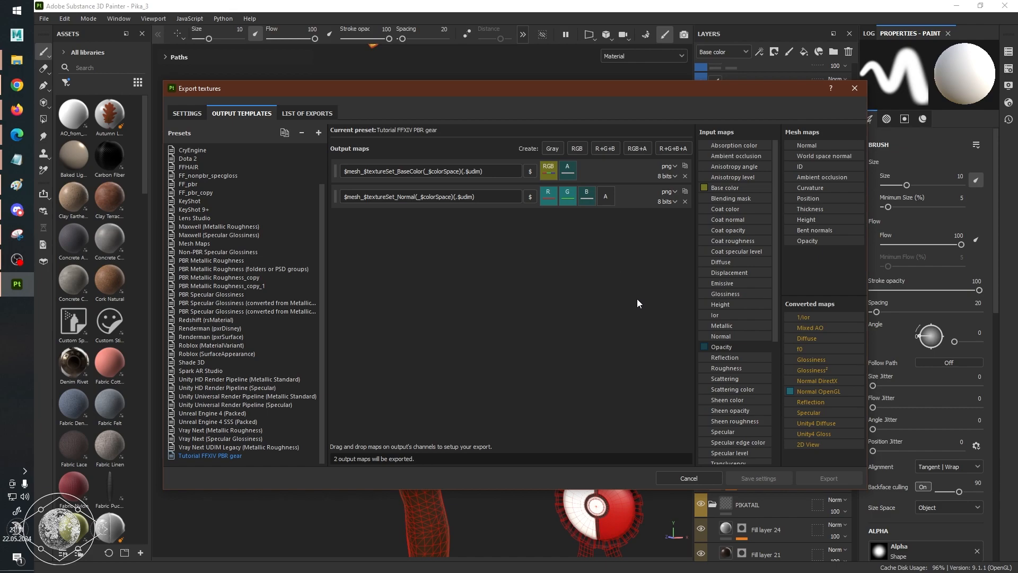
Check the reference's Colorset Row entry and assign User0 as a gray channel to the Normal output map's A channel.
{"action": "key", "text": "alt+Tab"}
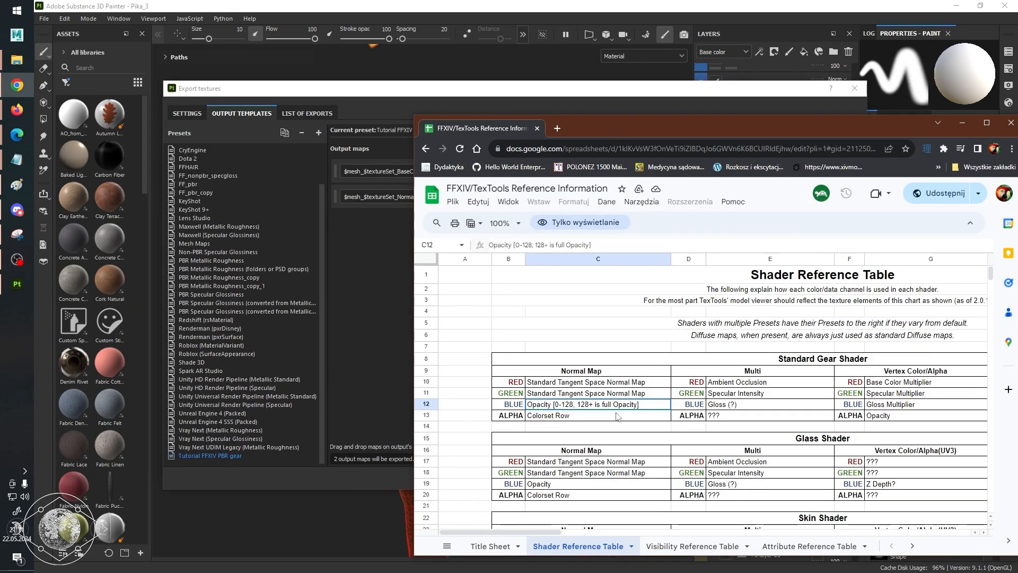
{"action": "left_click", "coordinate": [615, 418]}
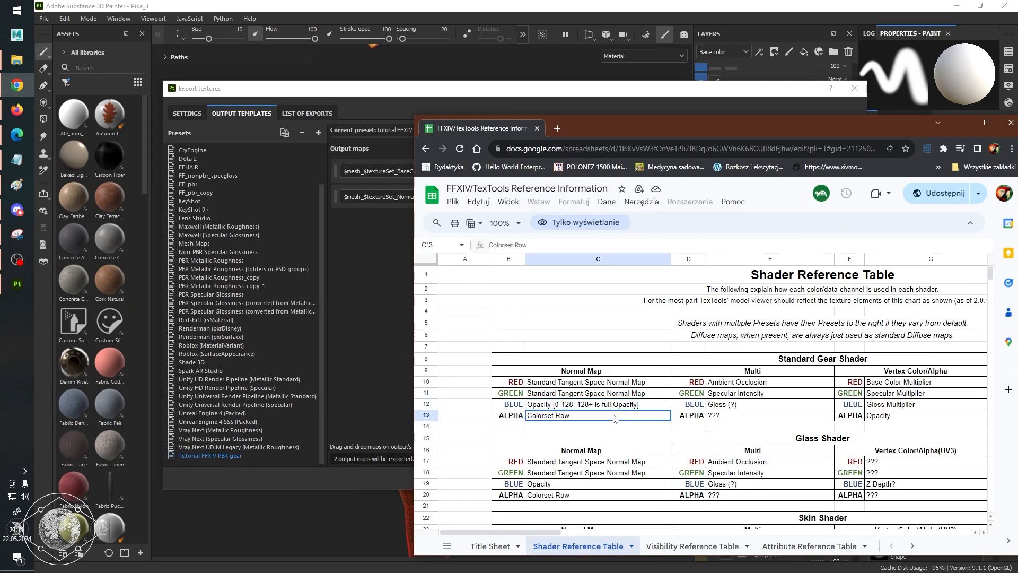
{"action": "left_click", "coordinate": [387, 343]}
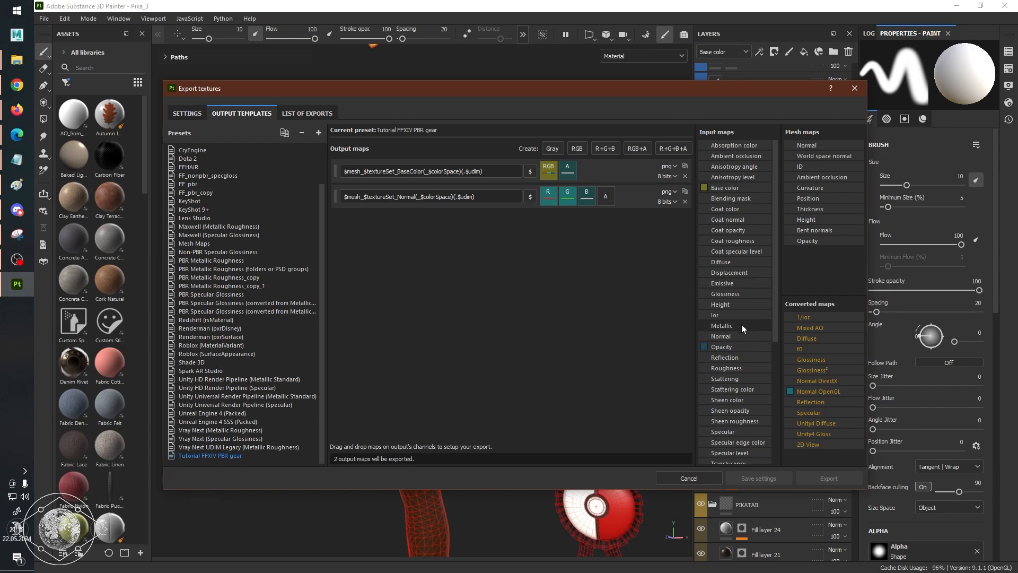
{"action": "scroll", "coordinate": [759, 257], "scroll_direction": "down", "scroll_amount": 6}
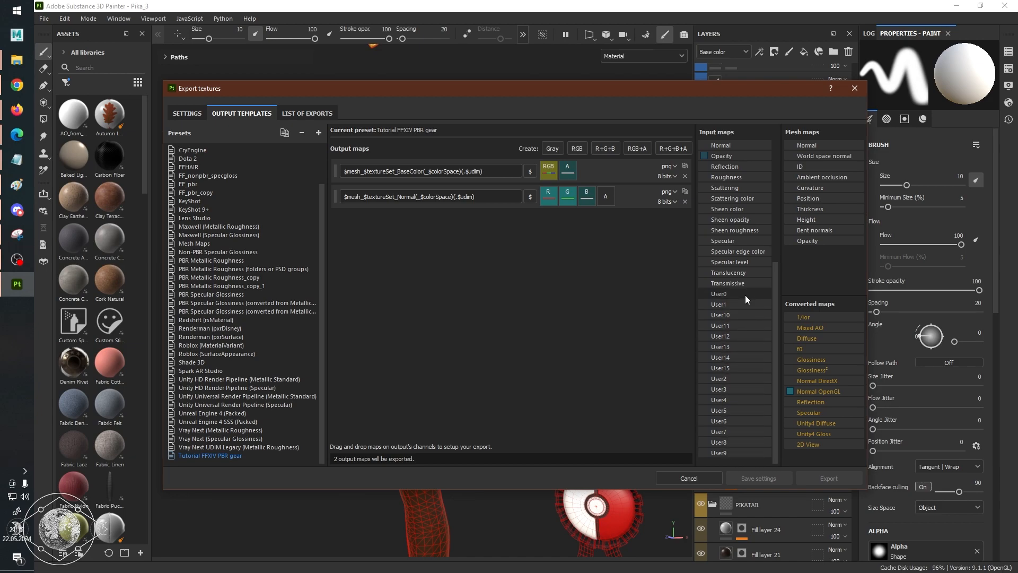
{"action": "left_click_drag", "start_coordinate": [745, 294], "coordinate": [609, 193]}
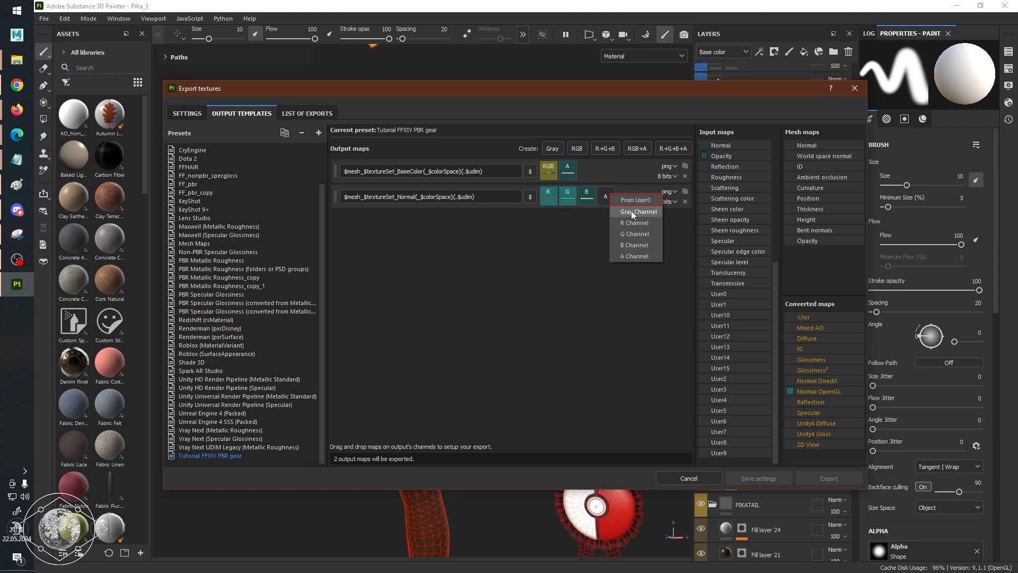
{"action": "left_click", "coordinate": [631, 211]}
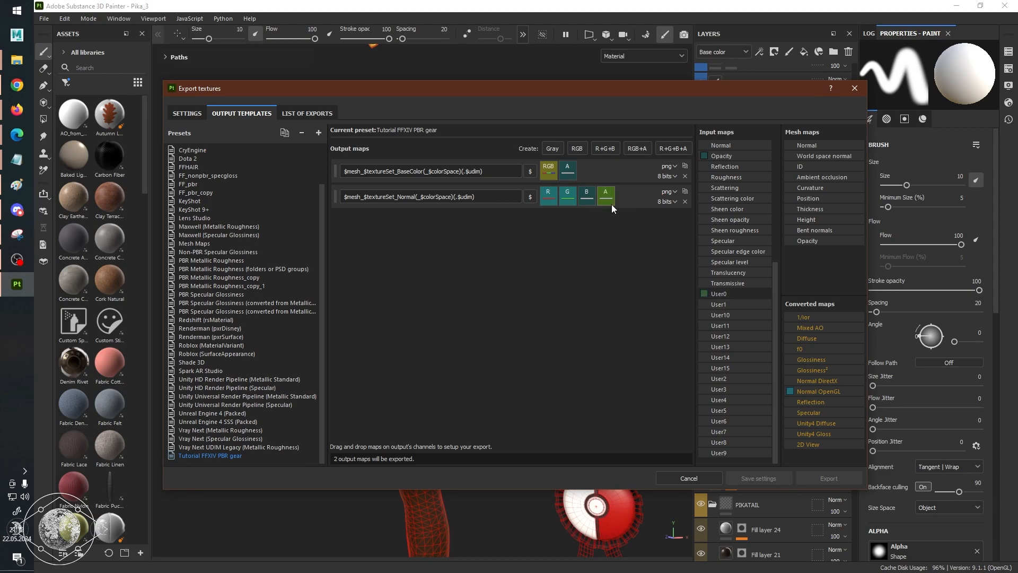
Switch to the FFXIV/TexTools reference spreadsheet and review the Multi map's red, green and blue channel assignments under Standard Gear Shader.
{"action": "key", "text": "alt+Tab"}
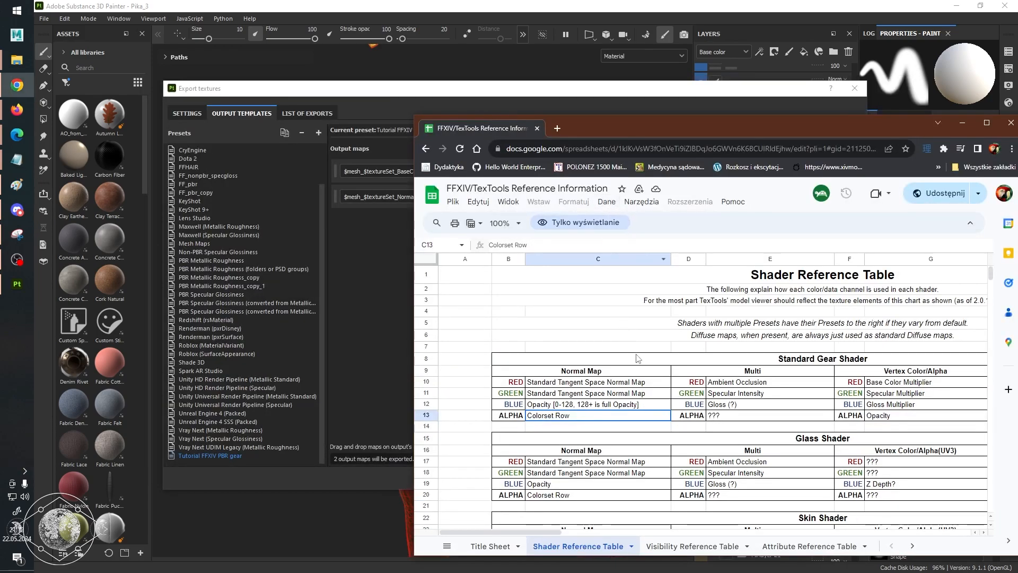
{"action": "left_click", "coordinate": [780, 384]}
{"action": "left_click", "coordinate": [777, 390]}
{"action": "left_click", "coordinate": [767, 401]}
{"action": "left_click", "coordinate": [767, 393]}
{"action": "left_click", "coordinate": [774, 382]}
{"action": "left_click", "coordinate": [768, 391]}
{"action": "left_click", "coordinate": [768, 402]}
{"action": "left_click", "coordinate": [764, 393]}
{"action": "left_click", "coordinate": [767, 383]}
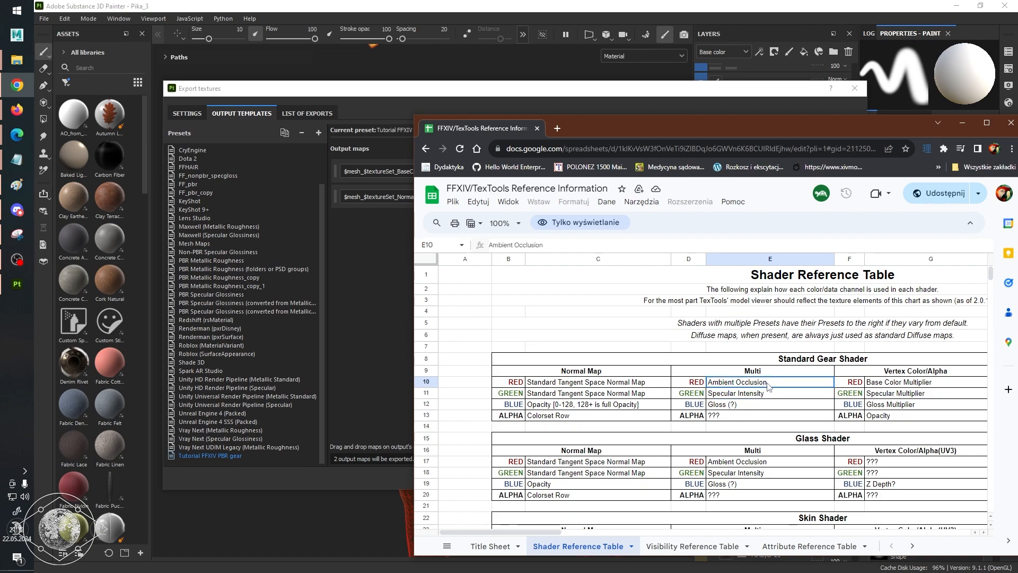
Recheck the Ambient Occlusion, Specular Intensity and Gloss entries for the Standard Gear Shader's Multi map, and return to the export template.
{"action": "left_click", "coordinate": [767, 393]}
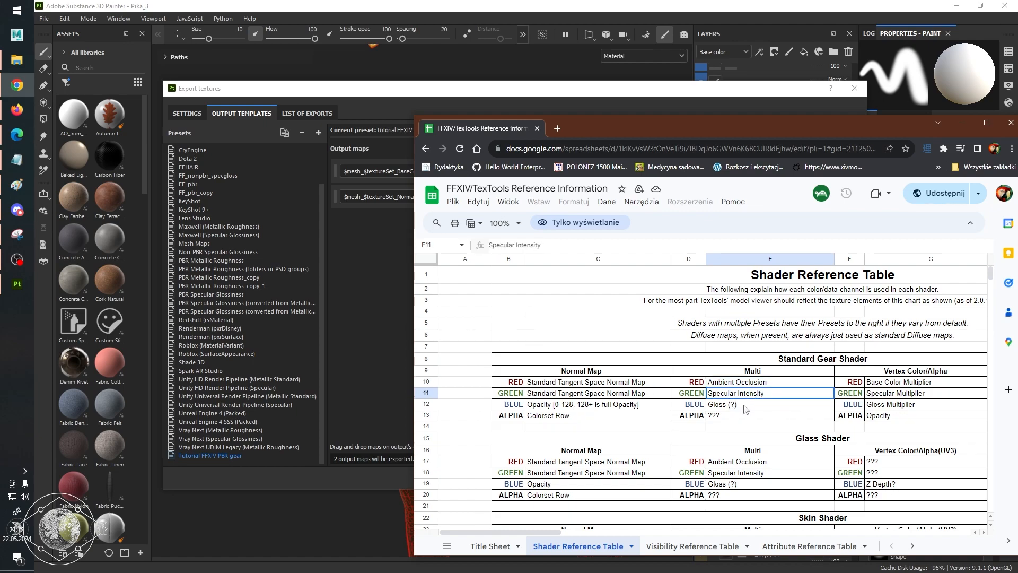
{"action": "left_click", "coordinate": [745, 408]}
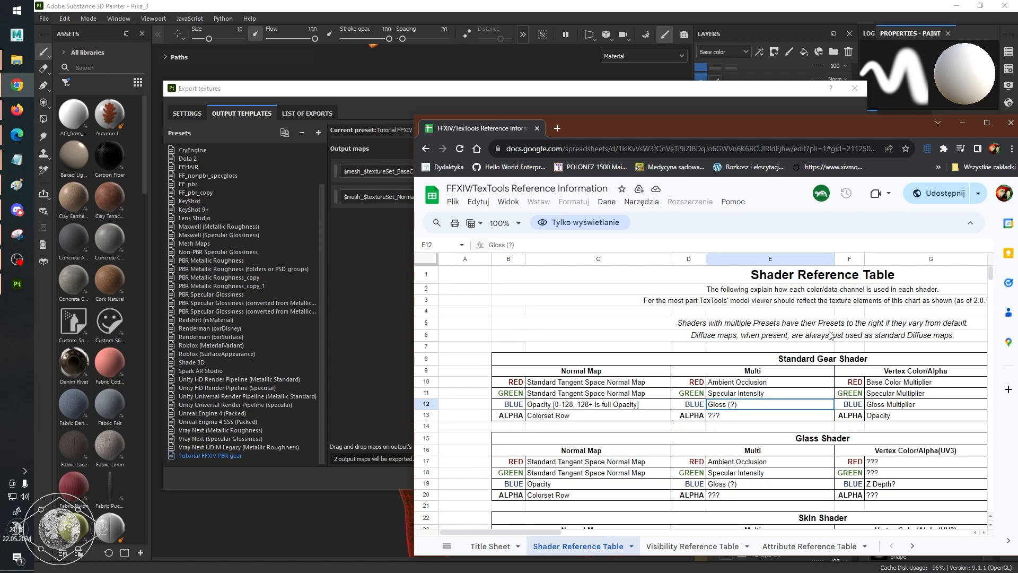
{"action": "left_click", "coordinate": [652, 93]}
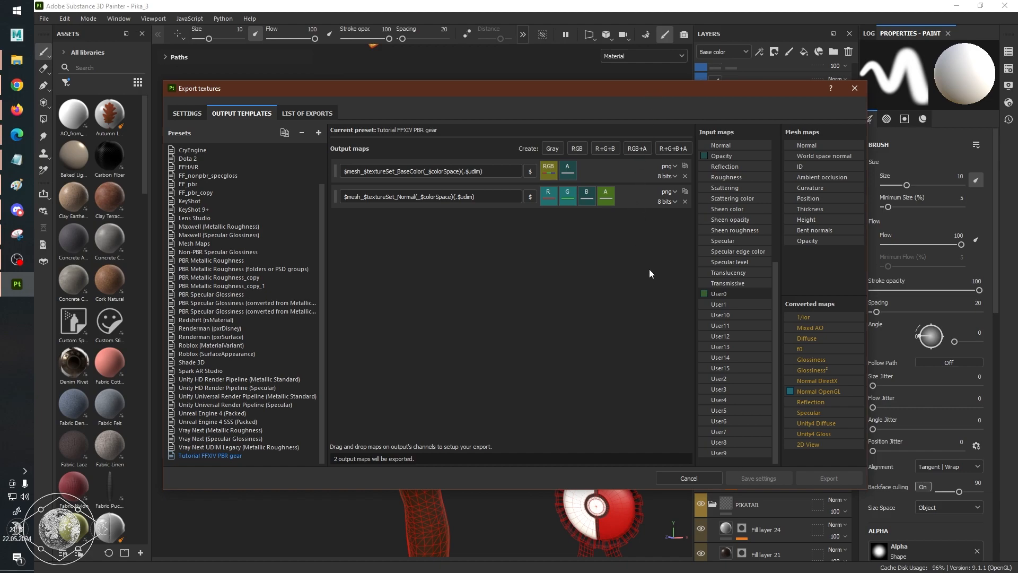
{"action": "key", "text": "alt+Tab"}
{"action": "left_click", "coordinate": [753, 385]}
{"action": "left_click", "coordinate": [754, 392]}
{"action": "left_click", "coordinate": [753, 404]}
{"action": "left_click", "coordinate": [757, 394]}
{"action": "left_click", "coordinate": [759, 380]}
{"action": "left_click", "coordinate": [753, 404]}
{"action": "left_click", "coordinate": [636, 110]}
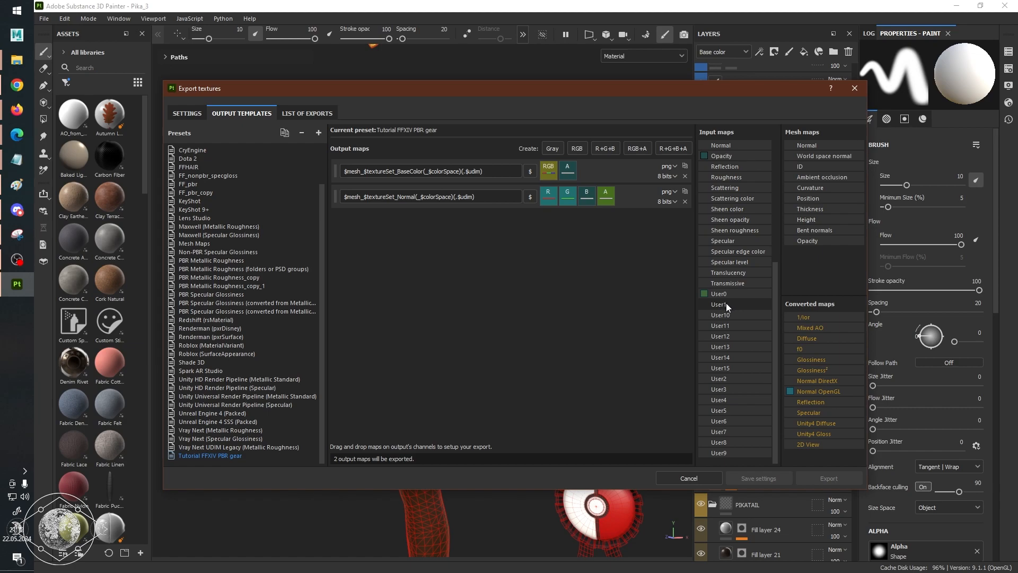
Add an R+G+B output map to the template and name it $mesh_$textureSet_Multi(_$colorSpace)(.$udim).
{"action": "left_click", "coordinate": [604, 148]}
{"action": "key", "text": "shift+Tab"}
{"action": "key", "text": "ctrl+c"}
{"action": "left_click", "coordinate": [403, 226]}
{"action": "key", "text": "ctrl+a"}
{"action": "key", "text": "ctrl+v"}
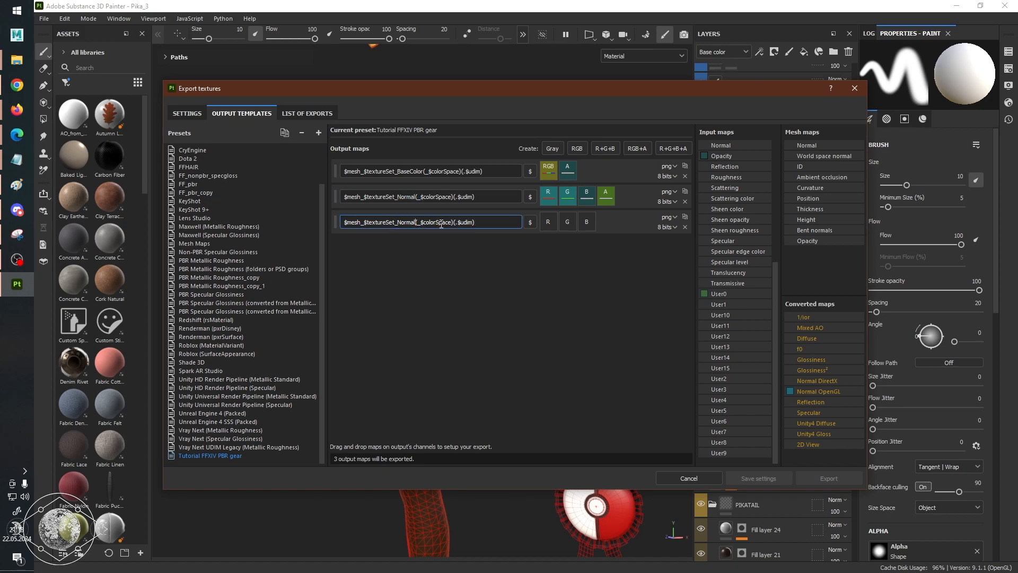
{"action": "key", "text": "BackSpace"}
{"action": "key", "text": "BackSpace"}
{"action": "key", "text": "BackSpace"}
{"action": "key", "text": "BackSpace"}
{"action": "key", "text": "BackSpace"}
{"action": "key", "text": "BackSpace"}
{"action": "type", "text": "Multi"}
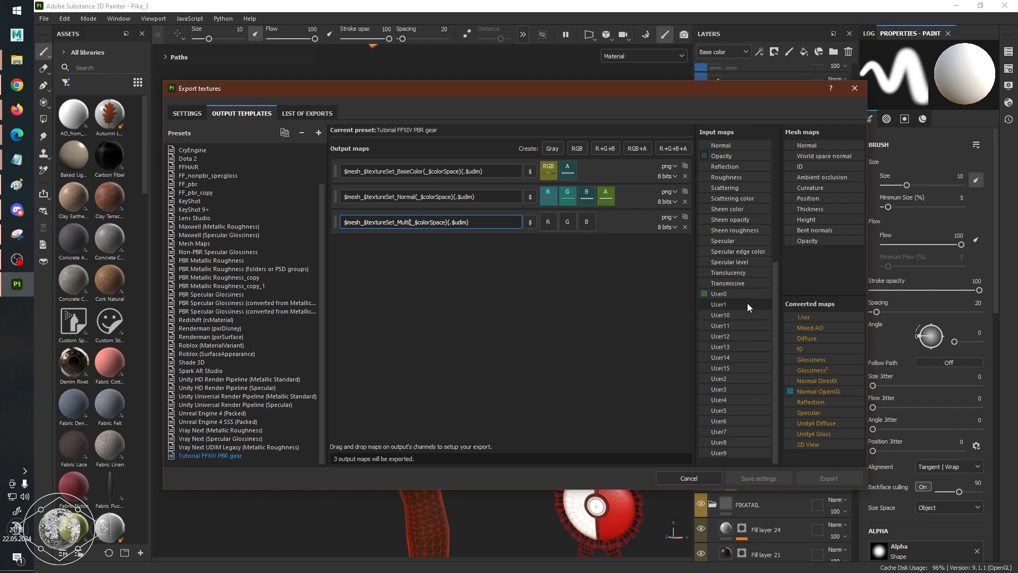
Assign User1, User2 and User3 as gray channels to the Multi output map's R, G and B channels respectively.
{"action": "left_click_drag", "start_coordinate": [746, 302], "coordinate": [550, 220]}
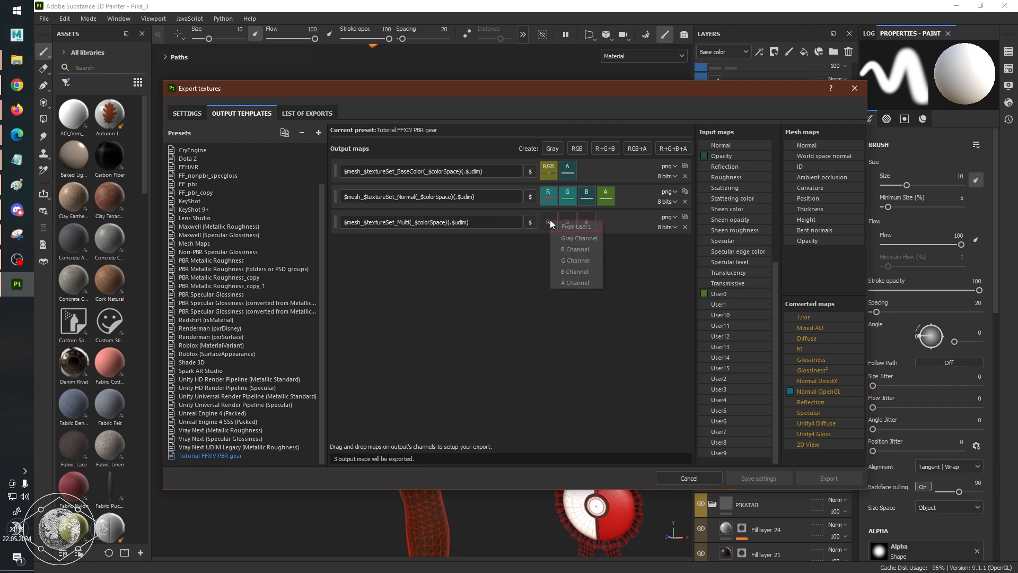
{"action": "left_click", "coordinate": [591, 240]}
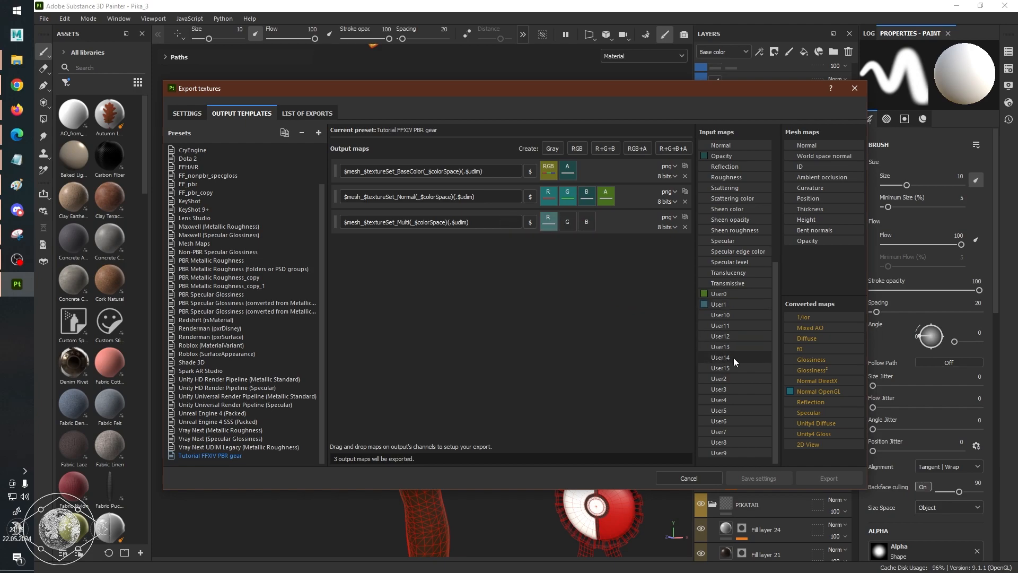
{"action": "left_click_drag", "start_coordinate": [732, 377], "coordinate": [568, 222]}
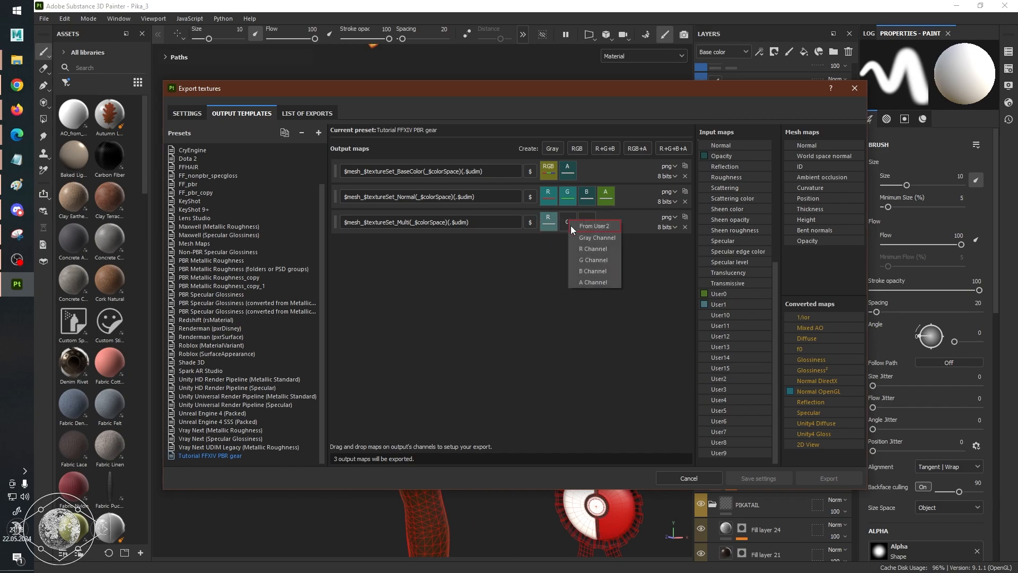
{"action": "left_click", "coordinate": [604, 237]}
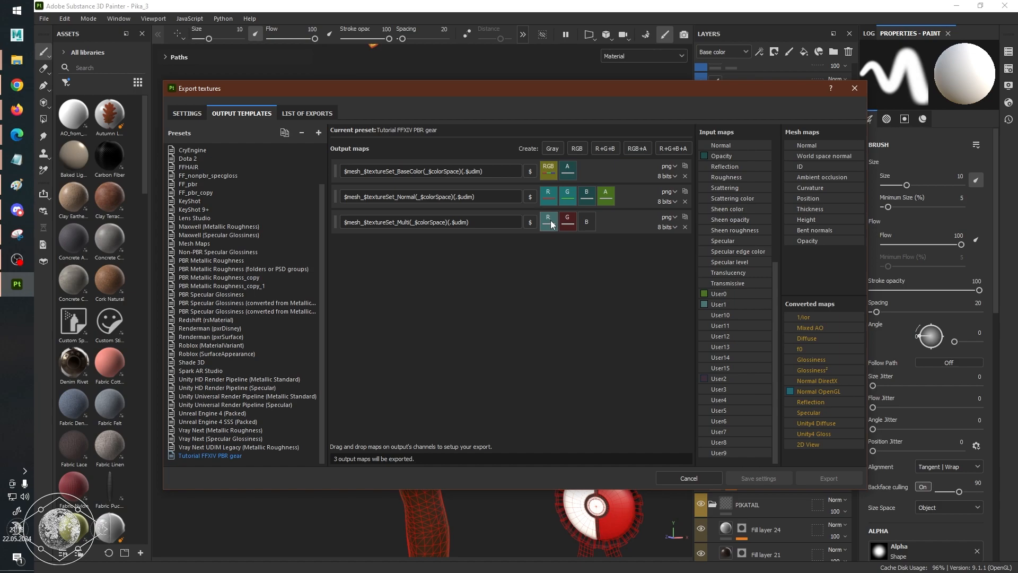
{"action": "left_click_drag", "start_coordinate": [730, 390], "coordinate": [592, 220]}
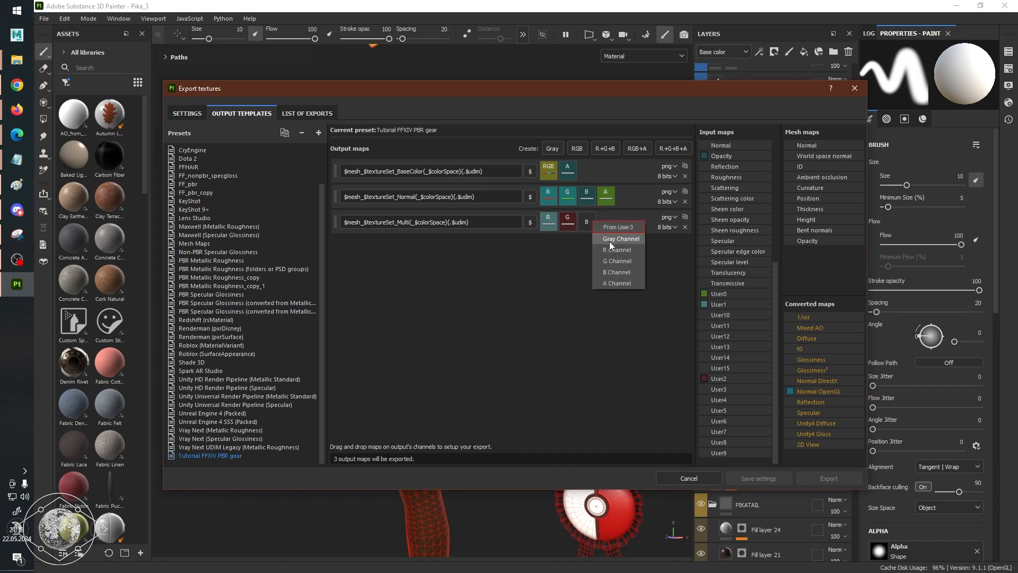
{"action": "left_click", "coordinate": [609, 241]}
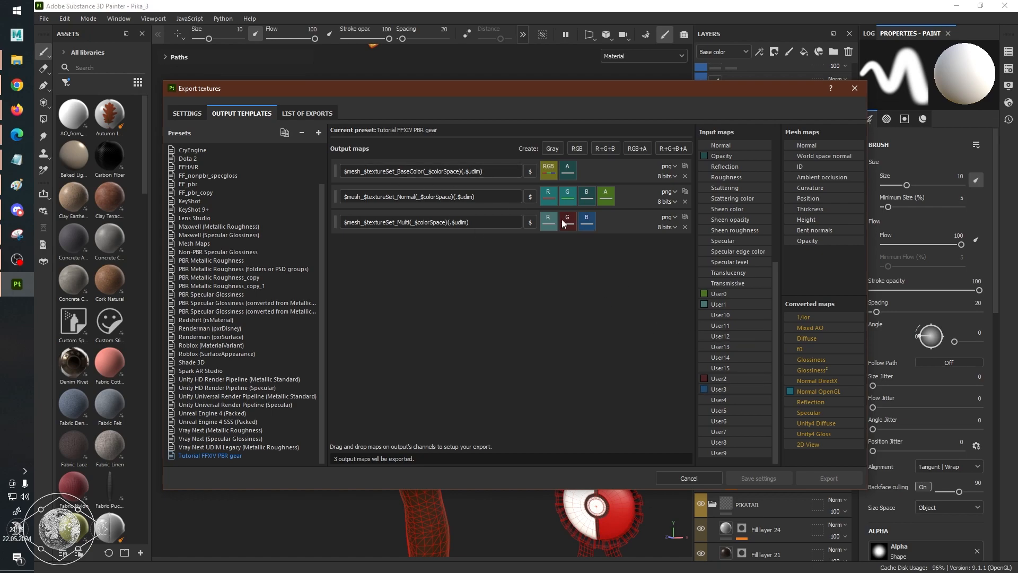
{"action": "left_click_drag", "start_coordinate": [527, 83], "coordinate": [546, 117]}
{"action": "mouse_move", "coordinate": [520, 201]}
{"action": "left_mouse_down"}
{"action": "mouse_move", "coordinate": [362, 193]}
{"action": "mouse_move", "coordinate": [504, 199]}
{"action": "left_mouse_up"}
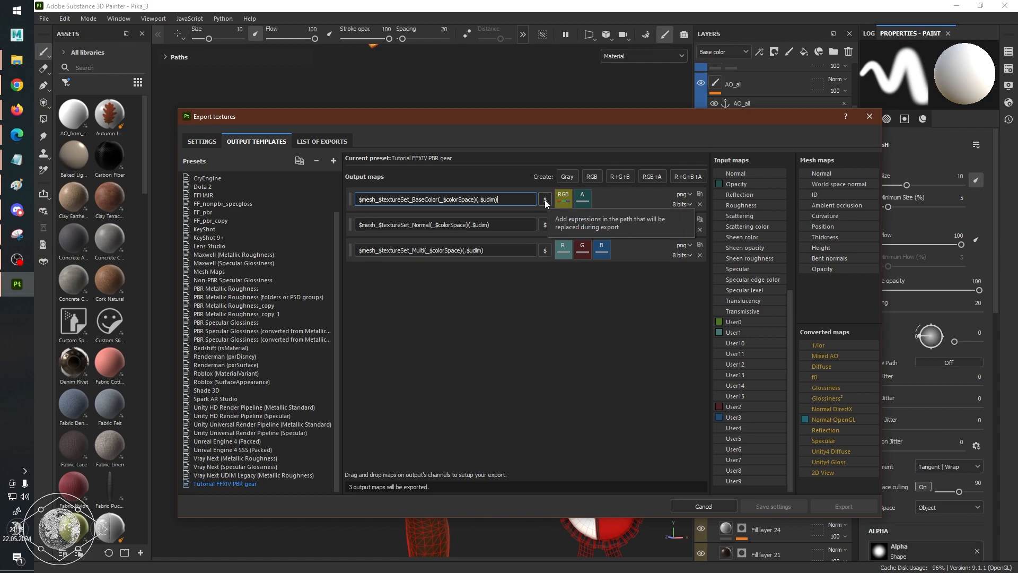
{"action": "triple_click", "coordinate": [519, 199]}
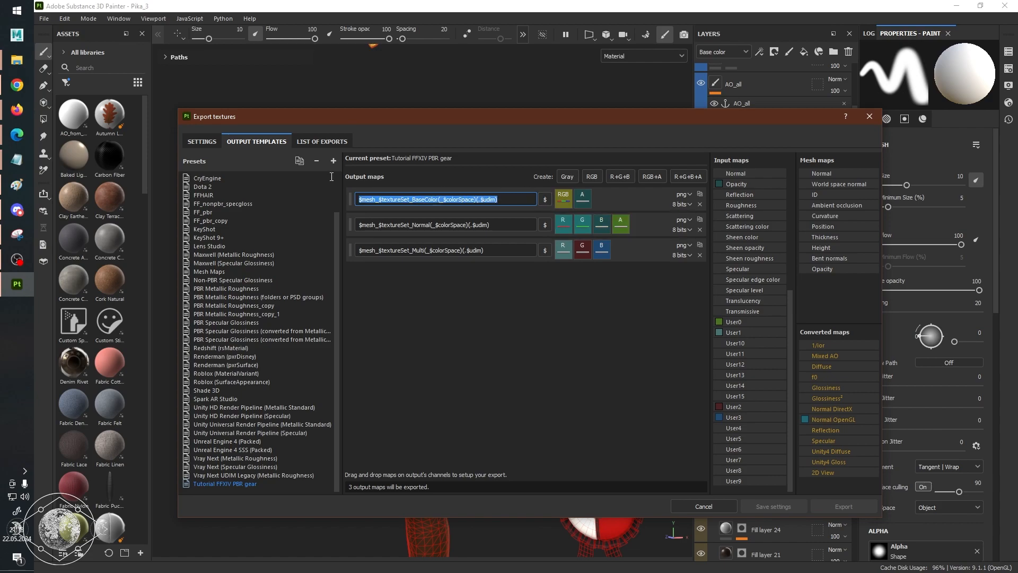
{"action": "left_click", "coordinate": [515, 201]}
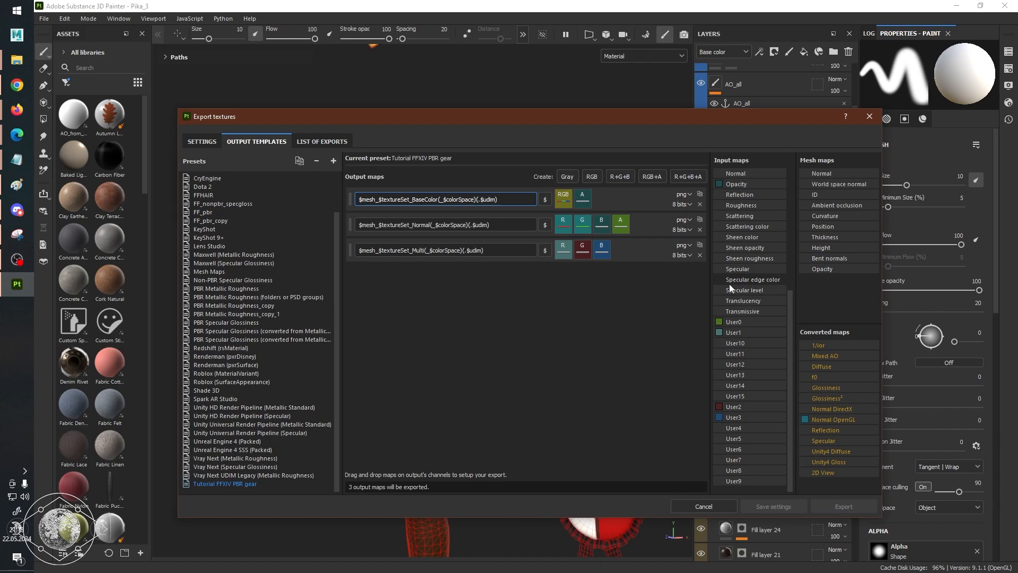
Switch to the FFXIV/TexTools reference spreadsheet and review the channel layouts of the Glass, Skin, Hair and Iris shaders.
{"action": "key", "text": "alt+Tab"}
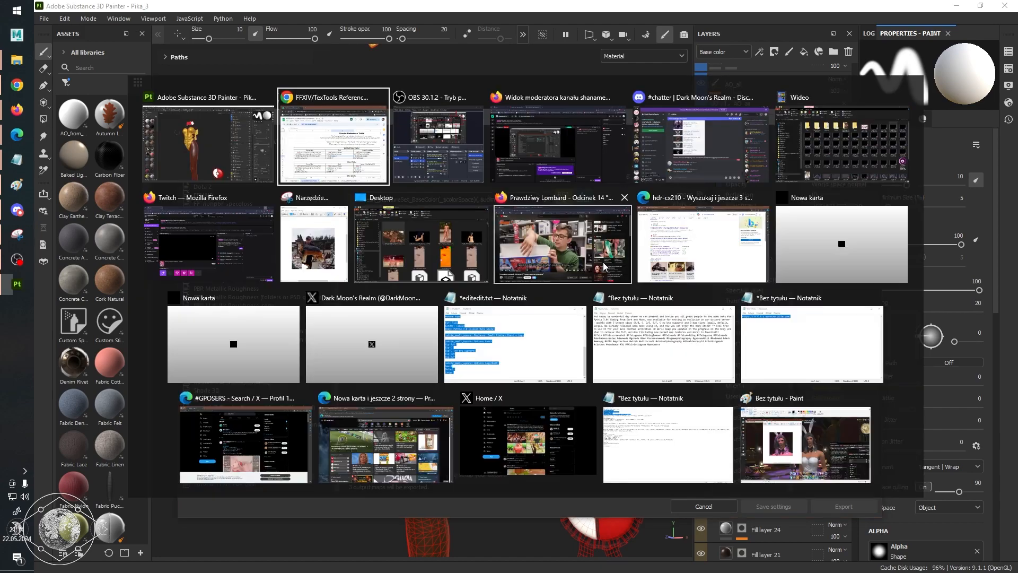
{"action": "left_click_drag", "start_coordinate": [675, 132], "coordinate": [635, 52]}
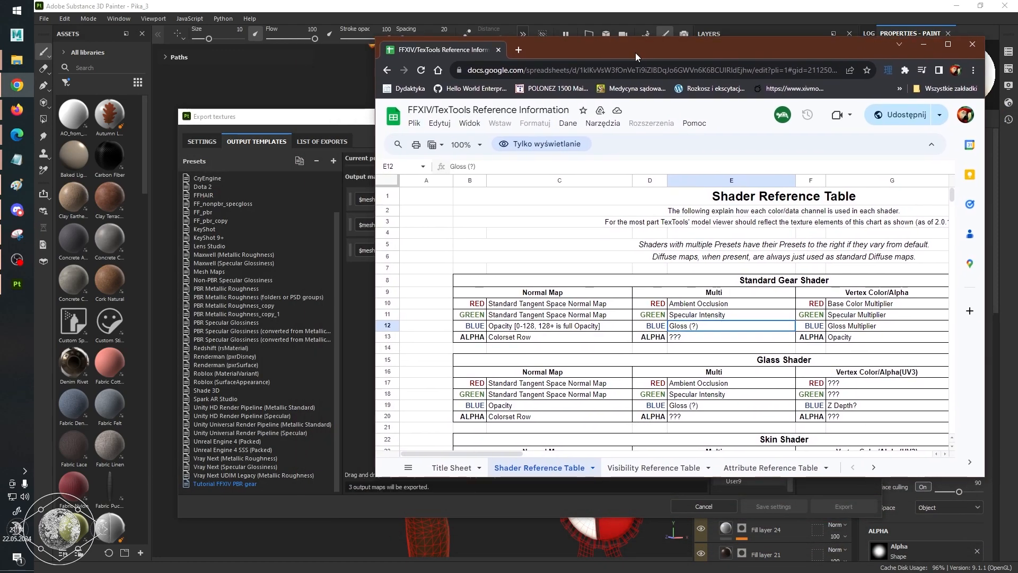
{"action": "scroll", "coordinate": [738, 353], "scroll_direction": "down", "scroll_amount": 5}
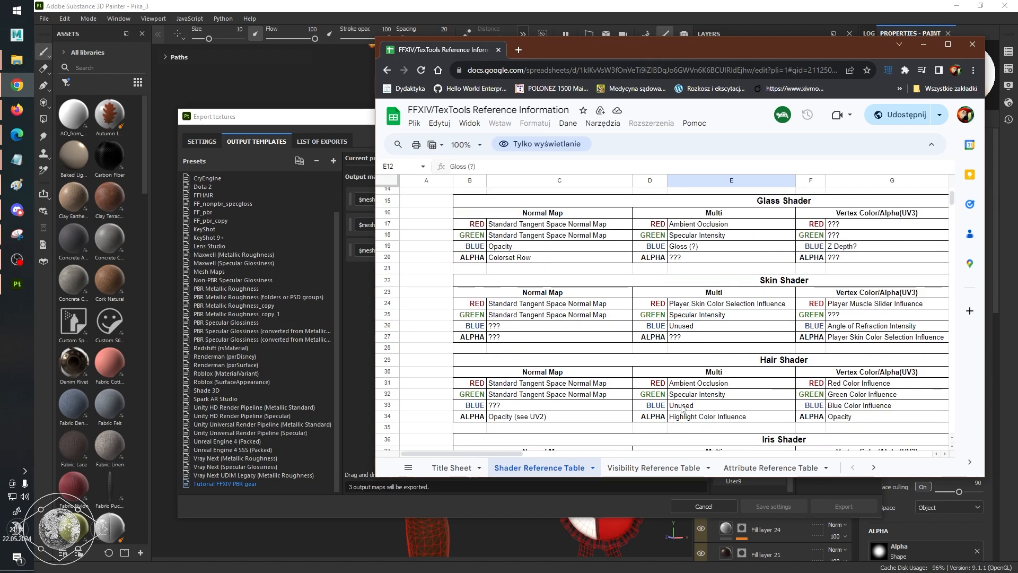
{"action": "mouse_move", "coordinate": [505, 453]}
{"action": "left_mouse_down"}
{"action": "mouse_move", "coordinate": [596, 452]}
{"action": "mouse_move", "coordinate": [502, 456]}
{"action": "left_mouse_up"}
{"action": "left_click_drag", "start_coordinate": [574, 51], "coordinate": [668, 301]}
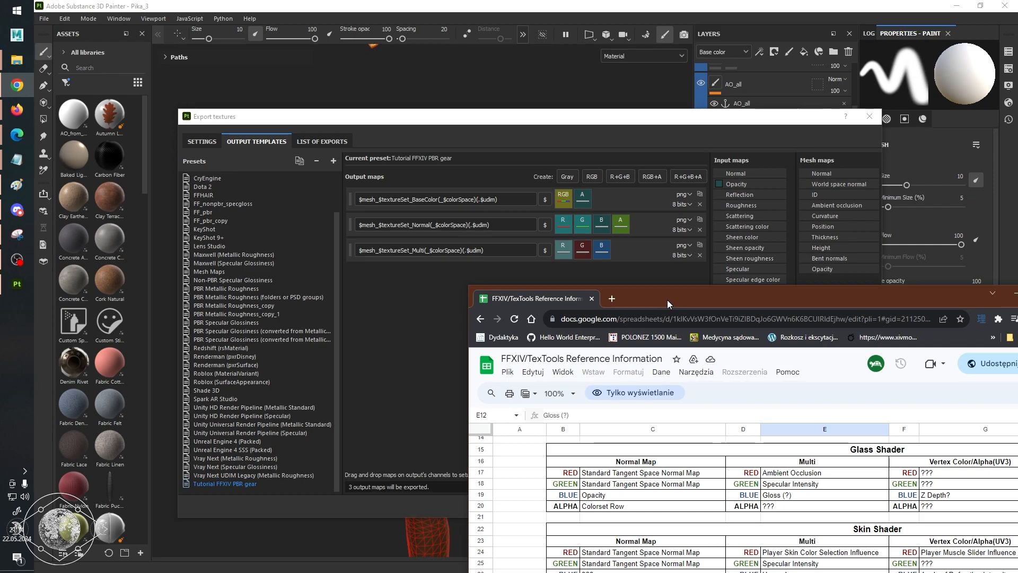
{"action": "left_click_drag", "start_coordinate": [667, 300], "coordinate": [597, 71]}
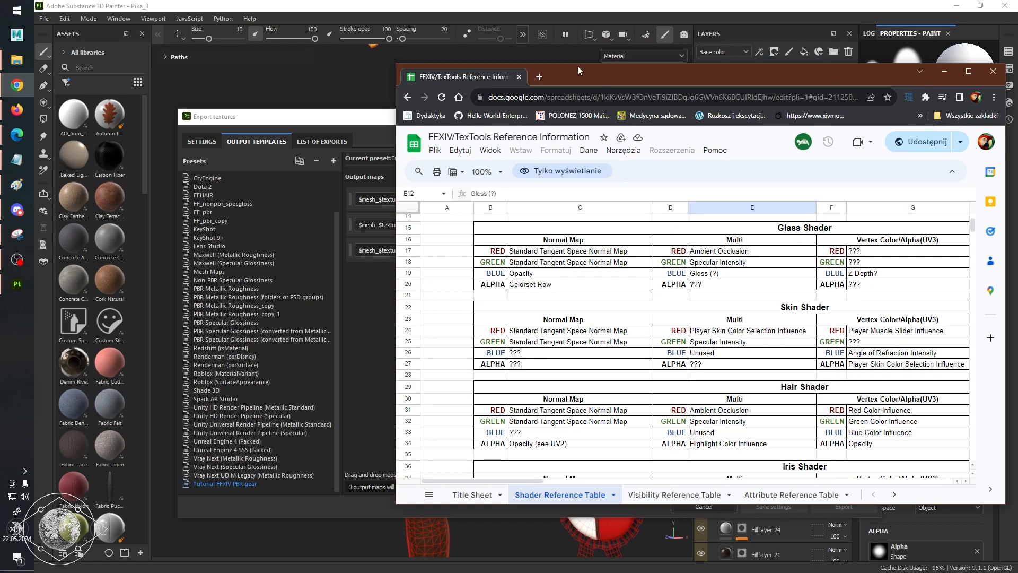
{"action": "left_click_drag", "start_coordinate": [614, 75], "coordinate": [560, 76]}
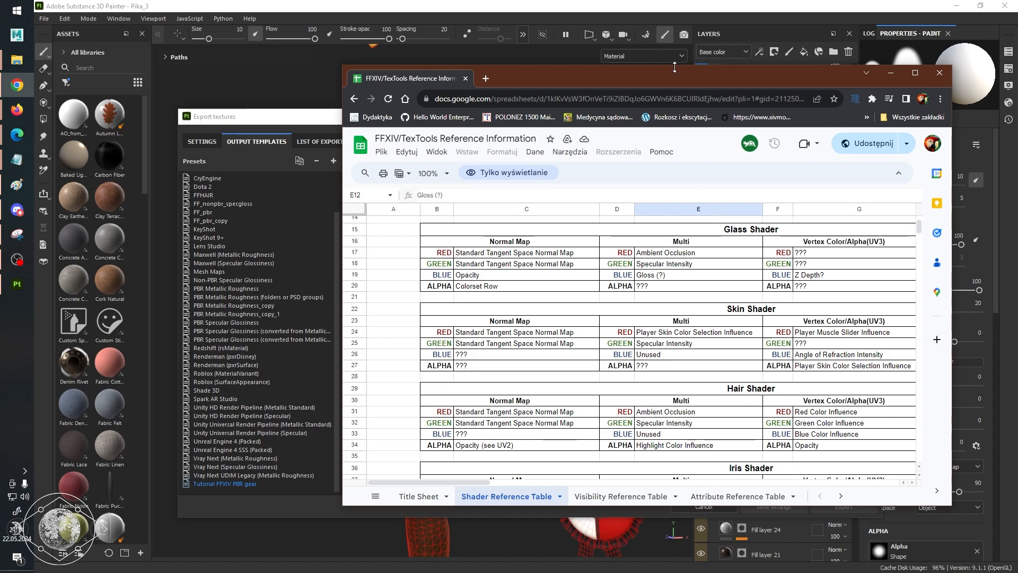
{"action": "left_click_drag", "start_coordinate": [679, 74], "coordinate": [791, 87]}
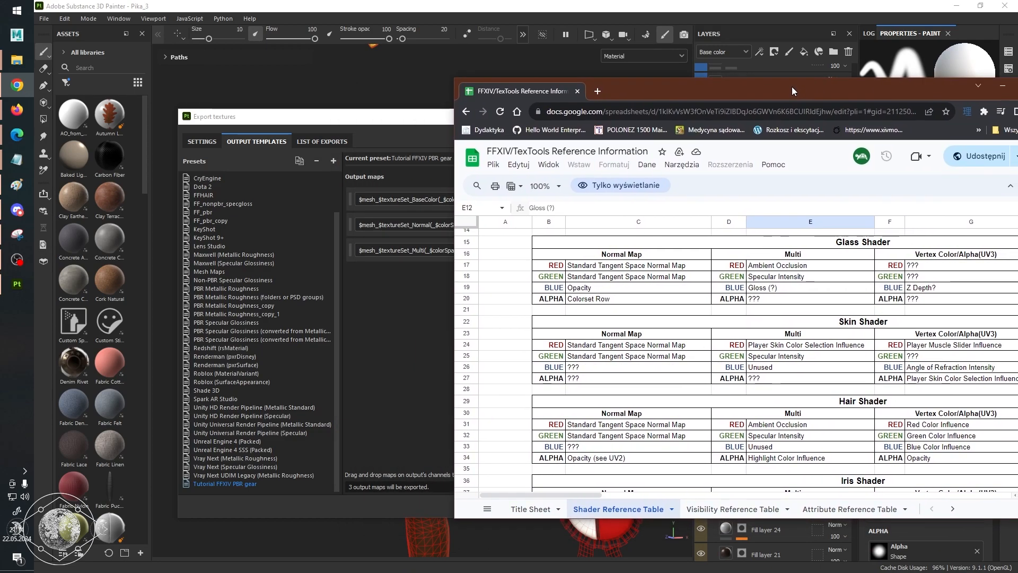
{"action": "left_click_drag", "start_coordinate": [354, 116], "coordinate": [339, 81]}
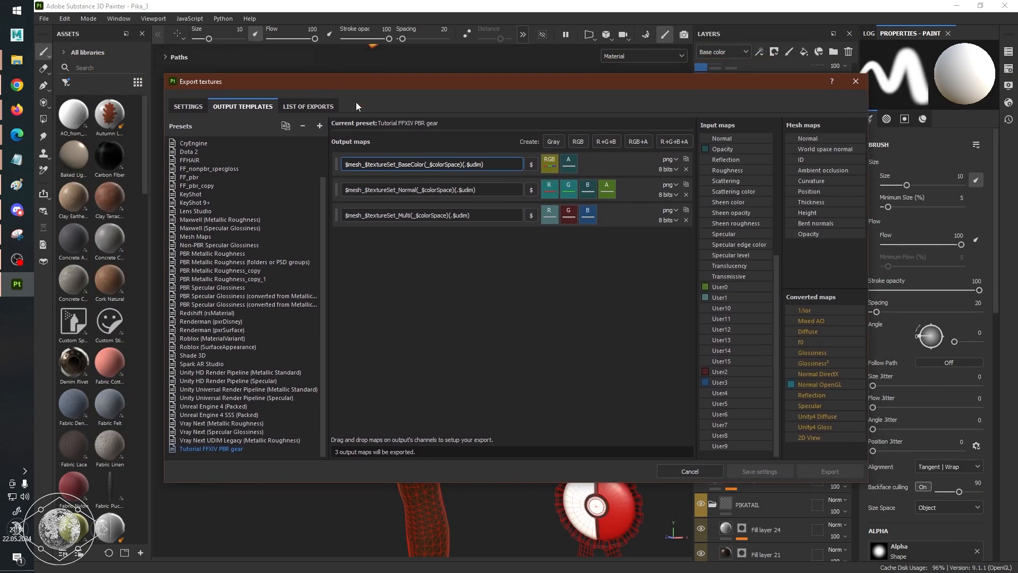
{"action": "key", "text": "alt+Tab"}
{"action": "scroll", "coordinate": [734, 374], "scroll_direction": "down", "scroll_amount": 1}
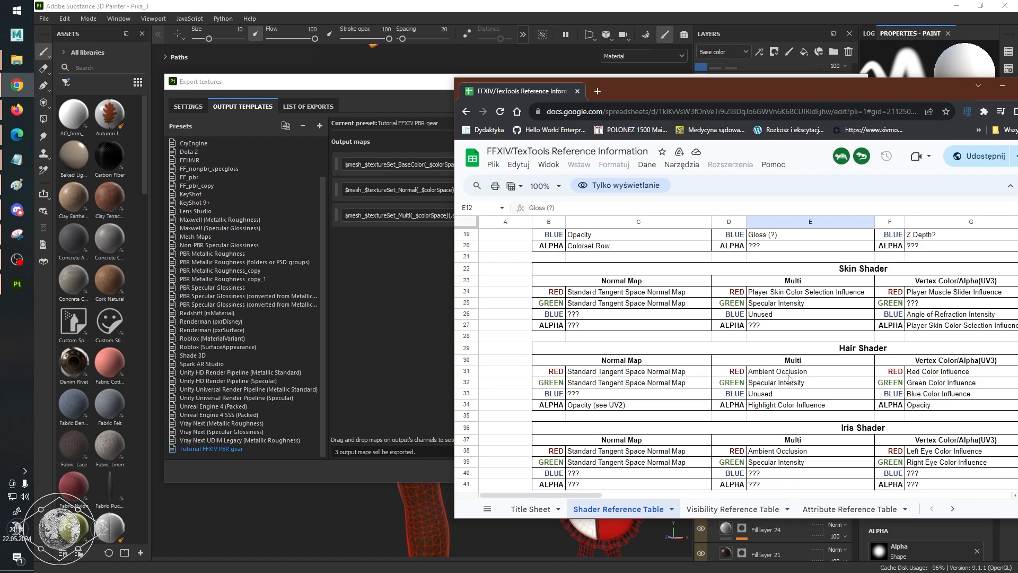
Return to the Export textures window, check its general export parameters and close it without exporting.
{"action": "left_click", "coordinate": [417, 293]}
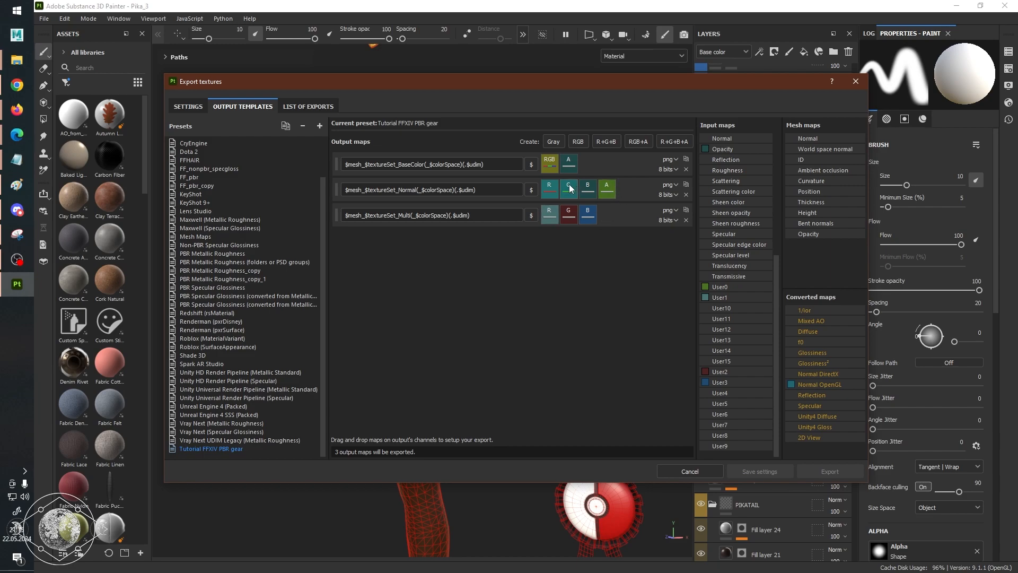
{"action": "left_click", "coordinate": [200, 106]}
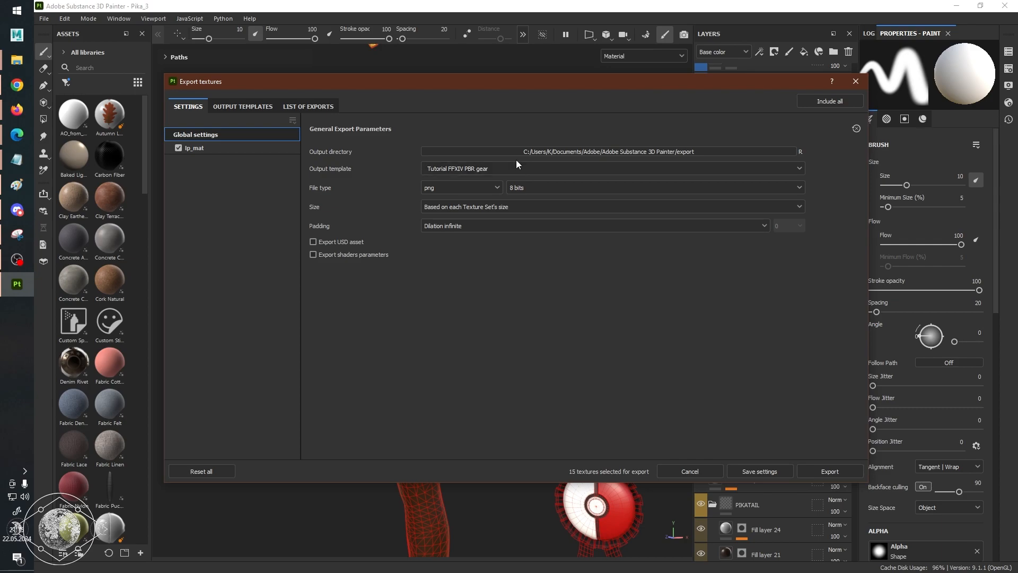
{"action": "left_click", "coordinate": [856, 82]}
Inspect the outfit's bodice, collar and bow in the material view and look through the layer stack around the AO and Colorset layers.
{"action": "scroll", "coordinate": [420, 268], "scroll_direction": "up", "scroll_amount": 5}
{"action": "scroll", "coordinate": [420, 268], "scroll_direction": "down", "scroll_amount": 5}
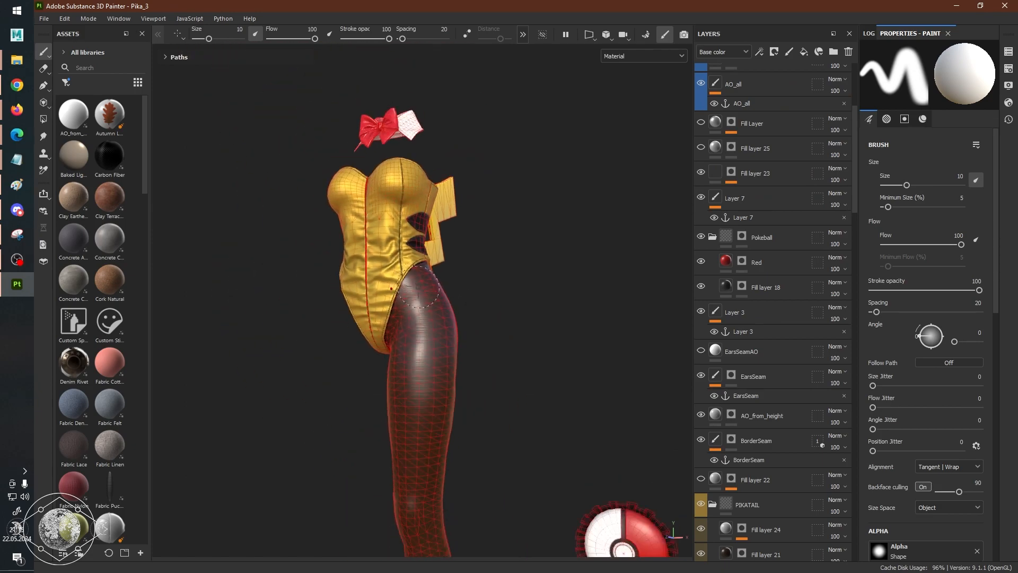
{"action": "mouse_move", "coordinate": [323, 291]}
{"action": "left_mouse_down", "text": "alt"}
{"action": "mouse_move", "coordinate": [452, 290]}
{"action": "mouse_move", "coordinate": [495, 234]}
{"action": "mouse_move", "coordinate": [520, 329]}
{"action": "mouse_move", "coordinate": [305, 337]}
{"action": "mouse_move", "coordinate": [485, 335]}
{"action": "left_mouse_up", "text": "alt"}
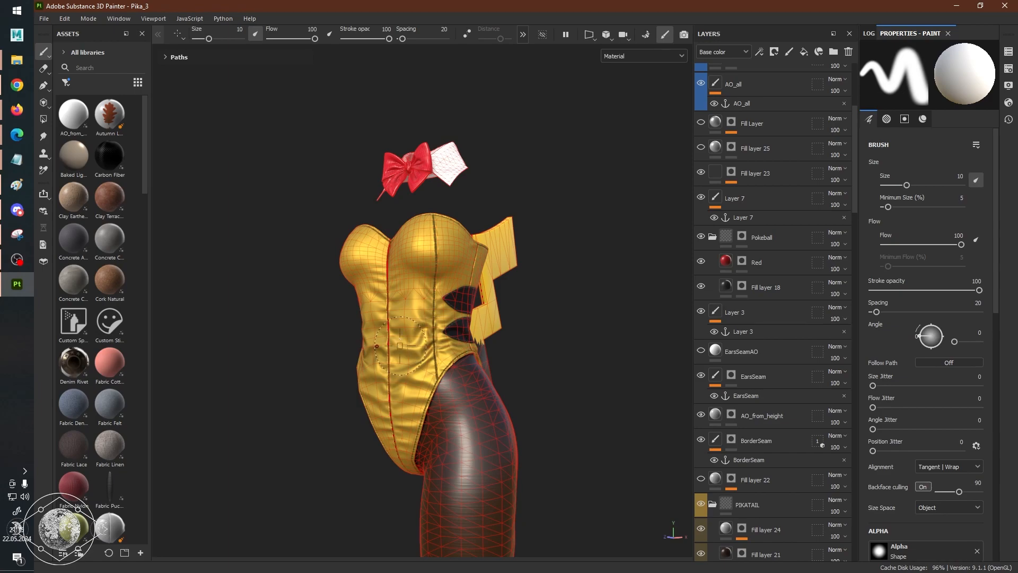
{"action": "scroll", "coordinate": [529, 343], "scroll_direction": "up", "scroll_amount": 2}
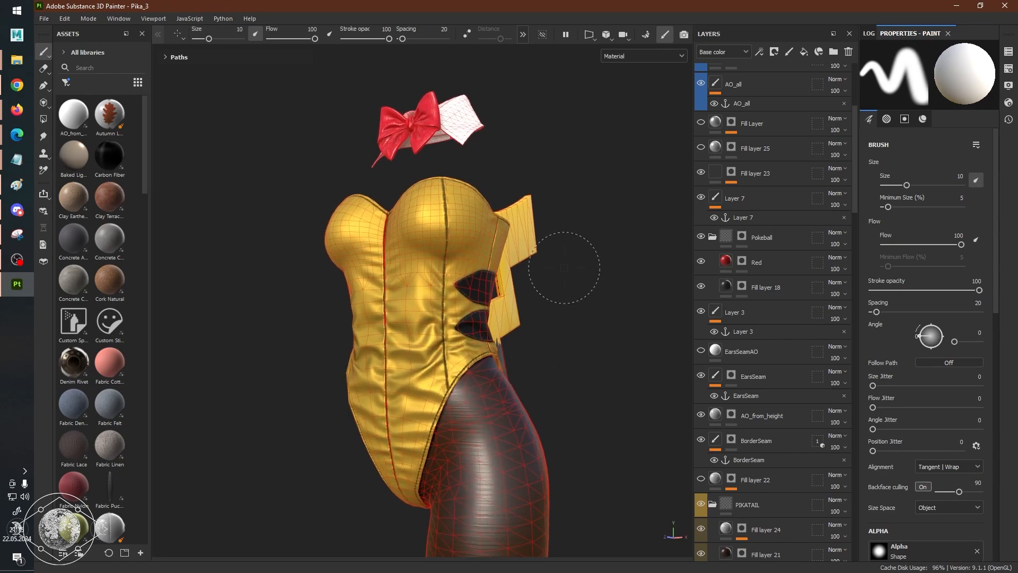
{"action": "left_click", "coordinate": [1009, 52]}
{"action": "left_click", "coordinate": [1009, 52]}
{"action": "scroll", "coordinate": [575, 286], "scroll_direction": "down", "scroll_amount": 2}
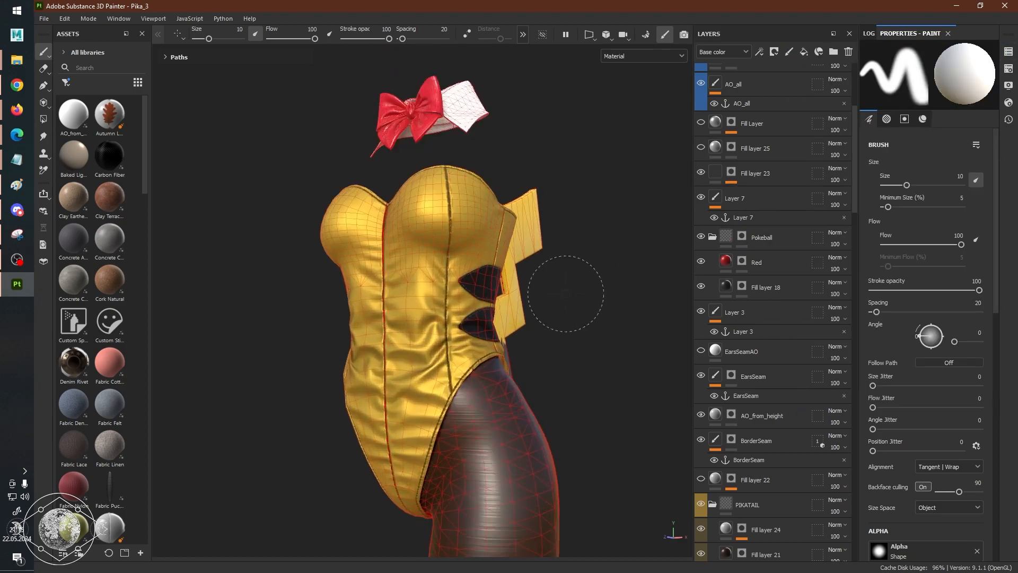
{"action": "scroll", "coordinate": [566, 294], "scroll_direction": "up", "scroll_amount": 4}
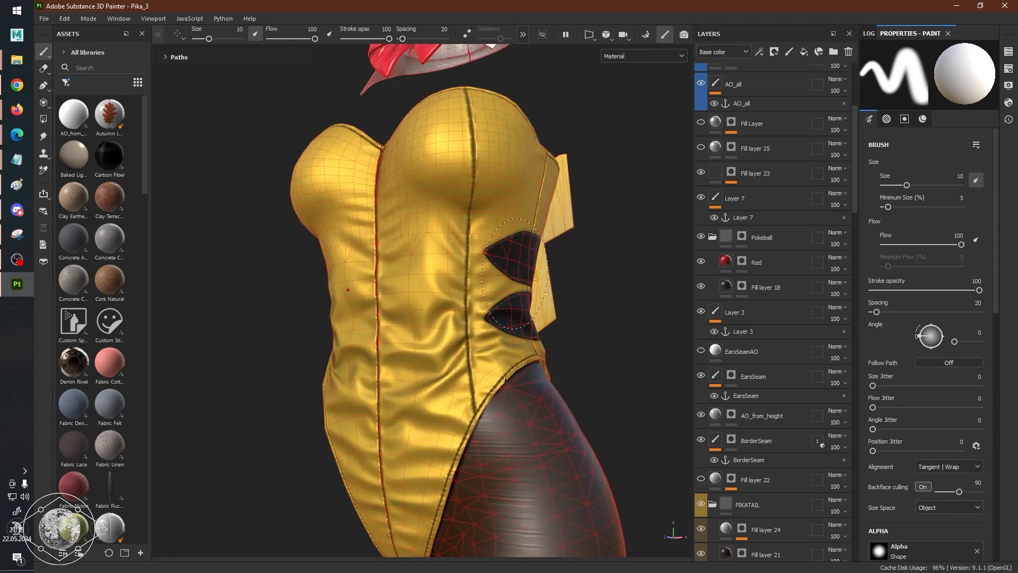
{"action": "left_click_drag", "start_coordinate": [411, 276], "coordinate": [473, 265], "text": "alt"}
{"action": "middle_click_drag", "start_coordinate": [473, 218], "coordinate": [497, 366], "text": "alt"}
{"action": "left_click_drag", "start_coordinate": [569, 367], "coordinate": [488, 371], "text": "alt"}
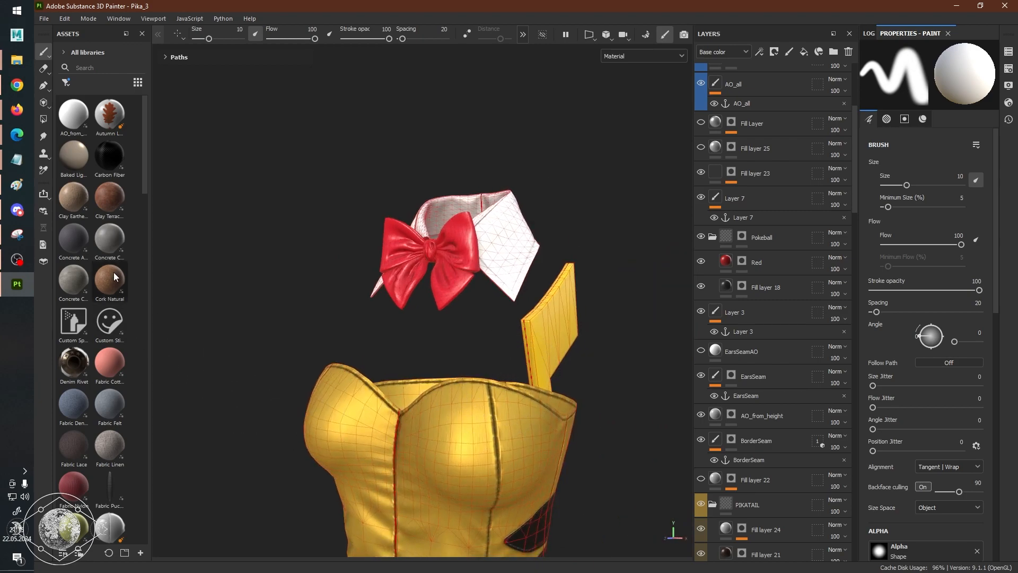
{"action": "scroll", "coordinate": [752, 399], "scroll_direction": "down", "scroll_amount": 15}
{"action": "scroll", "coordinate": [758, 393], "scroll_direction": "up", "scroll_amount": 10}
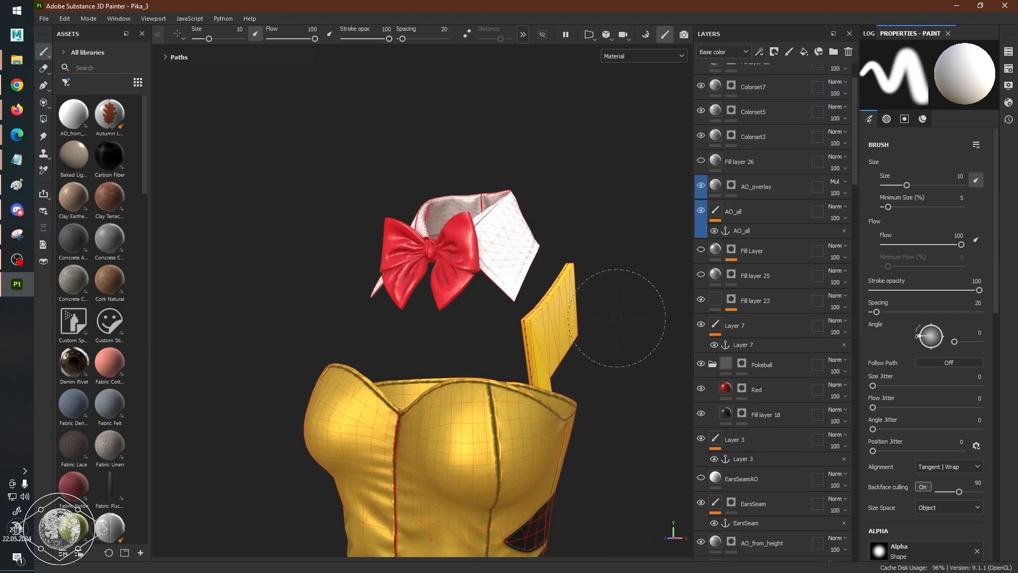
{"action": "right_click_drag", "start_coordinate": [597, 348], "coordinate": [596, 374], "text": "alt"}
{"action": "middle_click_drag", "start_coordinate": [549, 313], "coordinate": [552, 177], "text": "alt"}
{"action": "right_click_drag", "start_coordinate": [390, 322], "coordinate": [566, 336], "text": "alt"}
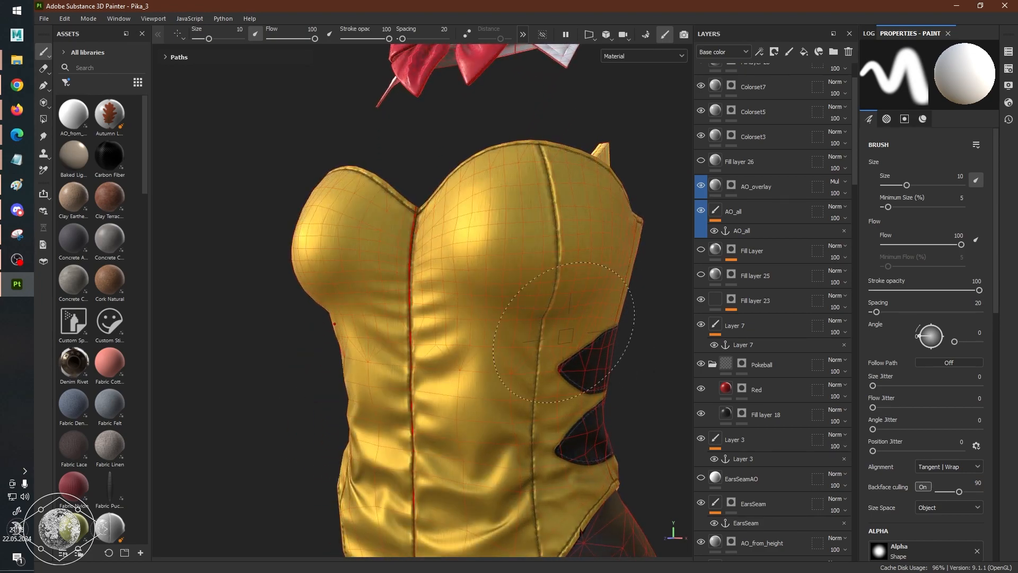
Cycle the viewport through the single-channel views, including Base color, Height, Opacity and Normal+Height+Mesh, and examine the bodice in each.
{"action": "key", "text": "c"}
{"action": "key", "text": "c"}
{"action": "key", "text": "c"}
{"action": "key", "text": "c"}
{"action": "key", "text": "shift+c"}
{"action": "key", "text": "shift+c"}
{"action": "mouse_move", "coordinate": [497, 366]}
{"action": "left_mouse_down", "text": "alt"}
{"action": "mouse_move", "coordinate": [477, 375]}
{"action": "mouse_move", "coordinate": [491, 368]}
{"action": "left_mouse_up", "text": "alt"}
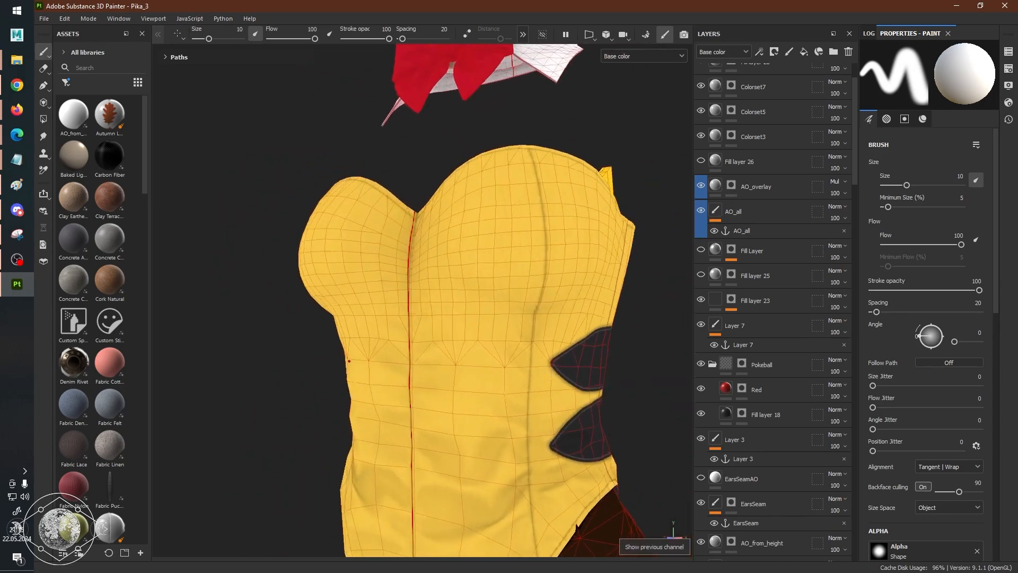
{"action": "middle_click_drag", "start_coordinate": [535, 356], "coordinate": [483, 212], "text": "alt"}
{"action": "key", "text": "c"}
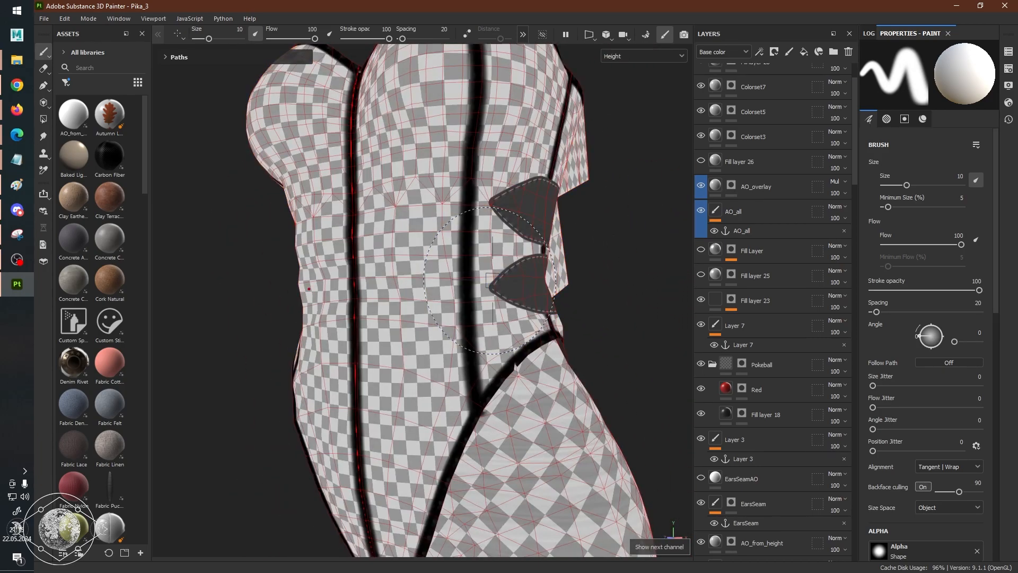
{"action": "key", "text": "c"}
{"action": "left_click_drag", "start_coordinate": [492, 281], "coordinate": [404, 281], "text": "alt"}
{"action": "key", "text": "c"}
{"action": "key", "text": "c"}
{"action": "key", "text": "c"}
{"action": "key", "text": "c"}
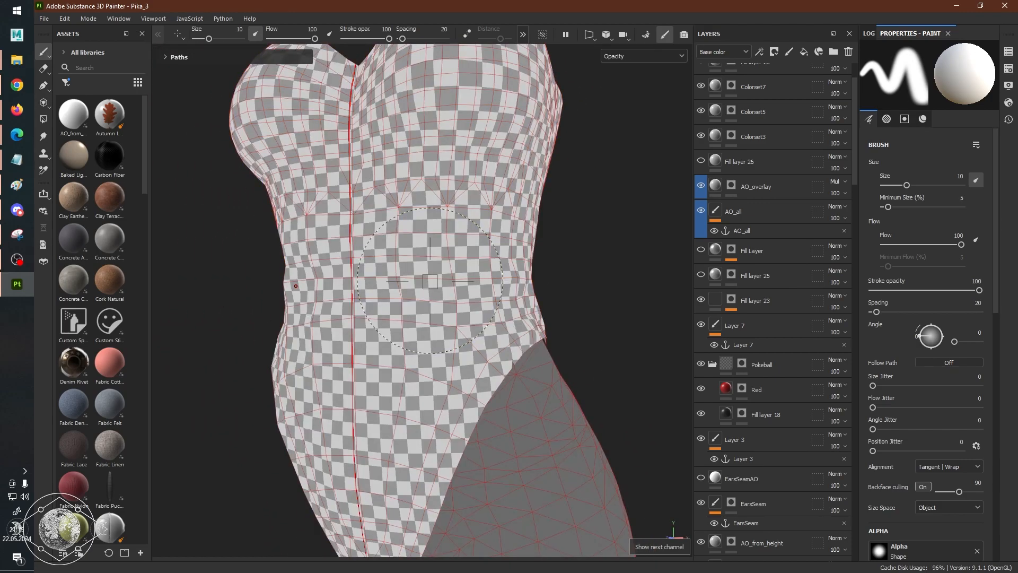
{"action": "key", "text": "c"}
{"action": "key", "text": "c"}
{"action": "left_click_drag", "start_coordinate": [430, 281], "coordinate": [478, 297], "text": "alt"}
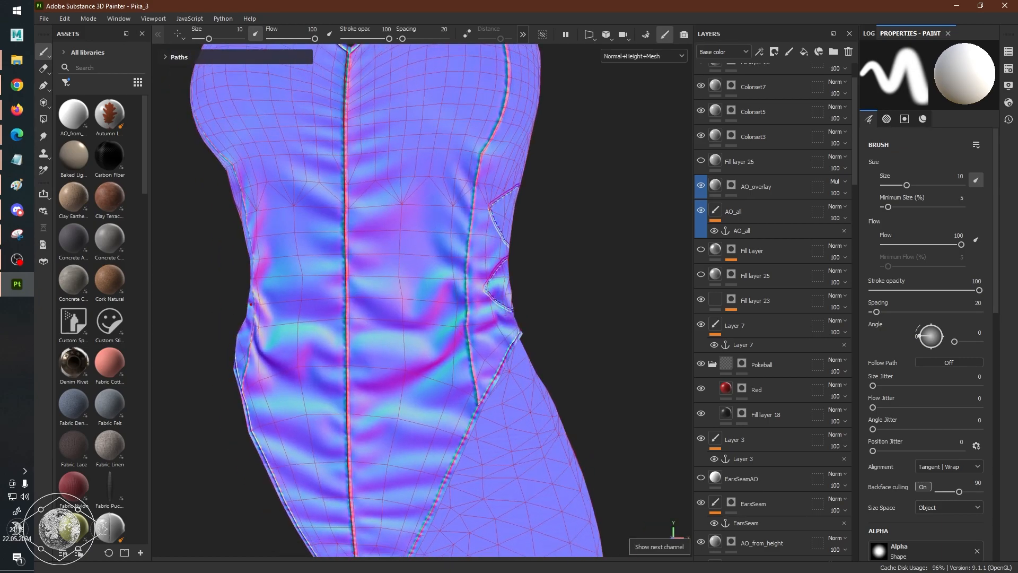
Return the viewport to the Material view and inspect the whole outfit with its bow, bodice and tail.
{"action": "key", "text": "m"}
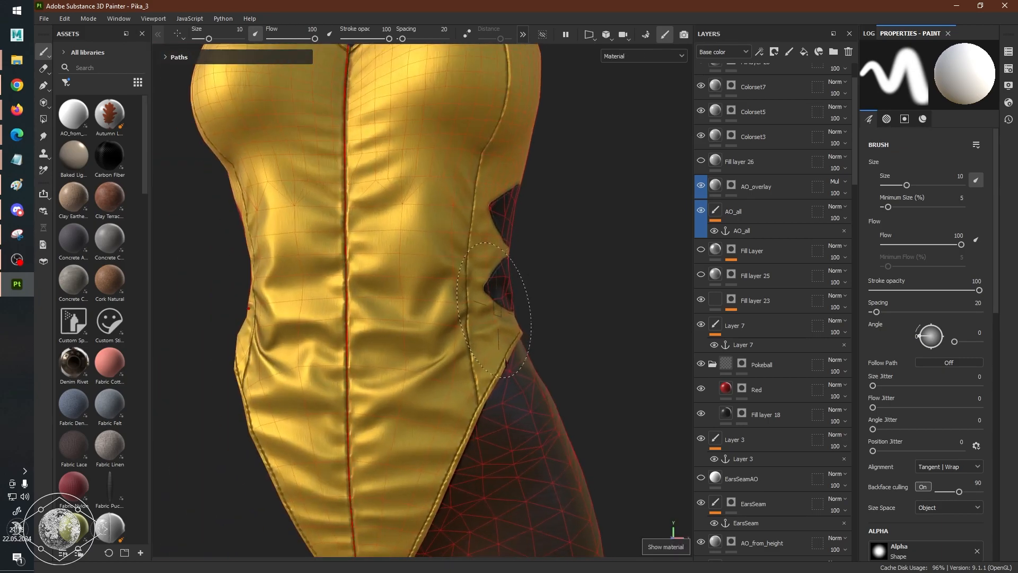
{"action": "scroll", "coordinate": [499, 309], "scroll_direction": "down", "scroll_amount": 4}
{"action": "left_click_drag", "start_coordinate": [527, 296], "coordinate": [461, 300], "text": "alt"}
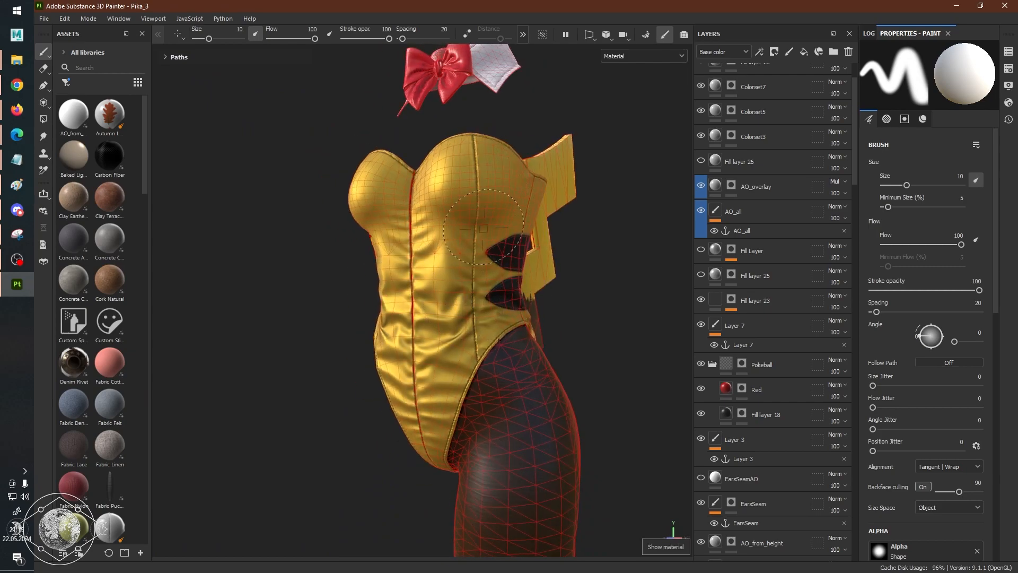
{"action": "left_click_drag", "start_coordinate": [484, 228], "coordinate": [551, 276], "text": "alt"}
{"action": "scroll", "coordinate": [783, 282], "scroll_direction": "up", "scroll_amount": 3}
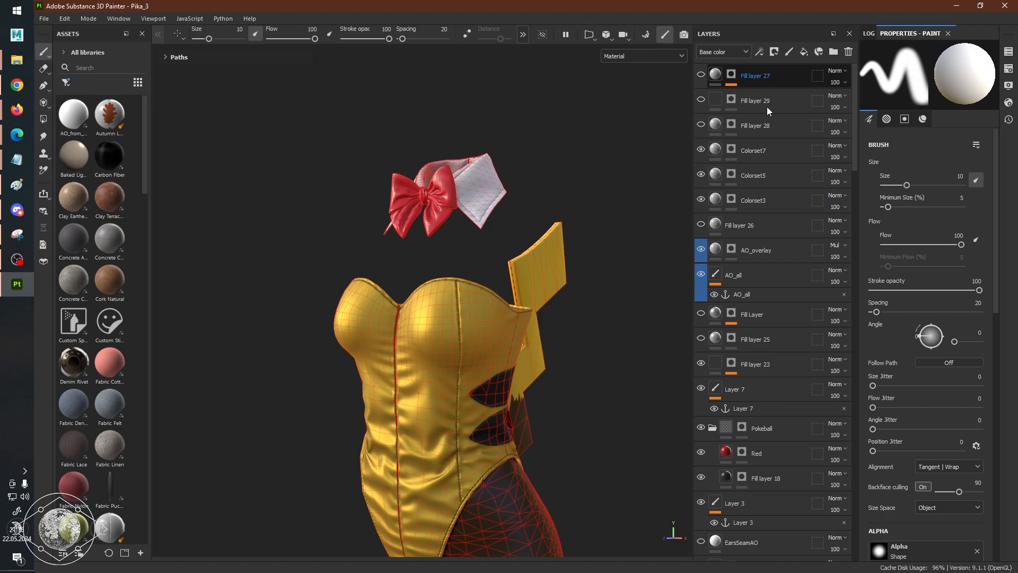
Select Fill layer 27 at the head of the layer stack and review its fill properties and material channels.
{"action": "left_click", "coordinate": [764, 82]}
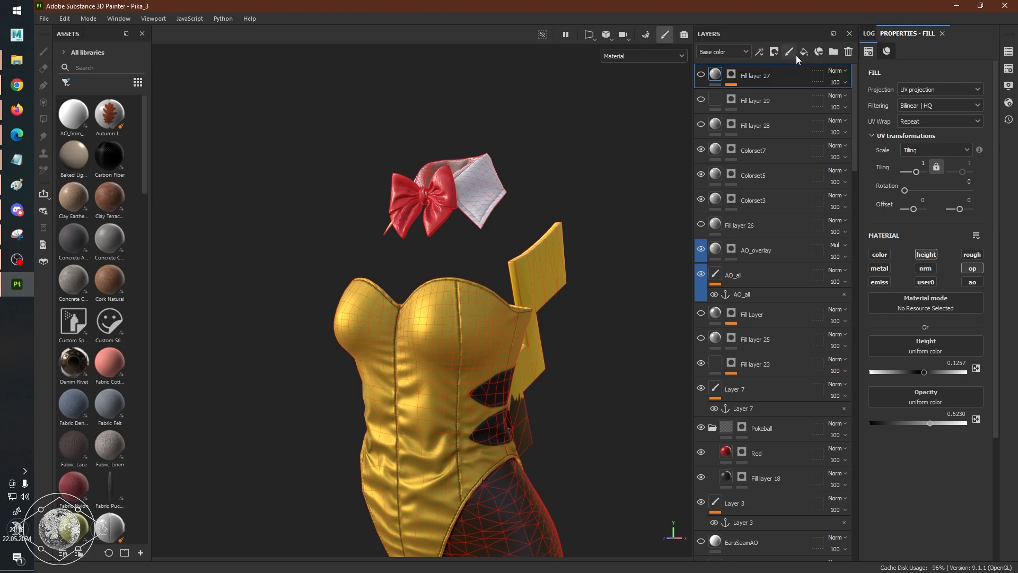
{"action": "scroll", "coordinate": [571, 189], "scroll_direction": "up", "scroll_amount": 3}
{"action": "scroll", "coordinate": [571, 188], "scroll_direction": "down", "scroll_amount": 3}
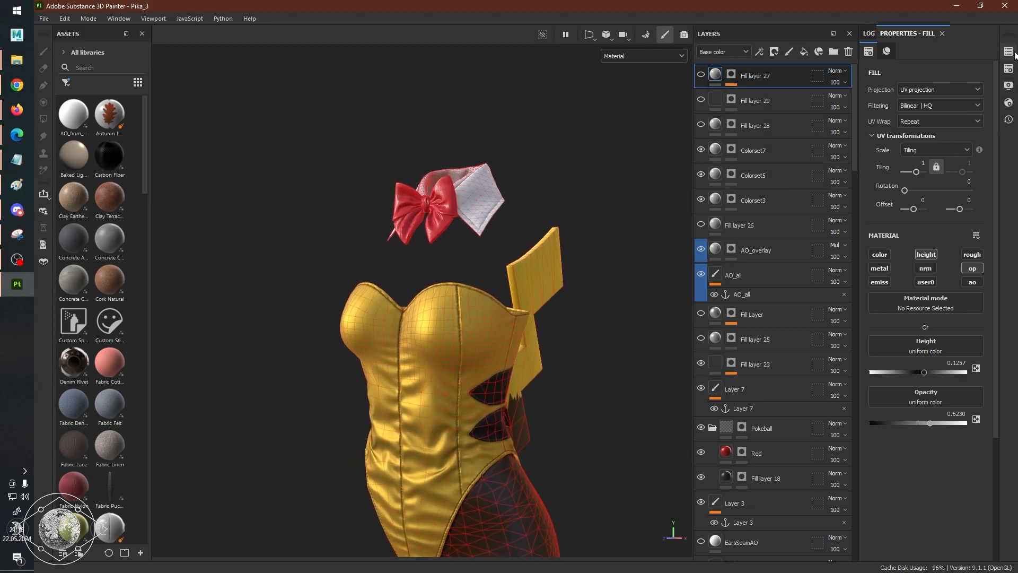
Add the user channels User1, User2 and User3 to the lp_mat texture set.
{"action": "left_click", "coordinate": [1009, 69]}
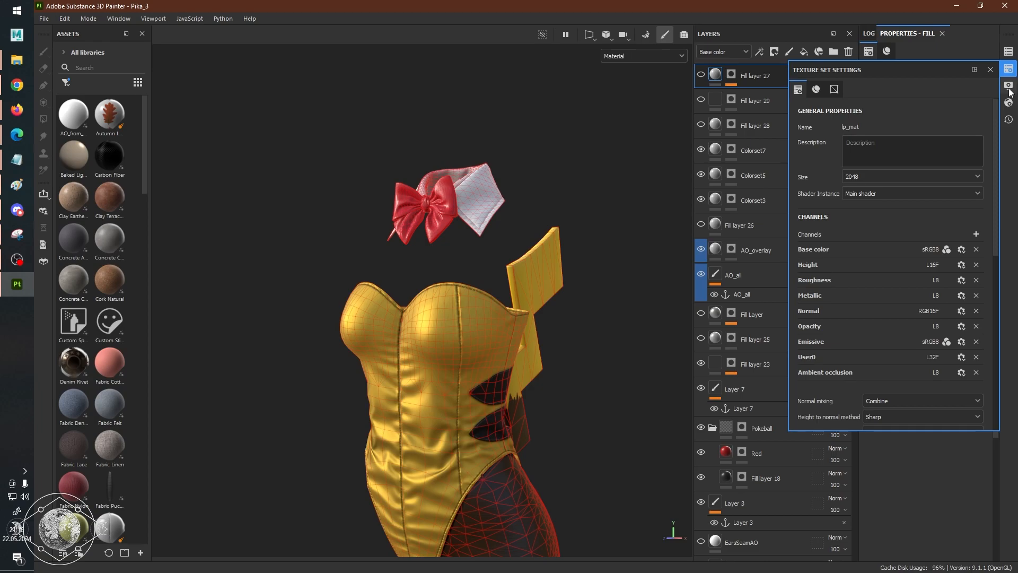
{"action": "scroll", "coordinate": [985, 176], "scroll_direction": "down", "scroll_amount": 1}
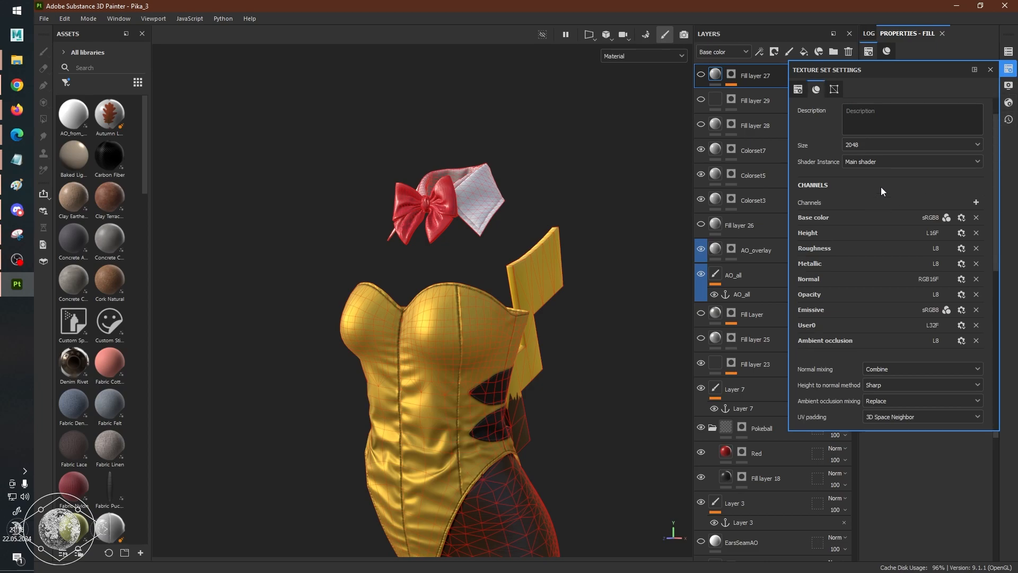
{"action": "scroll", "coordinate": [881, 187], "scroll_direction": "down", "scroll_amount": 3}
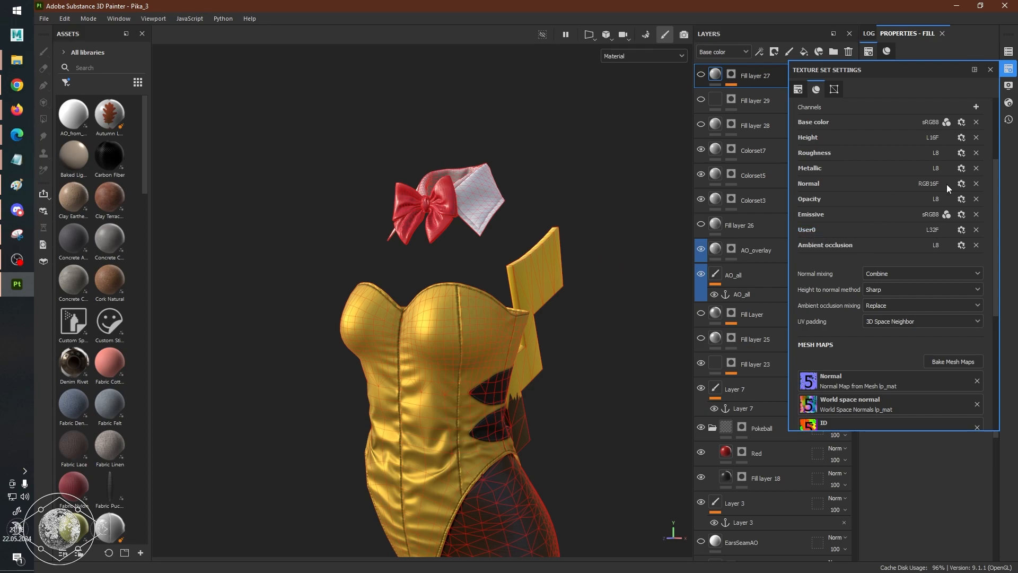
{"action": "left_click", "coordinate": [976, 107]}
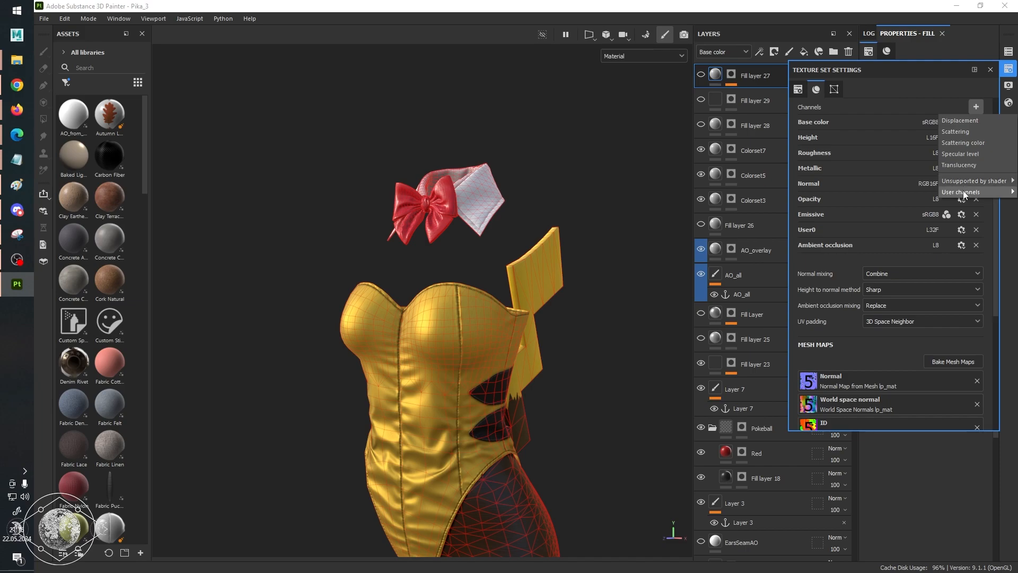
{"action": "mouse_move", "coordinate": [963, 192]}
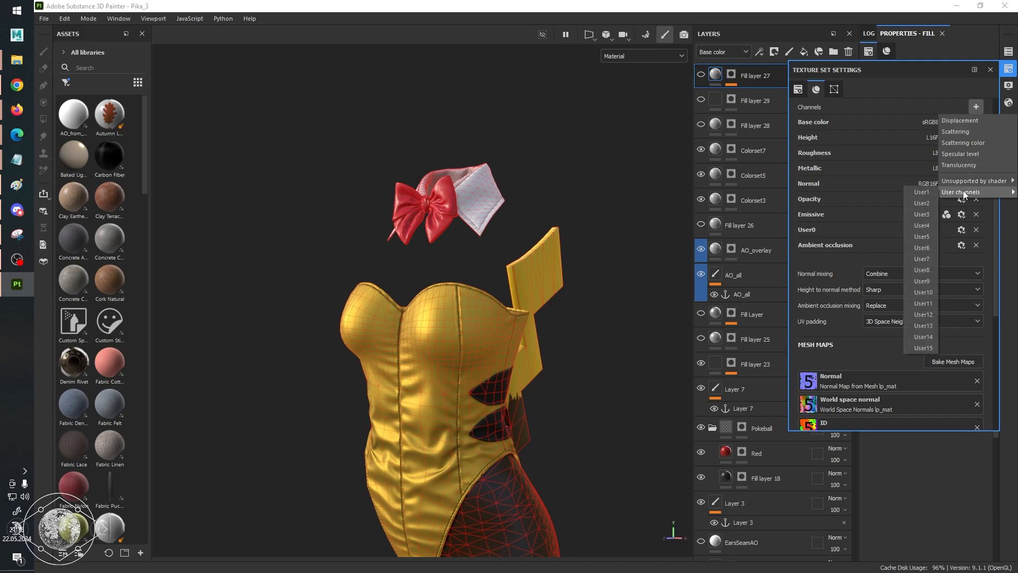
{"action": "left_click", "coordinate": [923, 193]}
{"action": "left_click", "coordinate": [977, 107]}
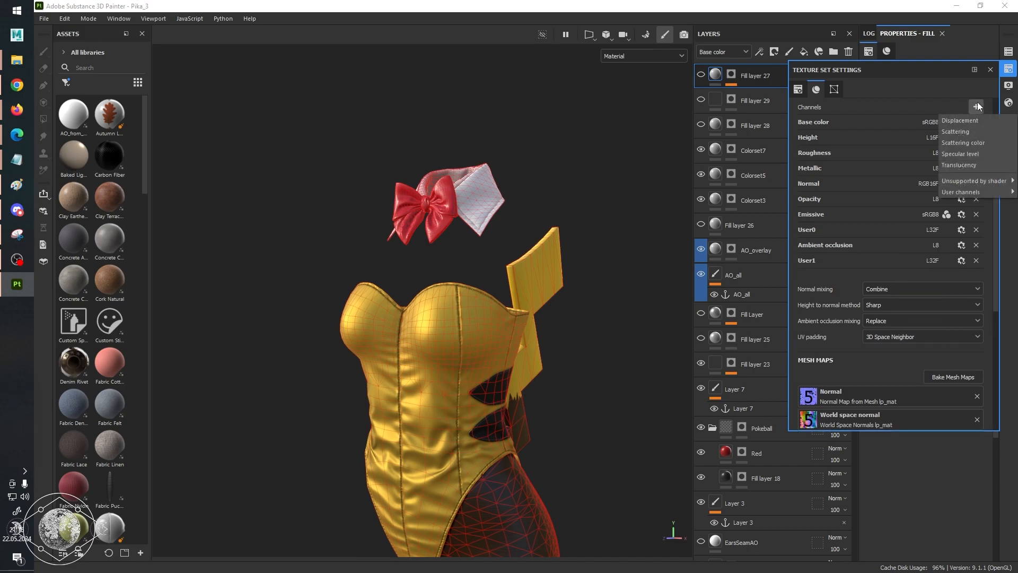
{"action": "mouse_move", "coordinate": [968, 191]}
{"action": "left_click", "coordinate": [918, 196]}
{"action": "left_click", "coordinate": [976, 108]}
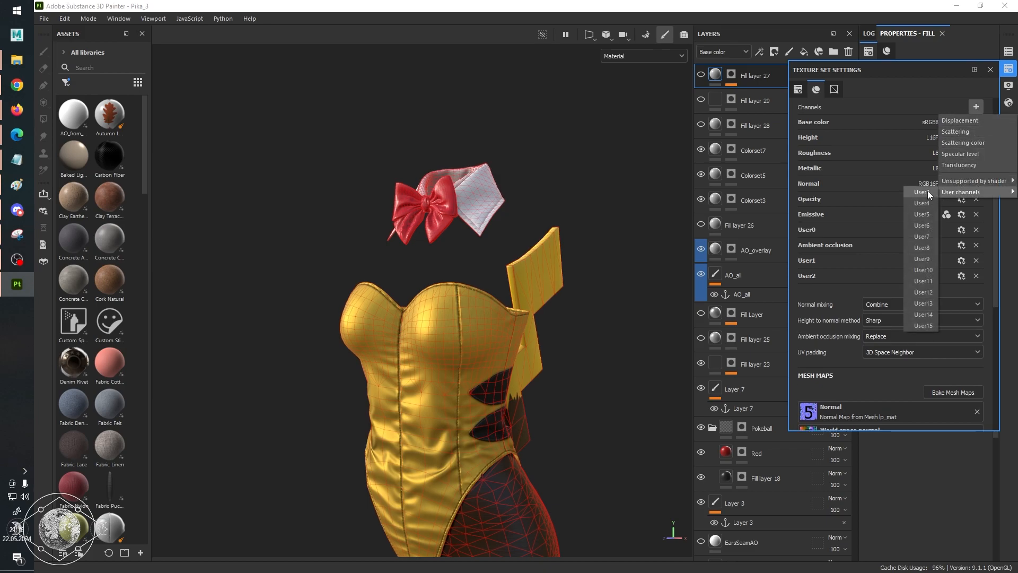
{"action": "left_click", "coordinate": [928, 190]}
Rename the texture set's User0 channel as colorset.
{"action": "scroll", "coordinate": [900, 233], "scroll_direction": "down", "scroll_amount": 2}
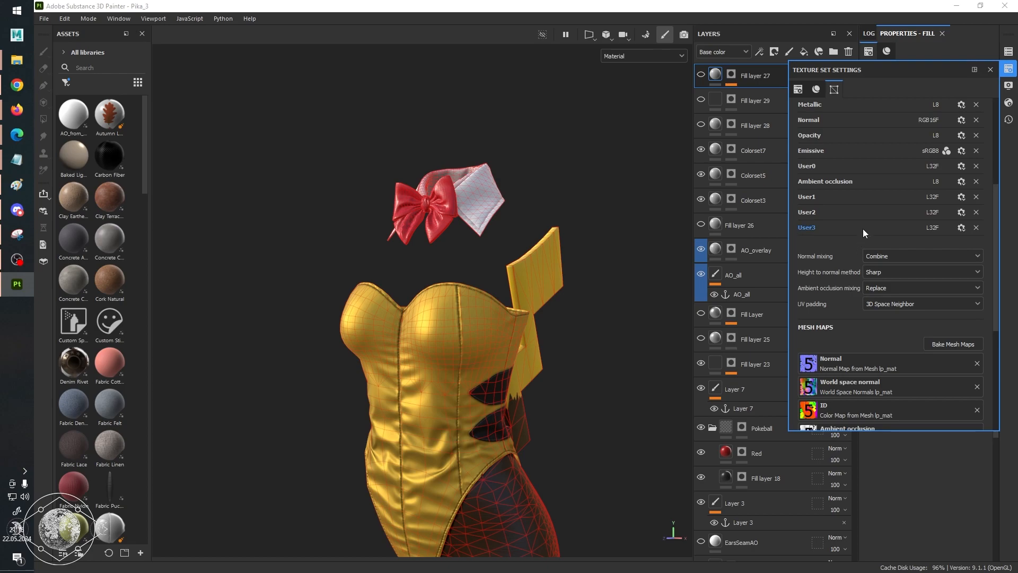
{"action": "double_click", "coordinate": [817, 166]}
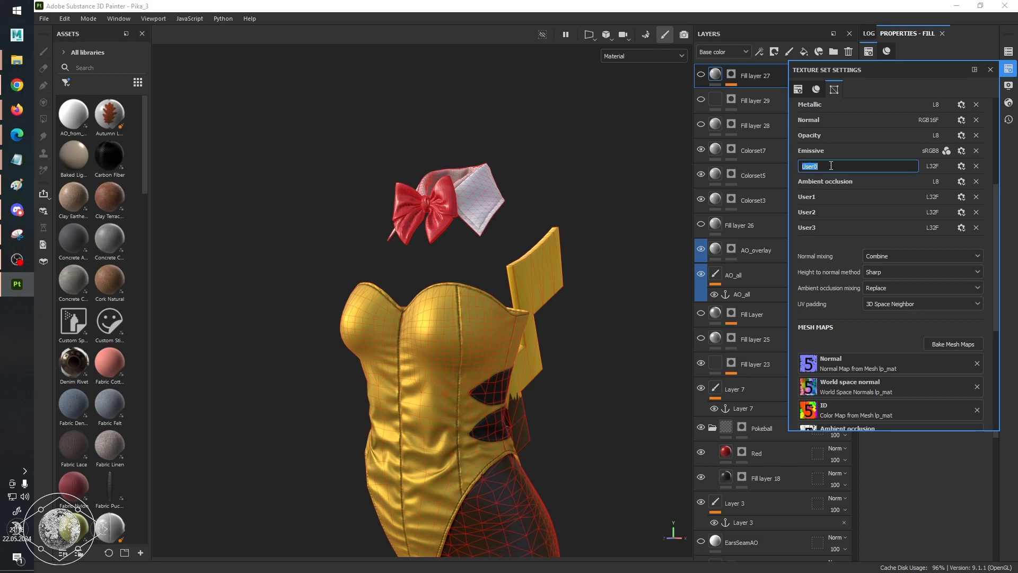
{"action": "type", "text": "colorset"}
{"action": "key", "text": "Return"}
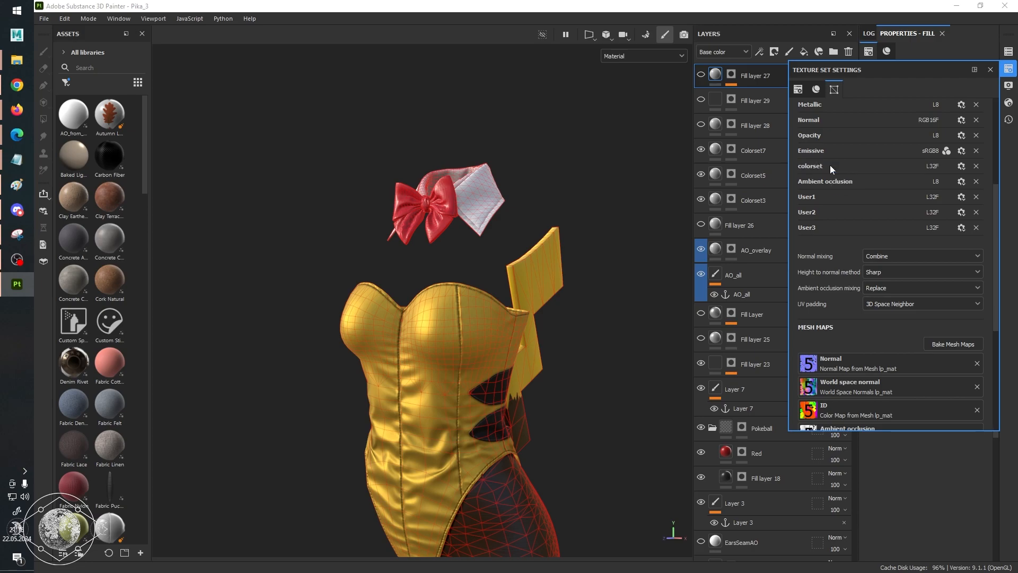
Rename the User1, User2 and User3 channels as ao_mask, spec_mask and gloss_mask, and close the texture set settings.
{"action": "double_click", "coordinate": [816, 198]}
{"action": "type", "text": "ao_mat"}
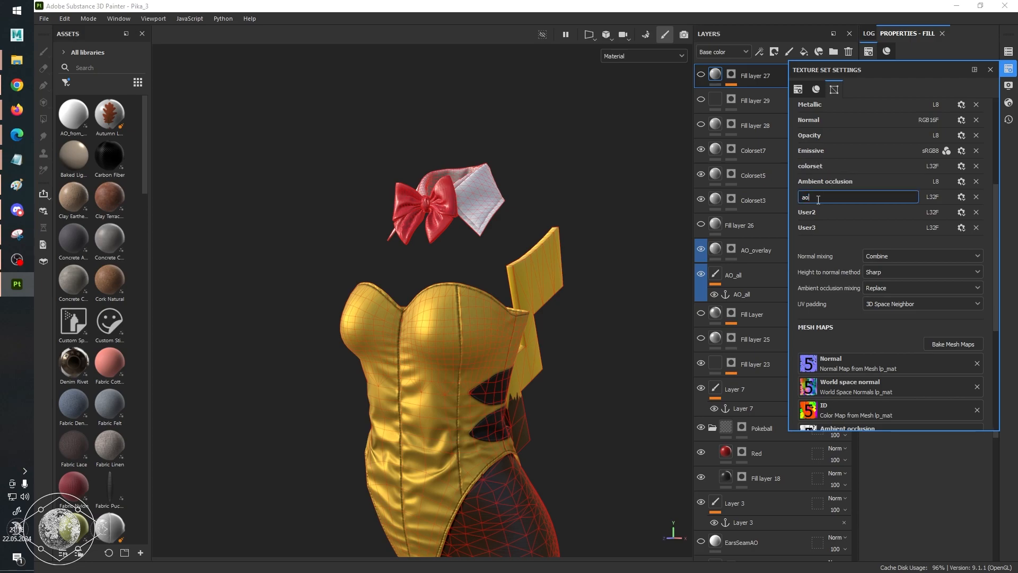
{"action": "key", "text": "Return"}
{"action": "double_click", "coordinate": [818, 212]}
{"action": "type", "text": "spel"}
{"action": "type", "text": "_mask"}
{"action": "key", "text": "Return"}
{"action": "double_click", "coordinate": [821, 229]}
{"action": "type", "text": "gloss_mas"}
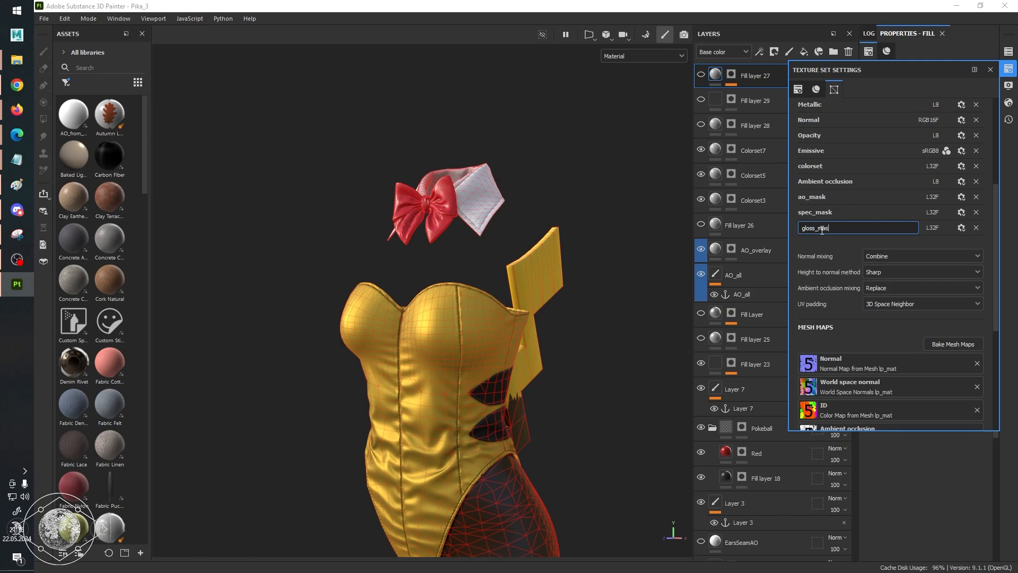
{"action": "key", "text": "Return"}
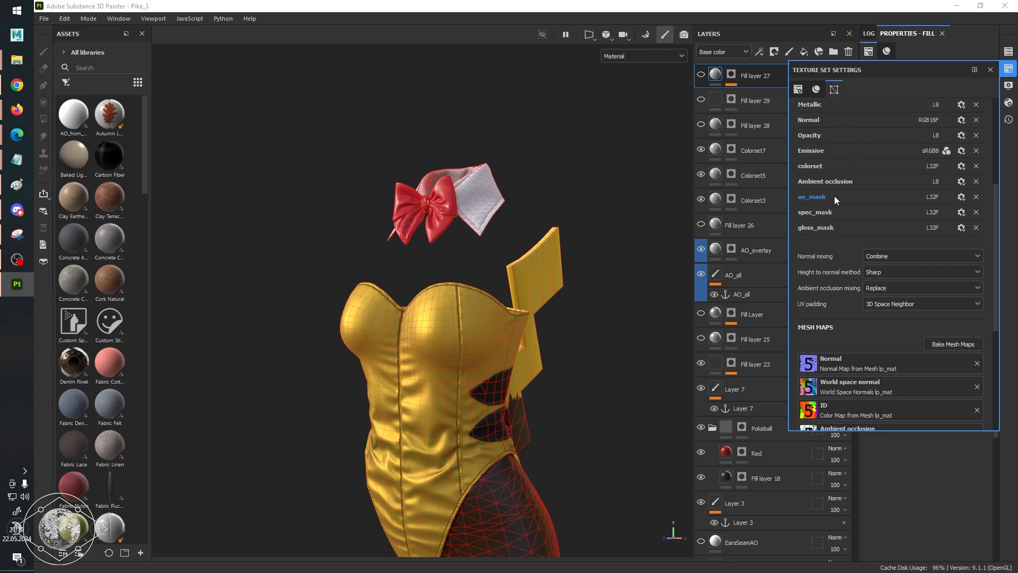
{"action": "left_click", "coordinate": [990, 70]}
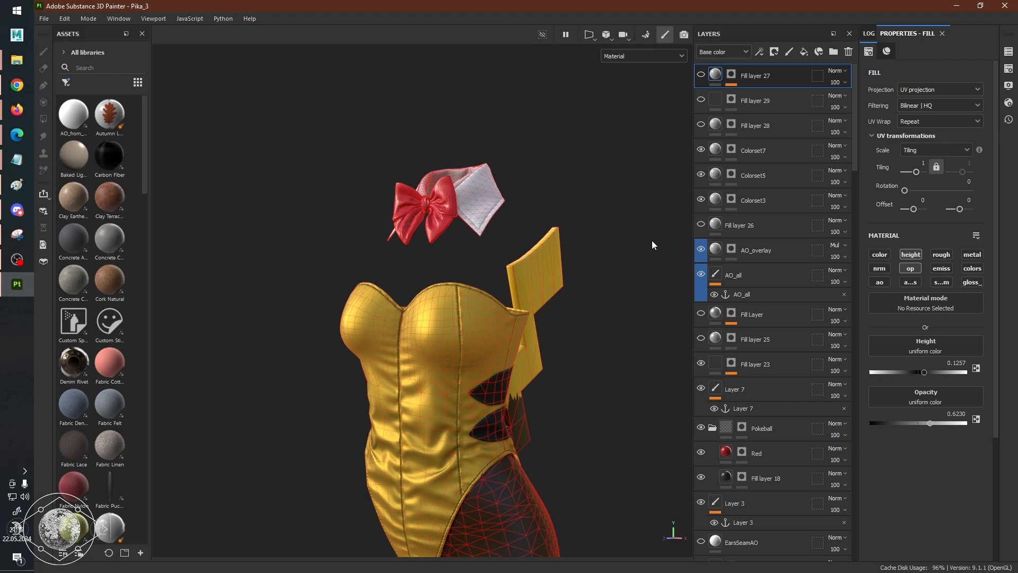
Look through the layer stack down to the fabric, stripes, metal and stocking mask layers, and view the outfit's side.
{"action": "scroll", "coordinate": [849, 284], "scroll_direction": "down", "scroll_amount": 15}
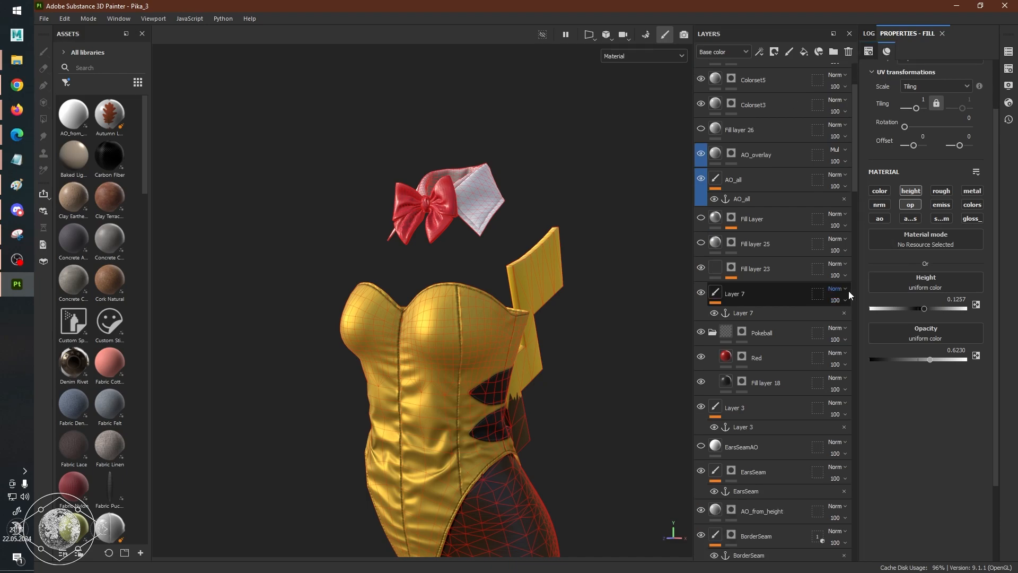
{"action": "scroll", "coordinate": [841, 311], "scroll_direction": "down", "scroll_amount": 15}
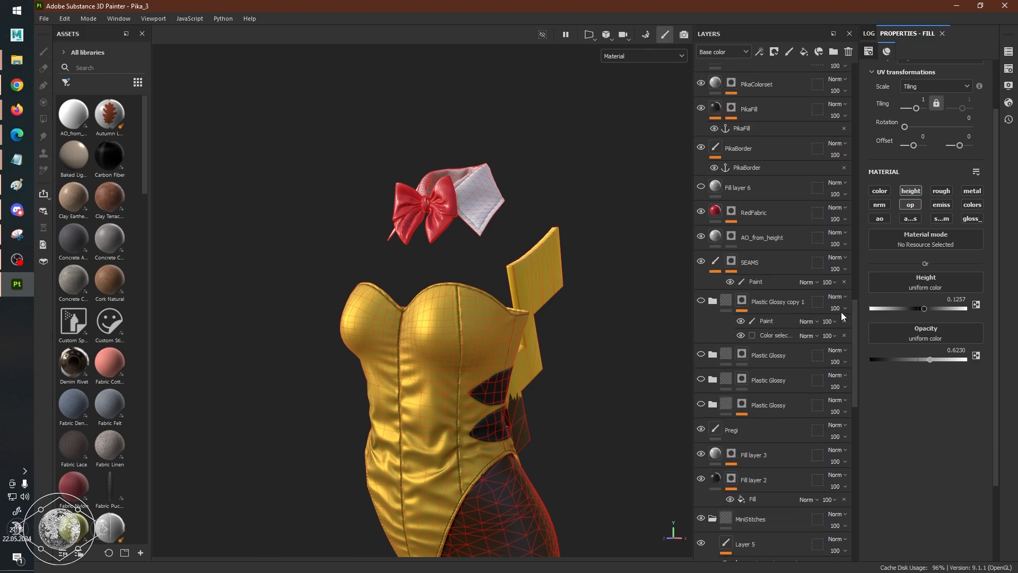
{"action": "scroll", "coordinate": [841, 312], "scroll_direction": "down", "scroll_amount": 5}
{"action": "left_click_drag", "start_coordinate": [494, 358], "coordinate": [492, 272], "text": "alt"}
{"action": "middle_click_drag", "start_coordinate": [492, 273], "coordinate": [488, 207], "text": "alt"}
{"action": "right_click_drag", "start_coordinate": [446, 302], "coordinate": [541, 318], "text": "alt"}
{"action": "left_click_drag", "start_coordinate": [551, 318], "coordinate": [511, 320], "text": "alt"}
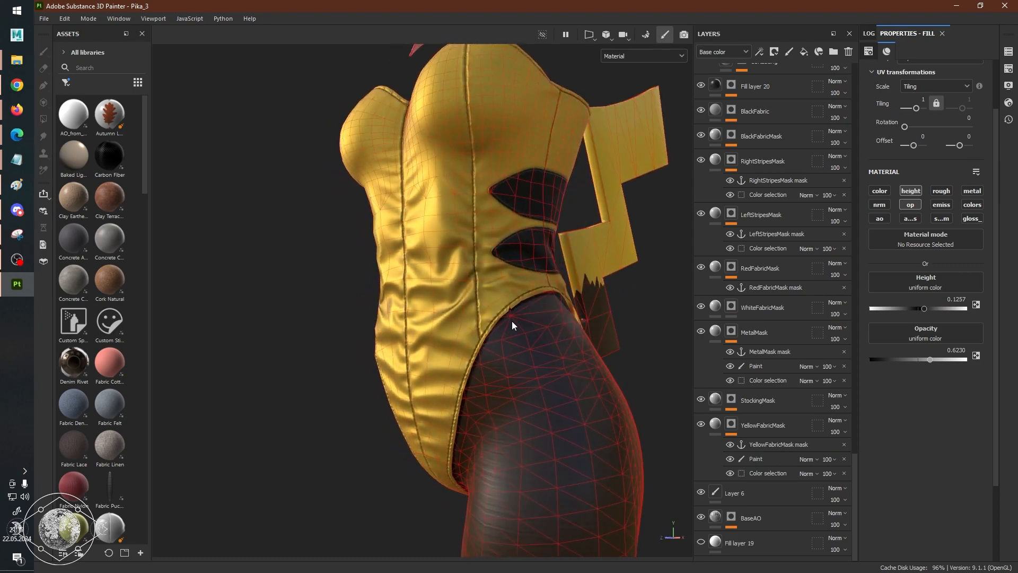
{"action": "middle_click_drag", "start_coordinate": [511, 320], "coordinate": [452, 339], "text": "alt"}
Show only the colorset channel in the viewport and inspect its shading on the bodice, side stripes, stockings and tail.
{"action": "key", "text": "c"}
{"action": "key", "text": "c"}
{"action": "key", "text": "c"}
{"action": "key", "text": "c"}
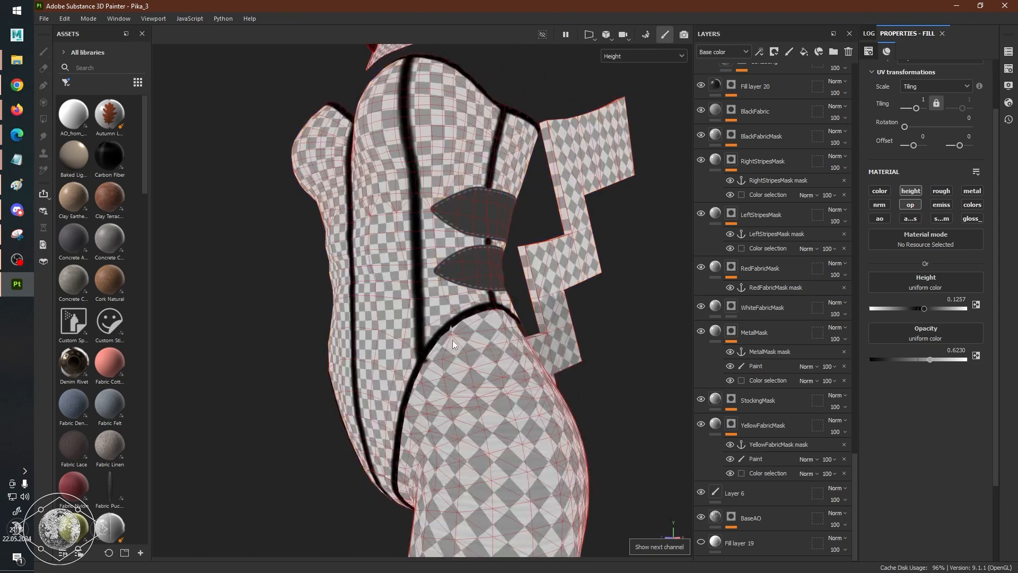
{"action": "key", "text": "c"}
{"action": "key", "text": "c"}
{"action": "key", "text": "c"}
{"action": "key", "text": "shift+c"}
{"action": "right_click_drag", "start_coordinate": [597, 360], "coordinate": [478, 323], "text": "alt"}
{"action": "left_click_drag", "start_coordinate": [477, 322], "coordinate": [545, 334], "text": "alt"}
{"action": "middle_click_drag", "start_coordinate": [445, 343], "coordinate": [472, 289], "text": "alt"}
{"action": "right_click_drag", "start_coordinate": [424, 297], "coordinate": [466, 307], "text": "alt"}
{"action": "left_click_drag", "start_coordinate": [403, 315], "coordinate": [286, 313], "text": "alt"}
{"action": "left_click_drag", "start_coordinate": [581, 310], "coordinate": [418, 368], "text": "alt"}
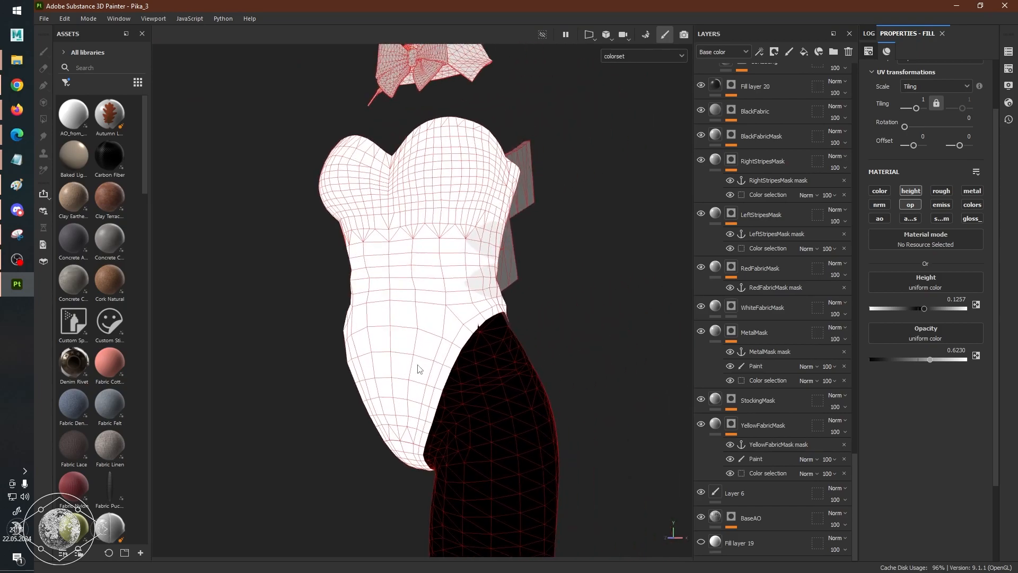
{"action": "scroll", "coordinate": [573, 348], "scroll_direction": "up", "scroll_amount": 3}
{"action": "left_click_drag", "start_coordinate": [575, 348], "coordinate": [530, 355], "text": "alt"}
{"action": "middle_click_drag", "start_coordinate": [530, 355], "coordinate": [460, 387], "text": "alt"}
{"action": "left_click_drag", "start_coordinate": [531, 308], "coordinate": [450, 309], "text": "alt"}
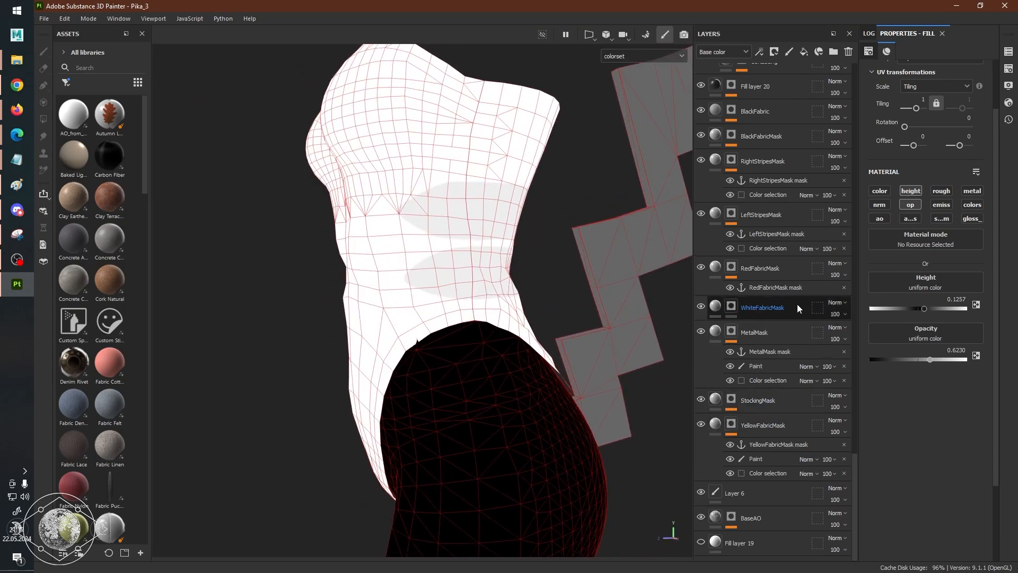
Search the layer stack for the layers that feed the colorset channel and select the LeftStripesMask layer's mask.
{"action": "scroll", "coordinate": [769, 312], "scroll_direction": "up", "scroll_amount": 15}
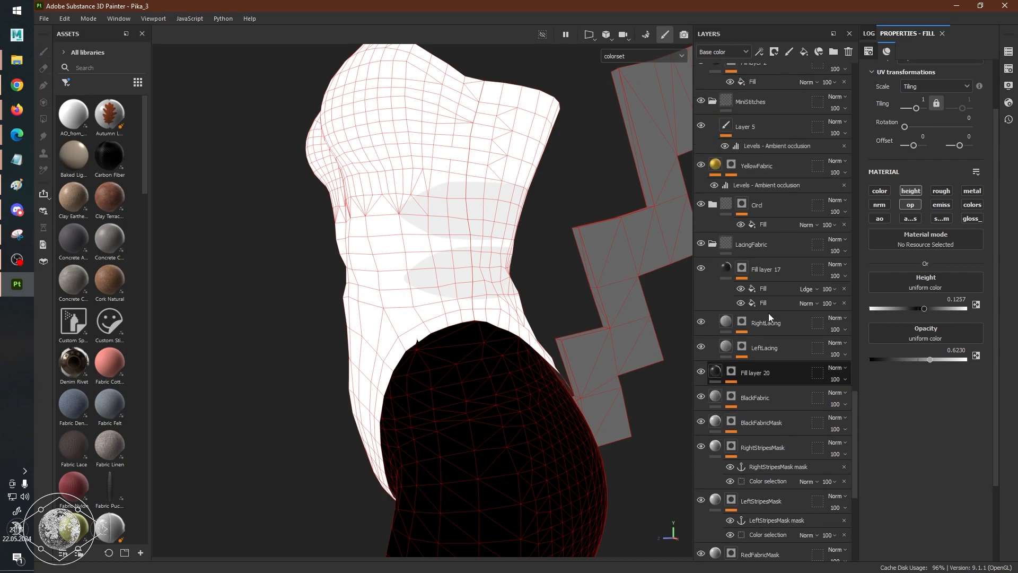
{"action": "scroll", "coordinate": [766, 323], "scroll_direction": "up", "scroll_amount": 10}
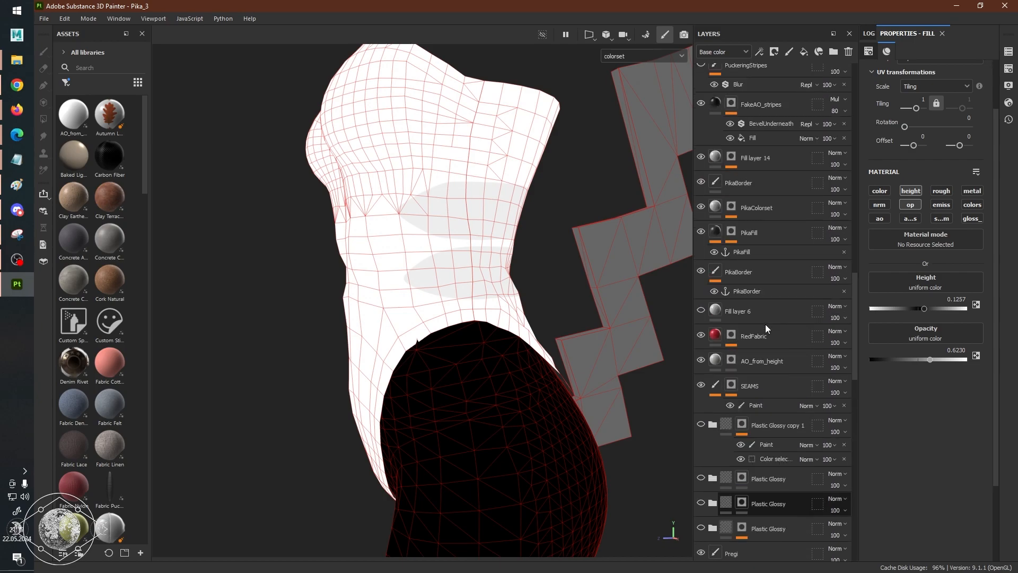
{"action": "scroll", "coordinate": [765, 327], "scroll_direction": "up", "scroll_amount": 10}
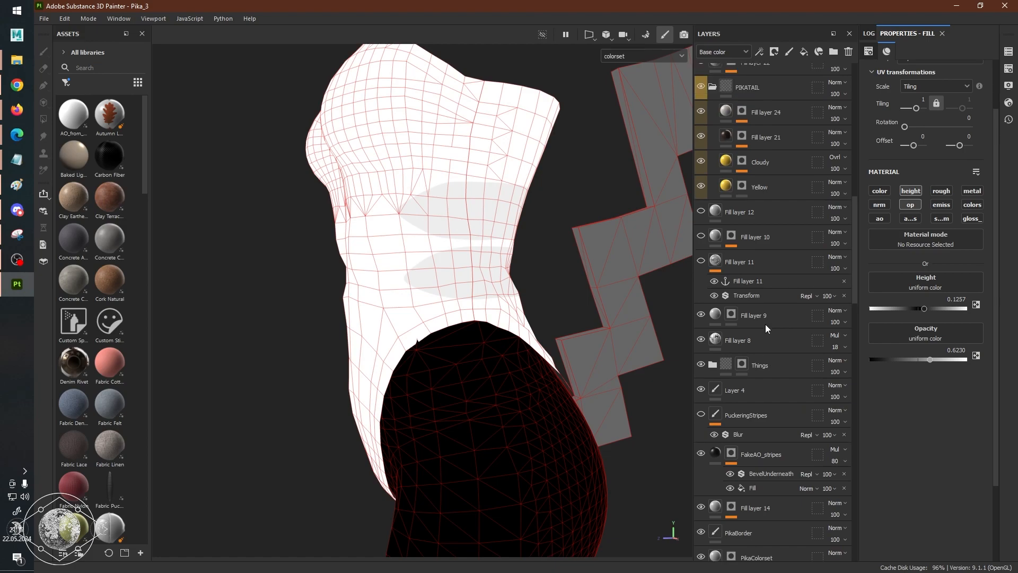
{"action": "scroll", "coordinate": [766, 325], "scroll_direction": "up", "scroll_amount": 15}
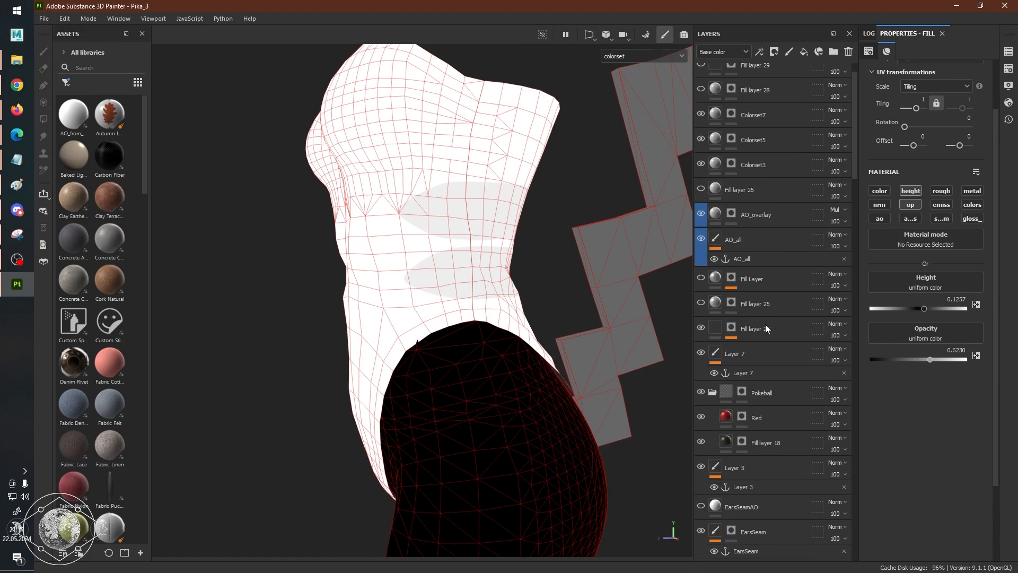
{"action": "scroll", "coordinate": [769, 339], "scroll_direction": "down", "scroll_amount": 20}
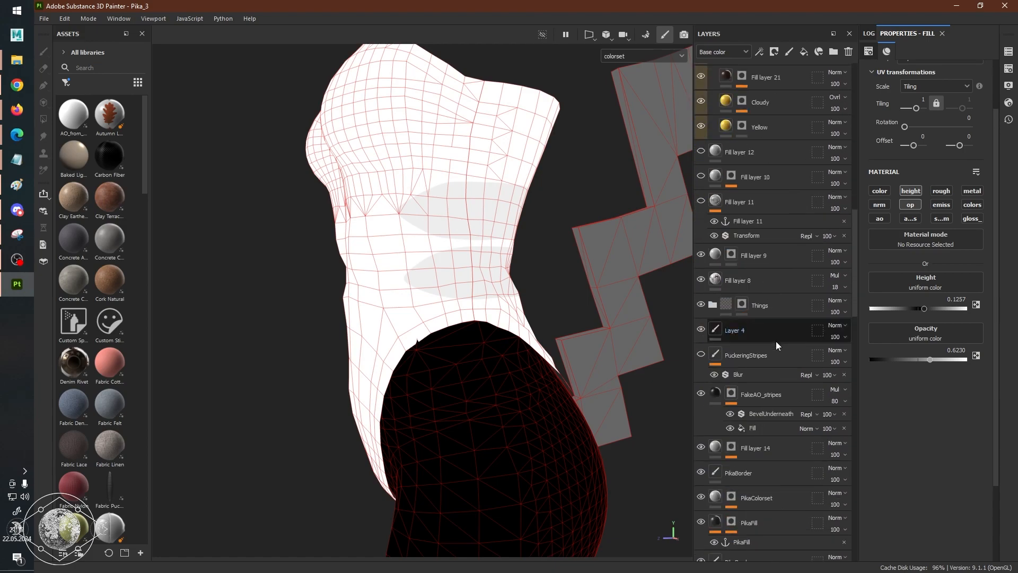
{"action": "left_click", "coordinate": [777, 384]}
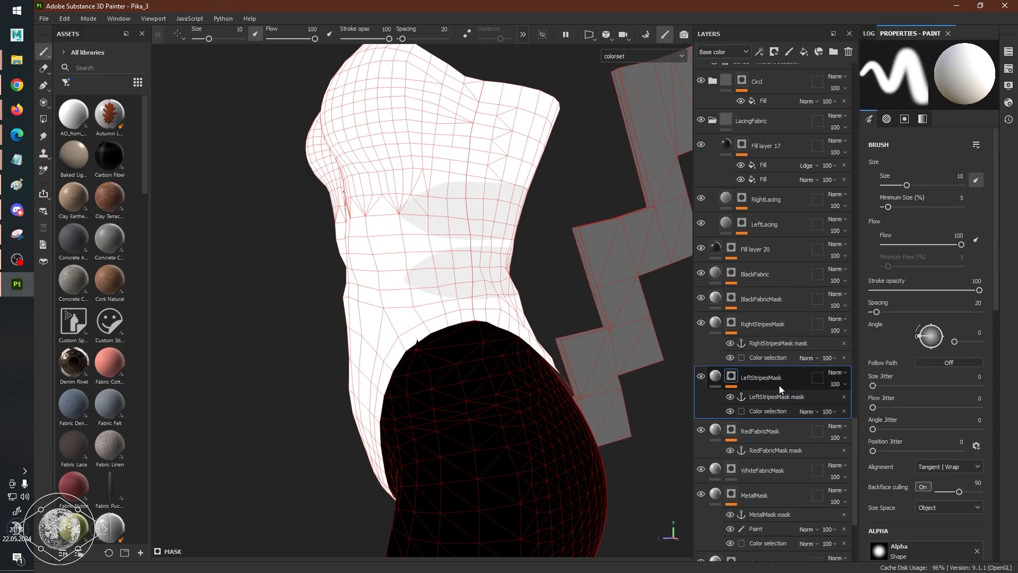
Check the fills of the LeftStripesMask, RightStripesMask and BlackFabricMask layers, and select the Colorset3 fill layer near the top of the stack.
{"action": "left_click", "coordinate": [718, 379]}
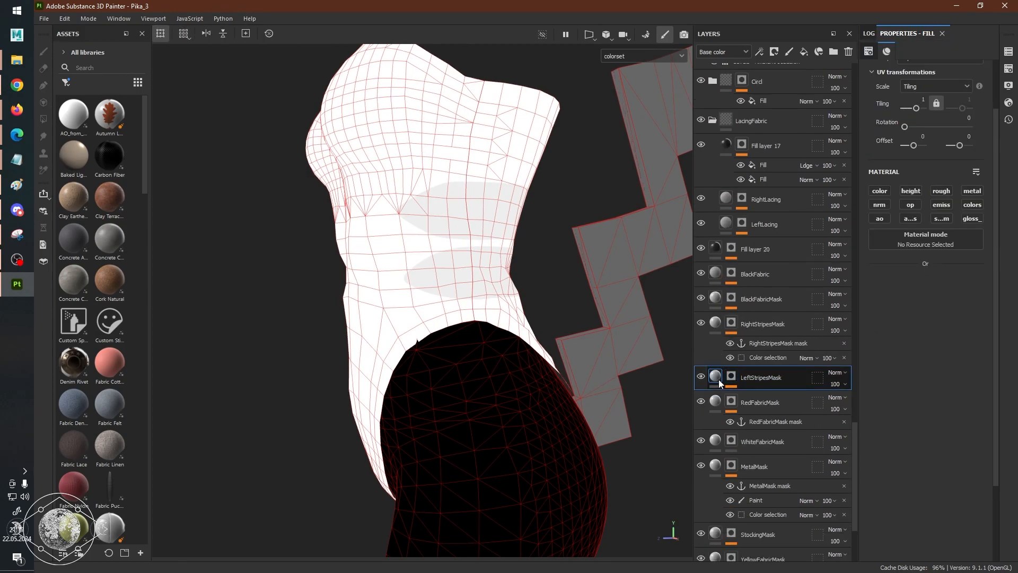
{"action": "left_click", "coordinate": [715, 324]}
{"action": "left_click", "coordinate": [715, 297]}
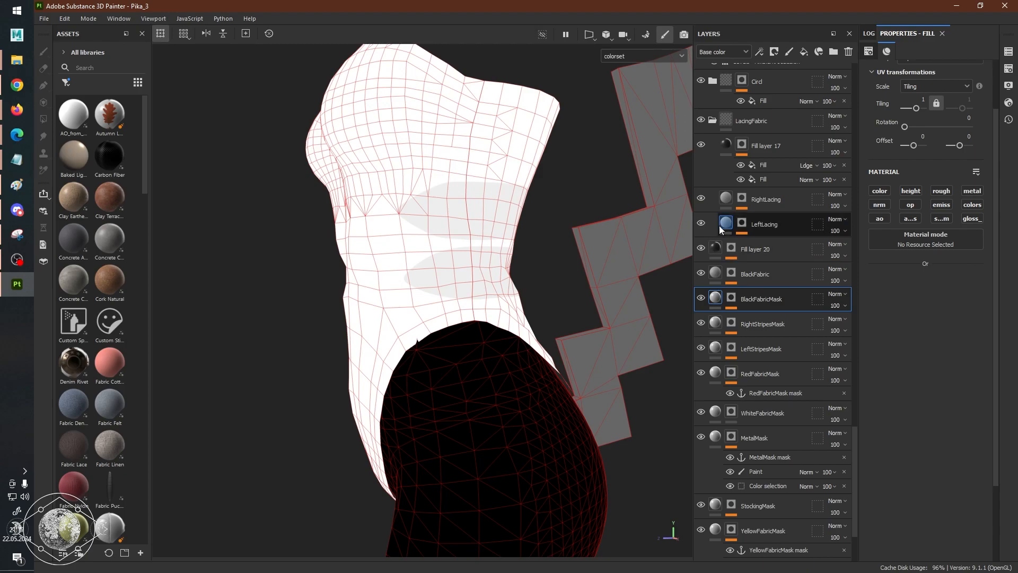
{"action": "scroll", "coordinate": [724, 255], "scroll_direction": "up", "scroll_amount": 4}
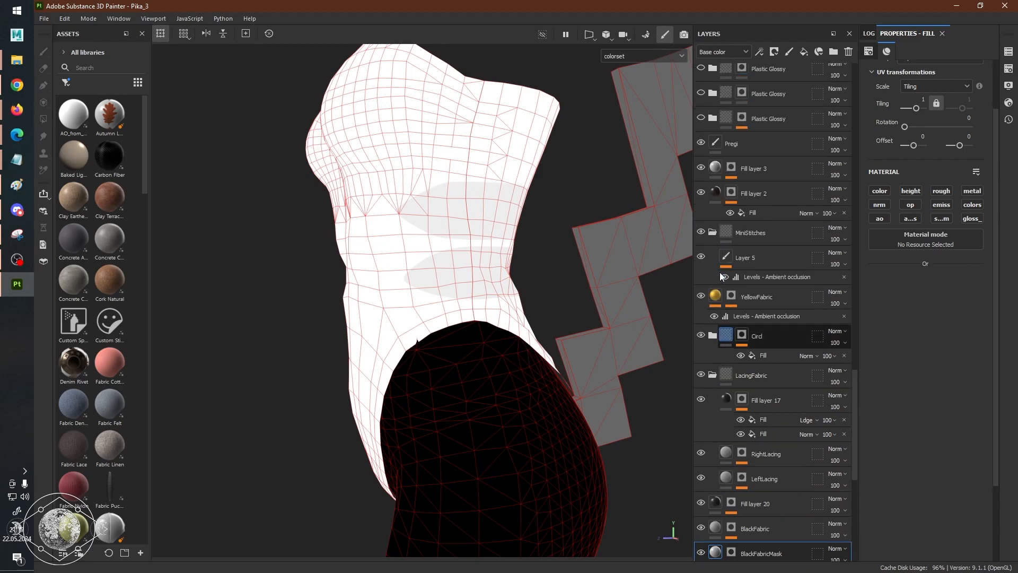
{"action": "scroll", "coordinate": [713, 289], "scroll_direction": "up", "scroll_amount": 5}
{"action": "scroll", "coordinate": [710, 296], "scroll_direction": "up", "scroll_amount": 7}
{"action": "scroll", "coordinate": [712, 294], "scroll_direction": "up", "scroll_amount": 8}
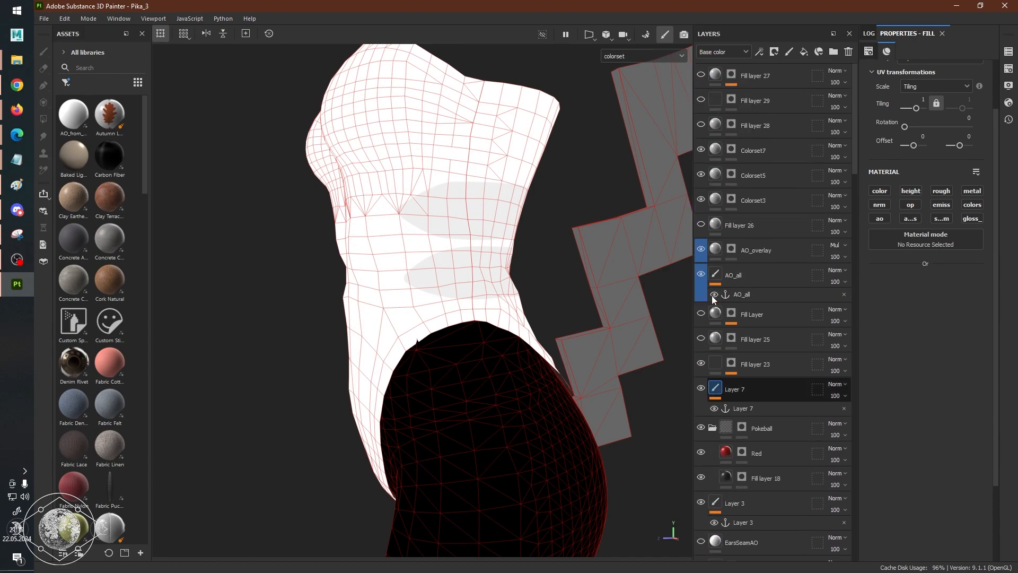
{"action": "left_click", "coordinate": [750, 206]}
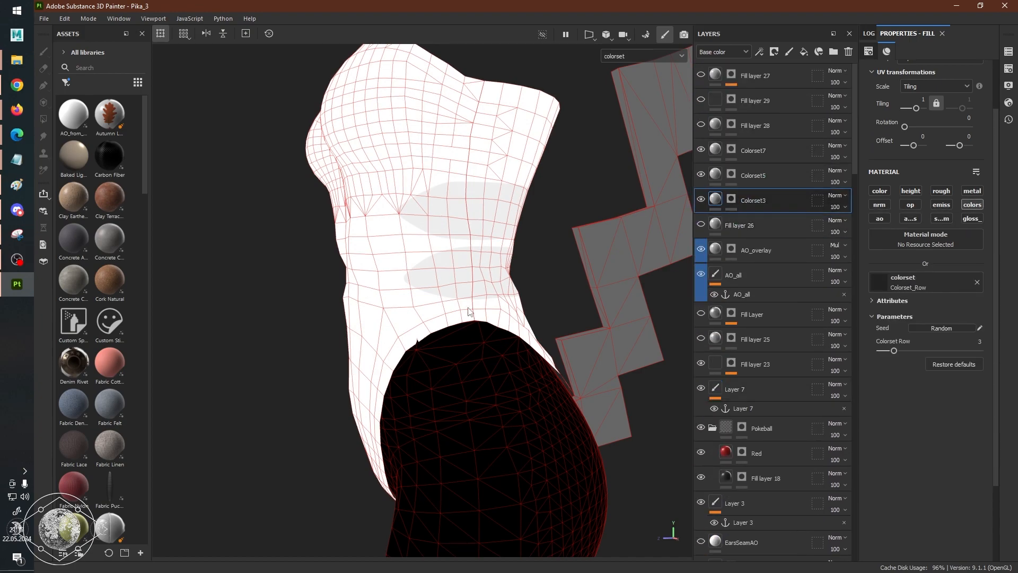
Widen the fill properties area beside the layer stack to give the Colorset3 parameters more room, and view the bodice's front.
{"action": "left_click_drag", "start_coordinate": [469, 312], "coordinate": [581, 329], "text": "alt"}
{"action": "middle_click_drag", "start_coordinate": [525, 286], "coordinate": [570, 334], "text": "alt"}
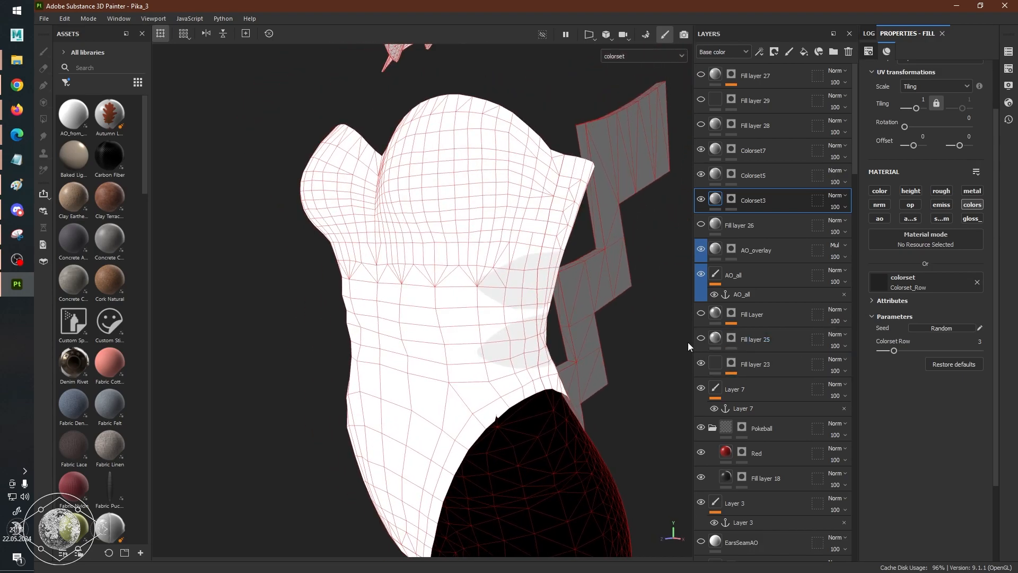
{"action": "left_click_drag", "start_coordinate": [692, 343], "coordinate": [591, 354]}
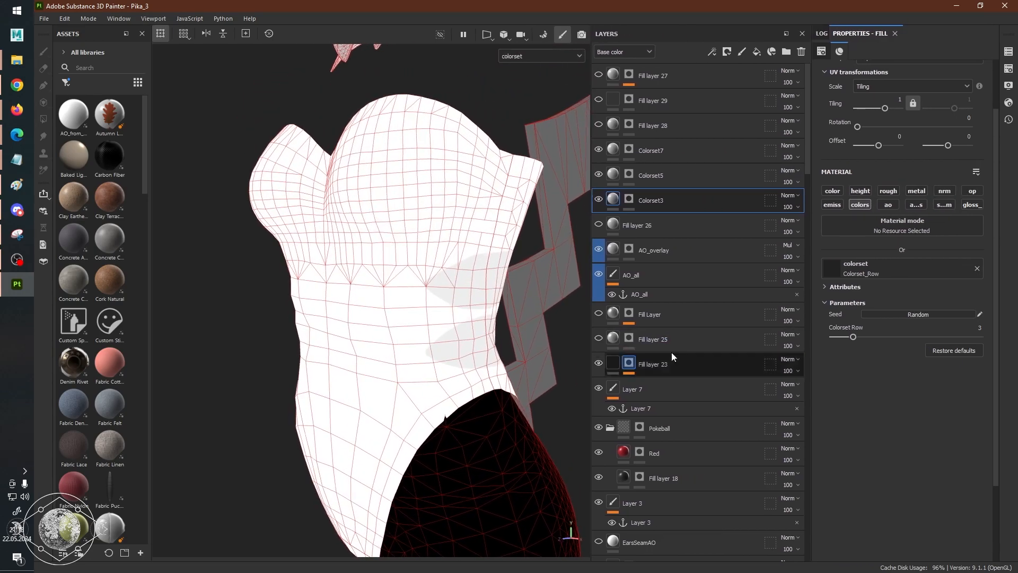
{"action": "left_click_drag", "start_coordinate": [808, 345], "coordinate": [764, 352]}
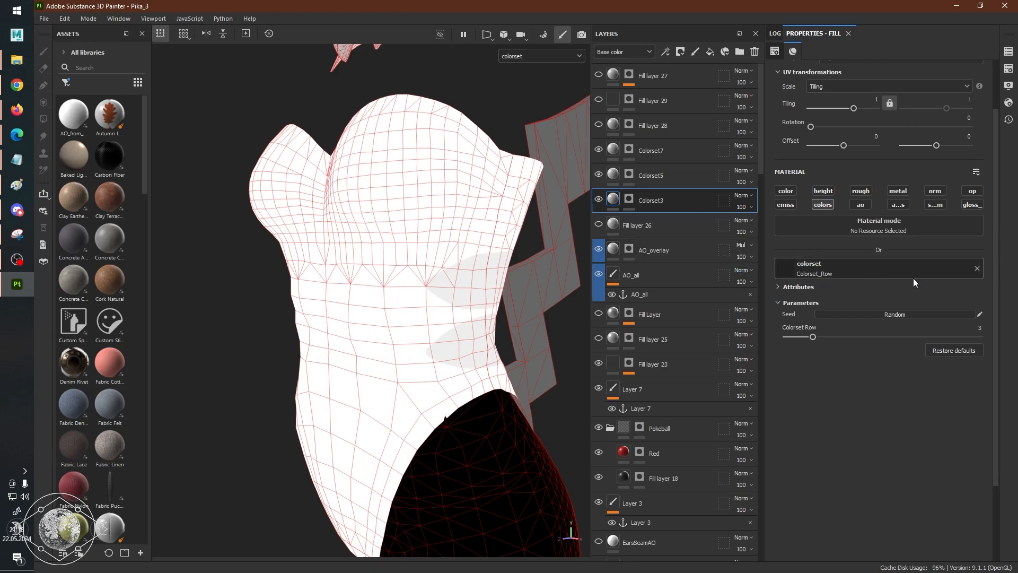
{"action": "mouse_move", "coordinate": [570, 289]}
{"action": "left_mouse_down", "text": "alt"}
{"action": "mouse_move", "coordinate": [552, 287]}
{"action": "mouse_move", "coordinate": [582, 289]}
{"action": "left_mouse_up", "text": "alt"}
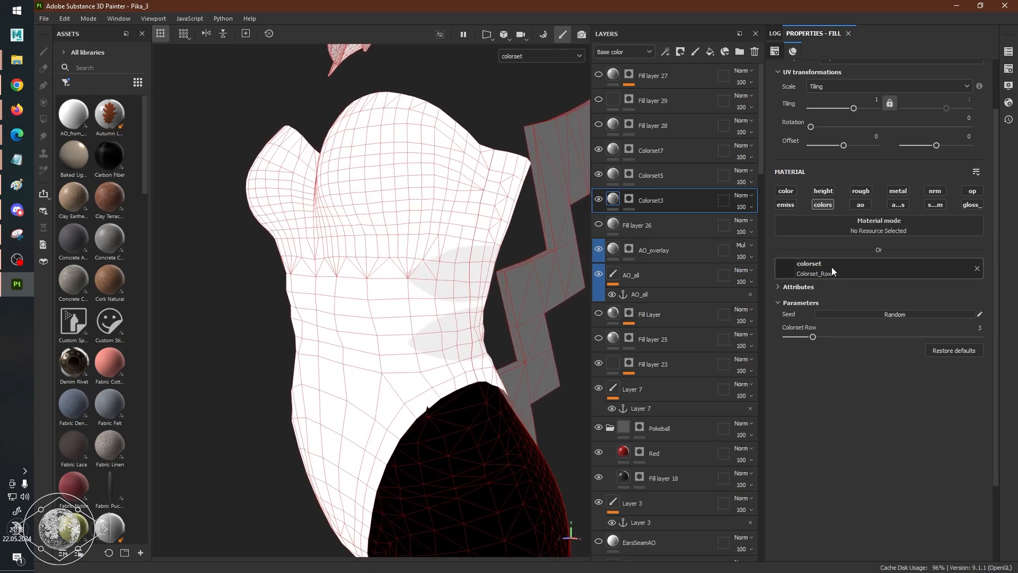
{"action": "middle_click_drag", "start_coordinate": [416, 290], "coordinate": [449, 289], "text": "alt"}
{"action": "right_click_drag", "start_coordinate": [449, 288], "coordinate": [502, 293], "text": "alt"}
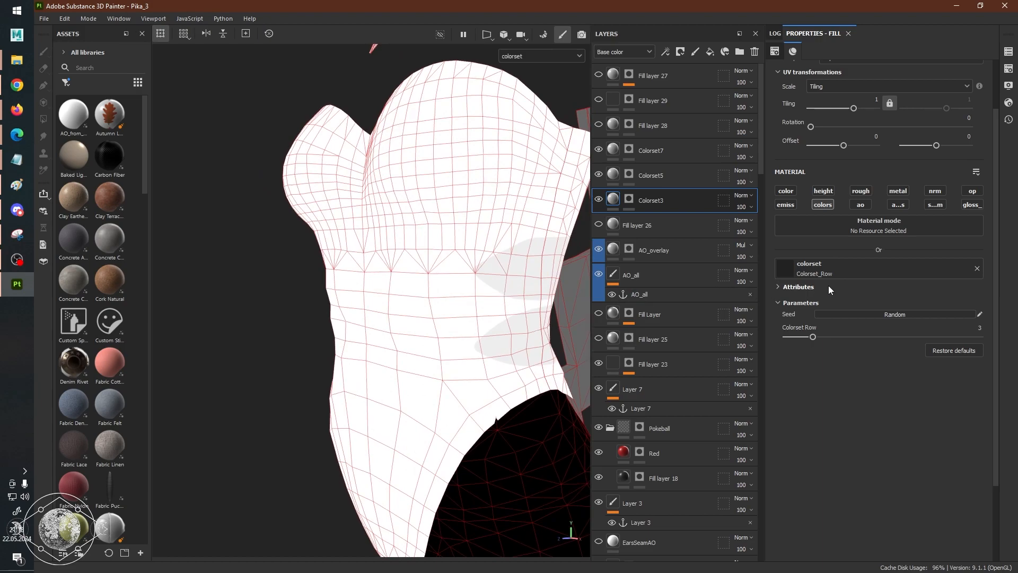
Search the asset library for "colorset" and adjust the asset type filter to list the Colorset_Row resource.
{"action": "left_click", "coordinate": [105, 65]}
{"action": "type", "text": "colorset"}
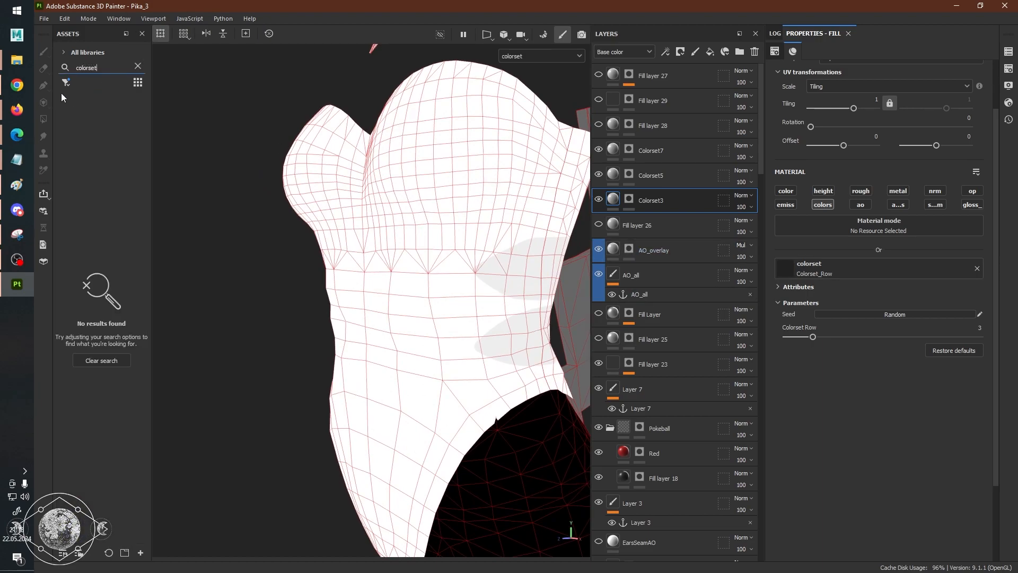
{"action": "left_click", "coordinate": [67, 83]}
{"action": "left_click", "coordinate": [88, 190]}
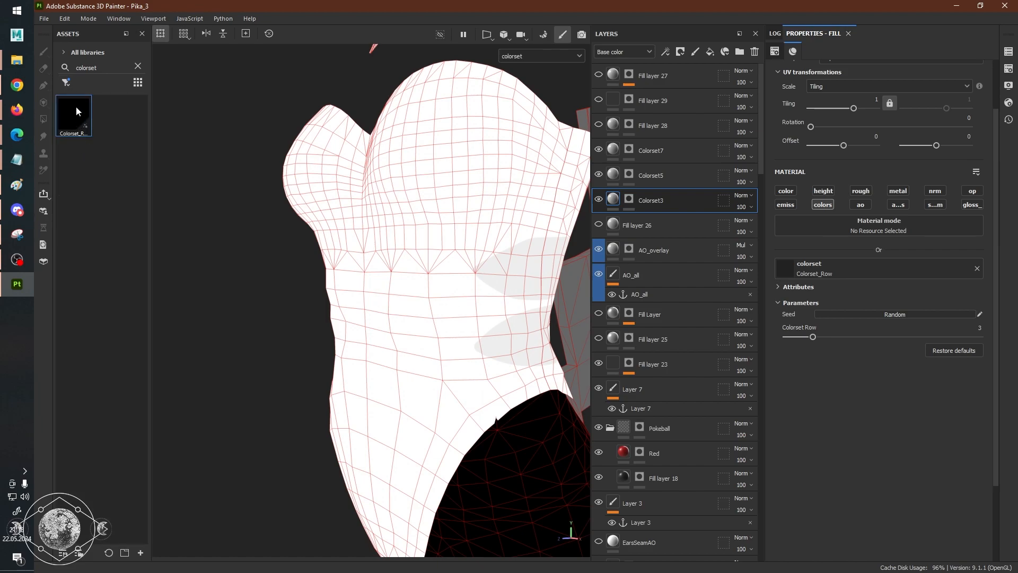
{"action": "mouse_move", "coordinate": [77, 110]}
Remove Colorset_Row from Colorset3's colorset channel and try a uniform grey value of about 0.66 while viewing the legs.
{"action": "left_click", "coordinate": [976, 269]}
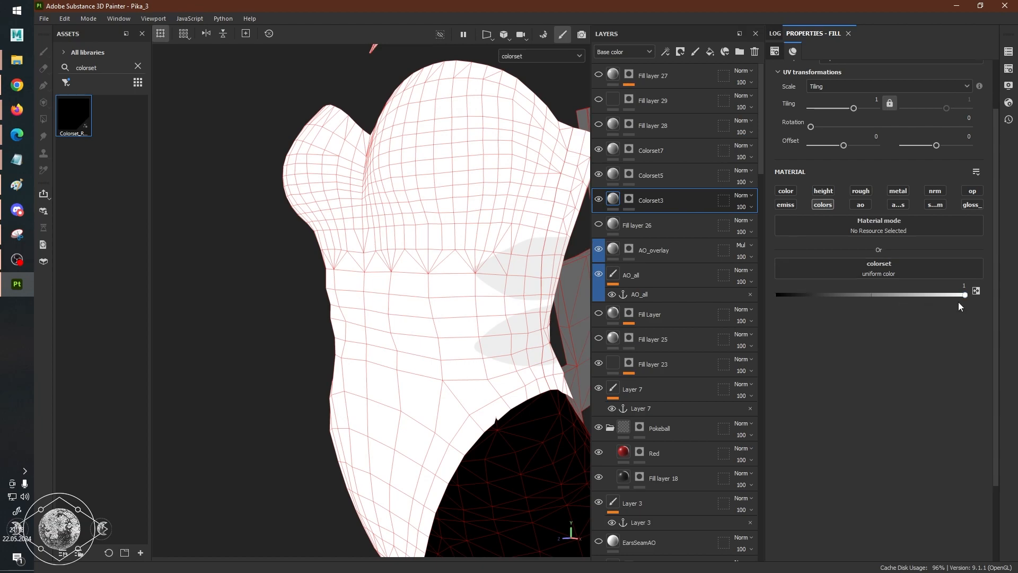
{"action": "left_click_drag", "start_coordinate": [965, 295], "coordinate": [849, 295]}
{"action": "right_click_drag", "start_coordinate": [428, 283], "coordinate": [206, 258], "text": "alt"}
{"action": "right_click_drag", "start_coordinate": [440, 276], "coordinate": [297, 265], "text": "alt"}
{"action": "middle_click_drag", "start_coordinate": [482, 295], "coordinate": [428, 138], "text": "alt"}
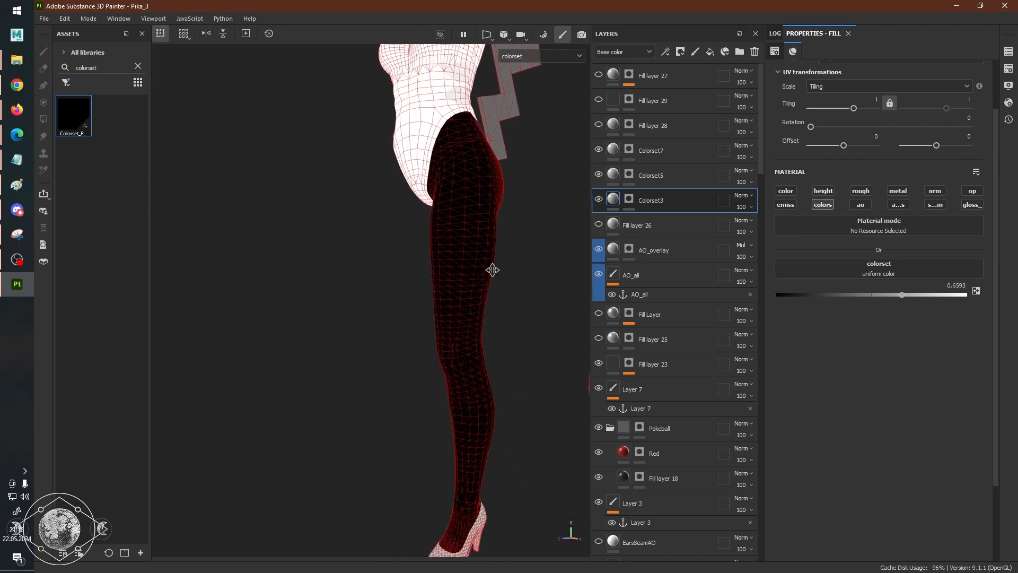
{"action": "middle_click_drag", "start_coordinate": [493, 274], "coordinate": [475, 183], "text": "alt"}
Try other uniform grey values for Colorset3's colorset channel, ending at 1, with the round ribbon rosette in view.
{"action": "left_click_drag", "start_coordinate": [908, 293], "coordinate": [932, 295]}
{"action": "middle_click_drag", "start_coordinate": [535, 255], "coordinate": [312, 263], "text": "alt"}
{"action": "right_click_drag", "start_coordinate": [311, 263], "coordinate": [377, 260], "text": "alt"}
{"action": "left_click_drag", "start_coordinate": [393, 260], "coordinate": [503, 259], "text": "alt"}
{"action": "middle_click_drag", "start_coordinate": [331, 221], "coordinate": [378, 263], "text": "alt"}
{"action": "right_click_drag", "start_coordinate": [477, 284], "coordinate": [550, 292], "text": "alt"}
{"action": "left_click_drag", "start_coordinate": [925, 296], "coordinate": [968, 290]}
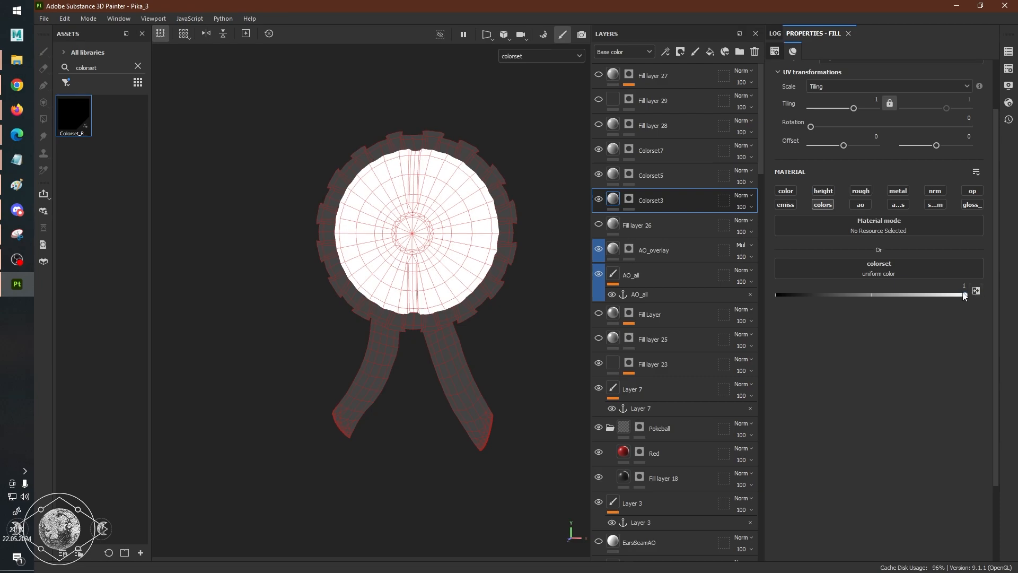
Switch to the FFXIV/TexTools reference spreadsheet in the browser and examine the Colorset Reference Table's greyscale percentages per row.
{"action": "key", "text": "alt+Tab"}
{"action": "key", "text": "Tab"}
{"action": "key", "text": "alt+shift+Tab"}
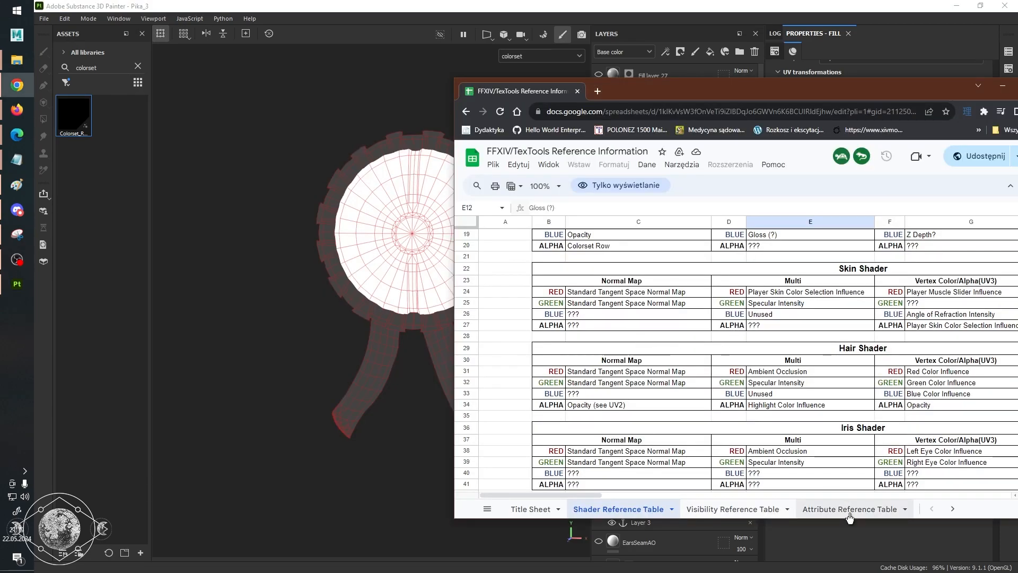
{"action": "scroll", "coordinate": [853, 515], "scroll_direction": "down", "scroll_amount": 1}
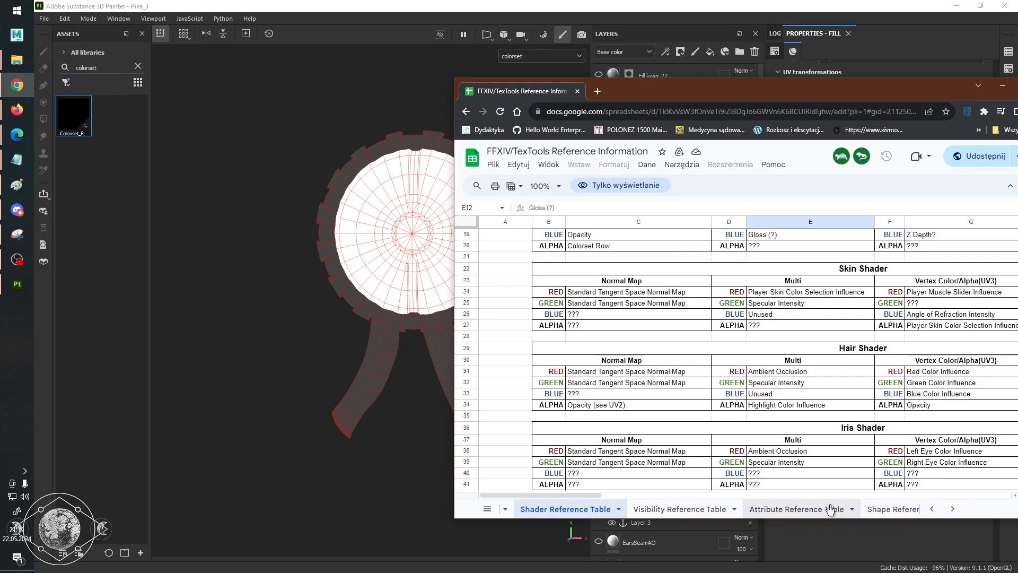
{"action": "scroll", "coordinate": [830, 512], "scroll_direction": "down", "scroll_amount": 5}
{"action": "left_click", "coordinate": [778, 510]}
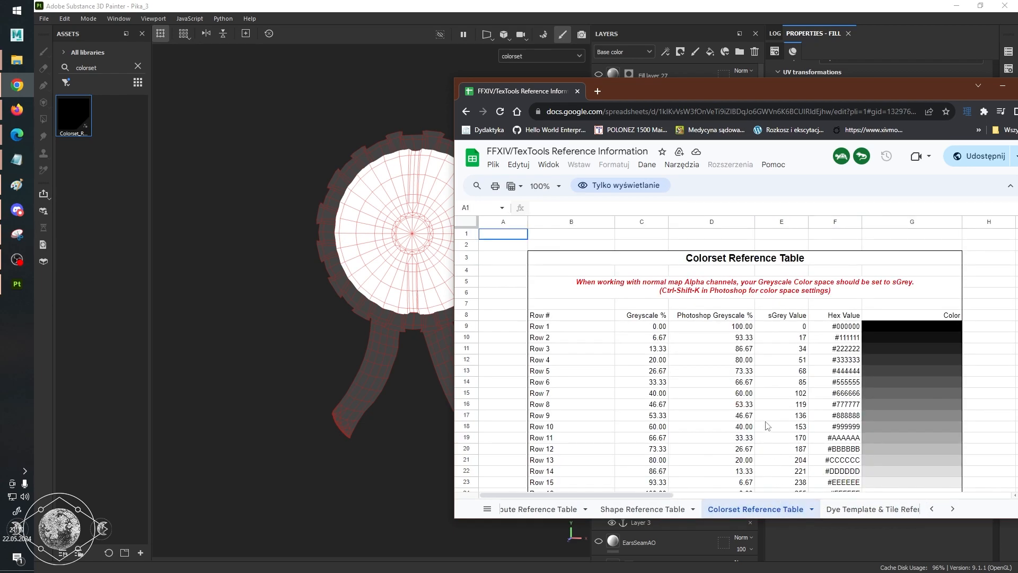
{"action": "scroll", "coordinate": [717, 337], "scroll_direction": "down", "scroll_amount": 2}
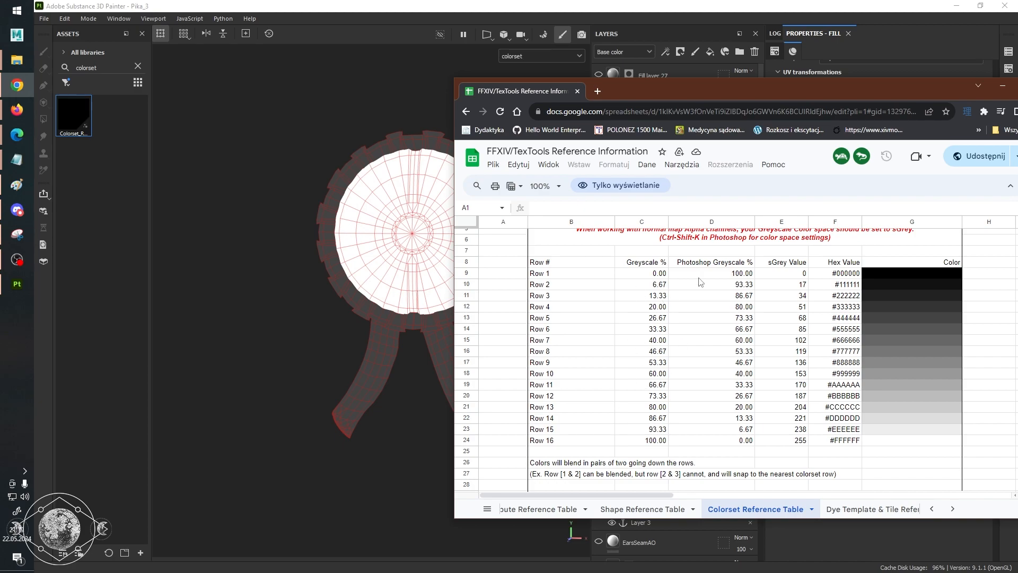
{"action": "left_click", "coordinate": [653, 285]}
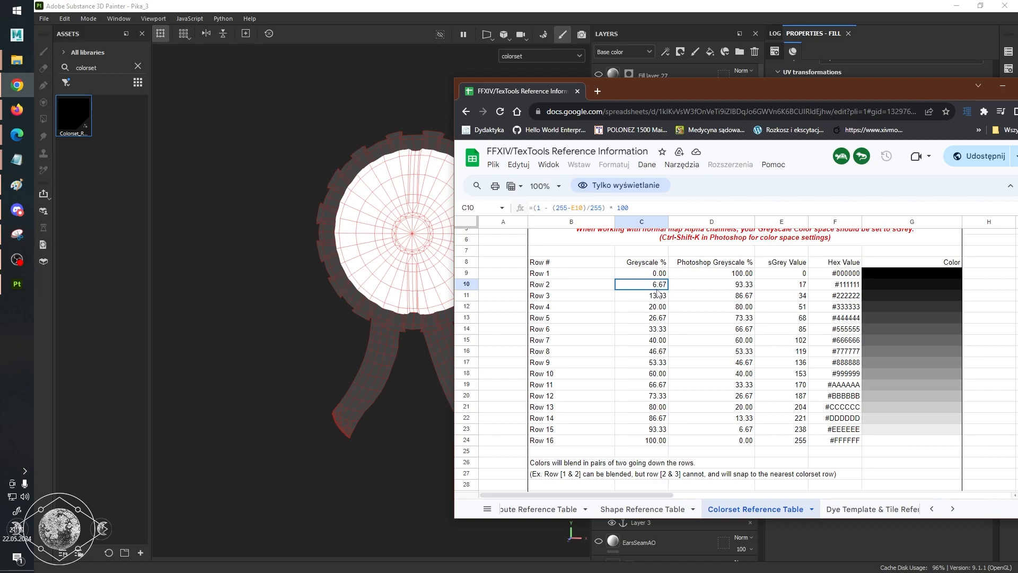
Return to Substance 3D Painter, assign Colorset_Row to Colorset3's colorset channel and set Colorset Row to 16.
{"action": "left_click", "coordinate": [648, 5]}
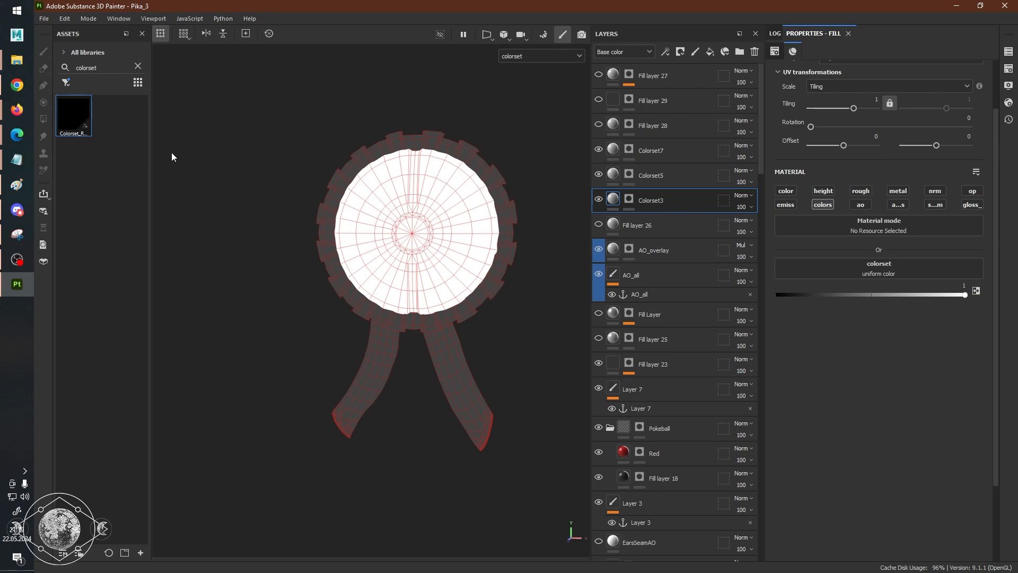
{"action": "mouse_move", "coordinate": [83, 129]}
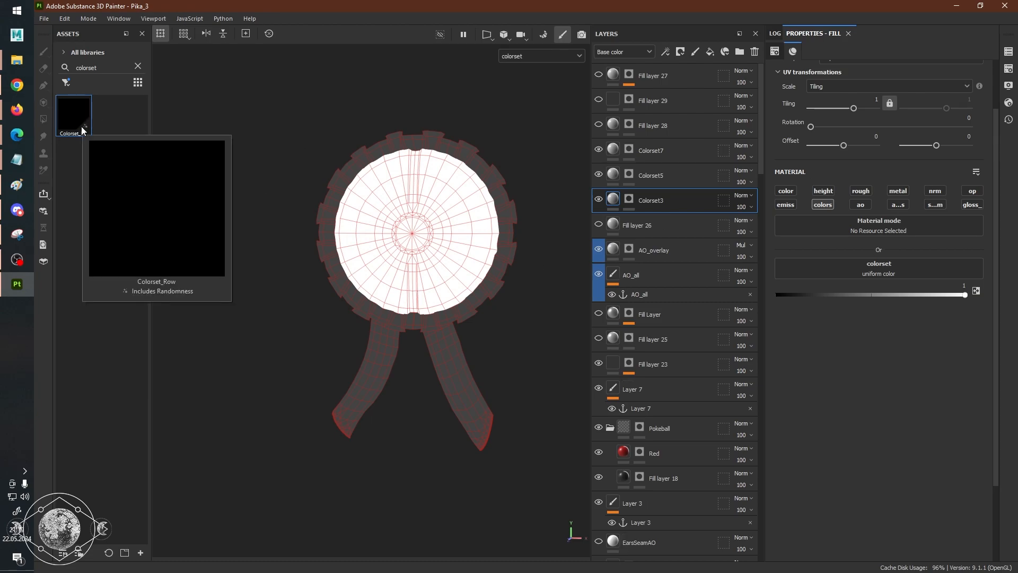
{"action": "left_click_drag", "start_coordinate": [81, 127], "coordinate": [855, 267]}
{"action": "left_click_drag", "start_coordinate": [786, 338], "coordinate": [990, 348]}
Examine the colorset channel's shading on the rosette in 3D and on the lacing, stripes and bodice pieces in the 2D UV view.
{"action": "scroll", "coordinate": [455, 289], "scroll_direction": "down", "scroll_amount": 4}
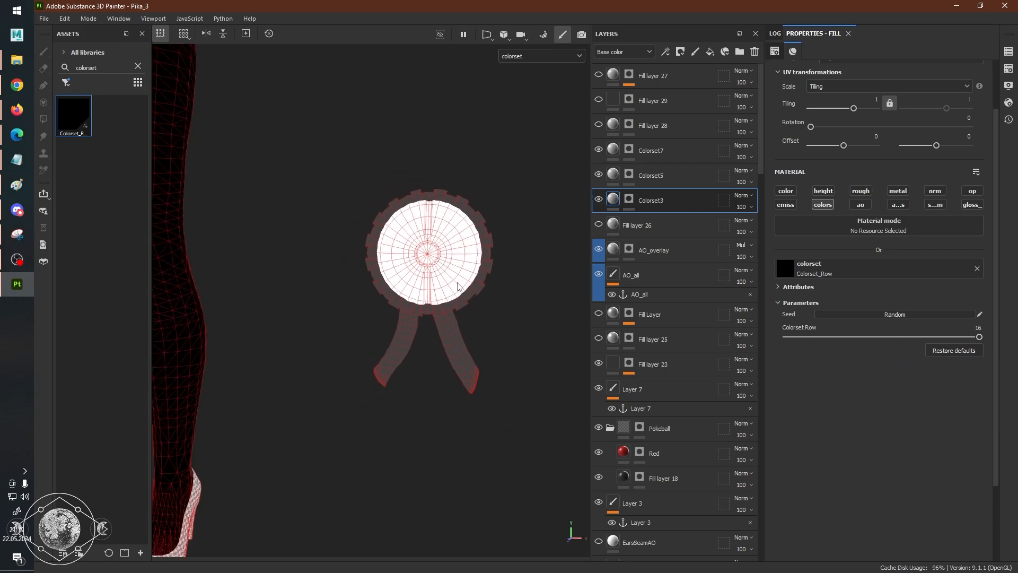
{"action": "scroll", "coordinate": [455, 289], "scroll_direction": "up", "scroll_amount": 4}
{"action": "scroll", "coordinate": [471, 252], "scroll_direction": "down", "scroll_amount": 5}
{"action": "middle_click_drag", "start_coordinate": [291, 233], "coordinate": [379, 378], "text": "alt"}
{"action": "key", "text": "F3"}
{"action": "scroll", "coordinate": [448, 365], "scroll_direction": "down", "scroll_amount": 2}
{"action": "scroll", "coordinate": [393, 377], "scroll_direction": "up", "scroll_amount": 4}
{"action": "scroll", "coordinate": [516, 323], "scroll_direction": "up", "scroll_amount": 2}
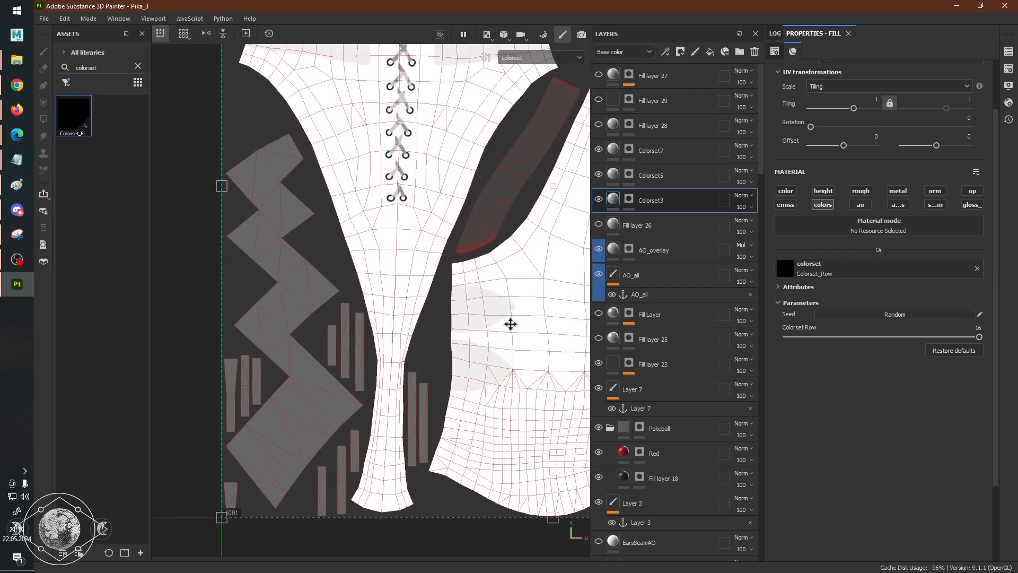
{"action": "scroll", "coordinate": [436, 336], "scroll_direction": "up", "scroll_amount": 2}
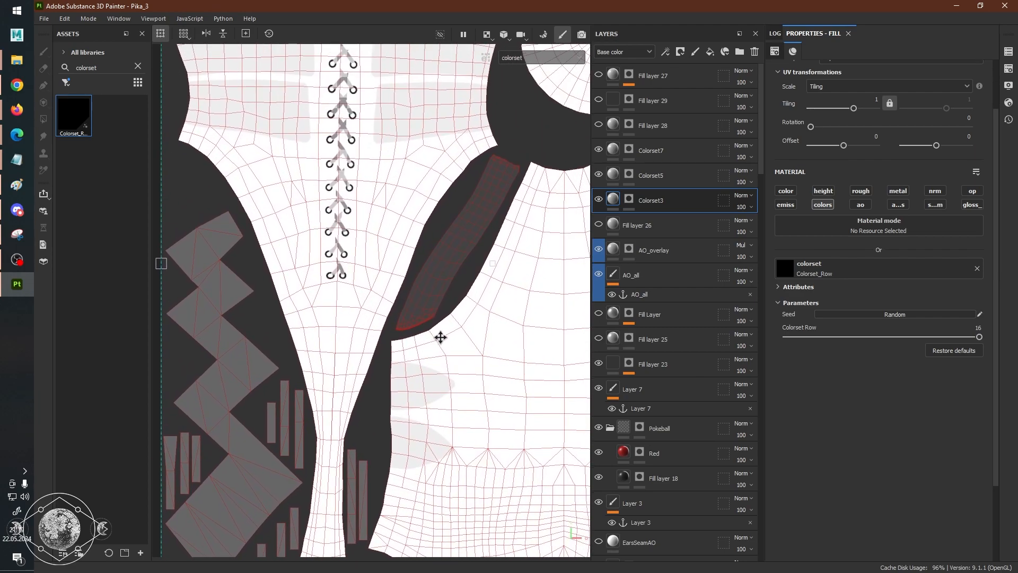
{"action": "scroll", "coordinate": [441, 338], "scroll_direction": "up", "scroll_amount": 1}
{"action": "scroll", "coordinate": [440, 337], "scroll_direction": "down", "scroll_amount": 3}
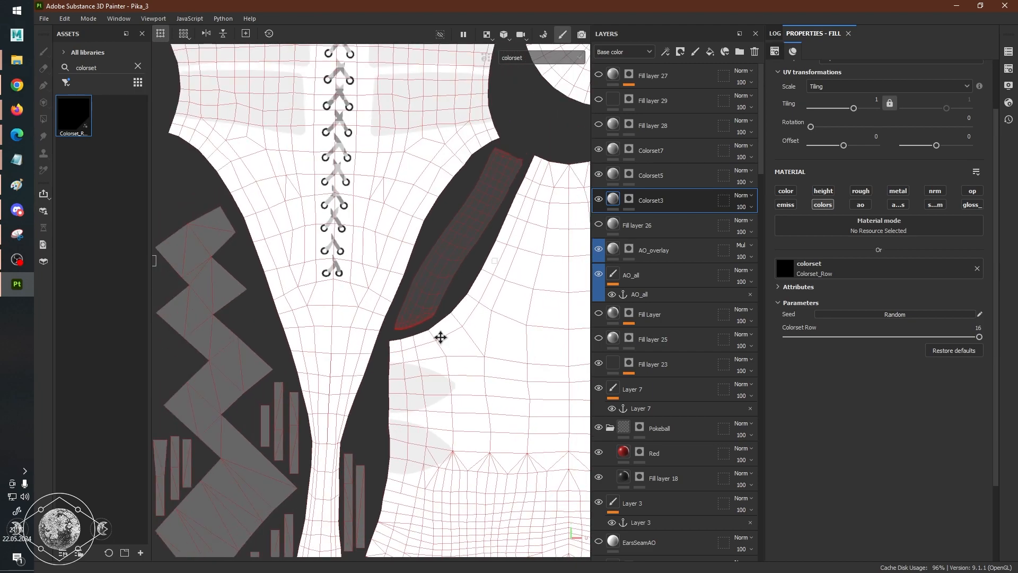
{"action": "scroll", "coordinate": [441, 337], "scroll_direction": "up", "scroll_amount": 4}
{"action": "scroll", "coordinate": [440, 337], "scroll_direction": "down", "scroll_amount": 2}
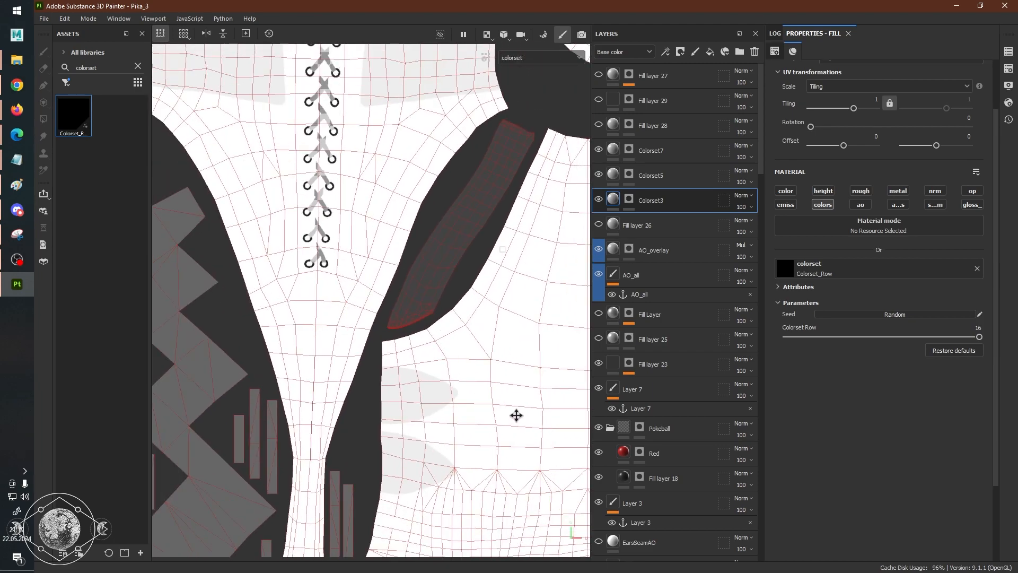
{"action": "middle_click_drag", "start_coordinate": [518, 416], "coordinate": [359, 221]}
{"action": "middle_click_drag", "start_coordinate": [441, 295], "coordinate": [447, 342]}
Look through the layer stack from Colorset3's mask down to the fabric masks, and display only the BlackFabricMask layer's mask in the viewport.
{"action": "left_click", "coordinate": [630, 198]}
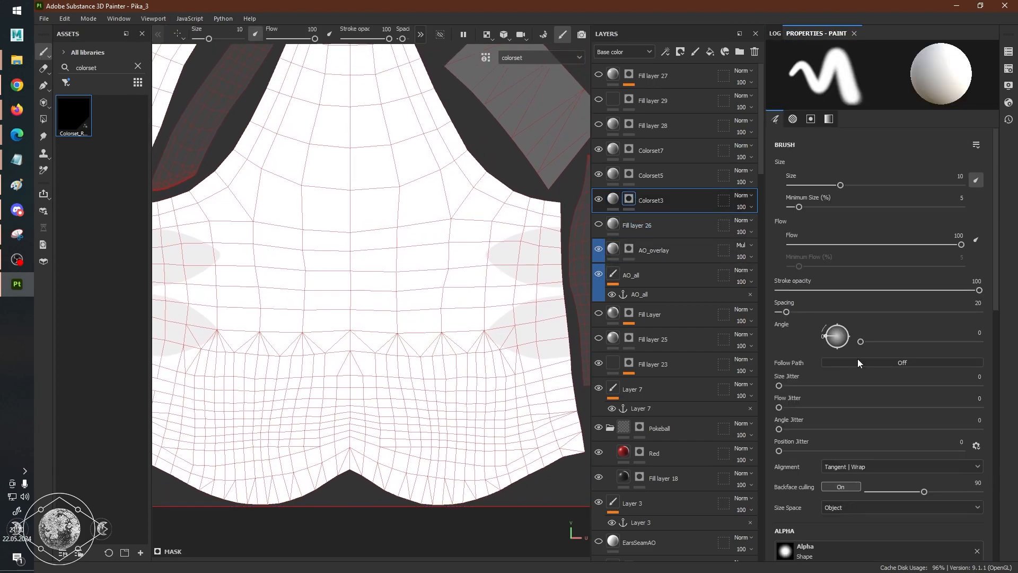
{"action": "scroll", "coordinate": [832, 397], "scroll_direction": "down", "scroll_amount": 2}
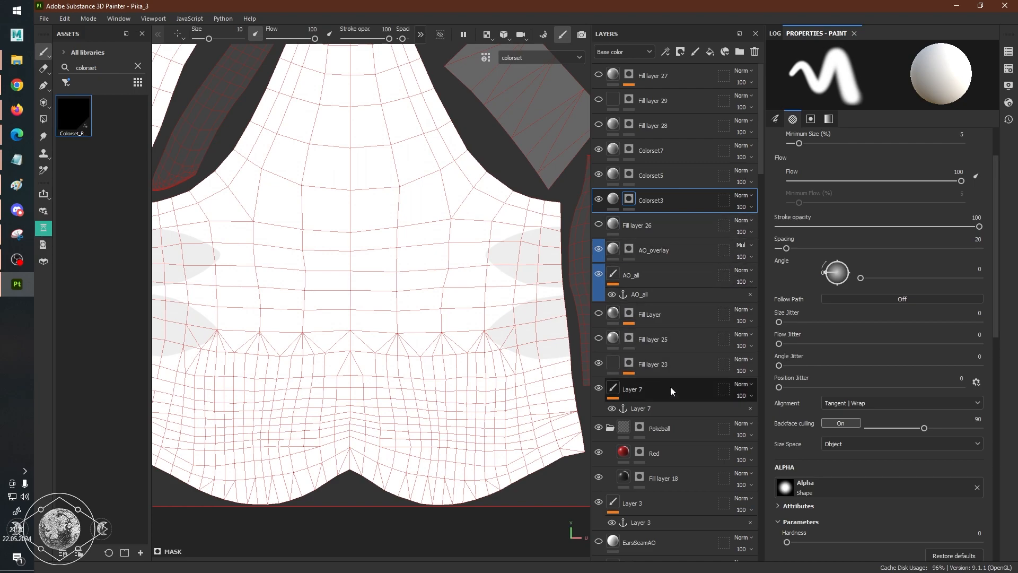
{"action": "scroll", "coordinate": [657, 430], "scroll_direction": "down", "scroll_amount": 2}
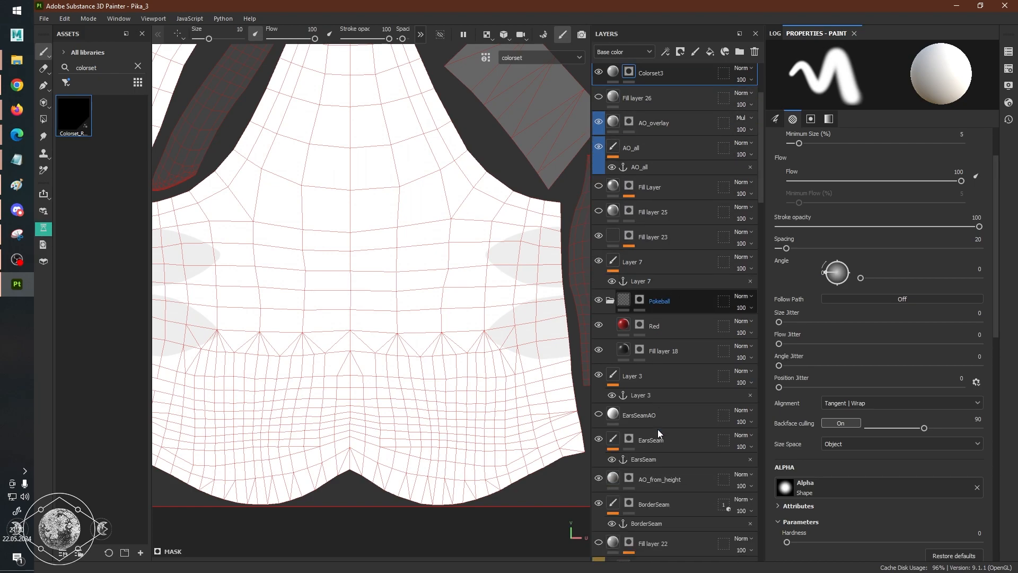
{"action": "scroll", "coordinate": [657, 429], "scroll_direction": "up", "scroll_amount": 2}
{"action": "scroll", "coordinate": [795, 405], "scroll_direction": "up", "scroll_amount": 2}
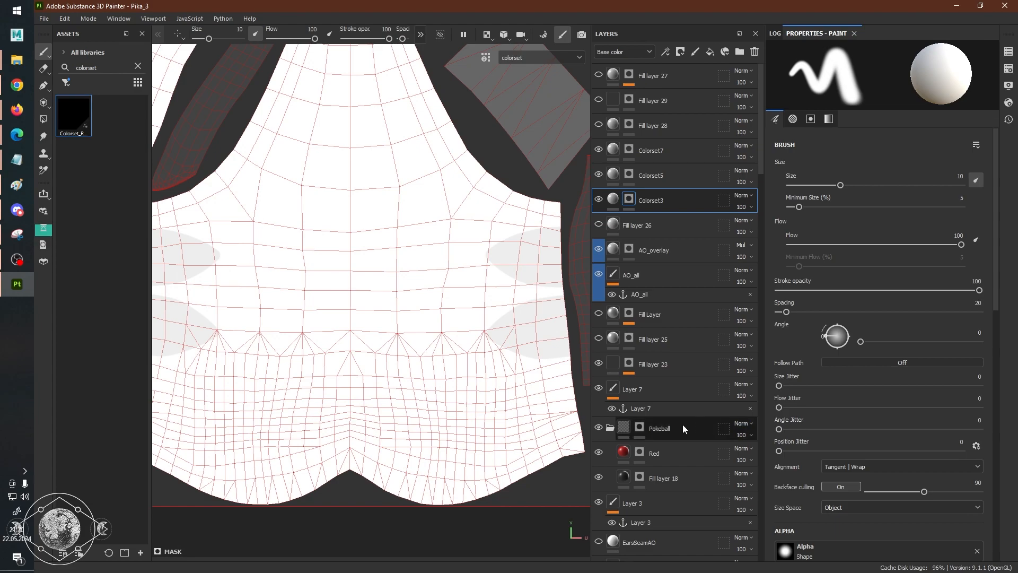
{"action": "scroll", "coordinate": [658, 432], "scroll_direction": "down", "scroll_amount": 6}
{"action": "scroll", "coordinate": [648, 438], "scroll_direction": "down", "scroll_amount": 10}
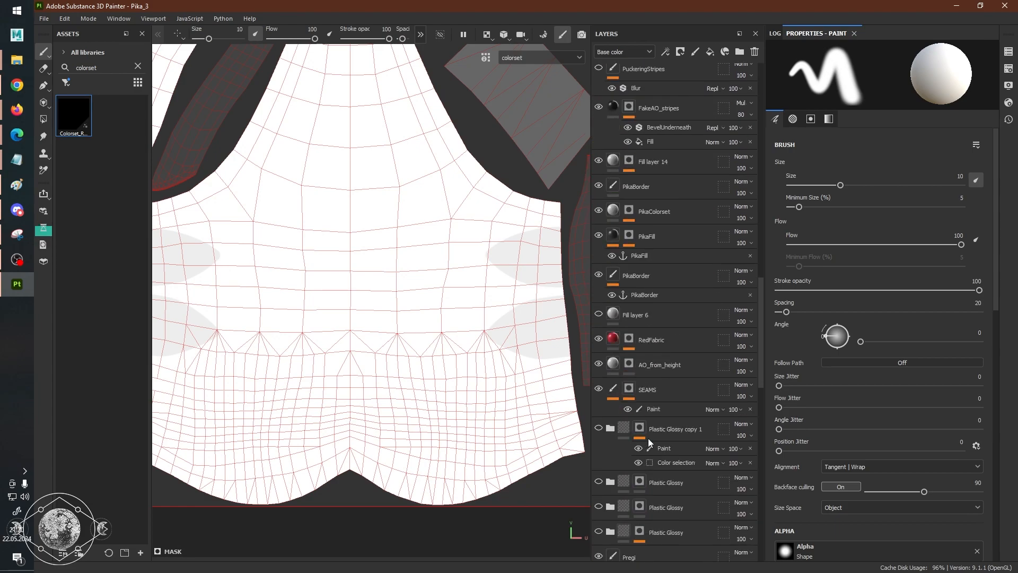
{"action": "scroll", "coordinate": [648, 438], "scroll_direction": "down", "scroll_amount": 2}
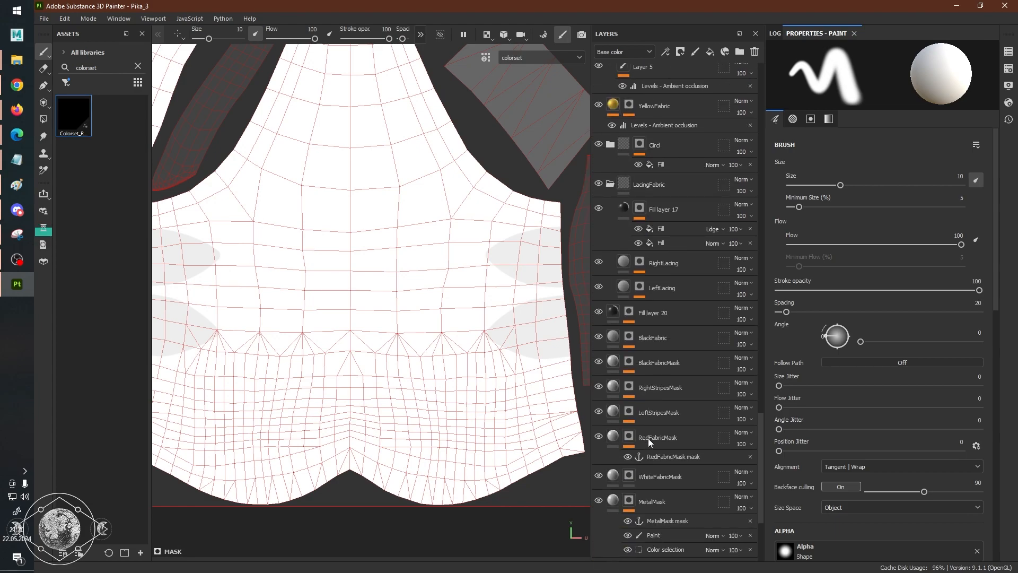
{"action": "scroll", "coordinate": [648, 438], "scroll_direction": "down", "scroll_amount": 3}
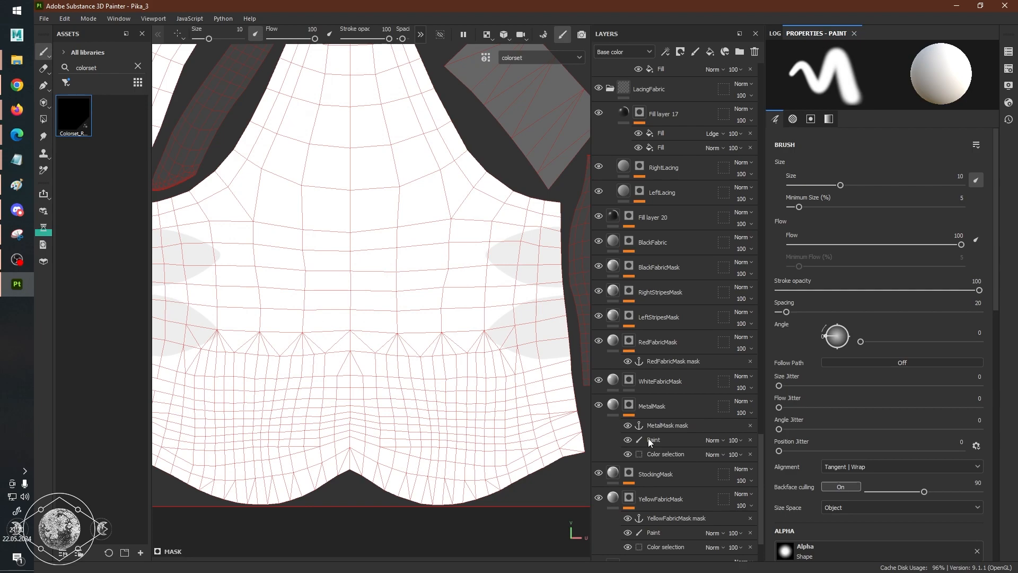
{"action": "left_click", "coordinate": [631, 267], "text": "alt"}
{"action": "scroll", "coordinate": [493, 300], "scroll_direction": "down", "scroll_amount": 3}
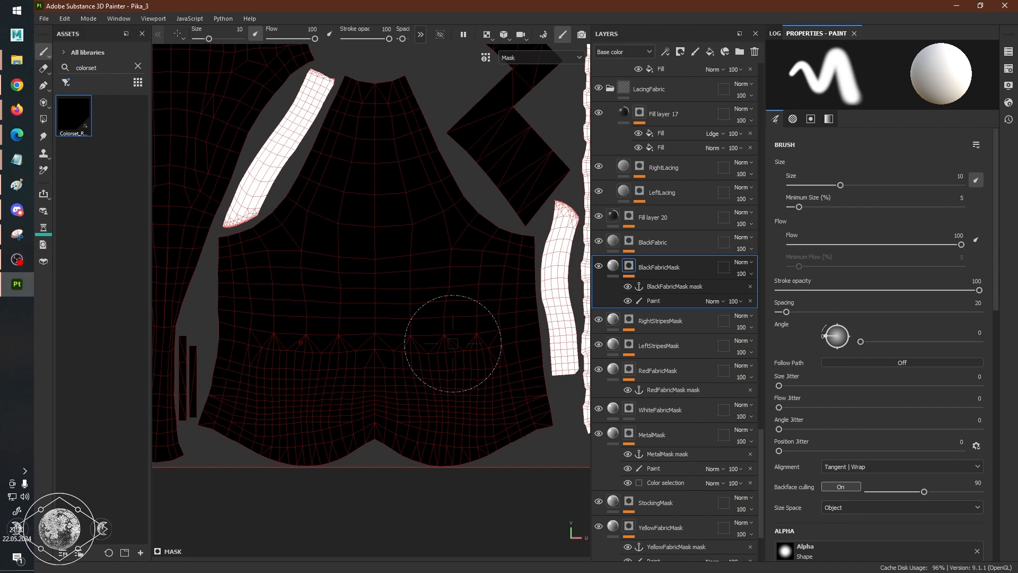
Save the project and review the BlackFabricMask coverage on the bodice, strap and strip pieces in the 2D UV view.
{"action": "scroll", "coordinate": [666, 425], "scroll_direction": "down", "scroll_amount": 3}
{"action": "scroll", "coordinate": [519, 278], "scroll_direction": "down", "scroll_amount": 5}
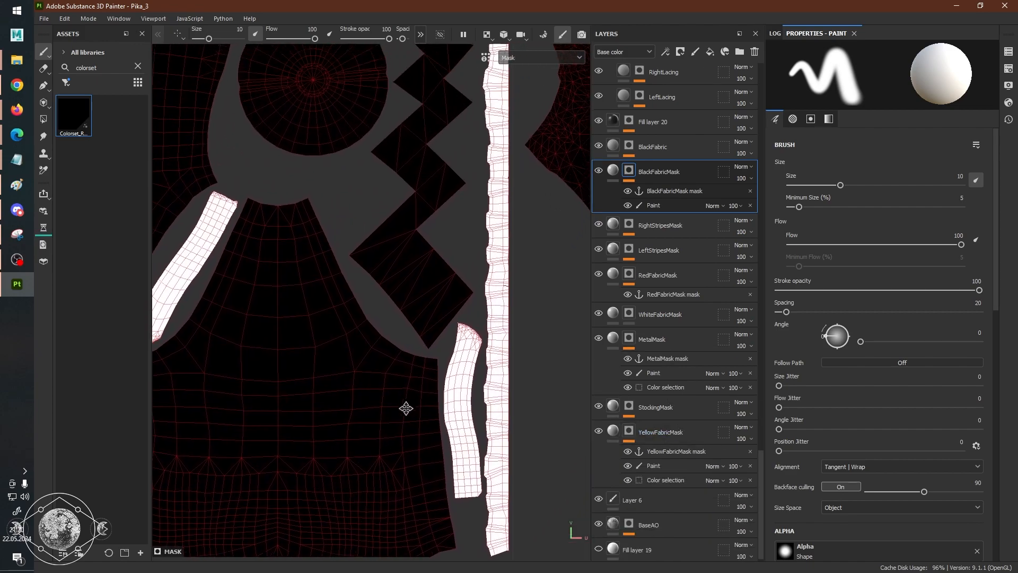
{"action": "key", "text": "ctrl+s"}
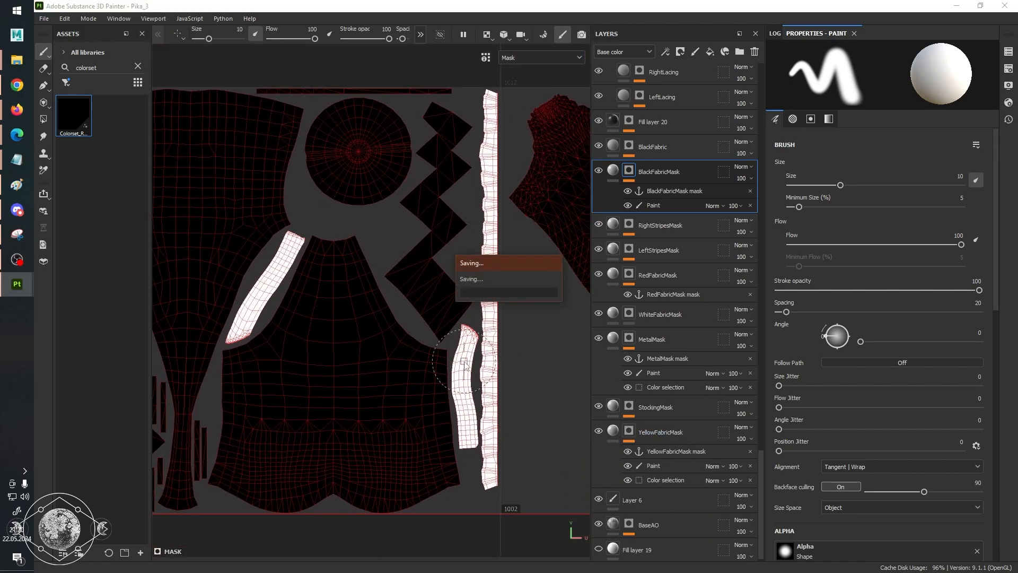
{"action": "scroll", "coordinate": [499, 352], "scroll_direction": "up", "scroll_amount": 2}
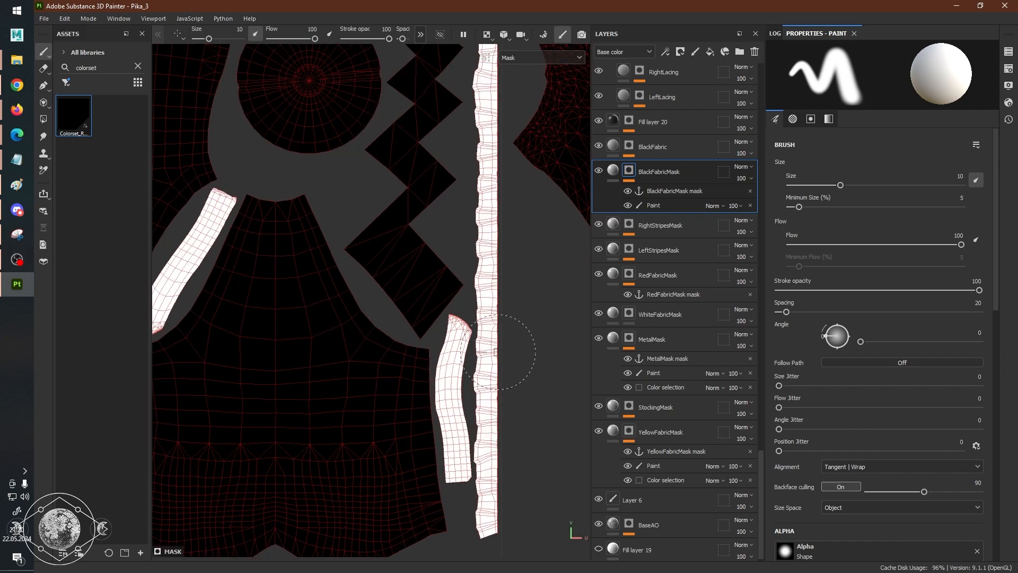
{"action": "middle_click_drag", "start_coordinate": [447, 306], "coordinate": [494, 290], "text": "alt"}
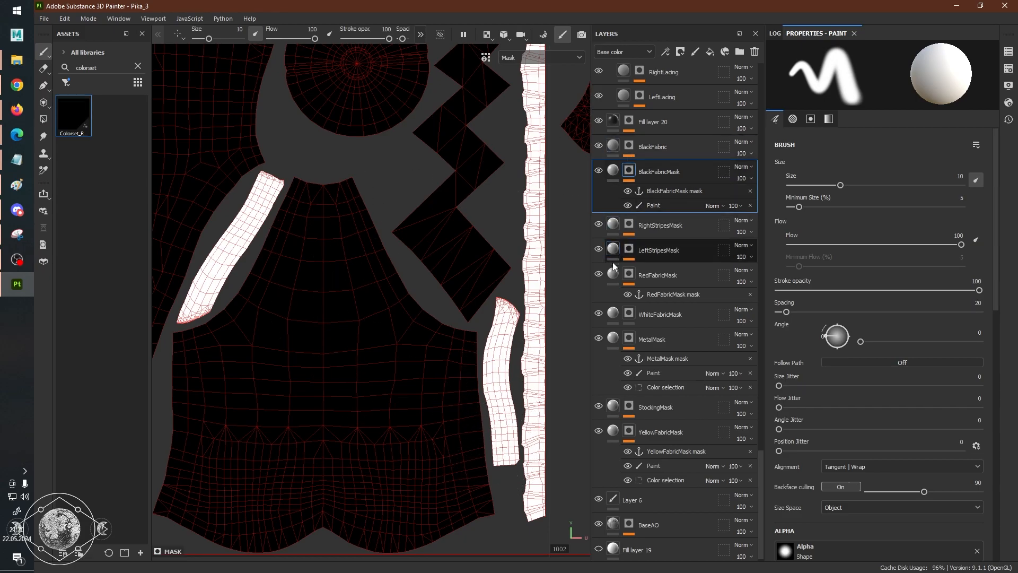
Display only the RedFabricMask layer's mask and examine its coverage across the UV tiles.
{"action": "left_click", "coordinate": [610, 280]}
{"action": "scroll", "coordinate": [403, 234], "scroll_direction": "down", "scroll_amount": 5}
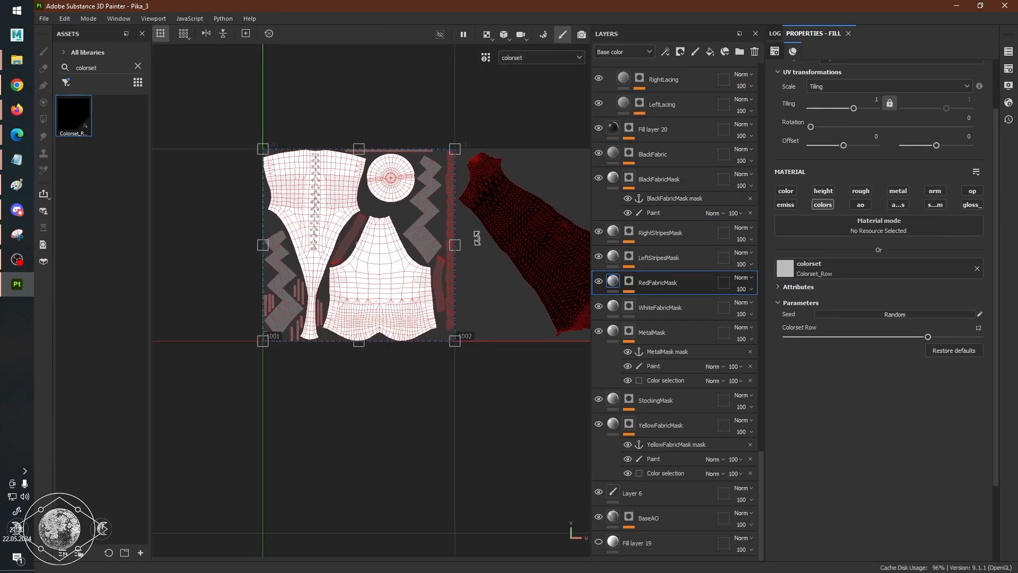
{"action": "left_click", "coordinate": [626, 286]}
{"action": "middle_click_drag", "start_coordinate": [583, 250], "coordinate": [315, 248], "text": "alt"}
{"action": "middle_click_drag", "start_coordinate": [499, 271], "coordinate": [327, 266], "text": "alt"}
{"action": "middle_click_drag", "start_coordinate": [588, 223], "coordinate": [465, 235], "text": "alt"}
{"action": "right_click_drag", "start_coordinate": [465, 235], "coordinate": [372, 148], "text": "alt"}
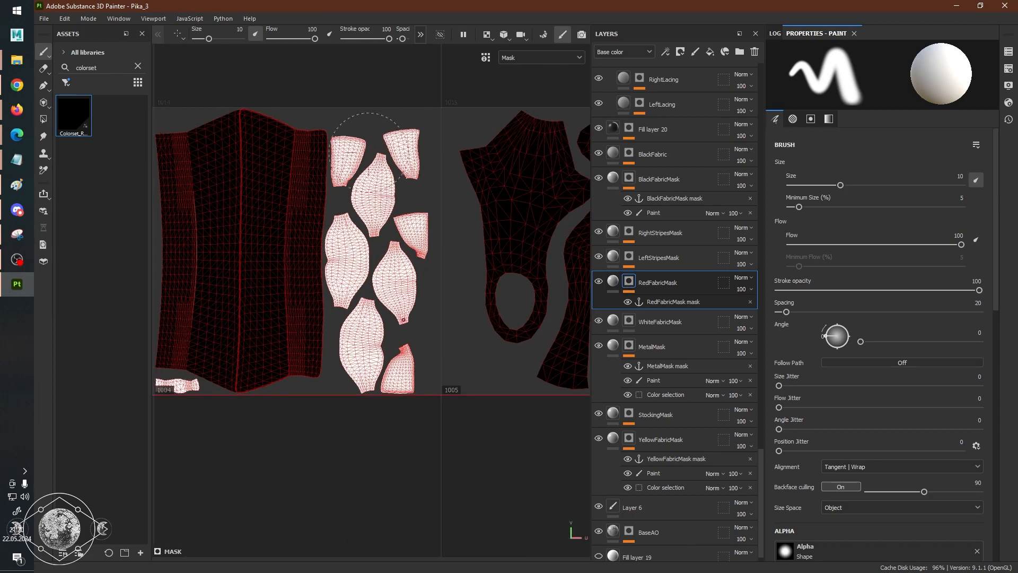
{"action": "scroll", "coordinate": [360, 297], "scroll_direction": "down", "scroll_amount": 3}
{"action": "middle_click_drag", "start_coordinate": [224, 275], "coordinate": [444, 276], "text": "alt"}
{"action": "middle_click_drag", "start_coordinate": [359, 285], "coordinate": [476, 283], "text": "alt"}
{"action": "middle_click_drag", "start_coordinate": [400, 293], "coordinate": [494, 282], "text": "alt"}
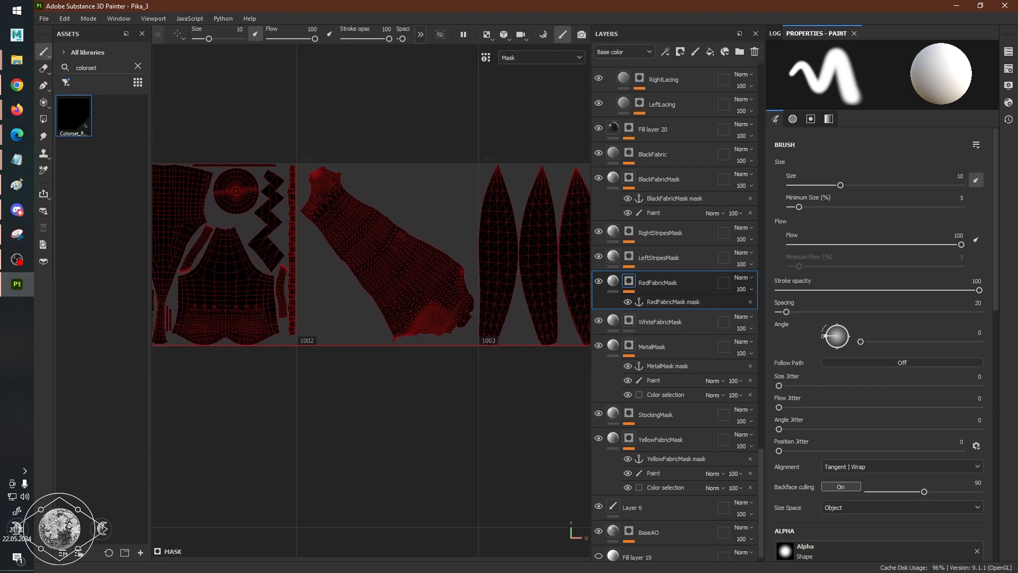
Inspect the anchor point on RedFabricMask and its references, comparing it with the neighbouring mask layers in the stack.
{"action": "left_click", "coordinate": [673, 300]}
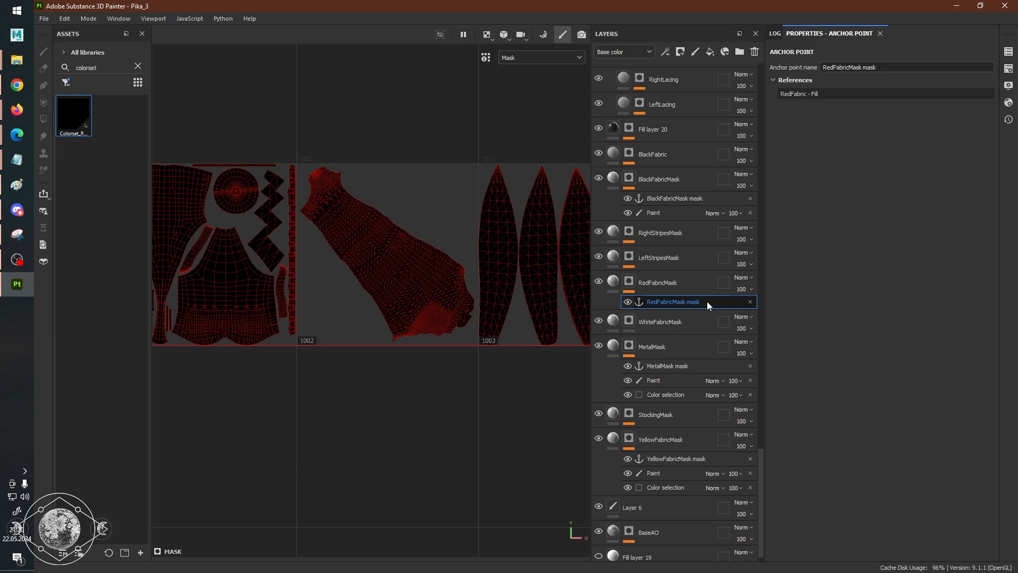
{"action": "left_click", "coordinate": [715, 283]}
{"action": "scroll", "coordinate": [714, 283], "scroll_direction": "up", "scroll_amount": 10}
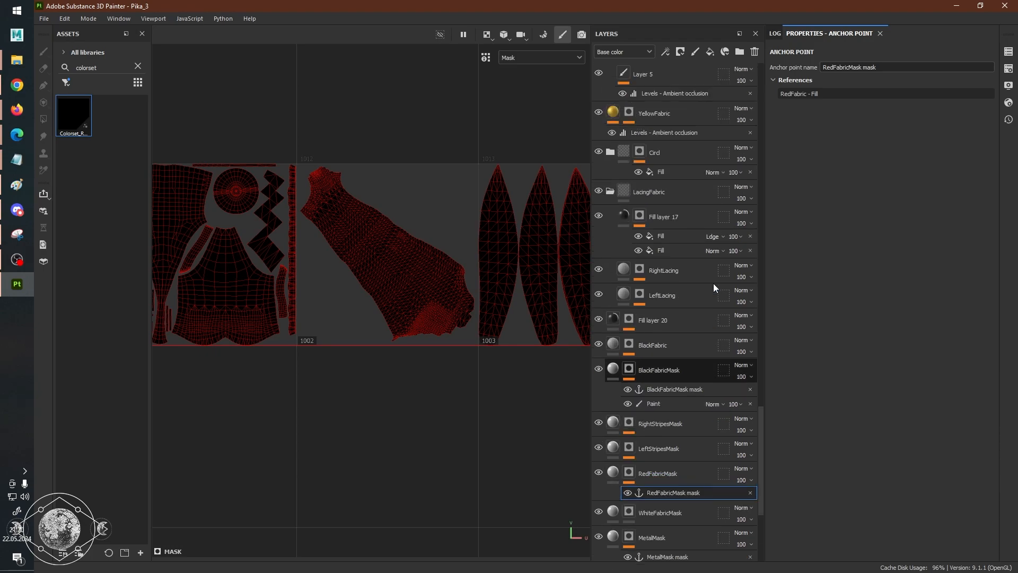
{"action": "scroll", "coordinate": [710, 285], "scroll_direction": "up", "scroll_amount": 5}
{"action": "scroll", "coordinate": [698, 290], "scroll_direction": "down", "scroll_amount": 10}
{"action": "scroll", "coordinate": [691, 293], "scroll_direction": "down", "scroll_amount": 10}
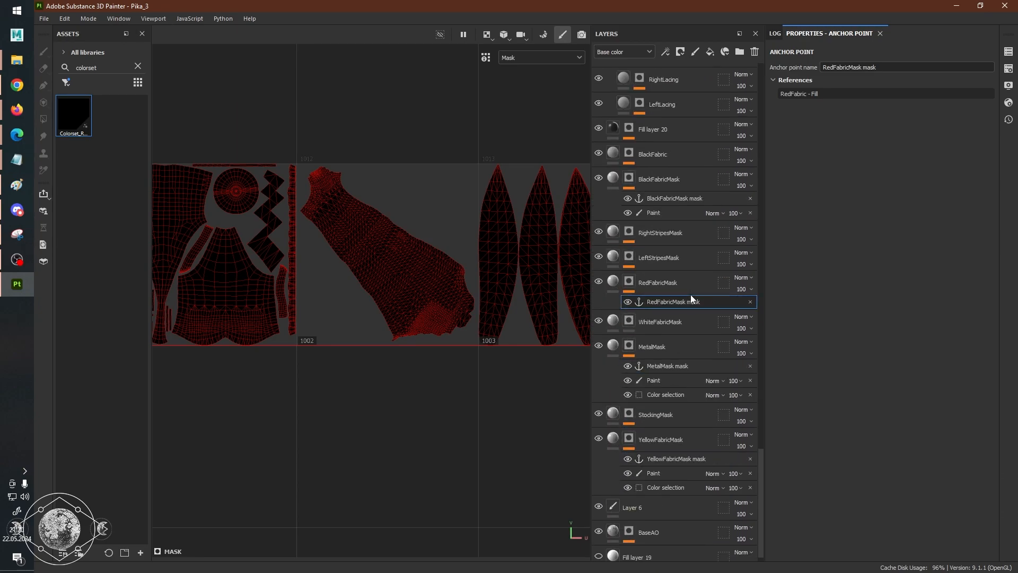
{"action": "left_click", "coordinate": [680, 303]}
{"action": "middle_click_drag", "start_coordinate": [317, 303], "coordinate": [473, 333]}
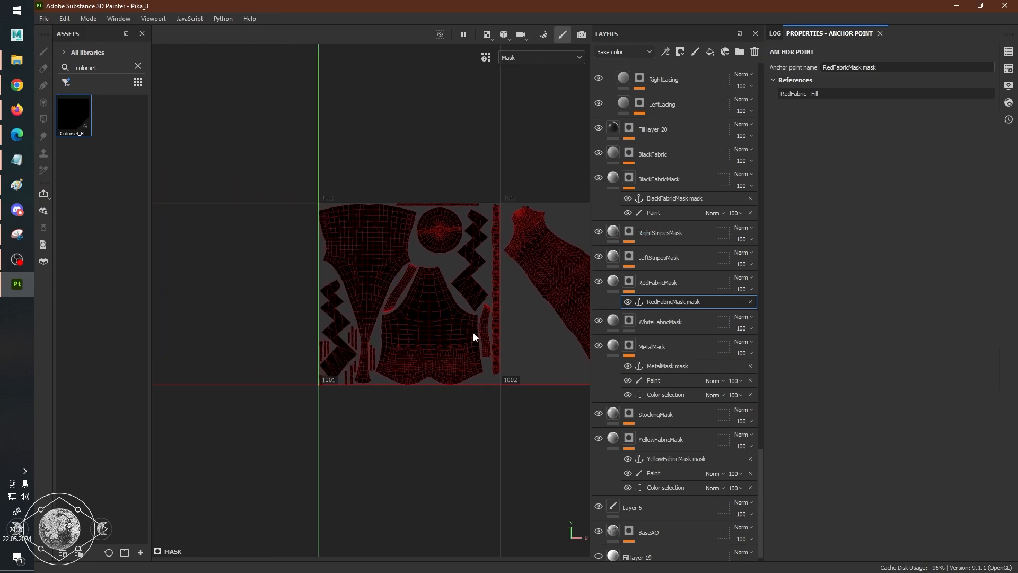
Select Fill layer 27 at the top of the layer stack and return the 2D view to the full material display.
{"action": "scroll", "coordinate": [724, 278], "scroll_direction": "up", "scroll_amount": 10}
{"action": "scroll", "coordinate": [682, 335], "scroll_direction": "up", "scroll_amount": 15}
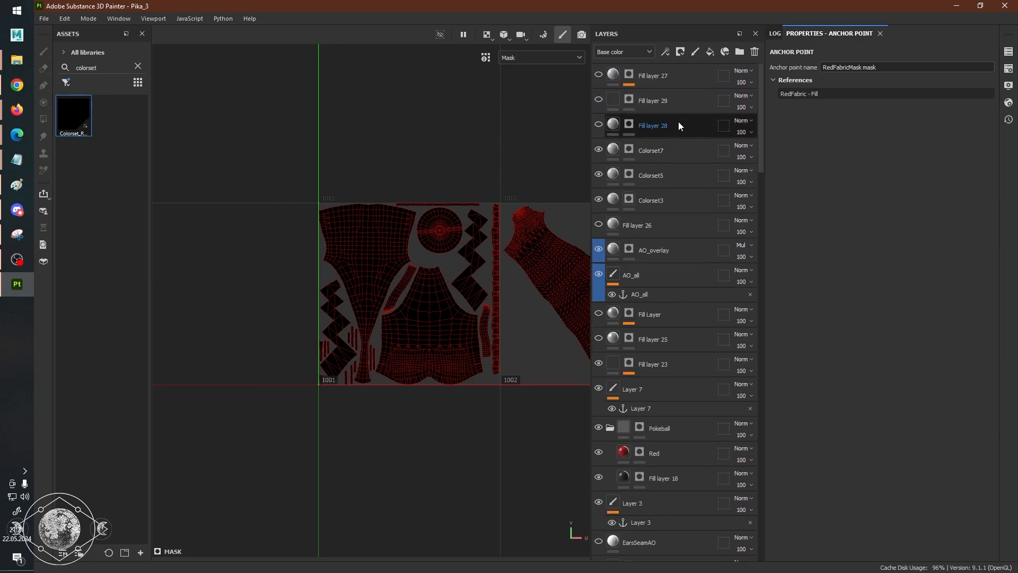
{"action": "left_click", "coordinate": [673, 75]}
{"action": "scroll", "coordinate": [472, 260], "scroll_direction": "up", "scroll_amount": 3}
{"action": "scroll", "coordinate": [440, 281], "scroll_direction": "up", "scroll_amount": 2}
{"action": "middle_click_drag", "start_coordinate": [440, 281], "coordinate": [478, 289]}
{"action": "key", "text": "m"}
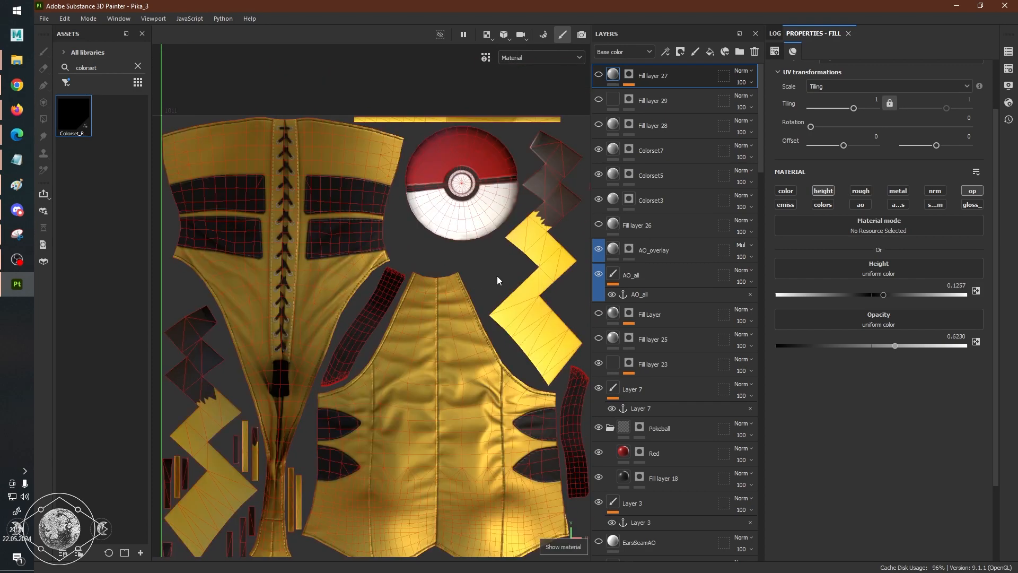
Add a fill layer above Fill layer 27 with only the ao_mask channel enabled, and check the material in the 2D view.
{"action": "left_click", "coordinate": [714, 53]}
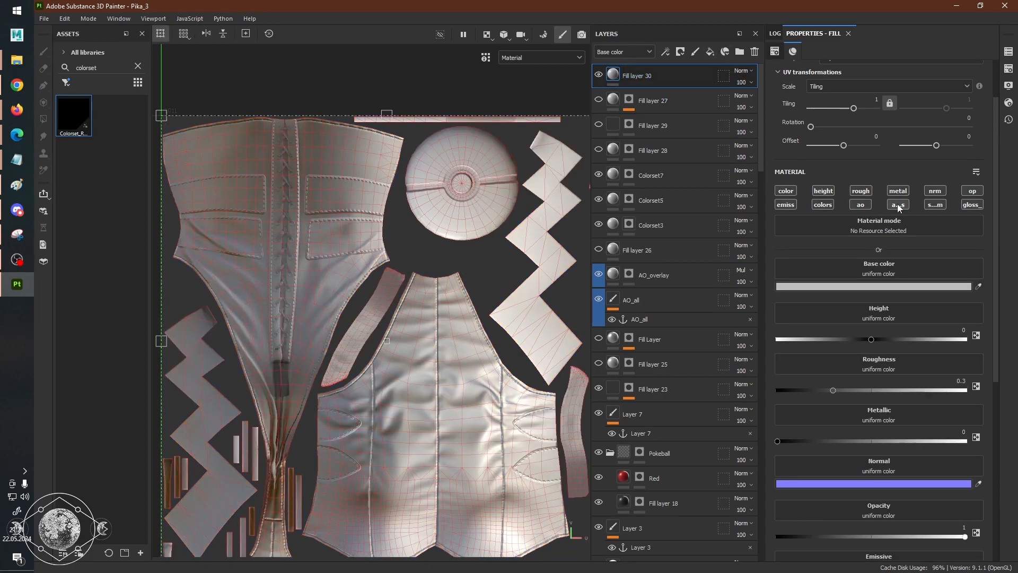
{"action": "left_click", "coordinate": [897, 204]}
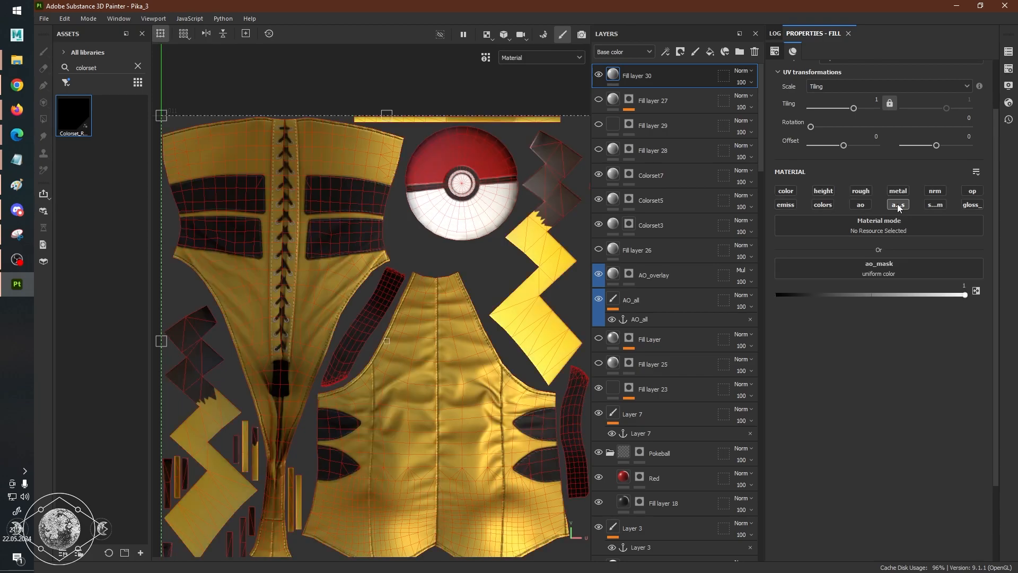
{"action": "scroll", "coordinate": [480, 261], "scroll_direction": "down", "scroll_amount": 2}
{"action": "scroll", "coordinate": [480, 261], "scroll_direction": "up", "scroll_amount": 5}
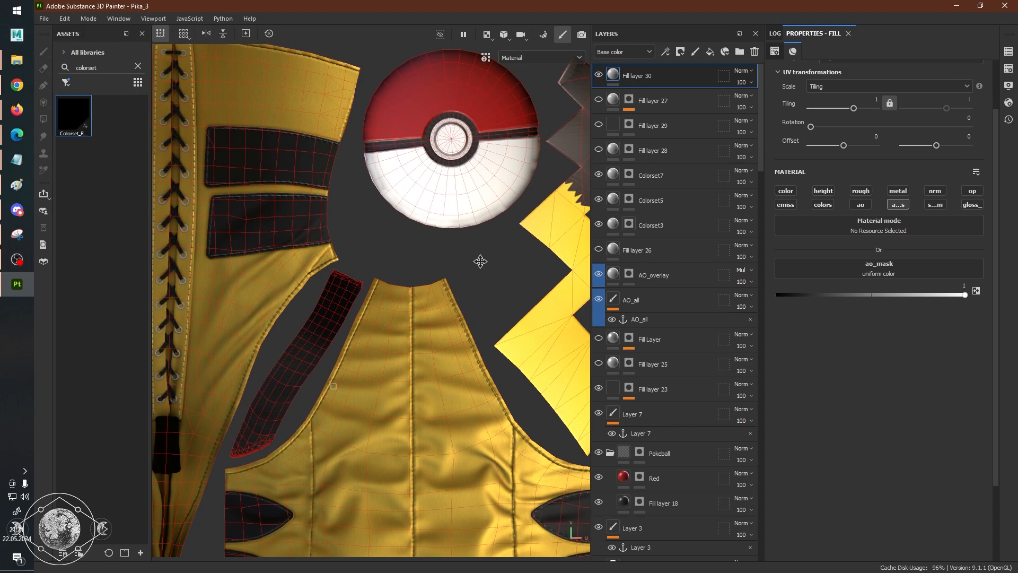
{"action": "scroll", "coordinate": [480, 261], "scroll_direction": "up", "scroll_amount": 2}
{"action": "scroll", "coordinate": [480, 261], "scroll_direction": "down", "scroll_amount": 3}
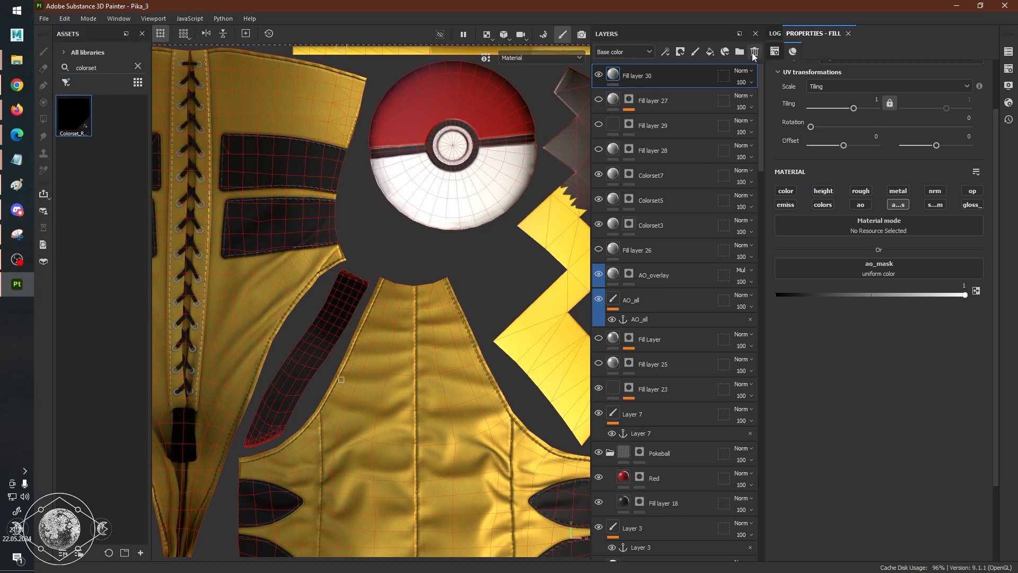
Show the Ambient occlusion channel in the 2D view framed on the first UV tile, and delete the ao_mask fill layer.
{"action": "middle_click_drag", "start_coordinate": [394, 313], "coordinate": [403, 289]}
{"action": "key", "text": "c"}
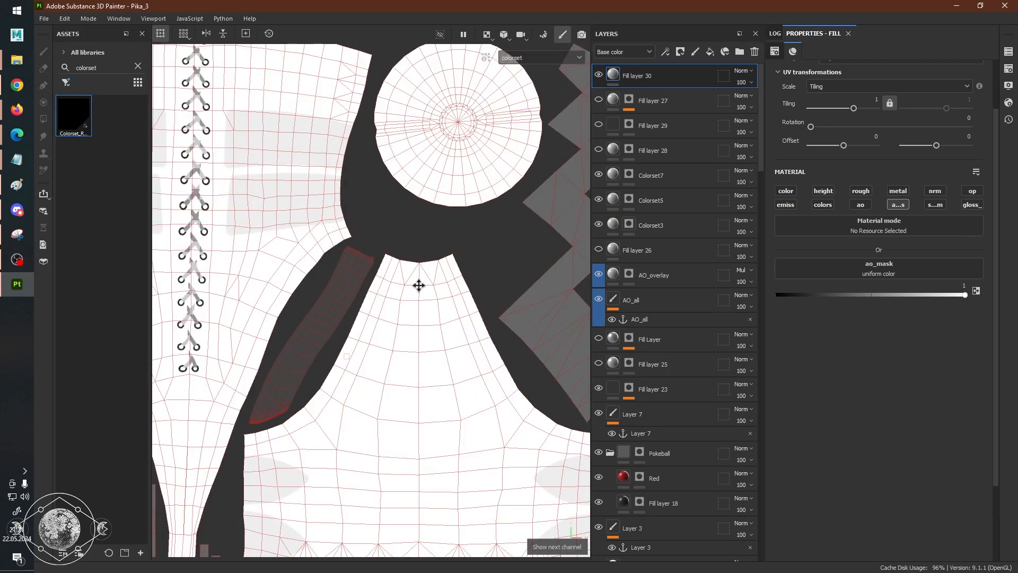
{"action": "key", "text": "shift+c"}
{"action": "key", "text": "f"}
{"action": "middle_click_drag", "start_coordinate": [416, 287], "coordinate": [426, 244]}
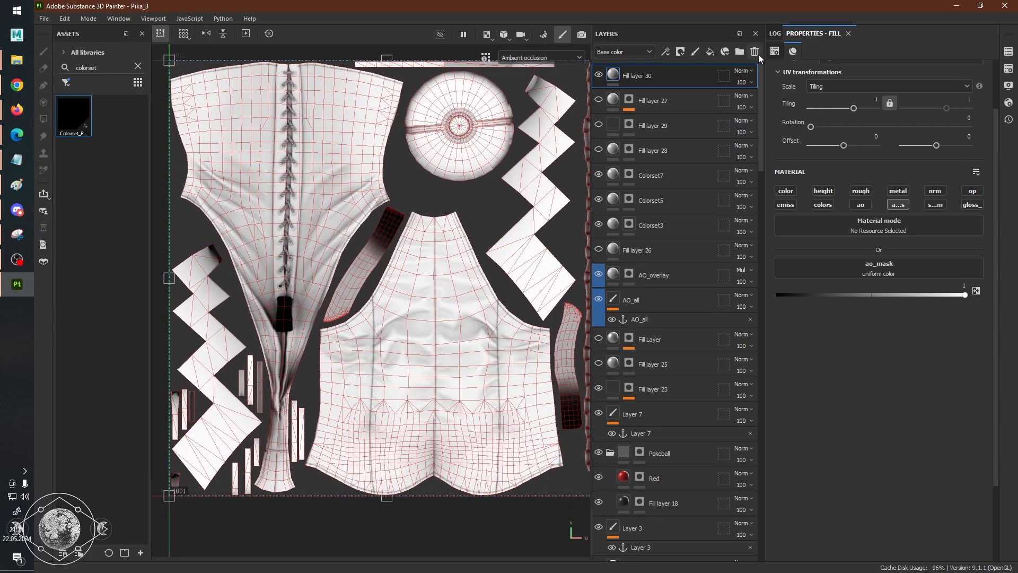
{"action": "left_click", "coordinate": [755, 52]}
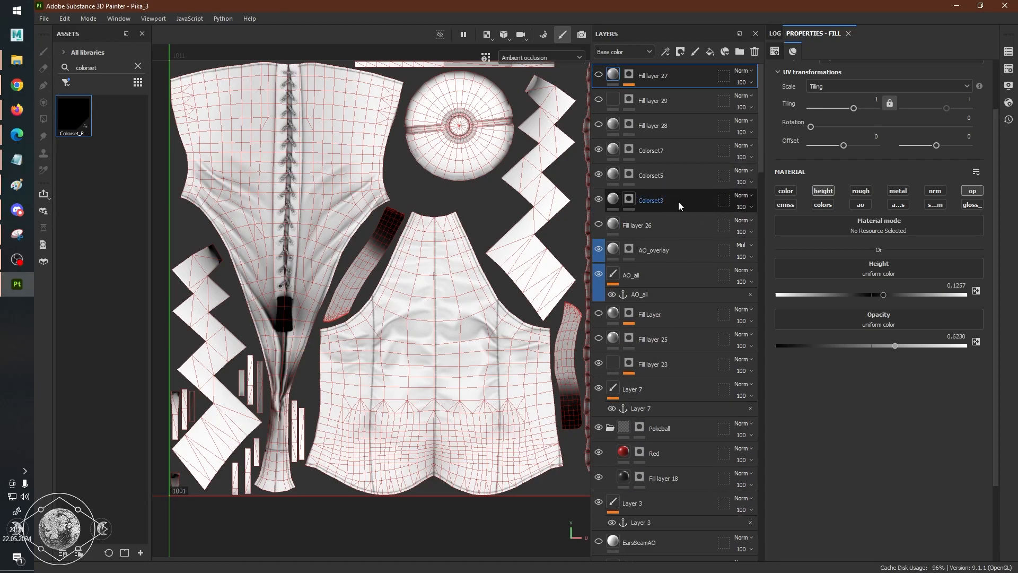
Add a paint layer at the top of the stack and set its Ambient occlusion blending mode to Passthrough.
{"action": "left_click", "coordinate": [697, 52]}
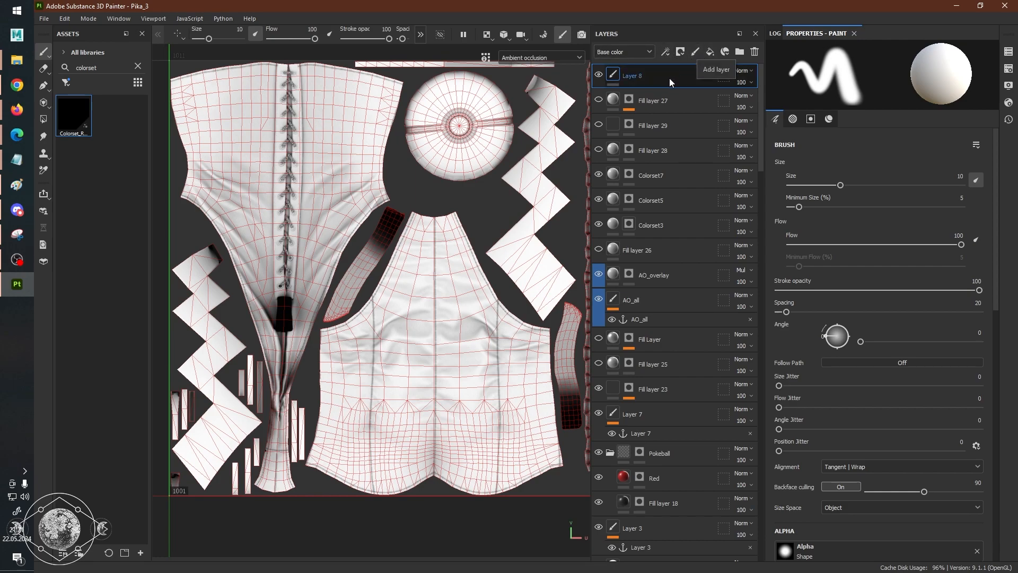
{"action": "left_click", "coordinate": [640, 53]}
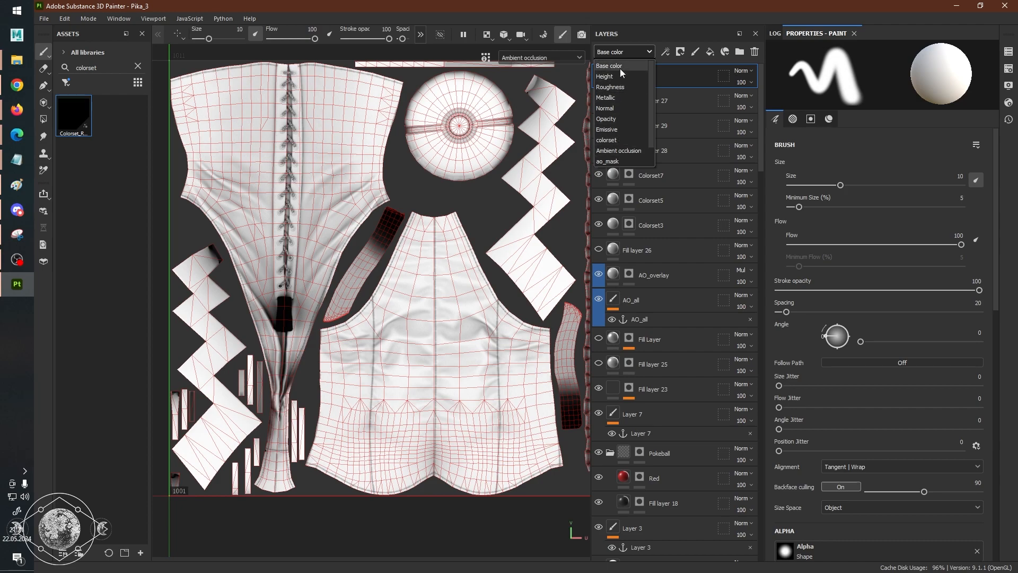
{"action": "left_click", "coordinate": [618, 152]}
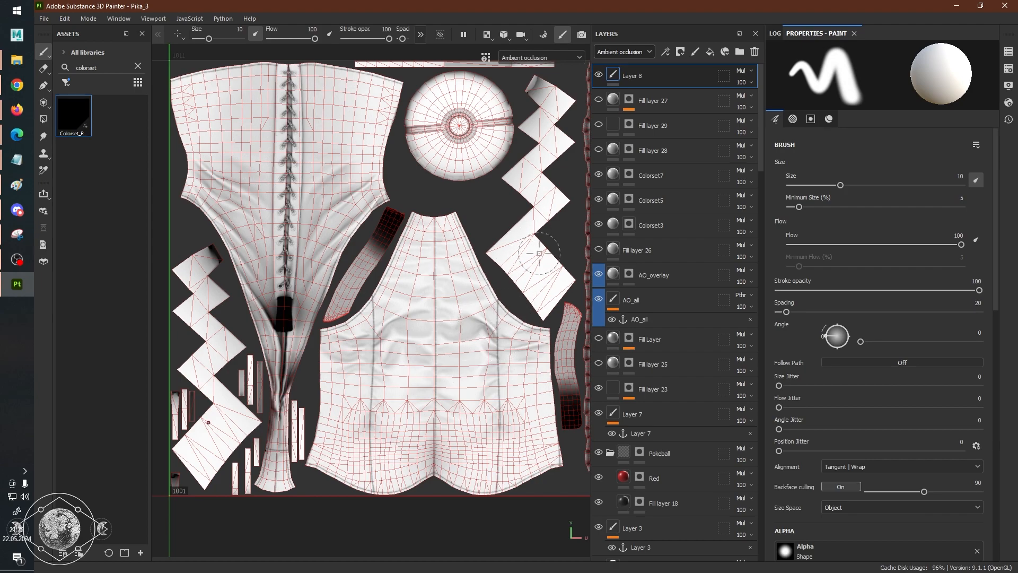
{"action": "left_click", "coordinate": [751, 70]}
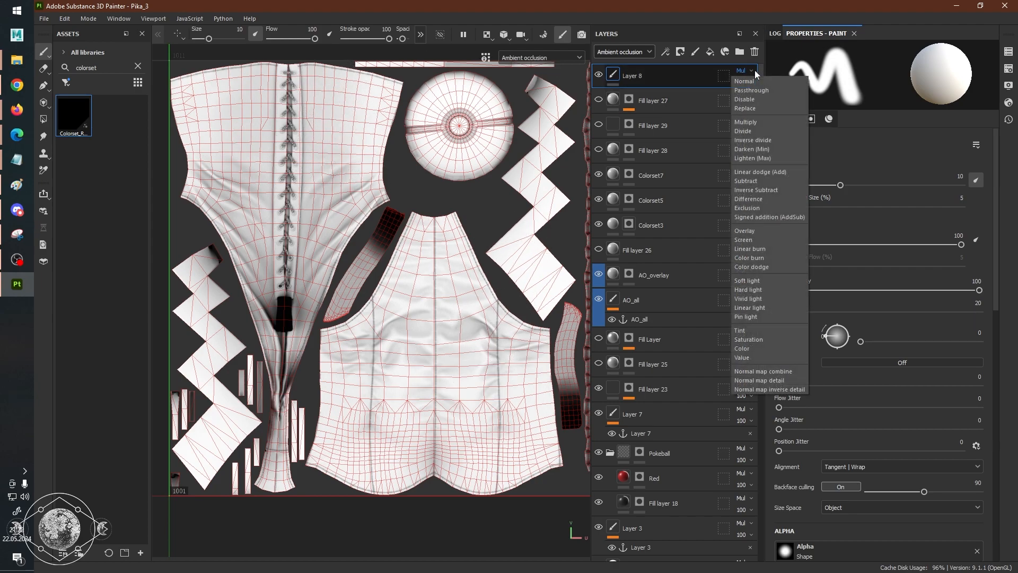
{"action": "left_click", "coordinate": [773, 91]}
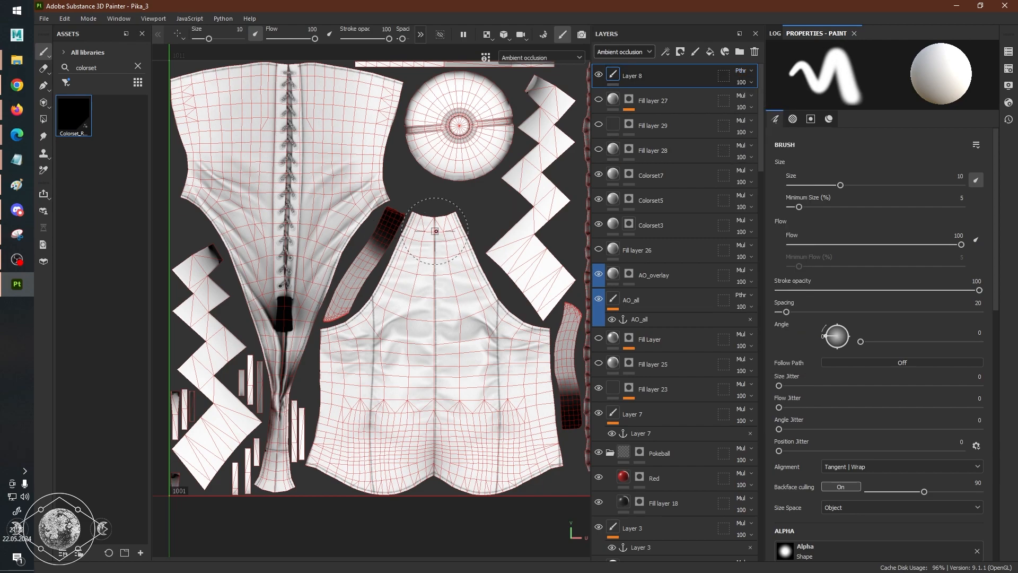
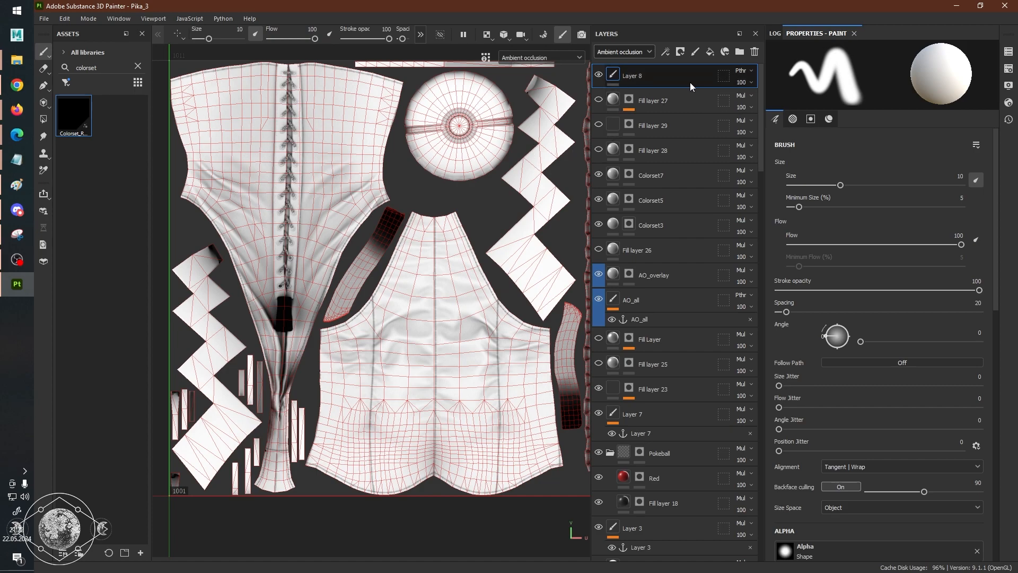
Try Normal as Layer 8's Ambient occlusion blending mode, and set it back to Passthrough.
{"action": "left_click", "coordinate": [741, 71]}
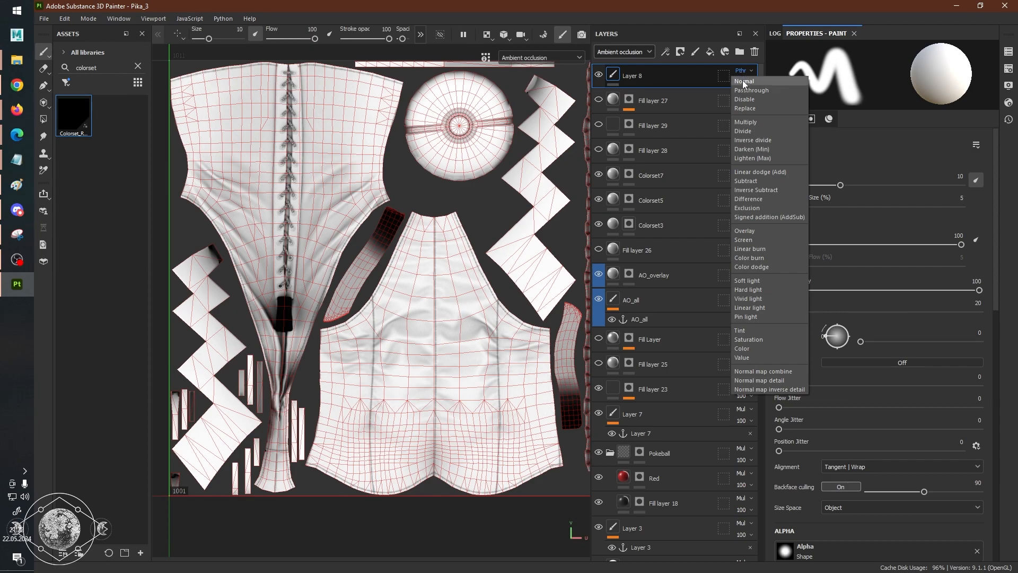
{"action": "left_click", "coordinate": [743, 80]}
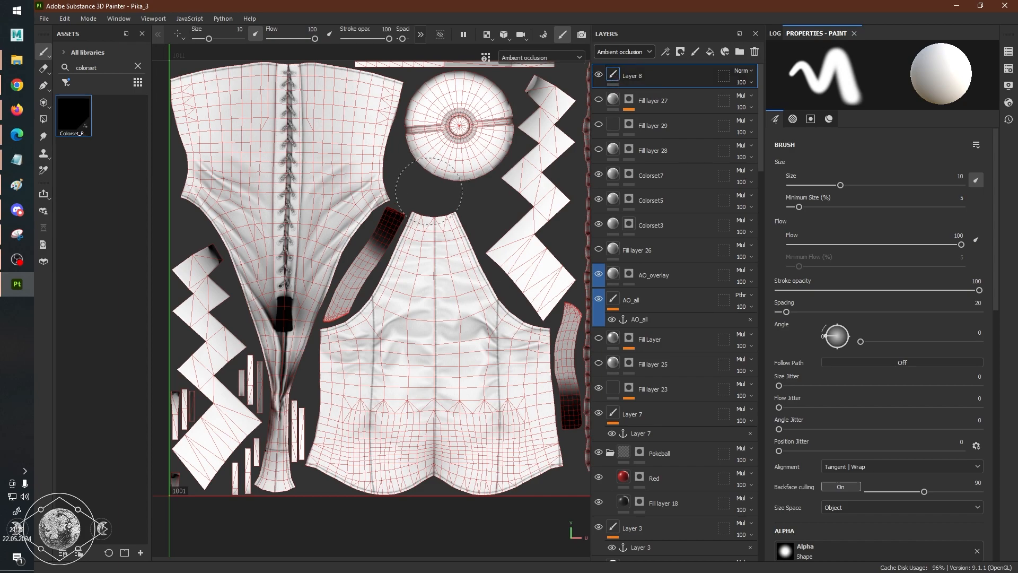
{"action": "left_click", "coordinate": [747, 70]}
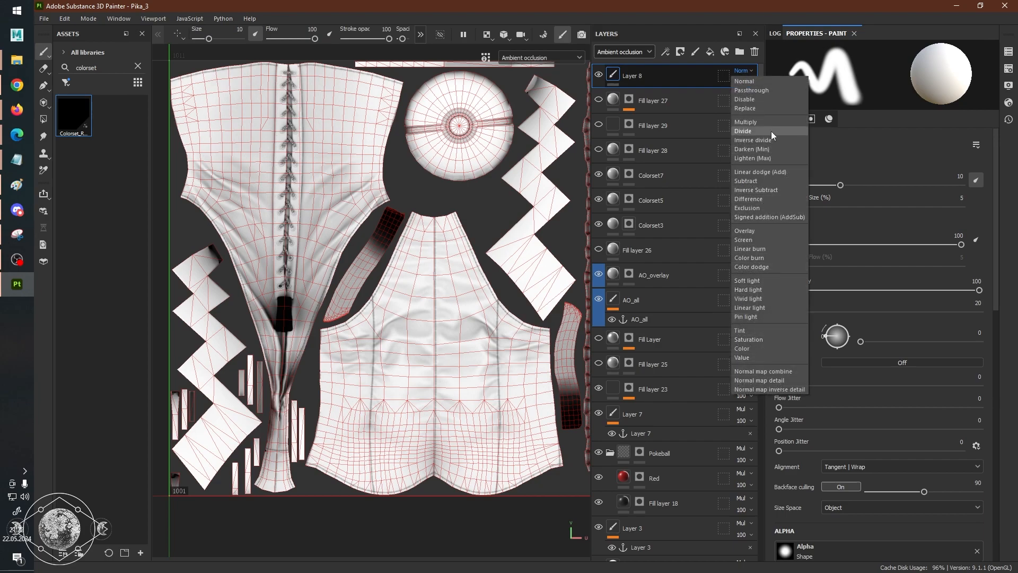
{"action": "left_click", "coordinate": [760, 91]}
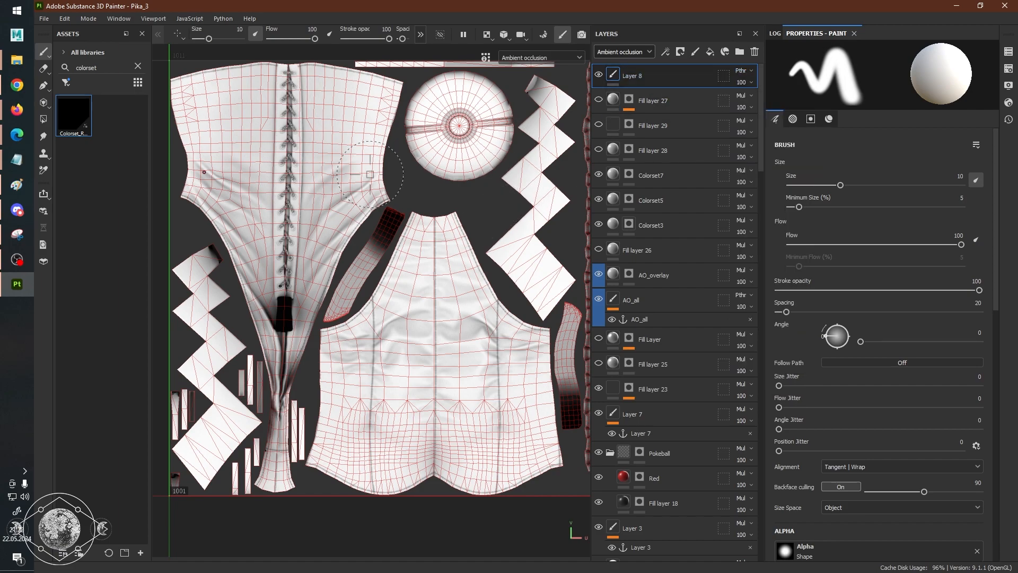
Add an anchor point to Layer 8 and rename it "AO anchor".
{"action": "right_click", "coordinate": [646, 74]}
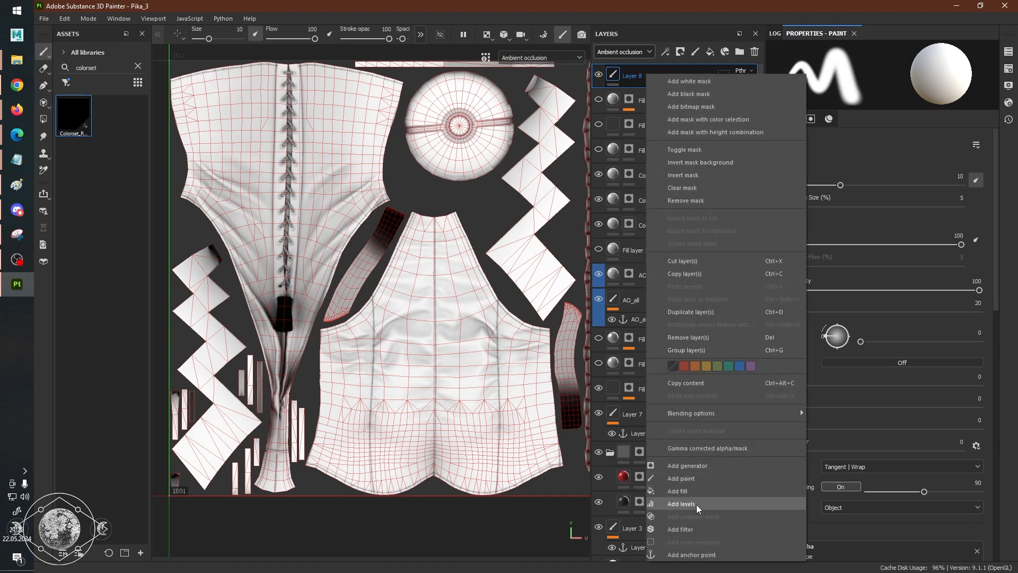
{"action": "left_click", "coordinate": [692, 555]}
{"action": "double_click", "coordinate": [657, 97]}
{"action": "type", "text": "AO"}
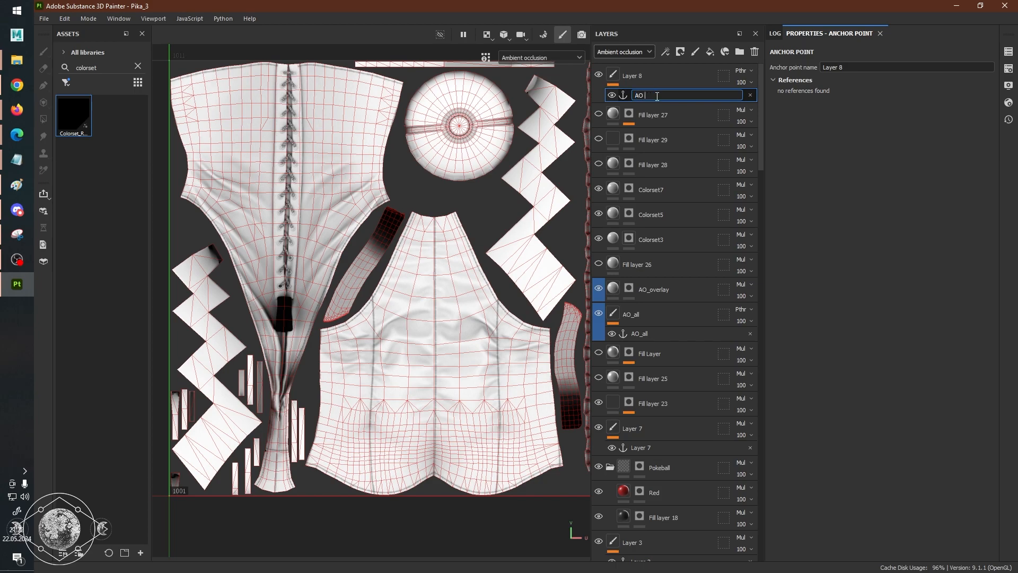
{"action": "type", "text": " anchor"}
{"action": "key", "text": "Return"}
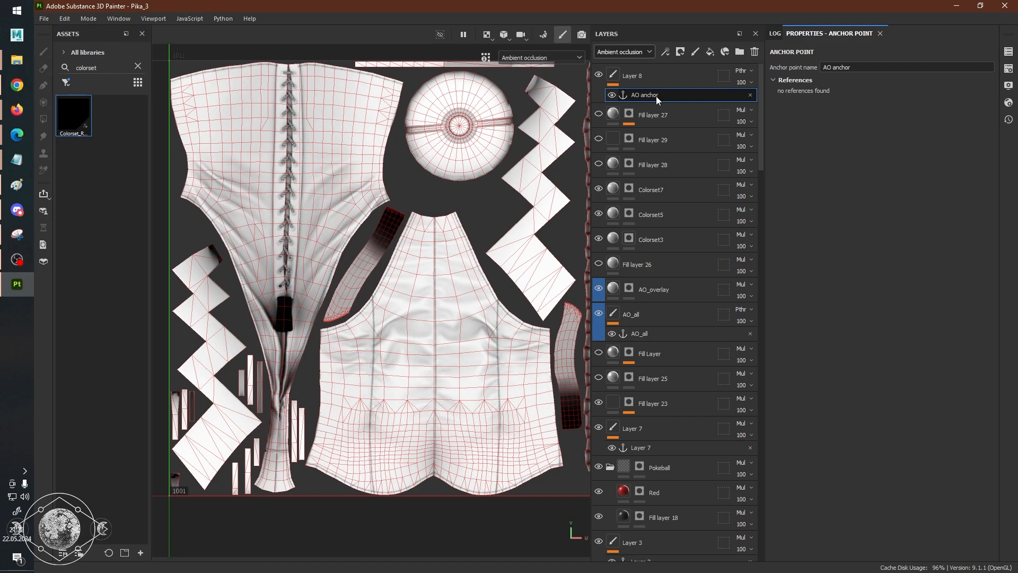
Add a fill layer above Layer 8 with only the ao_mask channel enabled, and use AO anchor as its ao_mask source.
{"action": "left_click", "coordinate": [663, 81]}
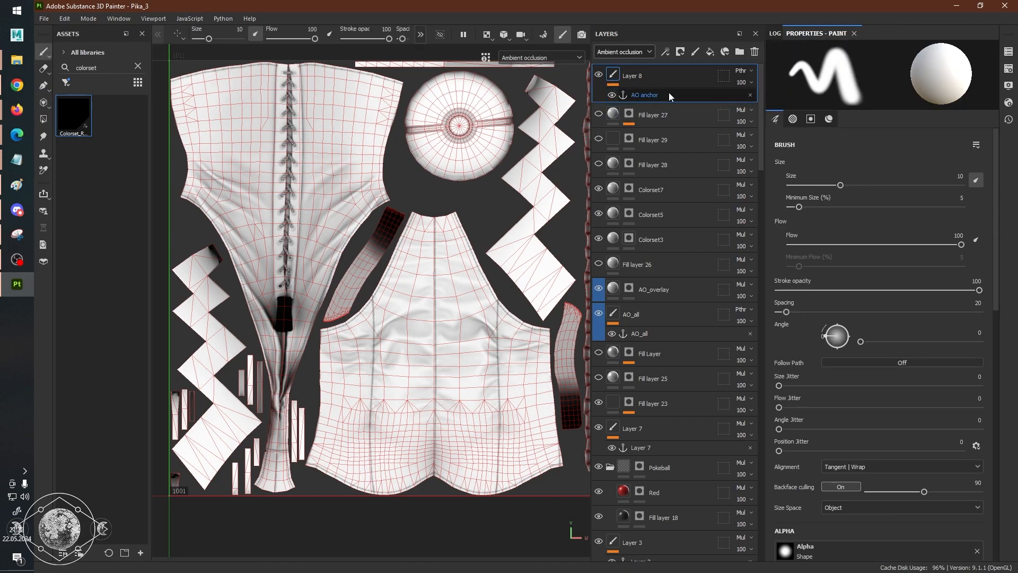
{"action": "left_click", "coordinate": [714, 53]}
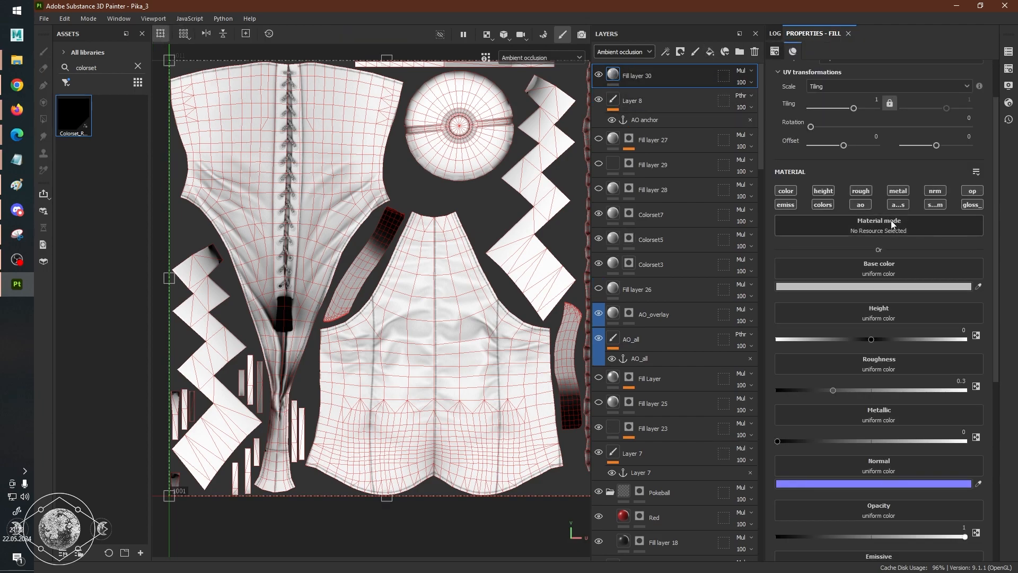
{"action": "left_click", "coordinate": [901, 205]}
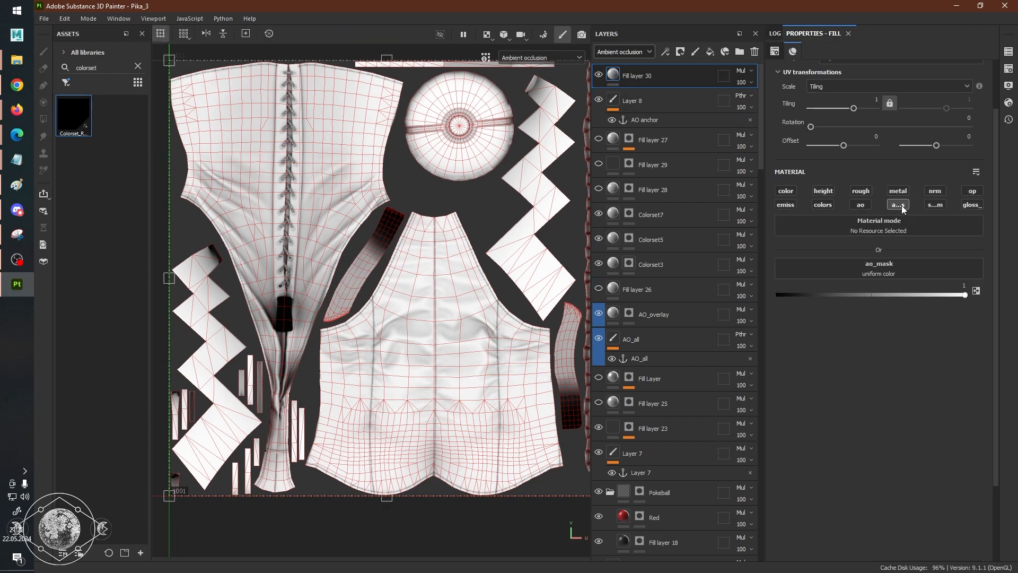
{"action": "left_click", "coordinate": [893, 269]}
{"action": "left_click", "coordinate": [929, 281]}
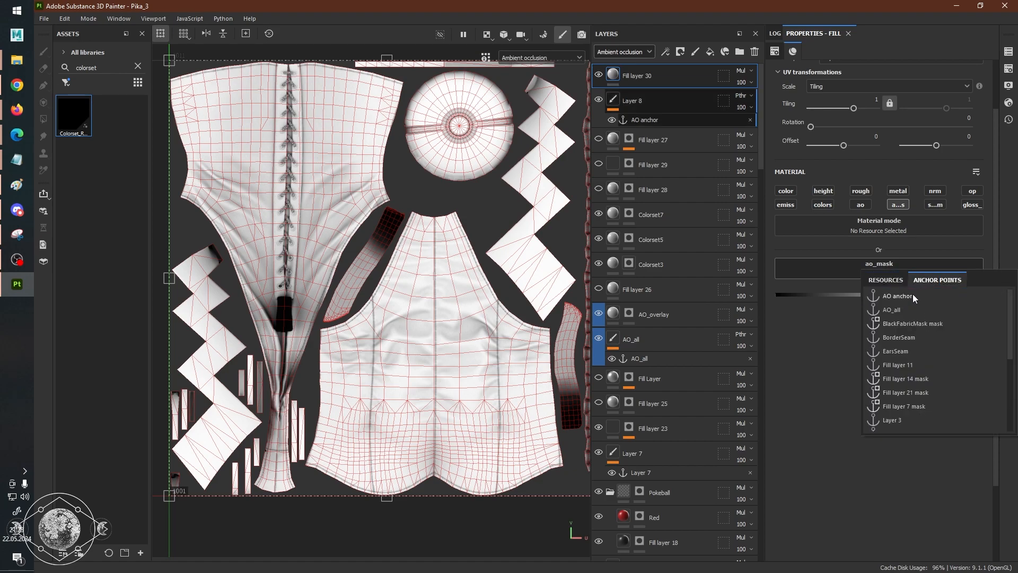
{"action": "left_click", "coordinate": [912, 294]}
Show the ao_mask channel in the 2D view, framed on the first UV tile.
{"action": "key", "text": "c"}
{"action": "scroll", "coordinate": [484, 254], "scroll_direction": "down", "scroll_amount": 2}
{"action": "scroll", "coordinate": [530, 262], "scroll_direction": "up", "scroll_amount": 3}
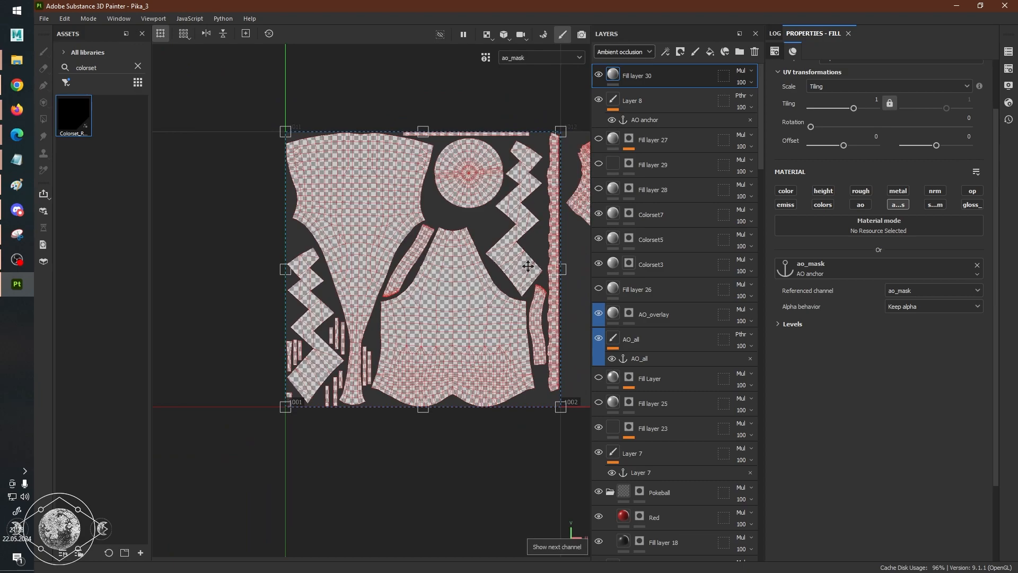
{"action": "scroll", "coordinate": [518, 268], "scroll_direction": "down", "scroll_amount": 2}
{"action": "scroll", "coordinate": [518, 268], "scroll_direction": "up", "scroll_amount": 3}
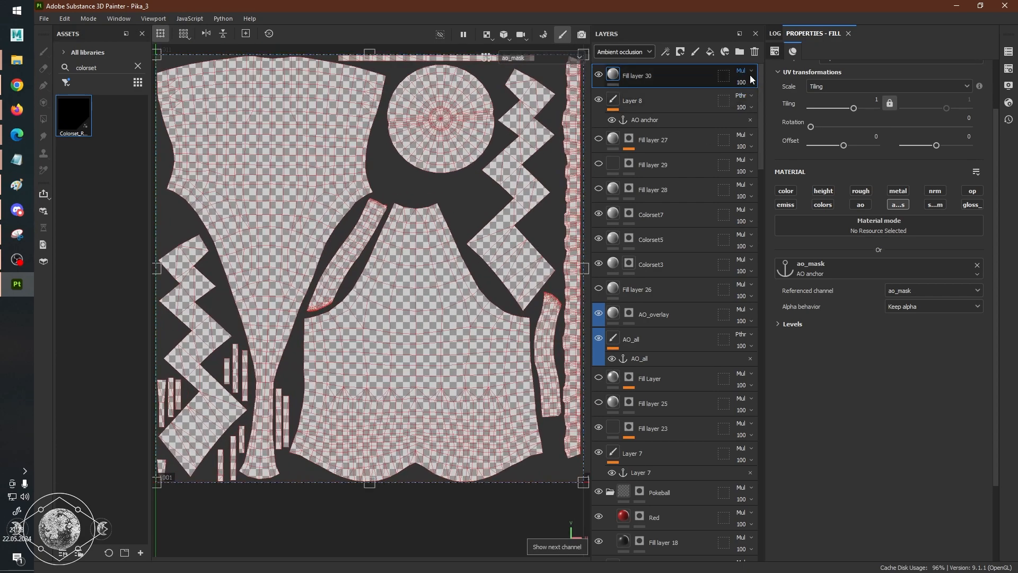
Try the Normal and Replace blending modes on the top fill layer, and return it to Normal.
{"action": "left_click", "coordinate": [747, 72]}
{"action": "left_click", "coordinate": [750, 81]}
{"action": "left_click", "coordinate": [746, 68]}
{"action": "left_click", "coordinate": [752, 108]}
{"action": "left_click", "coordinate": [747, 71]}
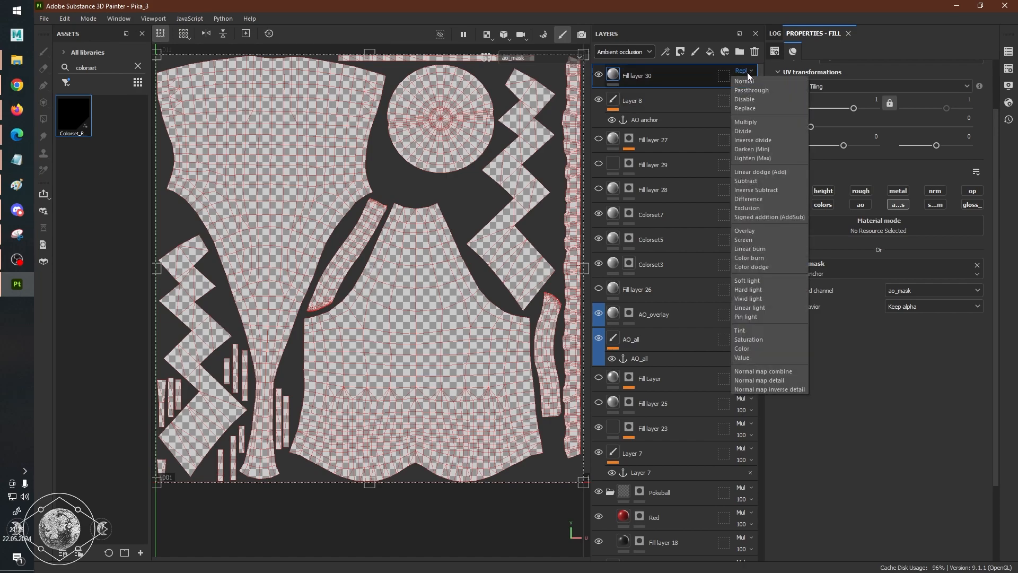
{"action": "left_click", "coordinate": [747, 79]}
{"action": "scroll", "coordinate": [424, 196], "scroll_direction": "down", "scroll_amount": 1}
{"action": "scroll", "coordinate": [424, 196], "scroll_direction": "up", "scroll_amount": 1}
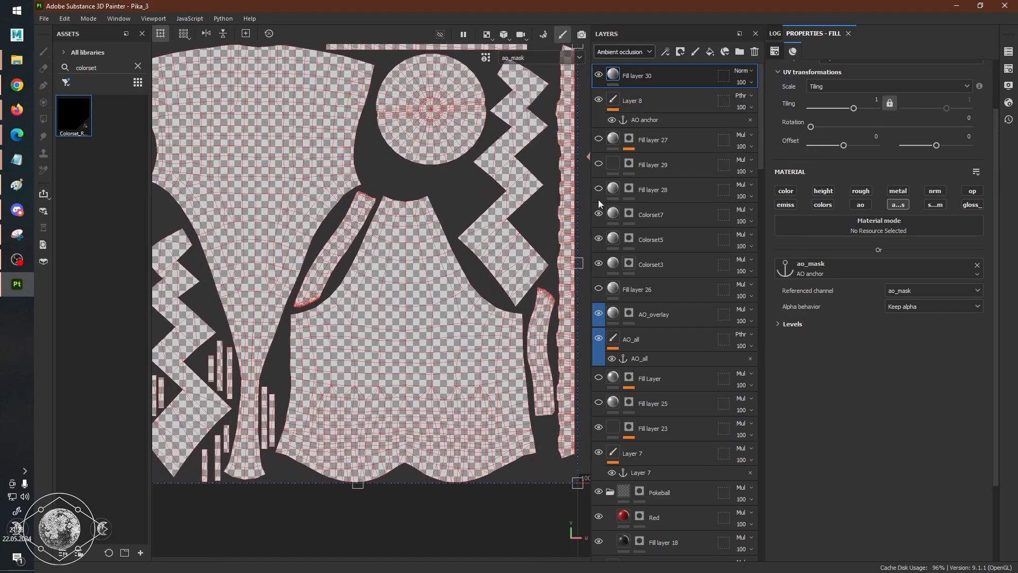
Try Extract alpha and Default background color as the anchor's alpha behavior, and set it back to Keep alpha.
{"action": "left_click", "coordinate": [914, 307]}
{"action": "left_click", "coordinate": [912, 326]}
{"action": "left_click", "coordinate": [915, 310]}
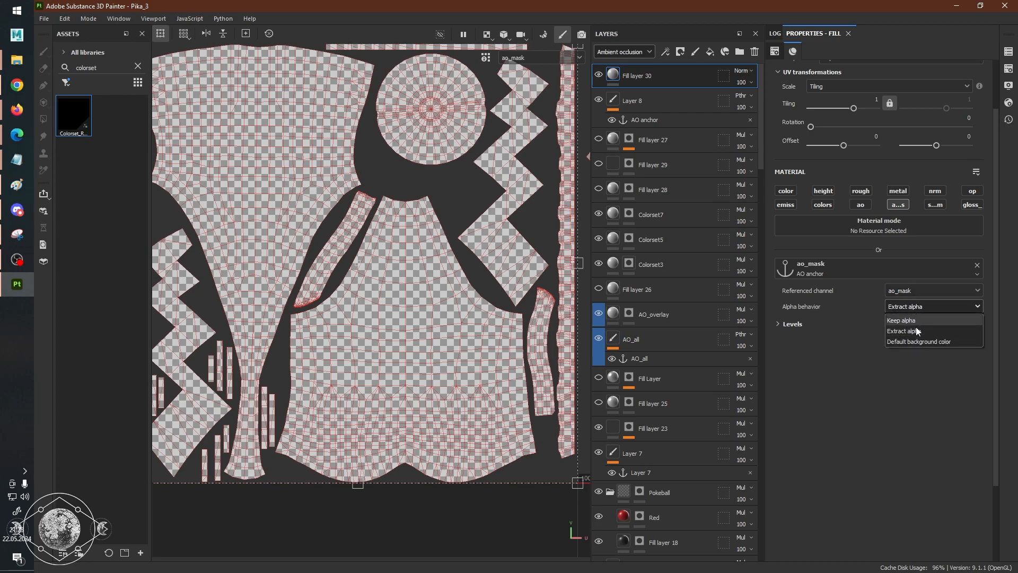
{"action": "left_click", "coordinate": [915, 343]}
{"action": "left_click", "coordinate": [918, 307]}
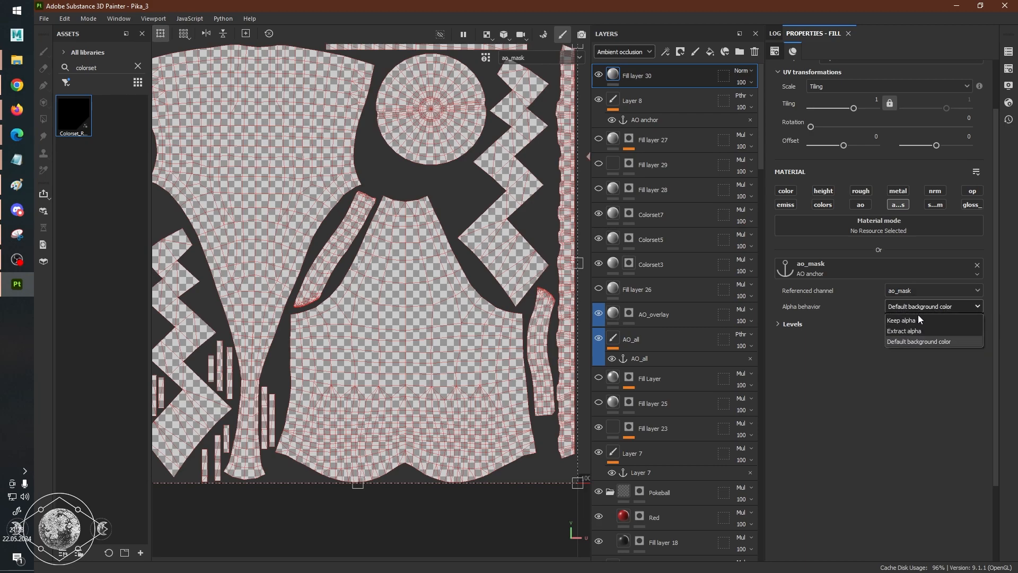
{"action": "left_click", "coordinate": [918, 320]}
Check Layer 8's properties, and set the blending mode of the fill layer above it to Replace.
{"action": "left_click", "coordinate": [692, 104]}
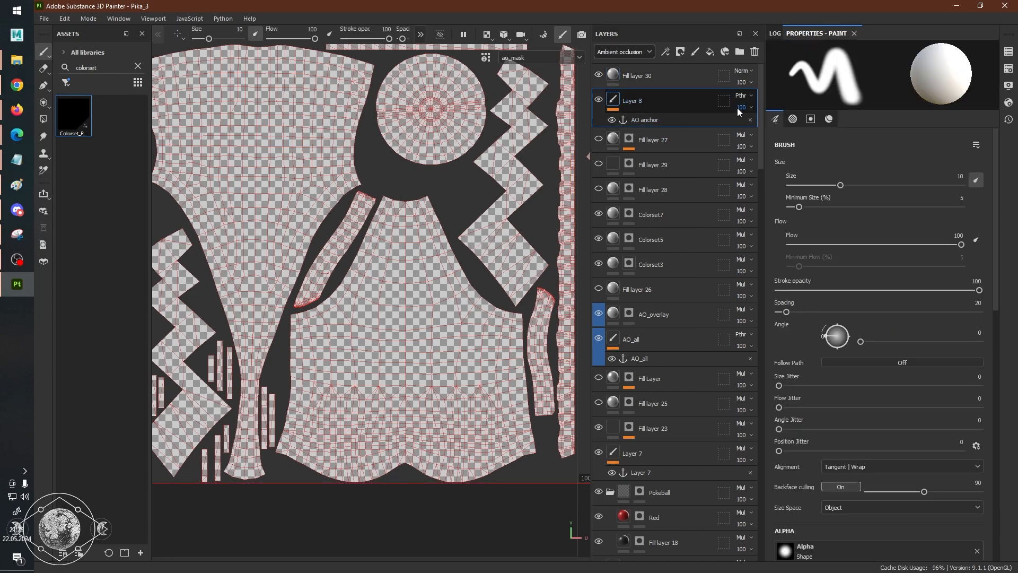
{"action": "left_click", "coordinate": [647, 70]}
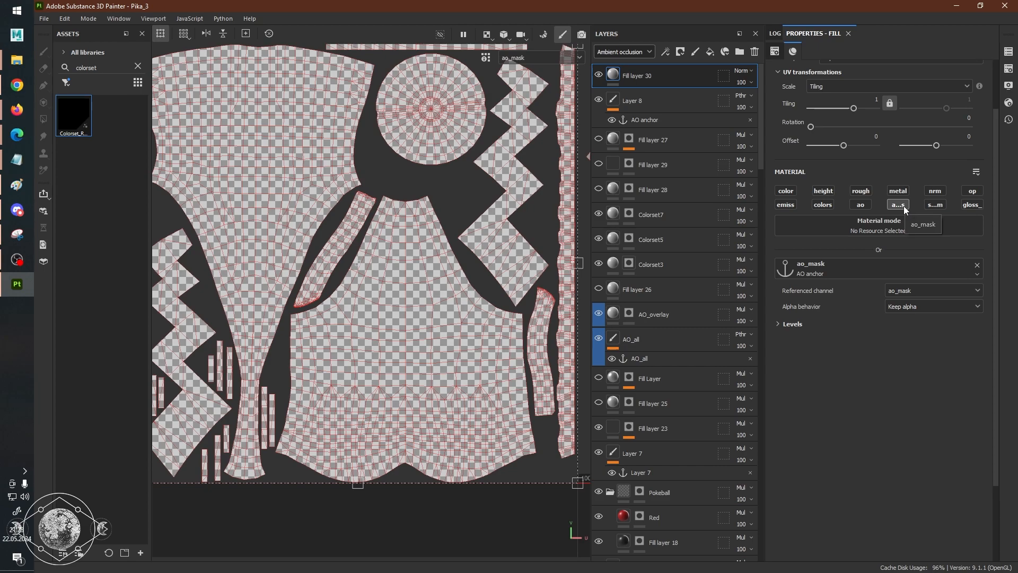
{"action": "left_click", "coordinate": [743, 70]}
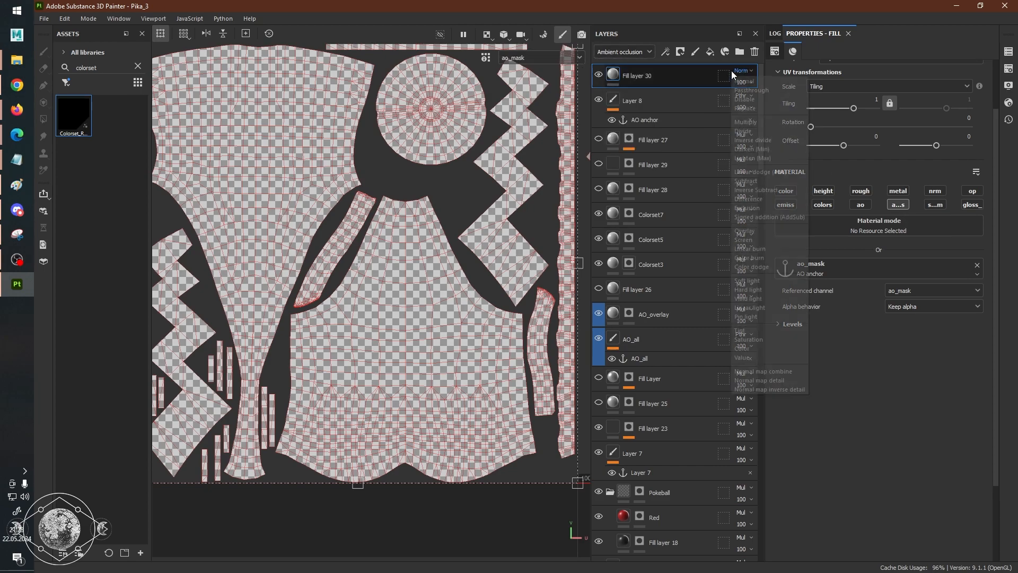
{"action": "left_click", "coordinate": [764, 107]}
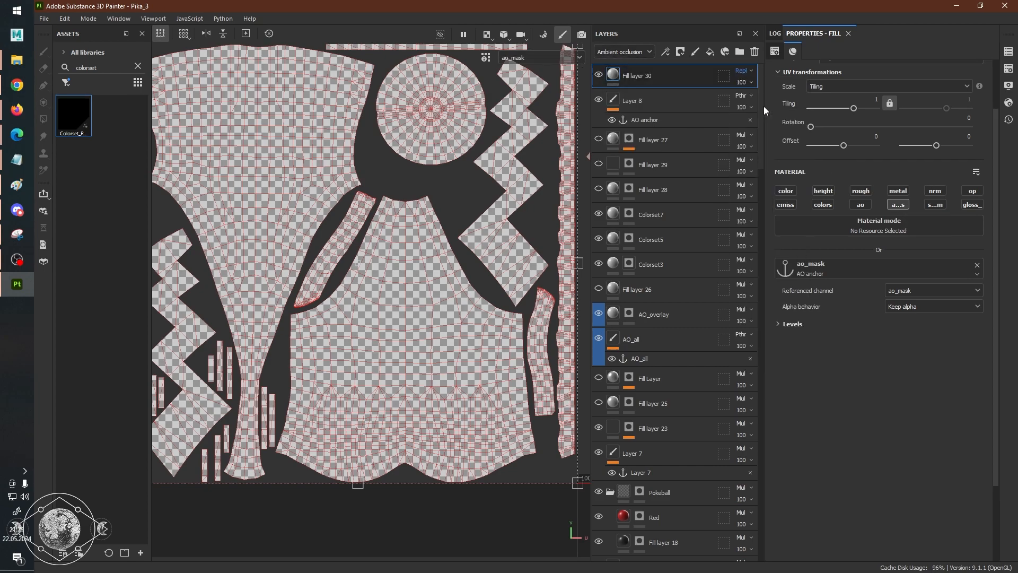
Examine the Ambient occlusion mixing options in the texture set settings, and choose Replace.
{"action": "left_click", "coordinate": [1008, 52]}
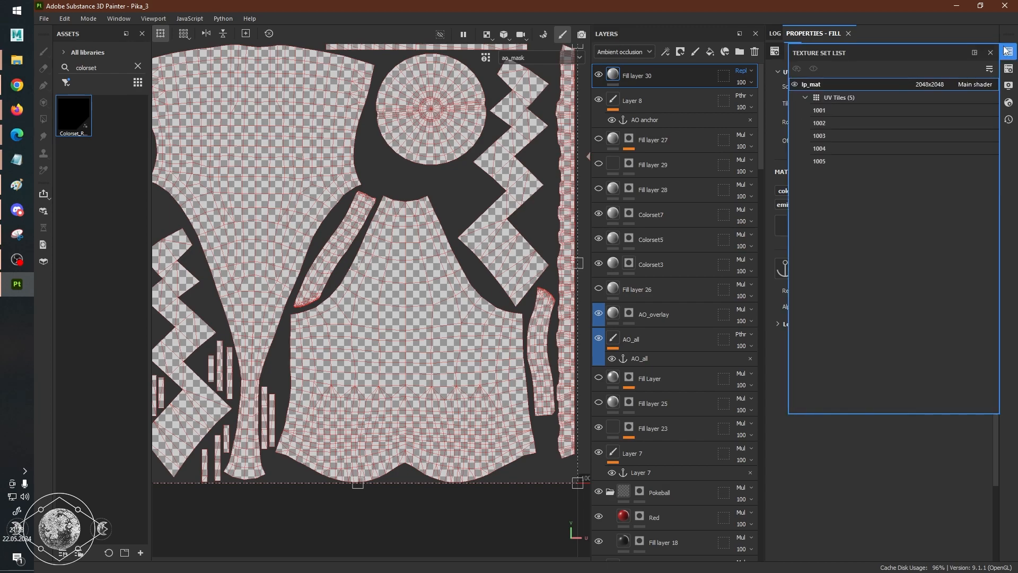
{"action": "left_click", "coordinate": [1008, 68]}
{"action": "left_click", "coordinate": [1007, 72]}
{"action": "left_click", "coordinate": [1007, 72]}
{"action": "left_click", "coordinate": [784, 113]}
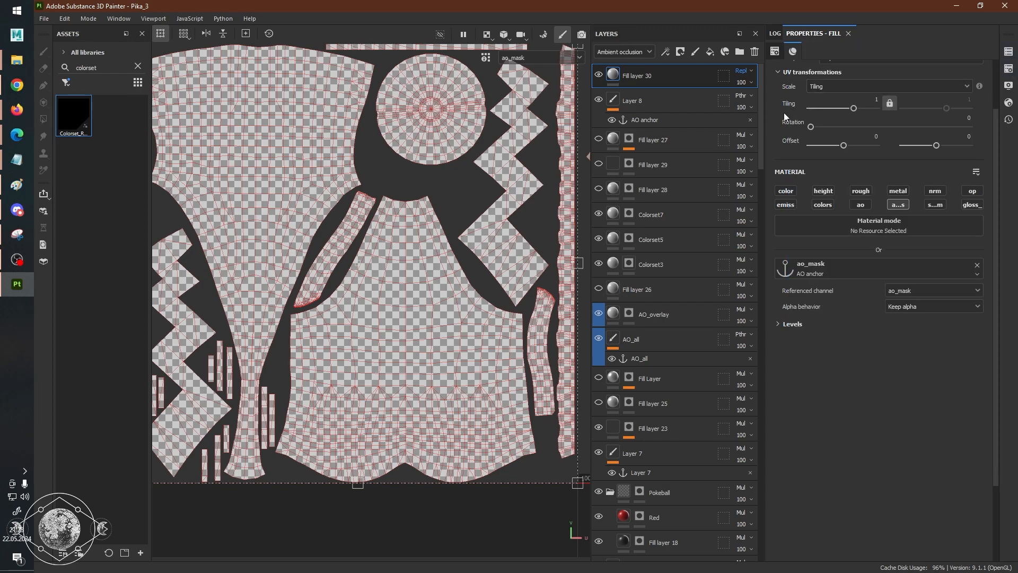
{"action": "left_click", "coordinate": [1009, 69]}
{"action": "scroll", "coordinate": [909, 246], "scroll_direction": "down", "scroll_amount": 2}
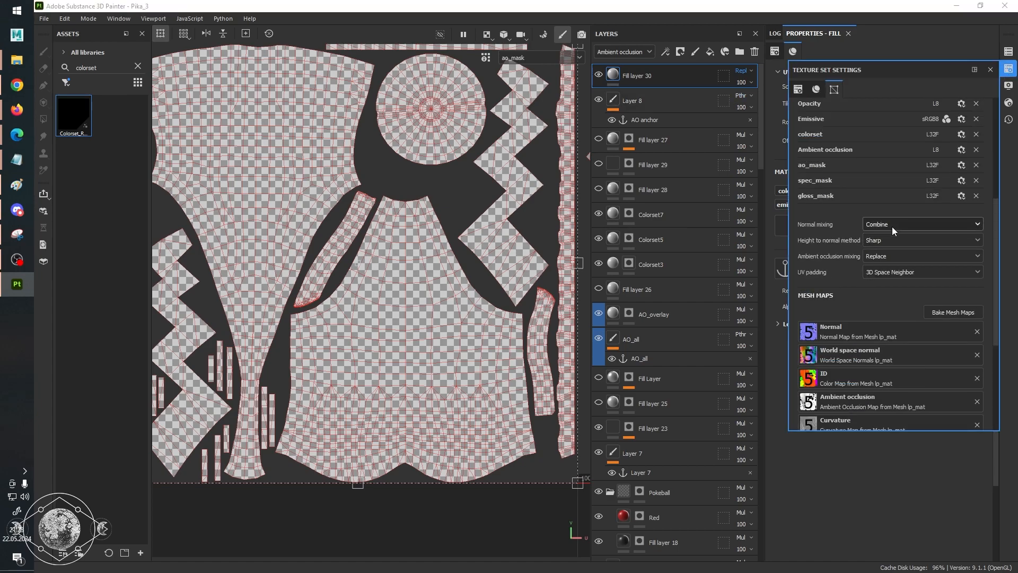
{"action": "left_click", "coordinate": [892, 260]}
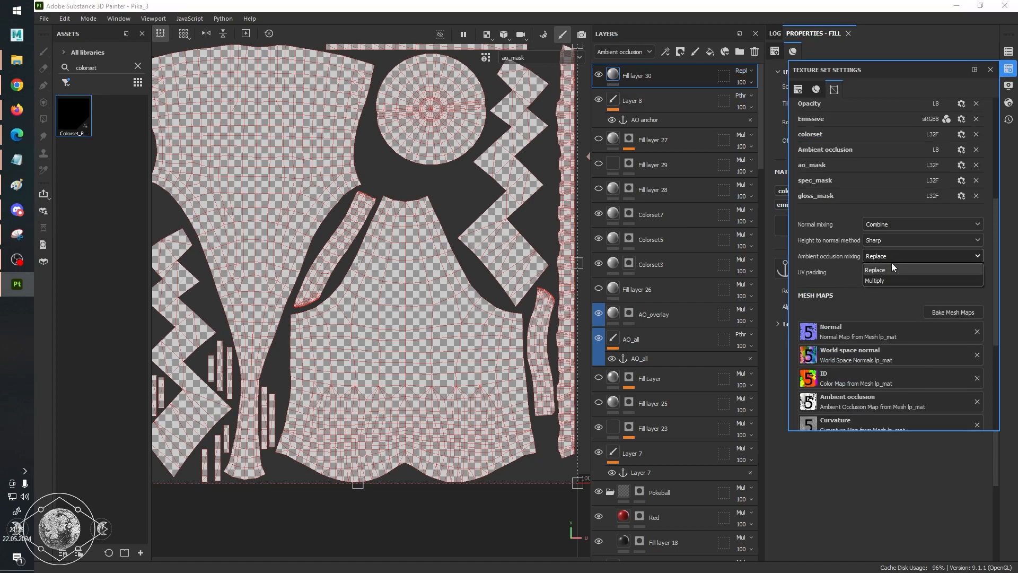
{"action": "left_click", "coordinate": [887, 269]}
{"action": "left_click", "coordinate": [891, 254]}
{"action": "left_click", "coordinate": [889, 268]}
{"action": "left_click", "coordinate": [992, 69]}
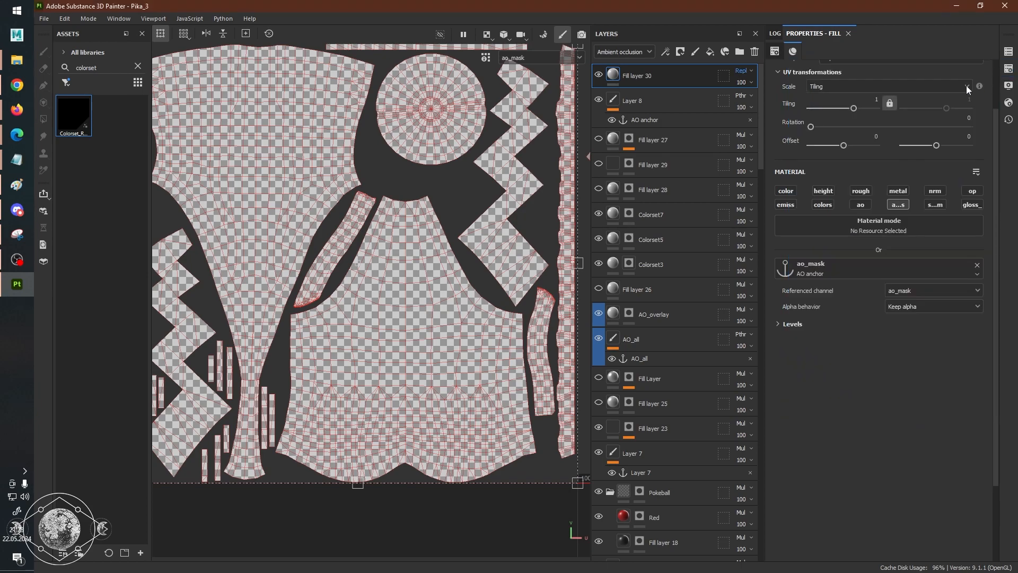
Set the ao_mask anchor's referenced channel to Ambient occlusion, and check the map in the 2D view.
{"action": "left_click", "coordinate": [916, 304]}
{"action": "left_click", "coordinate": [915, 304]}
{"action": "left_click", "coordinate": [790, 323]}
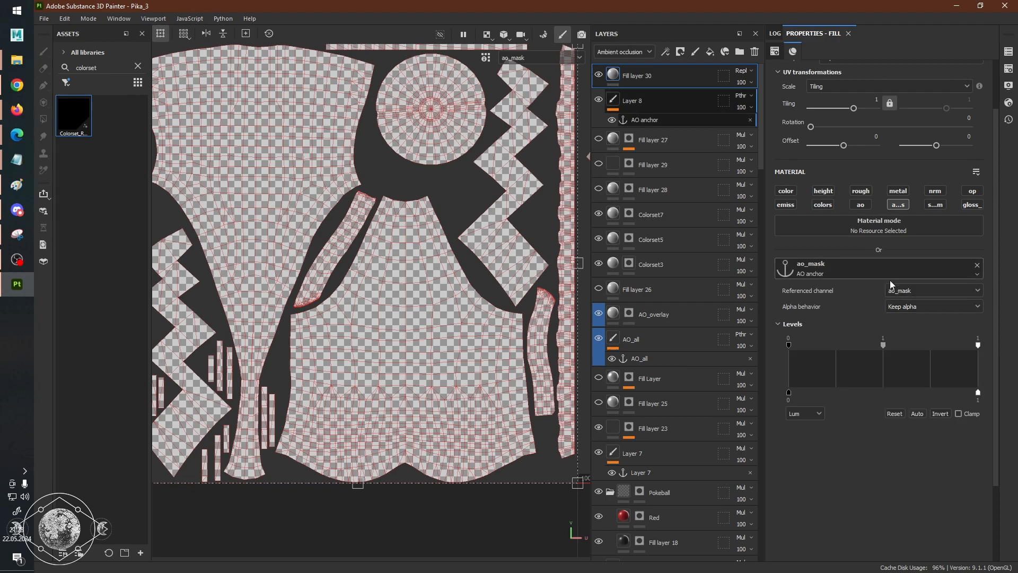
{"action": "left_click", "coordinate": [936, 291]}
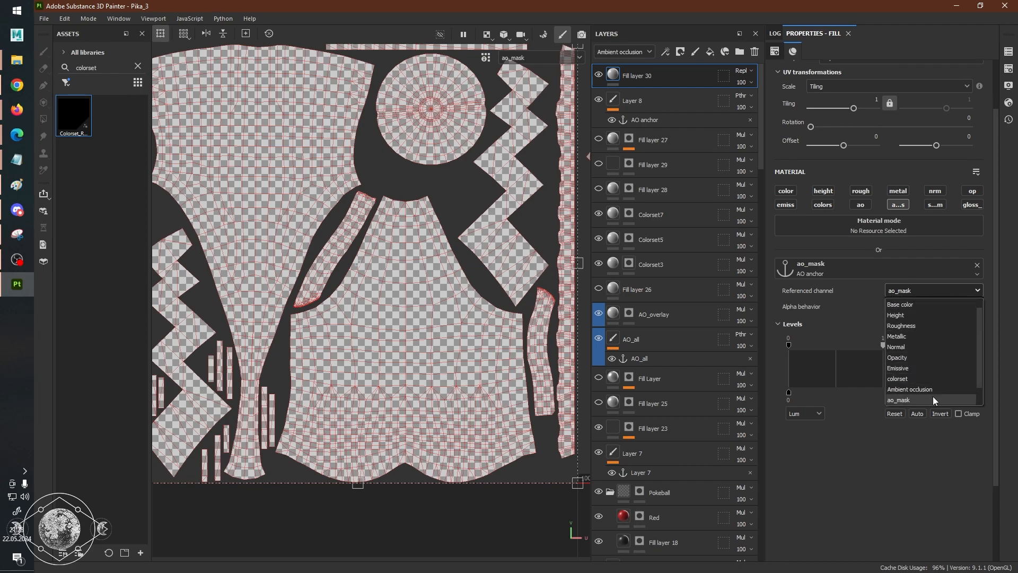
{"action": "left_click", "coordinate": [921, 390]}
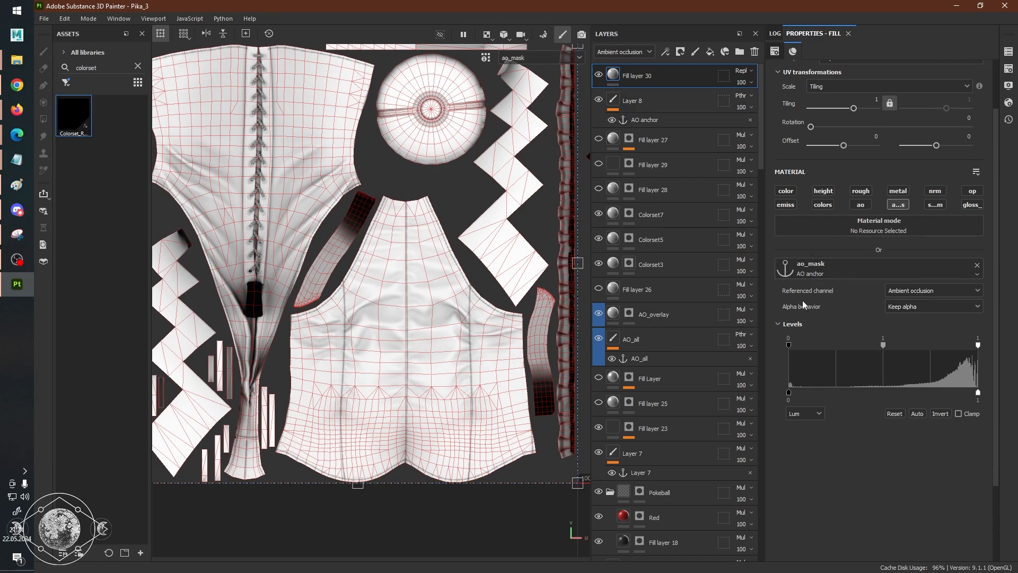
{"action": "scroll", "coordinate": [484, 286], "scroll_direction": "down", "scroll_amount": 2}
{"action": "middle_click_drag", "start_coordinate": [449, 235], "coordinate": [477, 258], "text": "alt"}
{"action": "right_click_drag", "start_coordinate": [428, 270], "coordinate": [481, 270], "text": "alt"}
{"action": "key", "text": "f"}
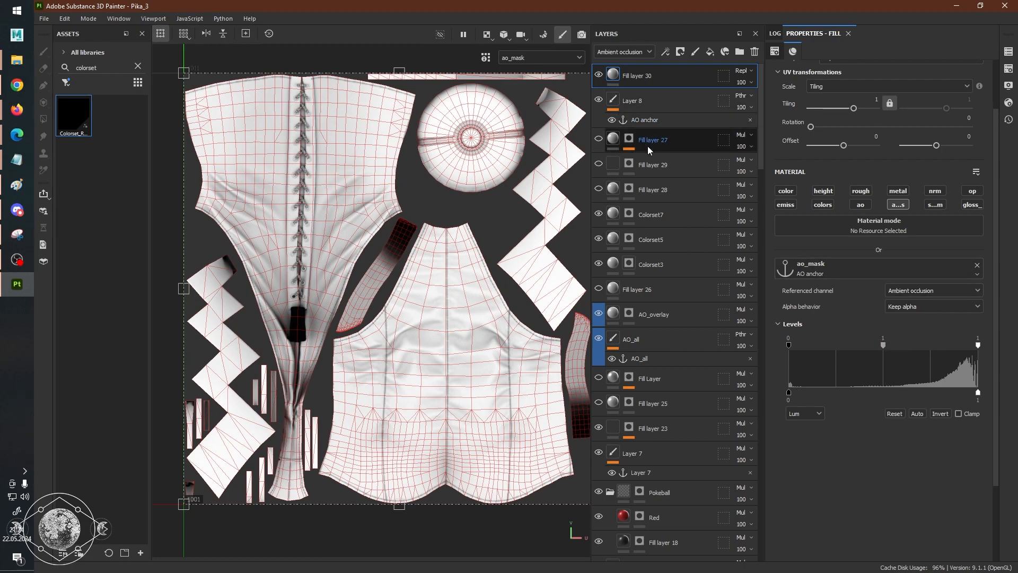
Add a fill layer at the top of the stack with only spec_mask enabled, and show the spec_mask channel in the 2D view.
{"action": "left_click", "coordinate": [710, 52]}
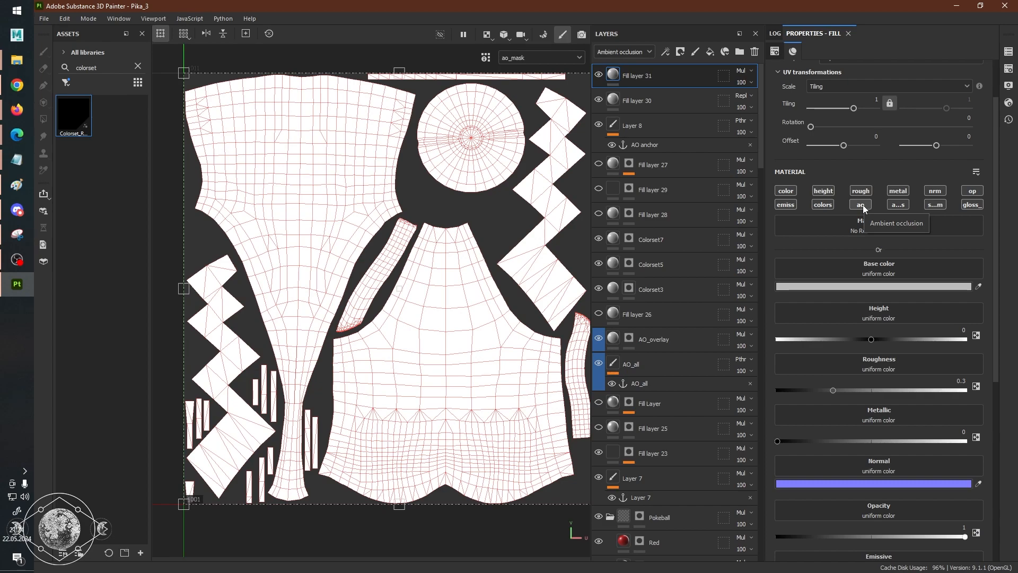
{"action": "left_click", "coordinate": [933, 205]}
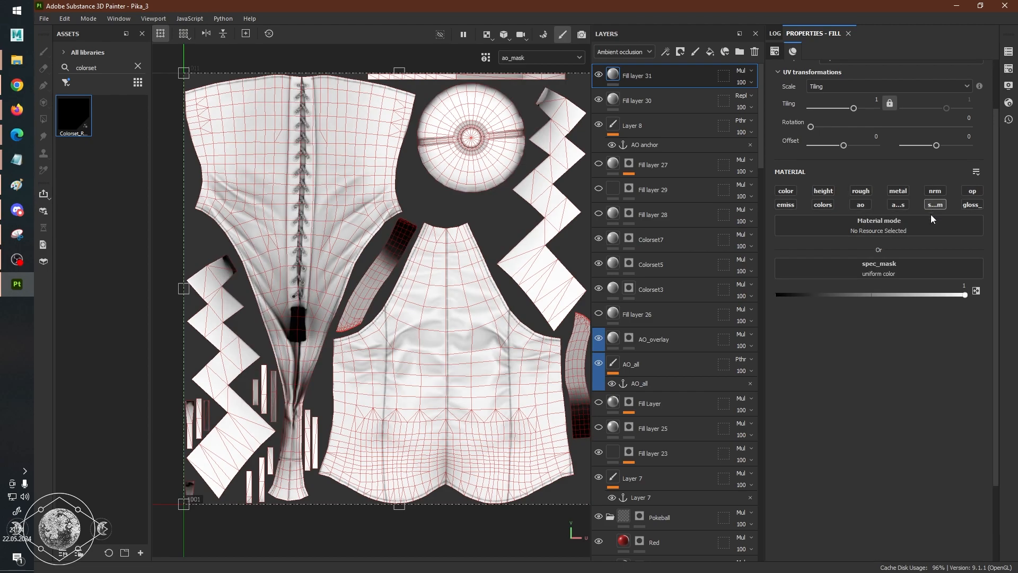
{"action": "key", "text": "c"}
{"action": "right_click_drag", "start_coordinate": [536, 300], "coordinate": [557, 281], "text": "alt"}
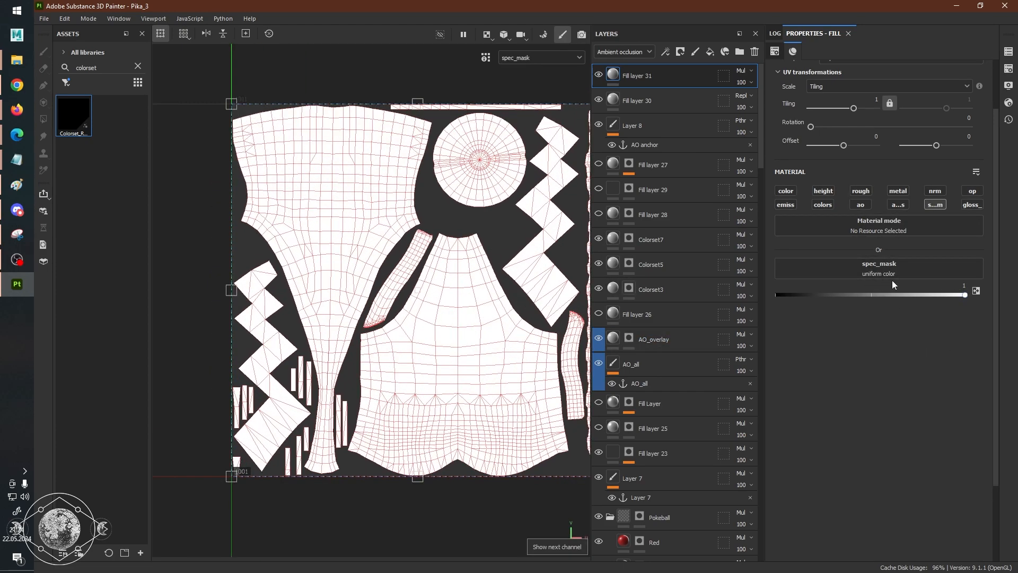
Add another fill layer at the top of the stack with only the gloss_mask channel enabled.
{"action": "left_click", "coordinate": [713, 52]}
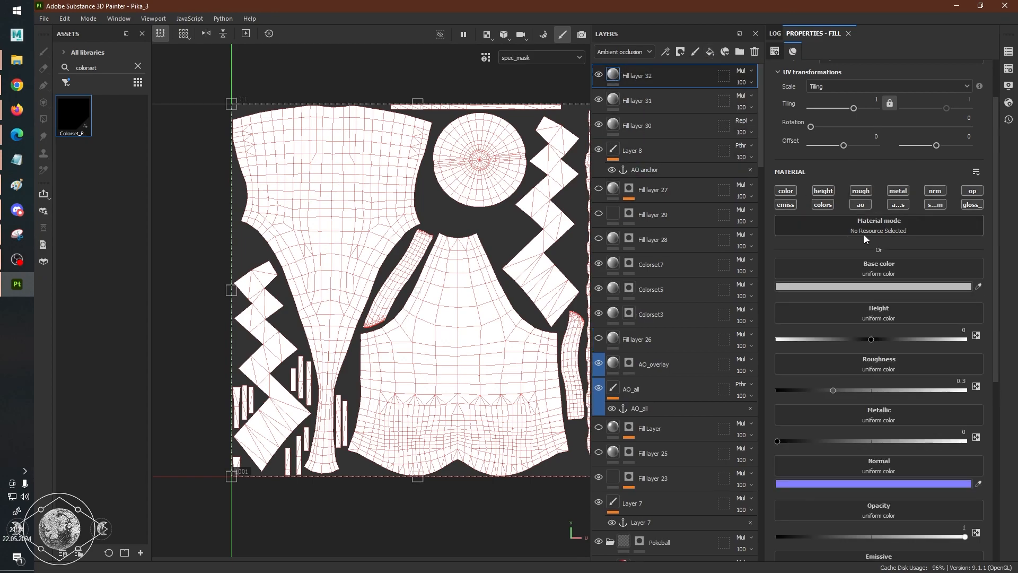
{"action": "left_click", "coordinate": [973, 205]}
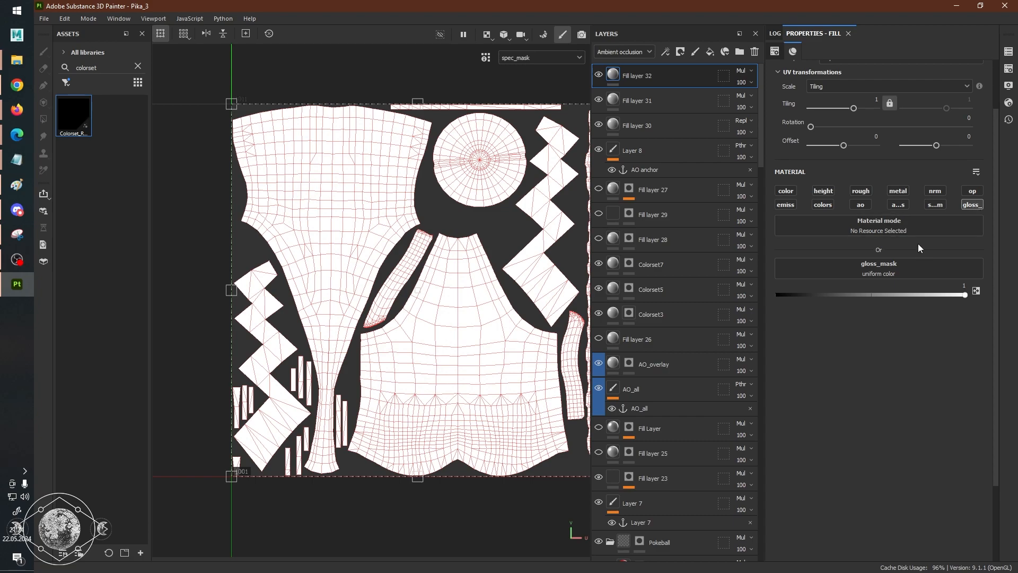
Assign the AO anchor to the gloss_mask fill, set its referenced channel to Ambient occlusion, and check the gloss_mask channel in the 2D view.
{"action": "left_click", "coordinate": [918, 269]}
{"action": "left_click", "coordinate": [920, 269]}
{"action": "left_click", "coordinate": [920, 265]}
{"action": "left_click", "coordinate": [936, 276]}
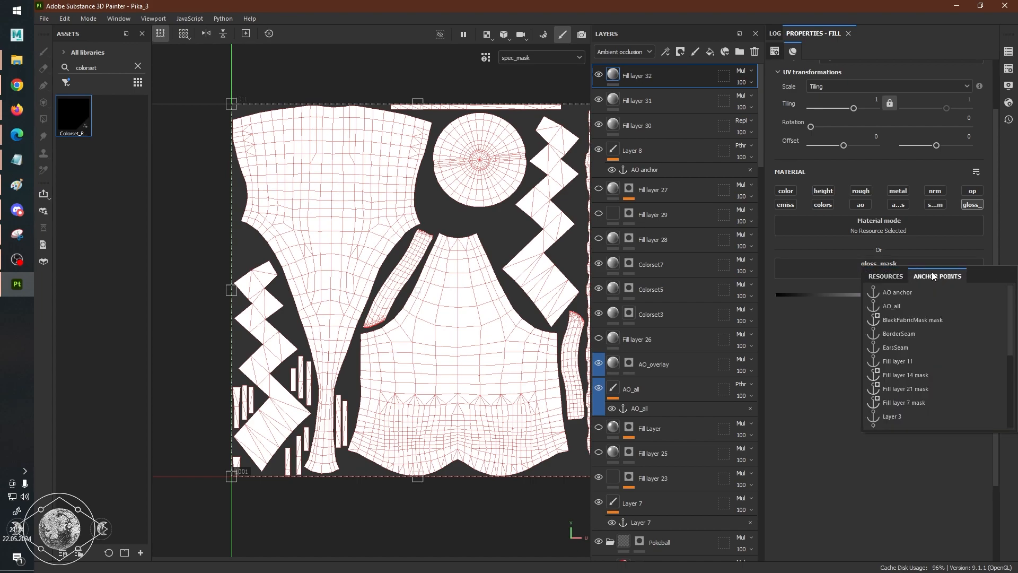
{"action": "left_click", "coordinate": [901, 295]}
{"action": "left_click", "coordinate": [911, 290]}
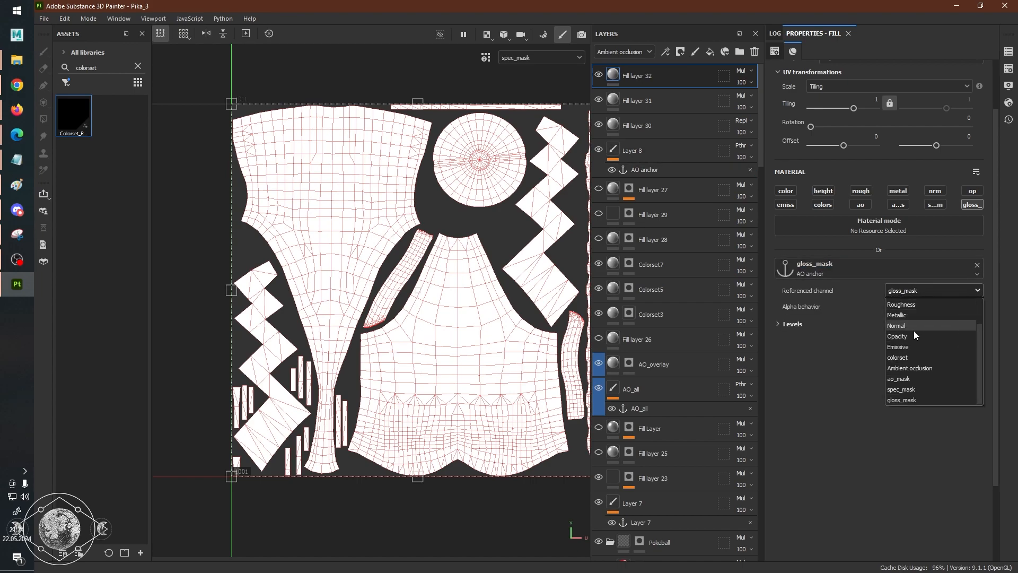
{"action": "left_click", "coordinate": [908, 367]}
{"action": "key", "text": "c"}
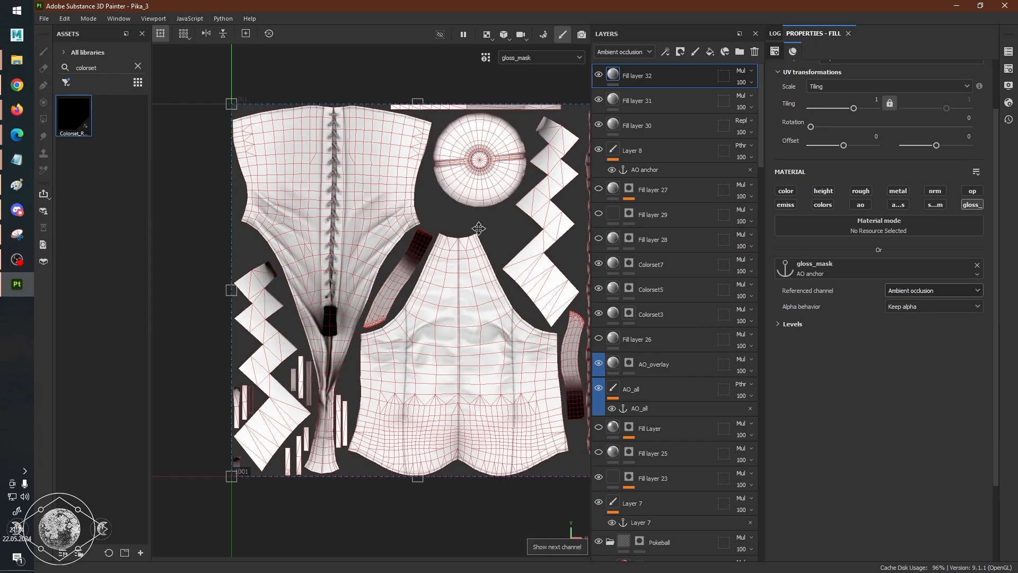
{"action": "scroll", "coordinate": [521, 234], "scroll_direction": "down", "scroll_amount": 2}
{"action": "scroll", "coordinate": [521, 233], "scroll_direction": "up", "scroll_amount": 3}
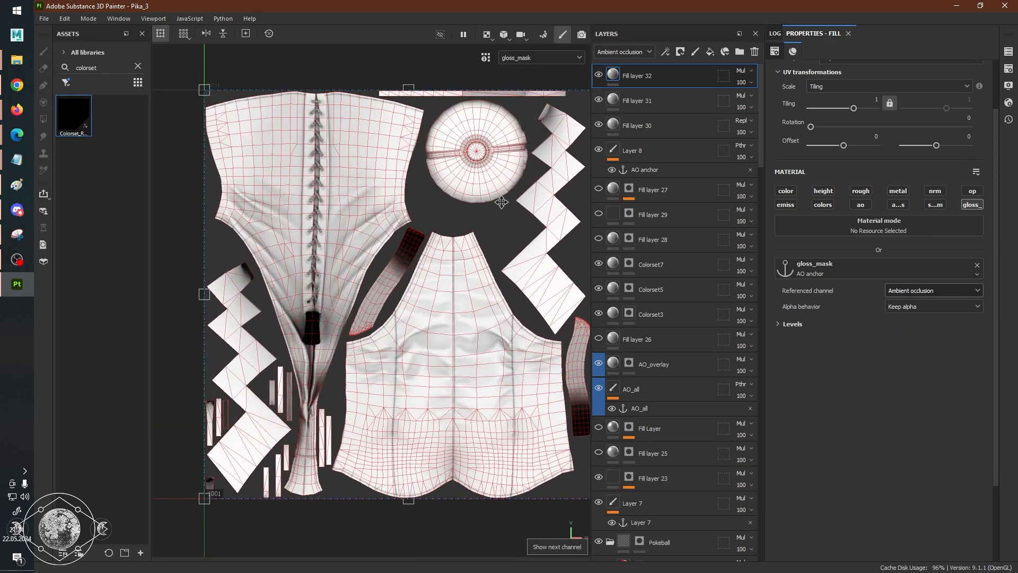
Export the textures with the Tutorial FFXIV PBR gear output template.
{"action": "left_click", "coordinate": [44, 18]}
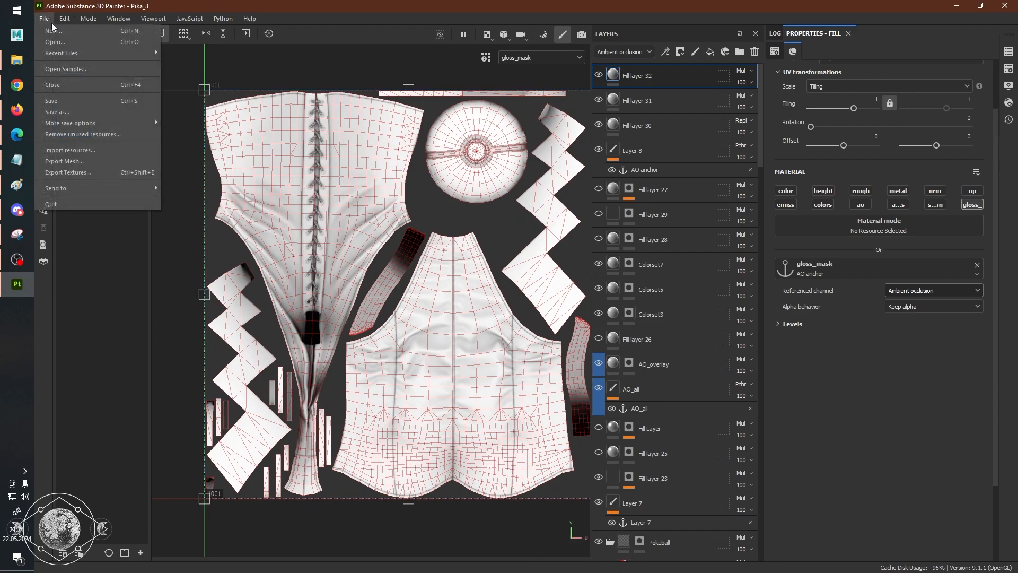
{"action": "left_click", "coordinate": [93, 173]}
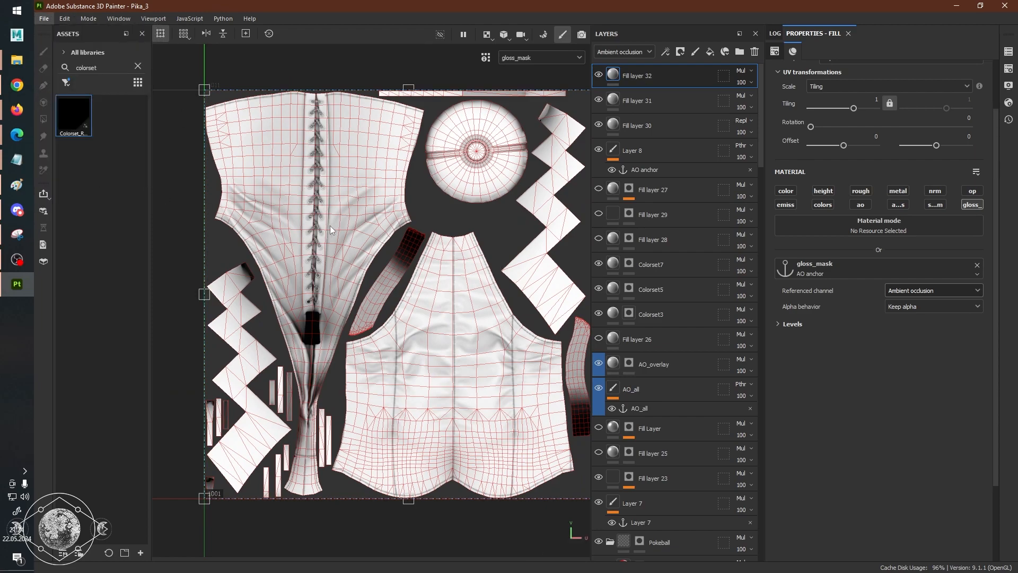
{"action": "left_click", "coordinate": [552, 179]}
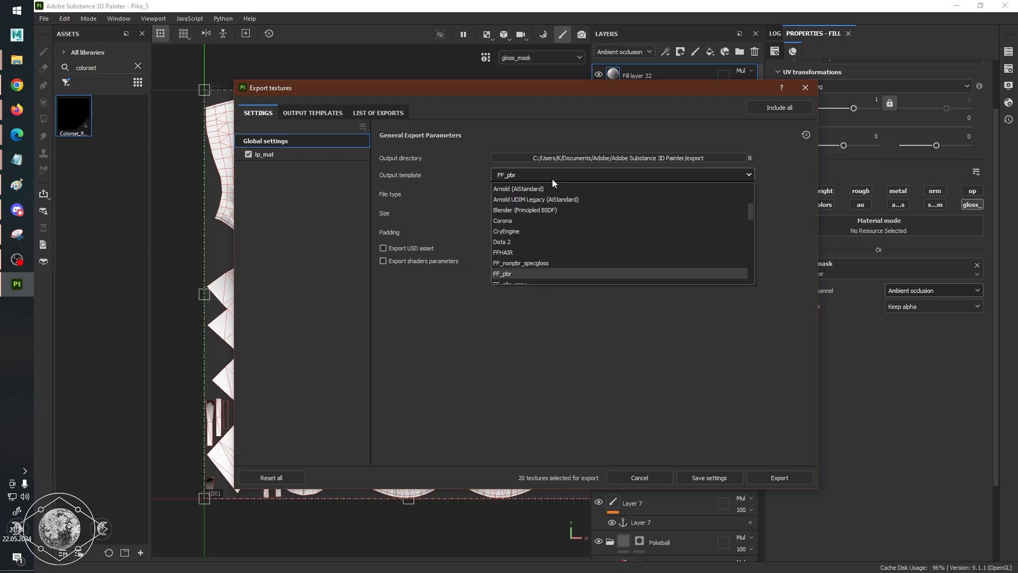
{"action": "scroll", "coordinate": [560, 236], "scroll_direction": "down", "scroll_amount": 5}
{"action": "scroll", "coordinate": [560, 271], "scroll_direction": "up", "scroll_amount": 8}
{"action": "scroll", "coordinate": [560, 273], "scroll_direction": "down", "scroll_amount": 4}
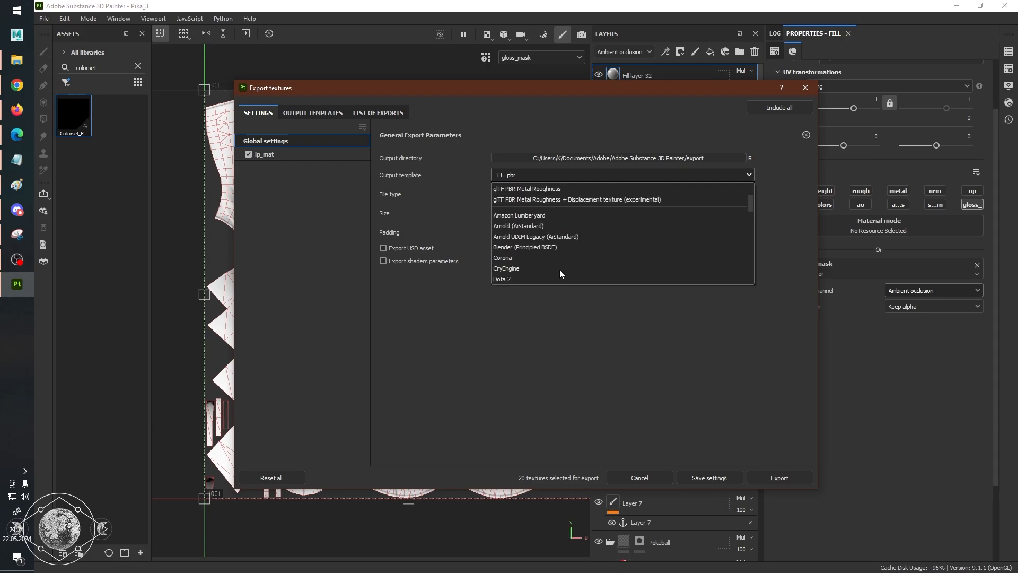
{"action": "scroll", "coordinate": [560, 273], "scroll_direction": "up", "scroll_amount": 5}
{"action": "scroll", "coordinate": [560, 272], "scroll_direction": "down", "scroll_amount": 7}
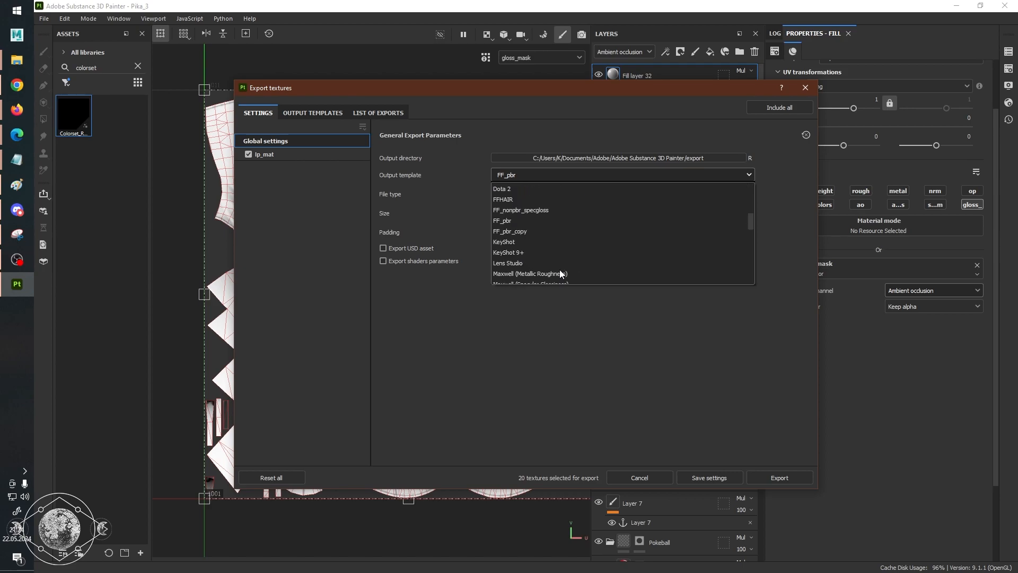
{"action": "scroll", "coordinate": [559, 271], "scroll_direction": "down", "scroll_amount": 1}
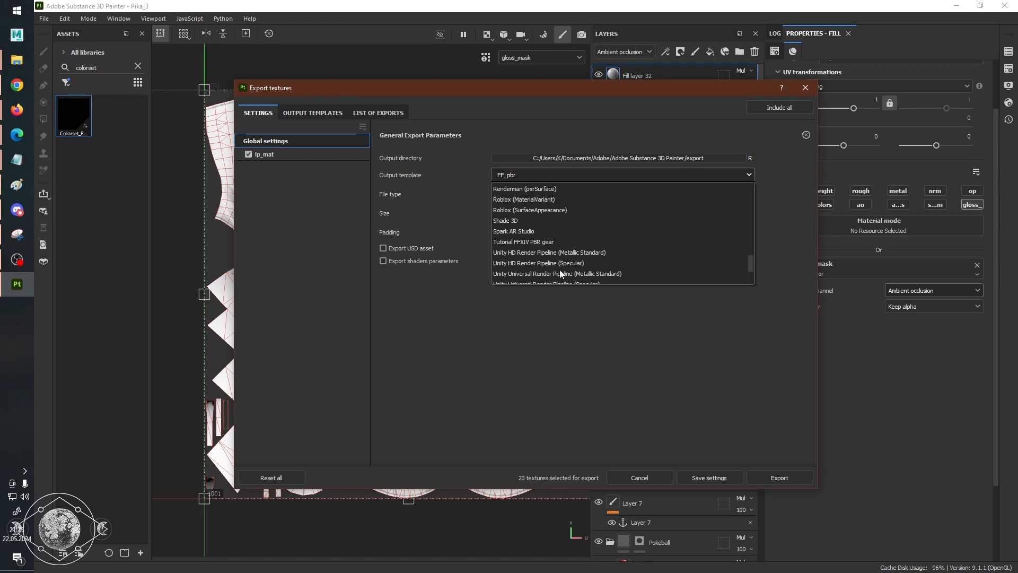
{"action": "left_click", "coordinate": [552, 246]}
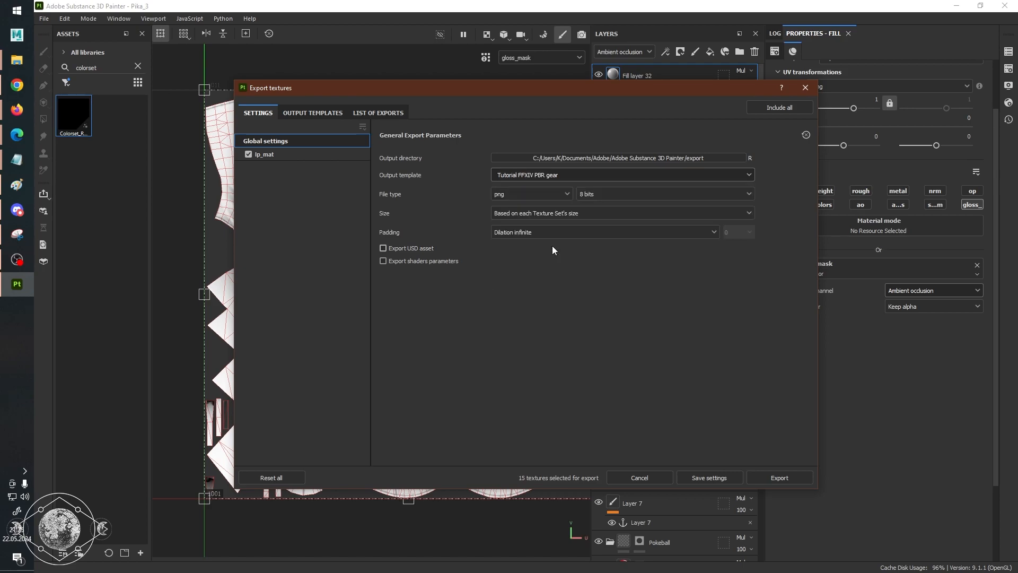
{"action": "left_click", "coordinate": [787, 477]}
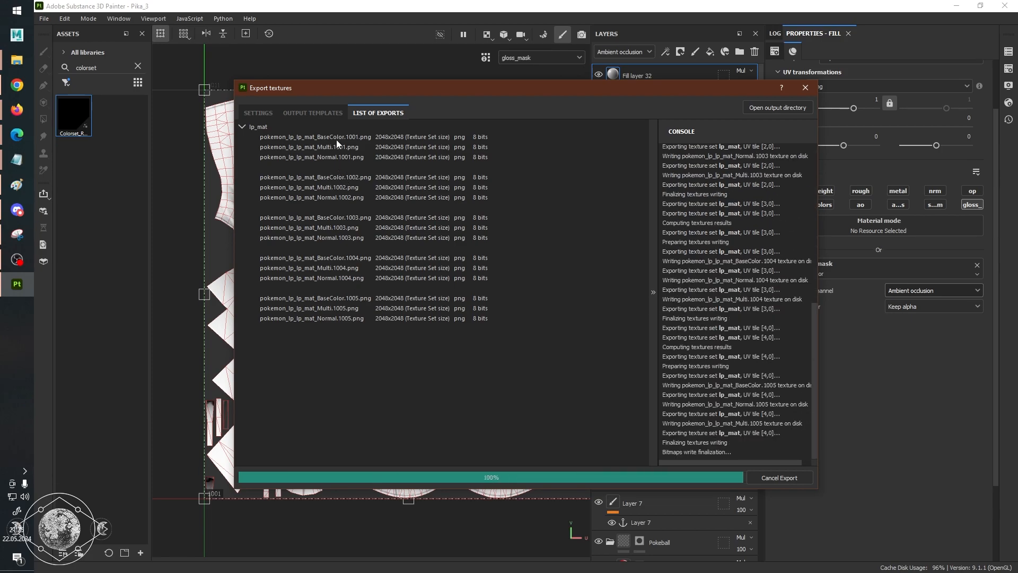
Open the export output directory and move all its contents into a new folder named dsfsdjkfsjdfkfkdsj.
{"action": "left_click", "coordinate": [778, 107]}
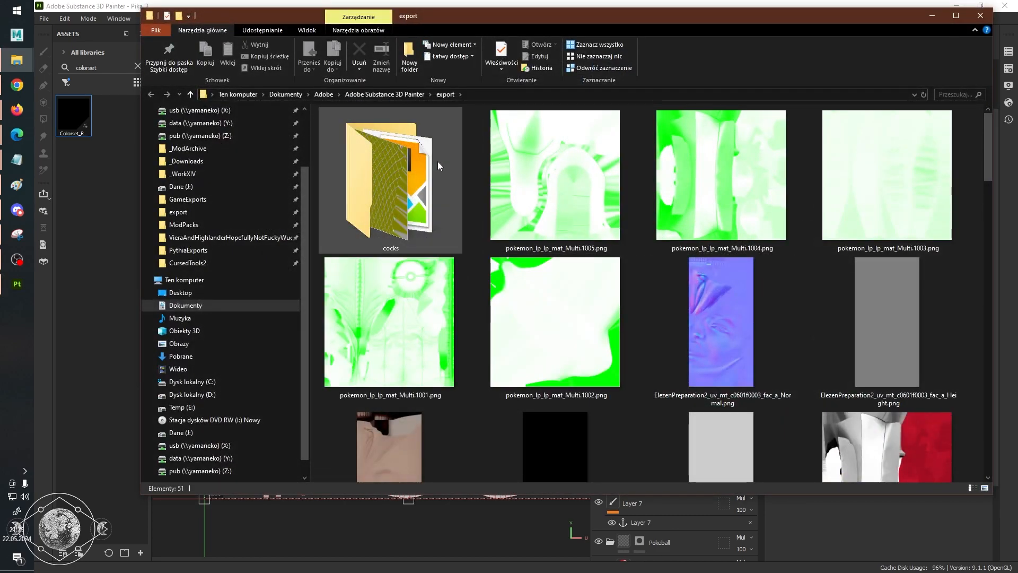
{"action": "left_click", "coordinate": [532, 164]}
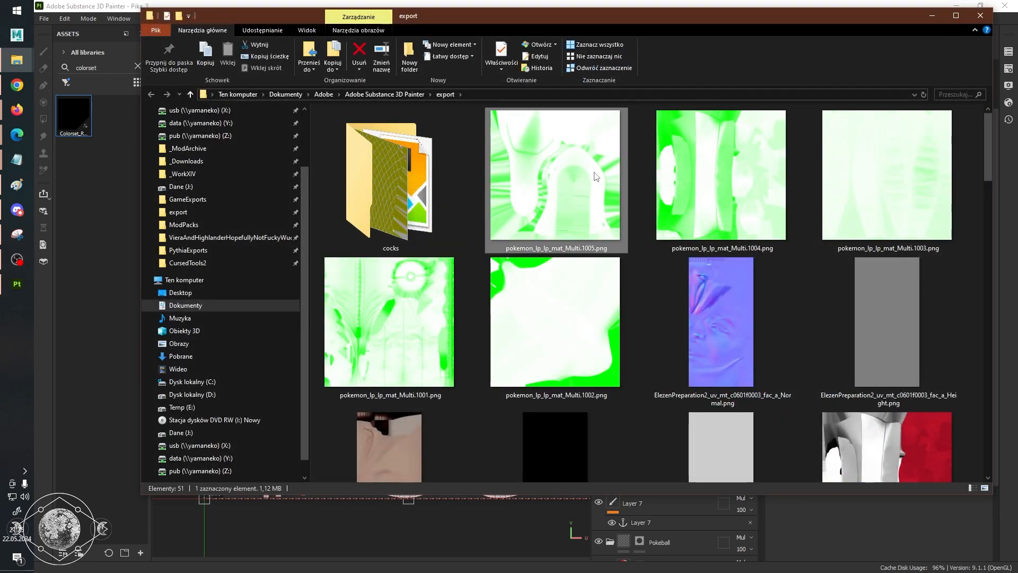
{"action": "left_click", "coordinate": [721, 169], "text": "ctrl"}
{"action": "left_click", "coordinate": [887, 170], "text": "ctrl"}
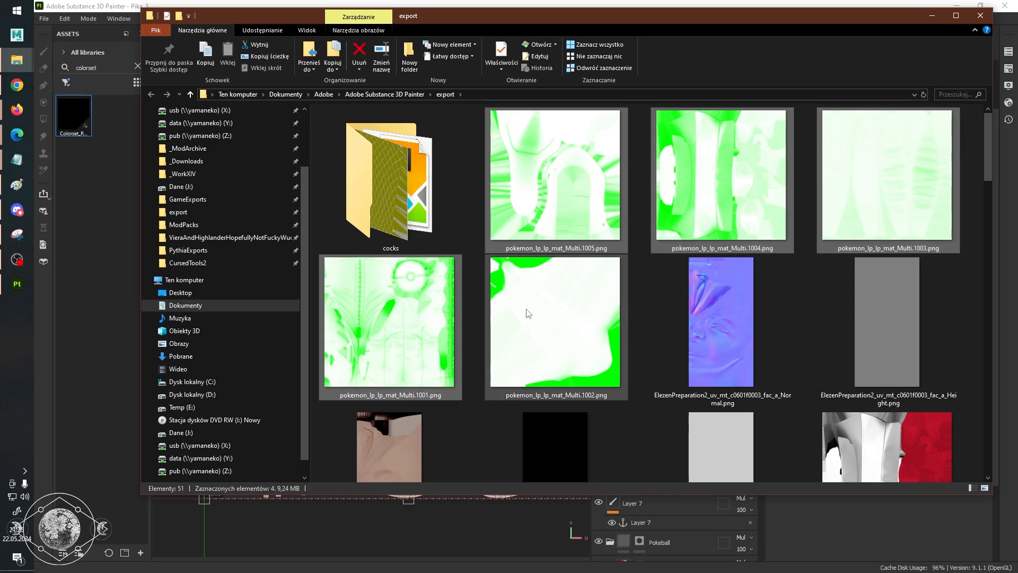
{"action": "key", "text": "ctrl+a"}
{"action": "left_click", "coordinate": [474, 184]}
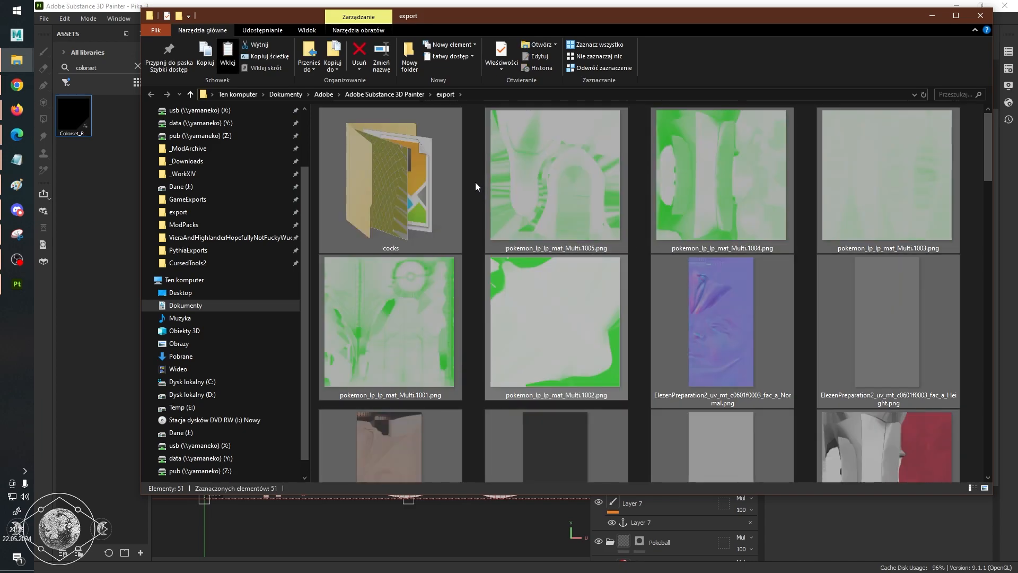
{"action": "right_click", "coordinate": [477, 176]}
{"action": "left_click", "coordinate": [683, 327]}
{"action": "type", "text": "dsfsdjkfsjdfkfkdsj"}
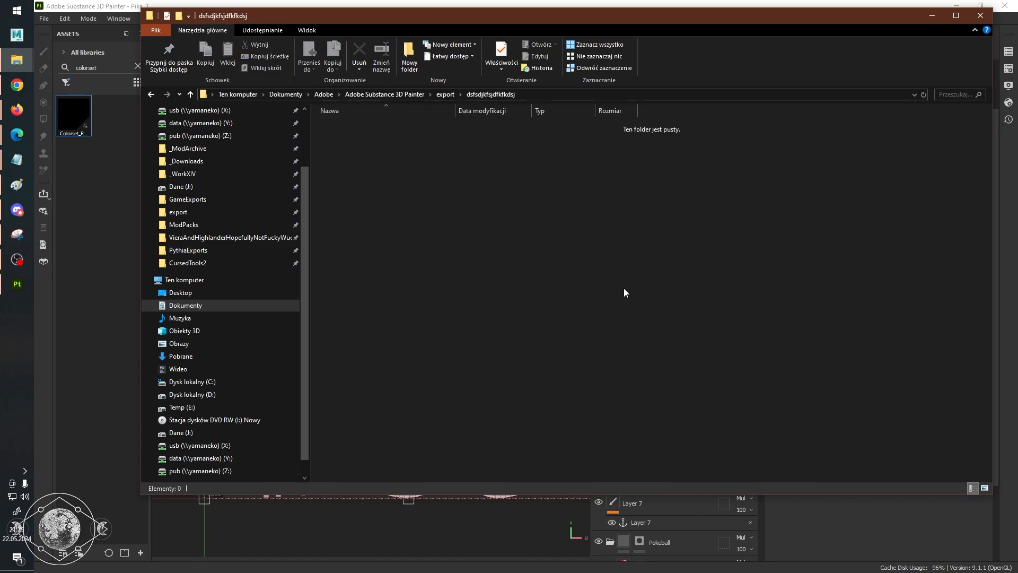
{"action": "key", "text": "ctrl+v"}
{"action": "left_click", "coordinate": [436, 94]}
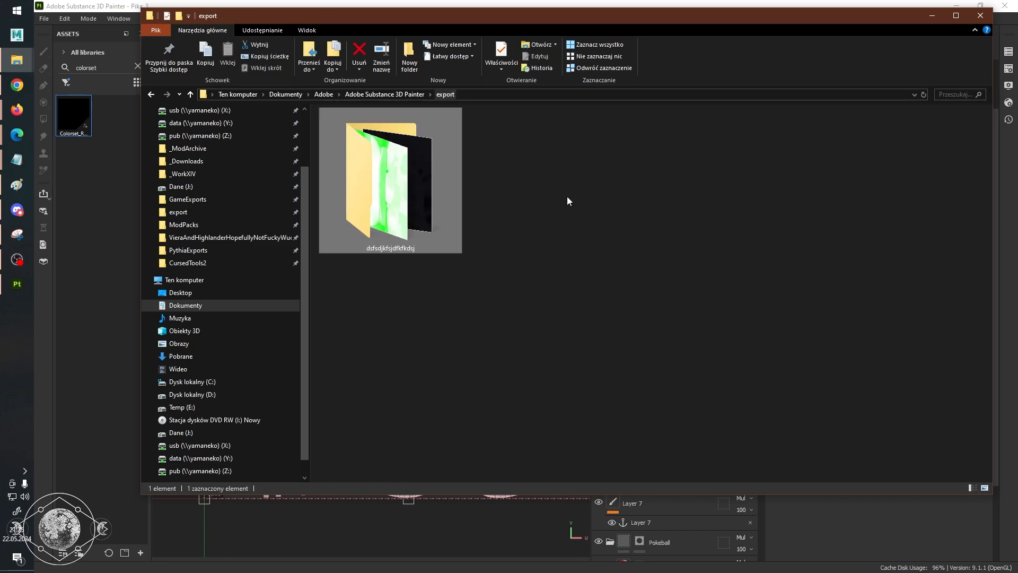
Return to Substance 3D Painter, export the textures again, and switch back to the export folder.
{"action": "key", "text": "alt+Tab"}
{"action": "left_click", "coordinate": [795, 477]}
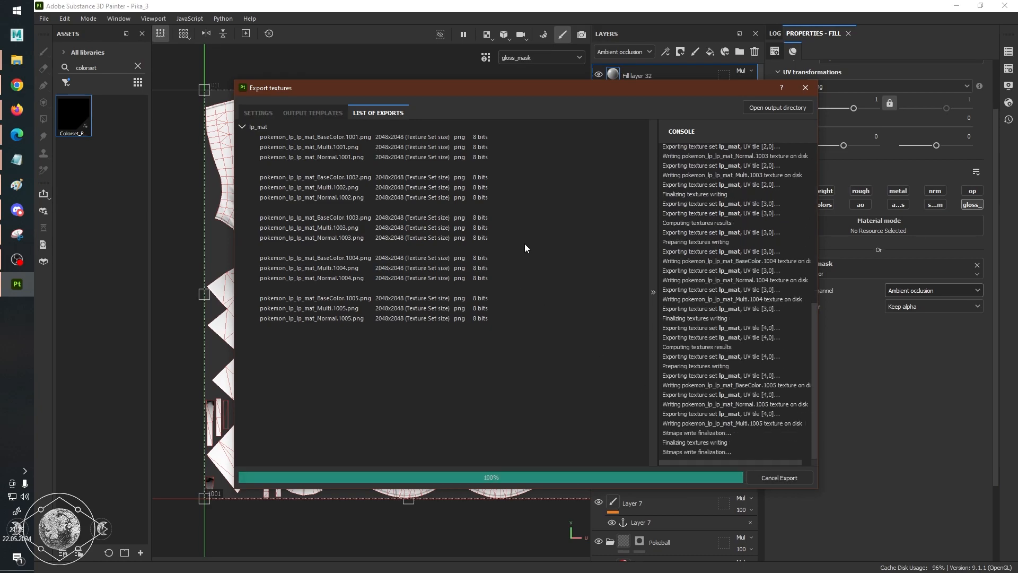
{"action": "key", "text": "alt+Tab"}
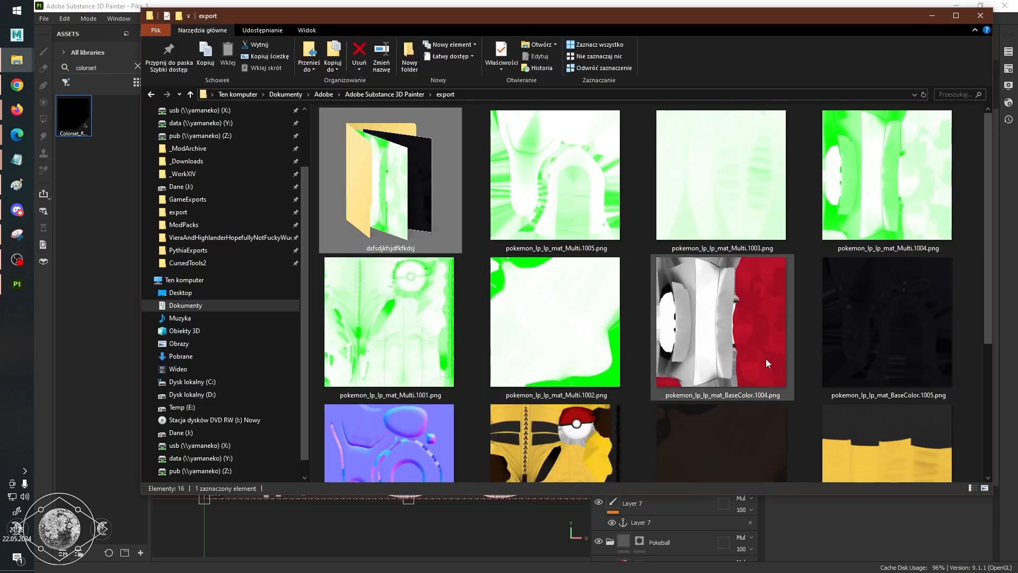
Look through the exported maps and view pokemon_lp_lp_mat_Multi.1004.png full size in the image viewer.
{"action": "scroll", "coordinate": [715, 329], "scroll_direction": "down", "scroll_amount": 3}
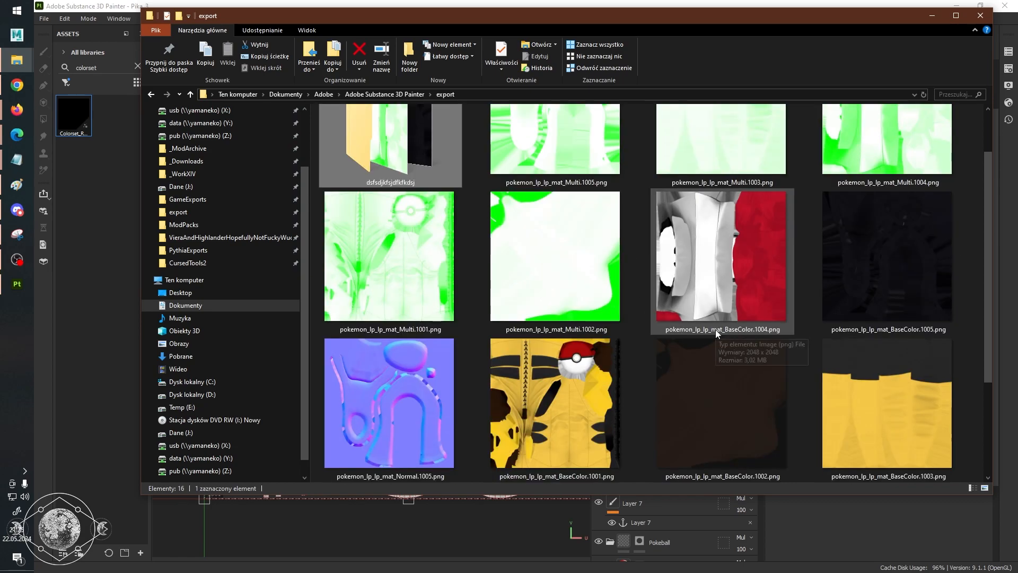
{"action": "scroll", "coordinate": [715, 329], "scroll_direction": "up", "scroll_amount": 3}
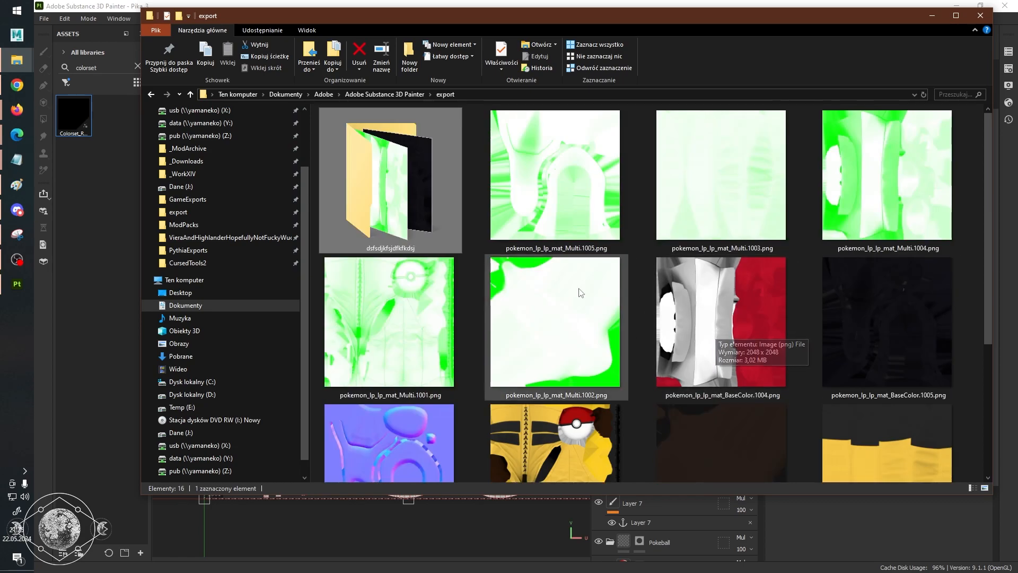
{"action": "double_click", "coordinate": [892, 206]}
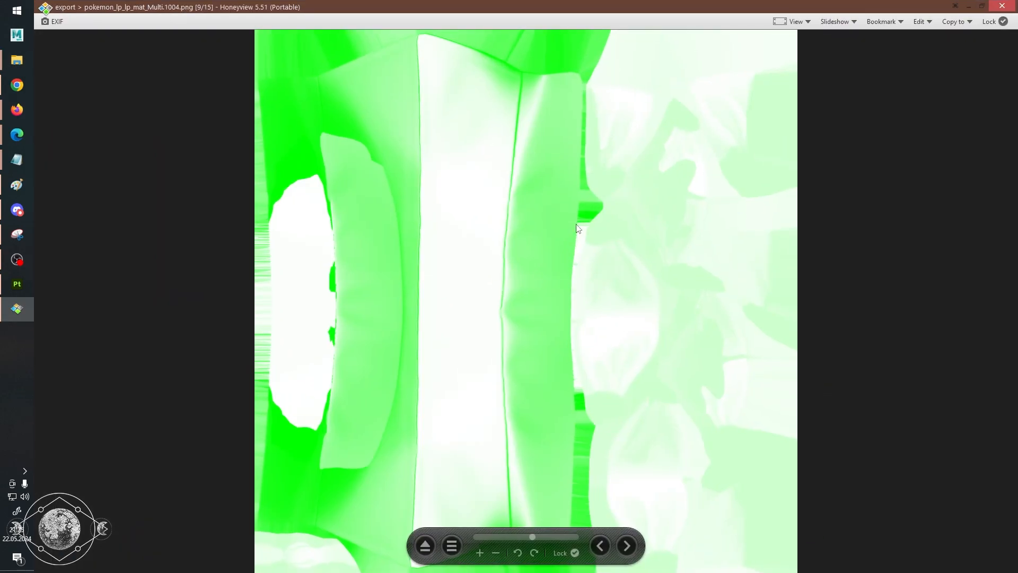
{"action": "key", "text": "Escape"}
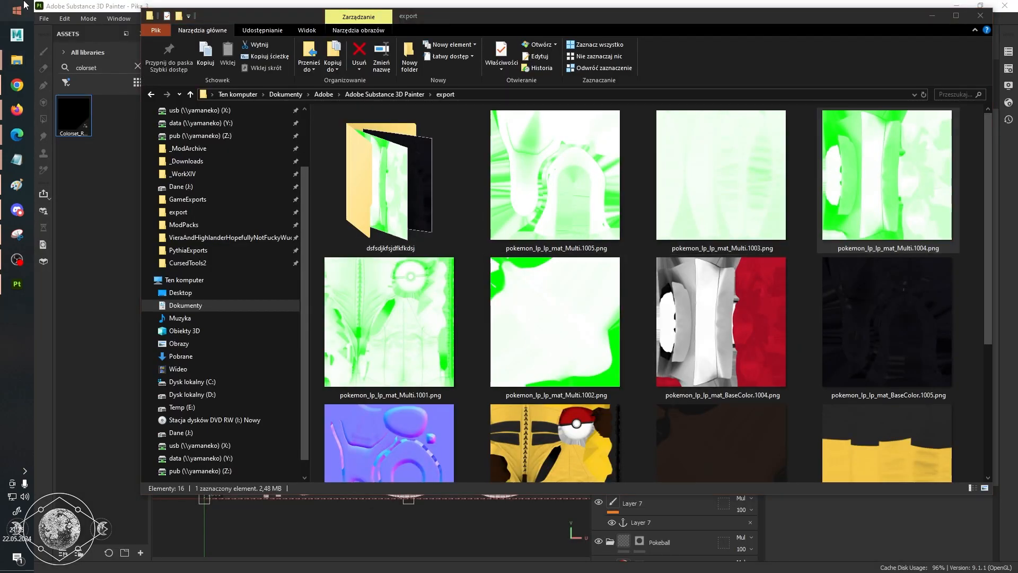
Search the system for Photoshop and launch Adobe Photoshop CS6 (64 Bit).
{"action": "left_click", "coordinate": [22, 7]}
{"action": "type", "text": "photo"}
{"action": "key", "text": "Down"}
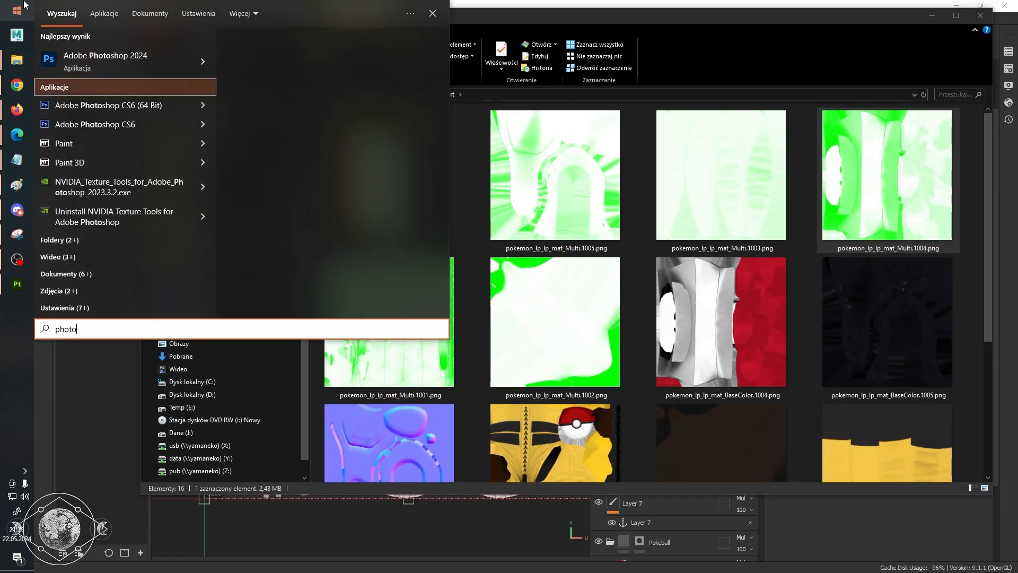
{"action": "key", "text": "Return"}
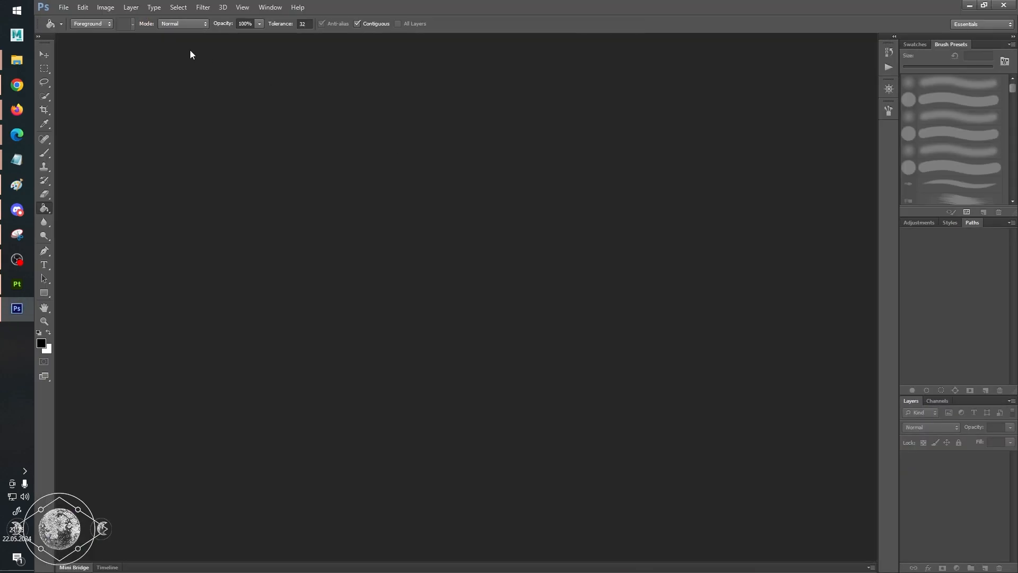
Create a new Photoshop document 2048 wide and 2048 high.
{"action": "left_click", "coordinate": [62, 8]}
{"action": "left_click", "coordinate": [69, 7]}
{"action": "left_click", "coordinate": [69, 4]}
{"action": "left_click", "coordinate": [72, 19]}
{"action": "key", "text": "Tab"}
{"action": "key", "text": "Tab"}
{"action": "type", "text": "2048"}
{"action": "key", "text": "Tab"}
{"action": "key", "text": "Tab"}
{"action": "type", "text": "2048"}
{"action": "key", "text": "Return"}
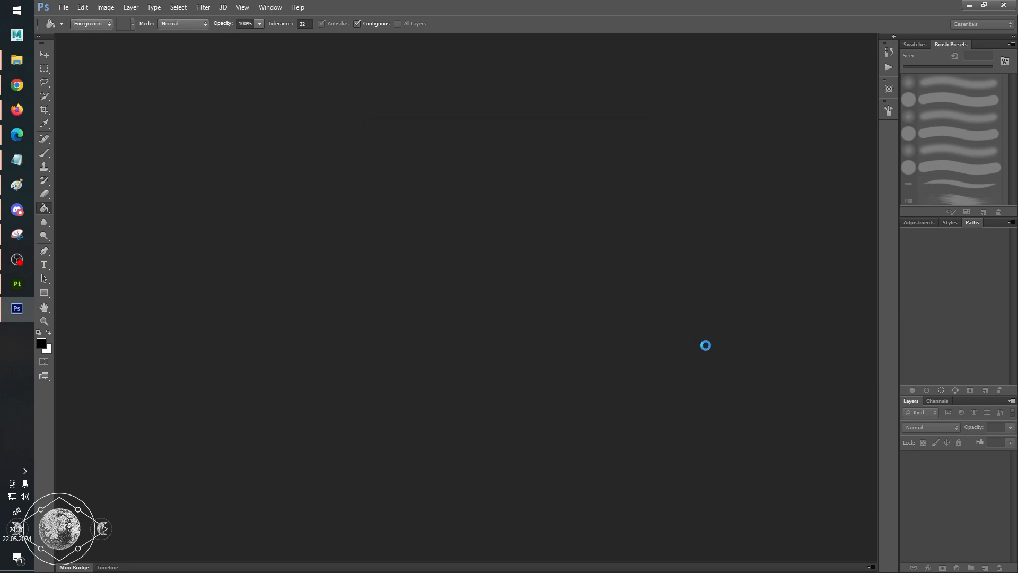
Place pokemon_lp_lp_mat_Multi.1001.png from the export folder into the new document at full canvas size.
{"action": "key", "text": "alt+Tab"}
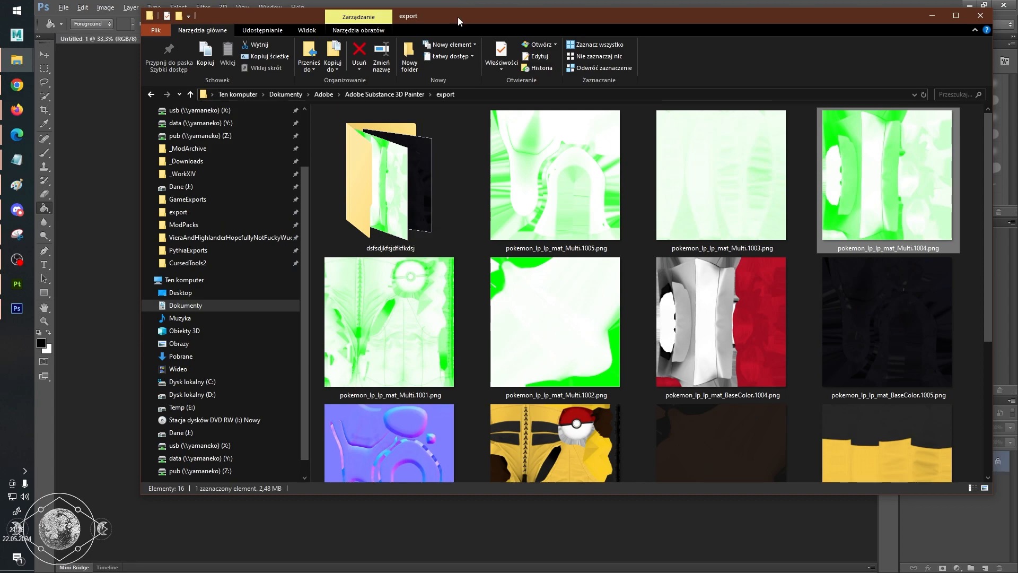
{"action": "left_click_drag", "start_coordinate": [448, 16], "coordinate": [1017, 79]}
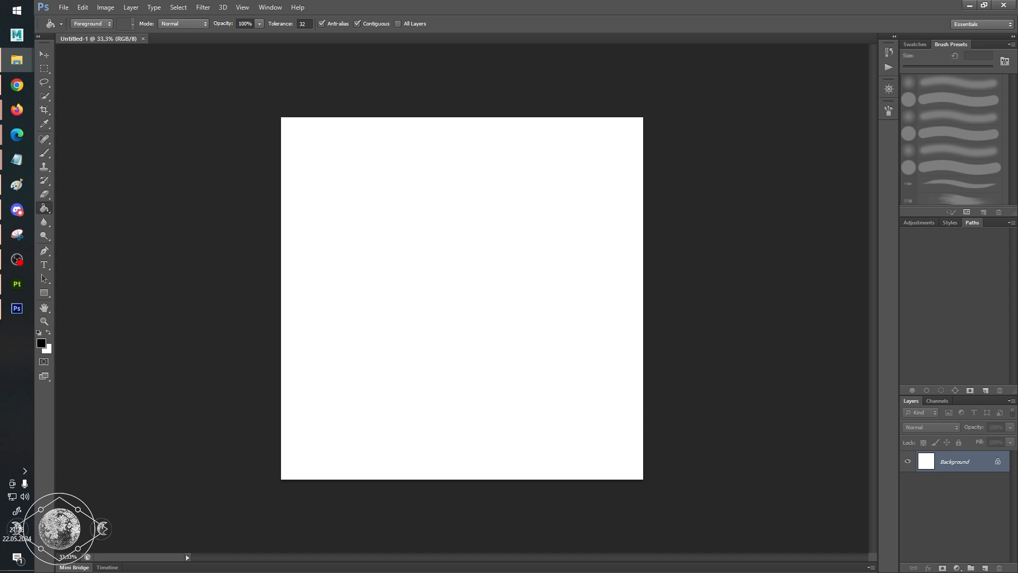
{"action": "left_click", "coordinate": [403, 262]}
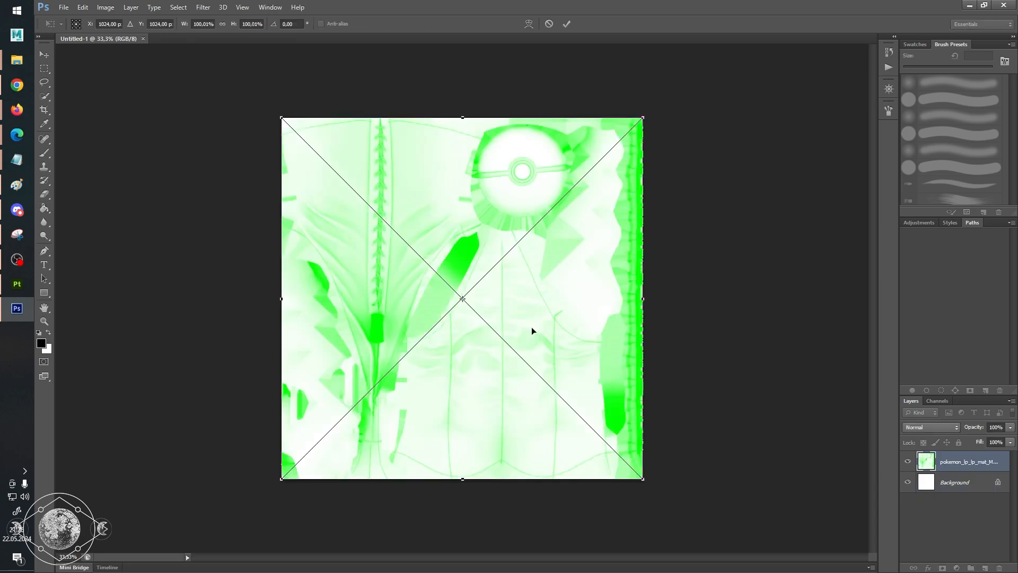
{"action": "key", "text": "g"}
{"action": "key", "text": "Return"}
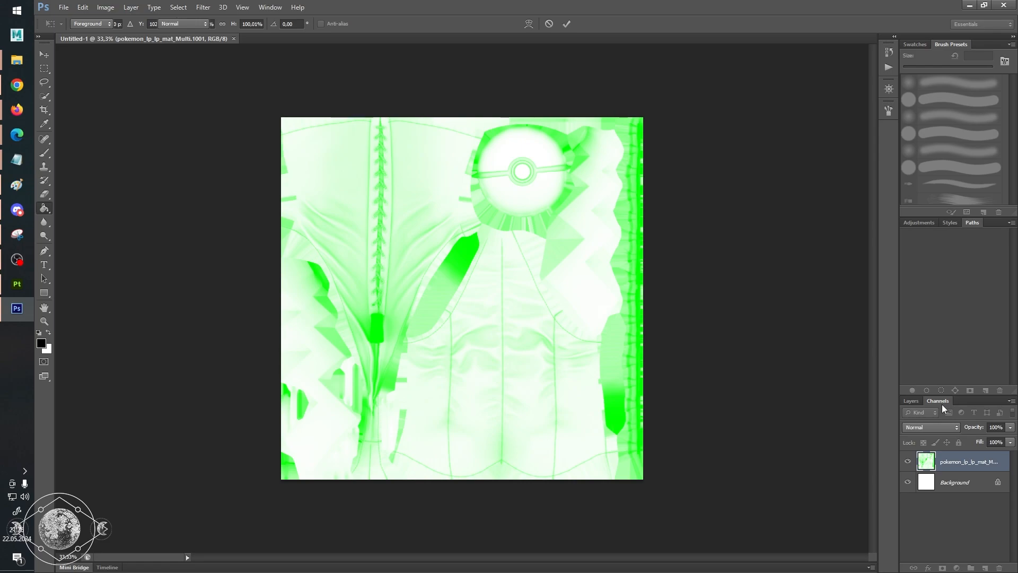
Show the Multi map's channel list and isolate the Red channel to inspect its contents.
{"action": "left_click", "coordinate": [942, 402]}
{"action": "left_click", "coordinate": [906, 435]}
{"action": "left_click", "coordinate": [906, 454]}
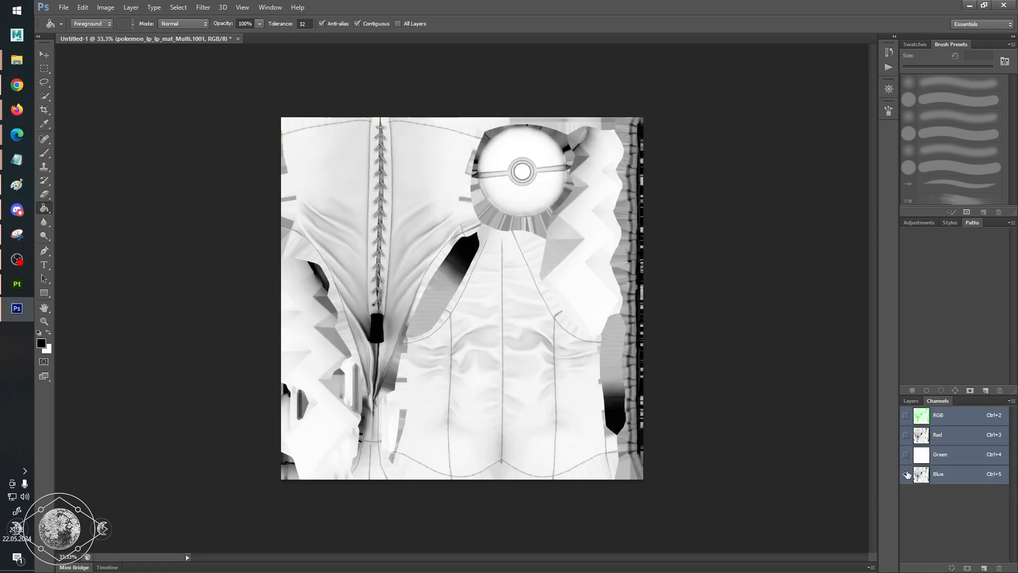
{"action": "left_click", "coordinate": [906, 435]}
{"action": "left_click", "coordinate": [905, 474]}
{"action": "left_click", "coordinate": [944, 435]}
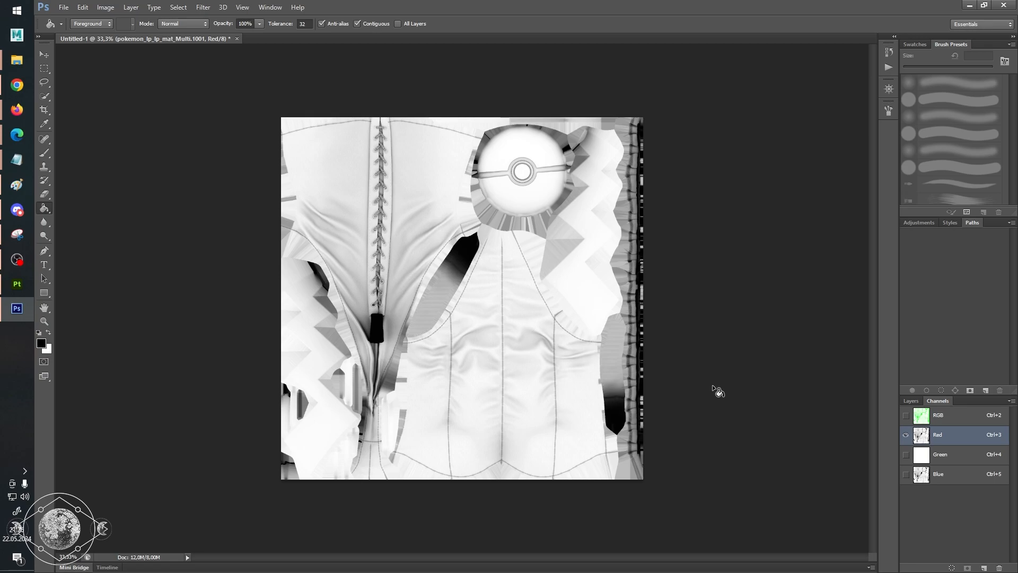
Inspect the Green channel and the Blue channel of the Multi map, each on its own.
{"action": "left_click", "coordinate": [906, 455]}
{"action": "left_click", "coordinate": [905, 435]}
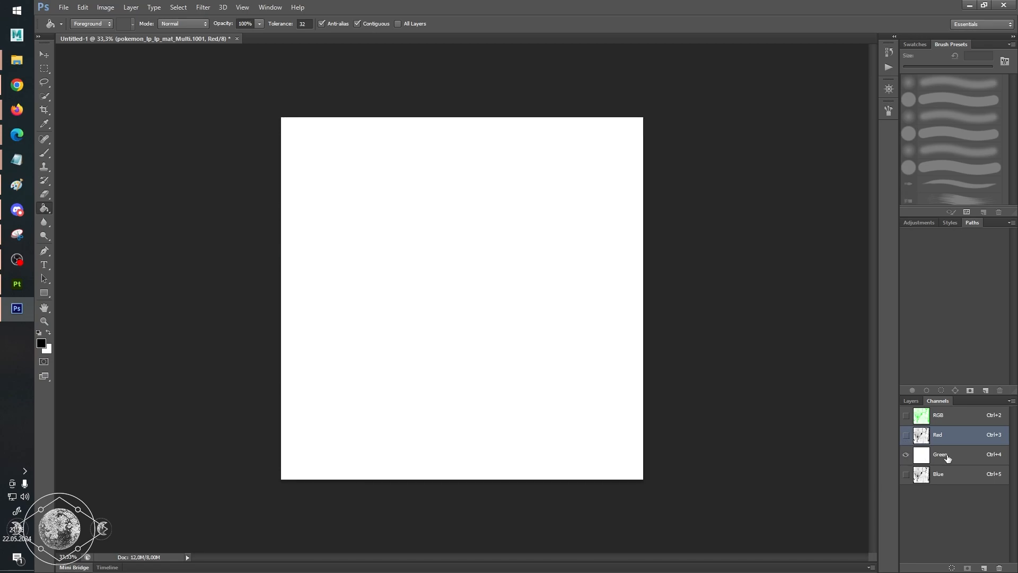
{"action": "left_click", "coordinate": [947, 455]}
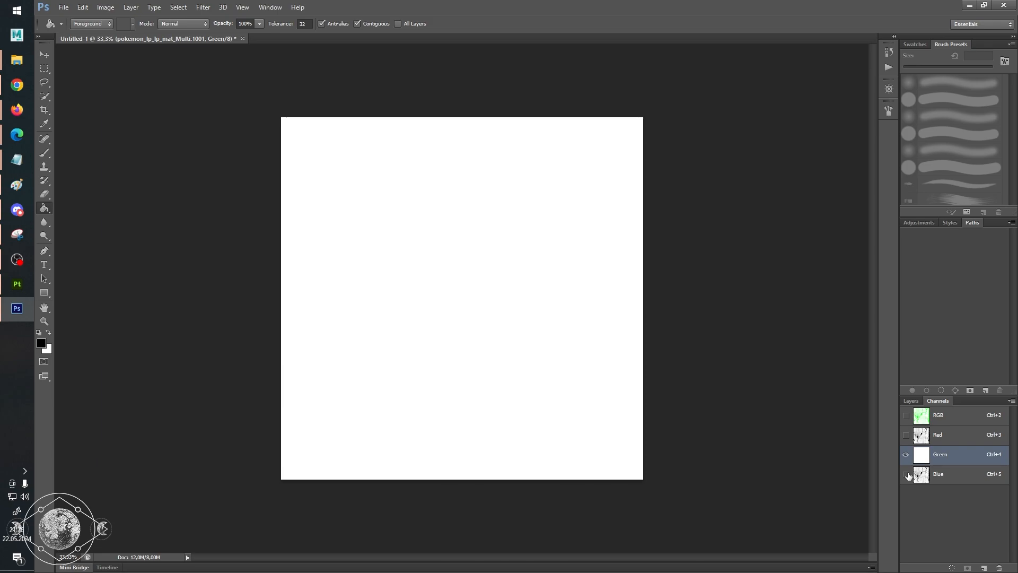
{"action": "left_click", "coordinate": [906, 474]}
{"action": "left_click", "coordinate": [905, 455]}
{"action": "left_click", "coordinate": [935, 477]}
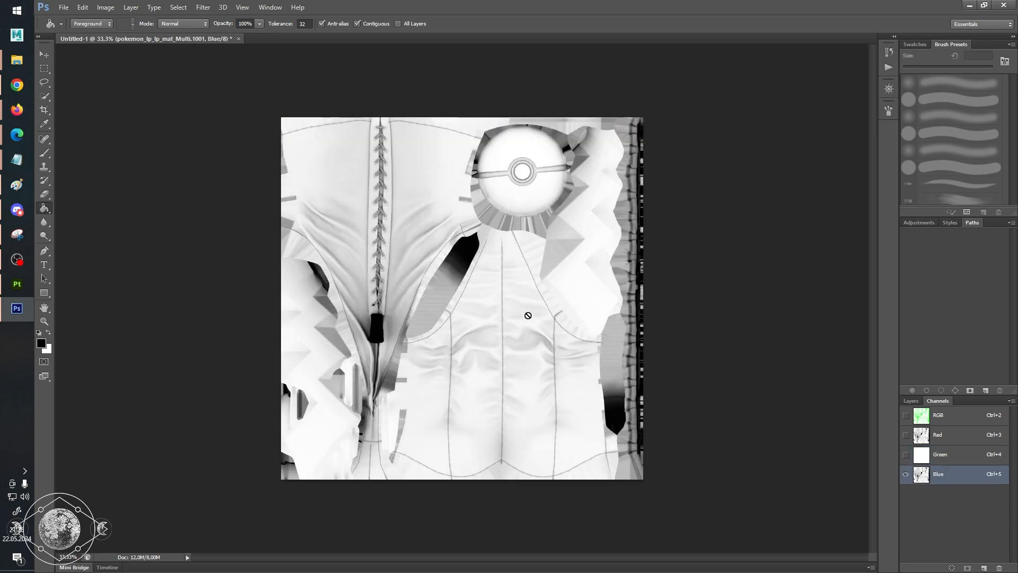
Switch back to Substance 3D Painter and close the Export textures dialog.
{"action": "key", "text": "alt+Tab"}
{"action": "key", "text": "alt+Tab"}
{"action": "key", "text": "alt+shift+Tab"}
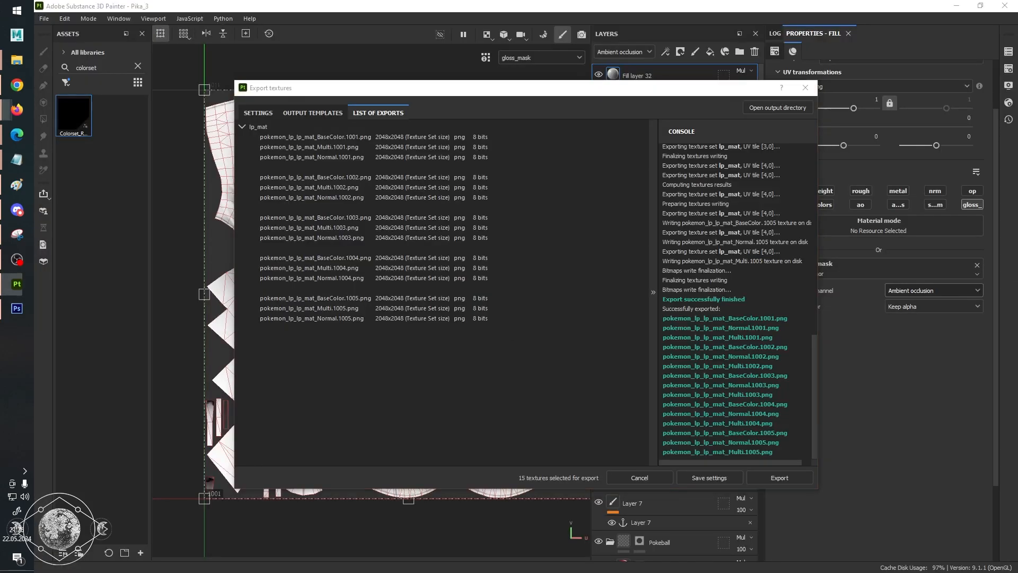
{"action": "left_click", "coordinate": [804, 88]}
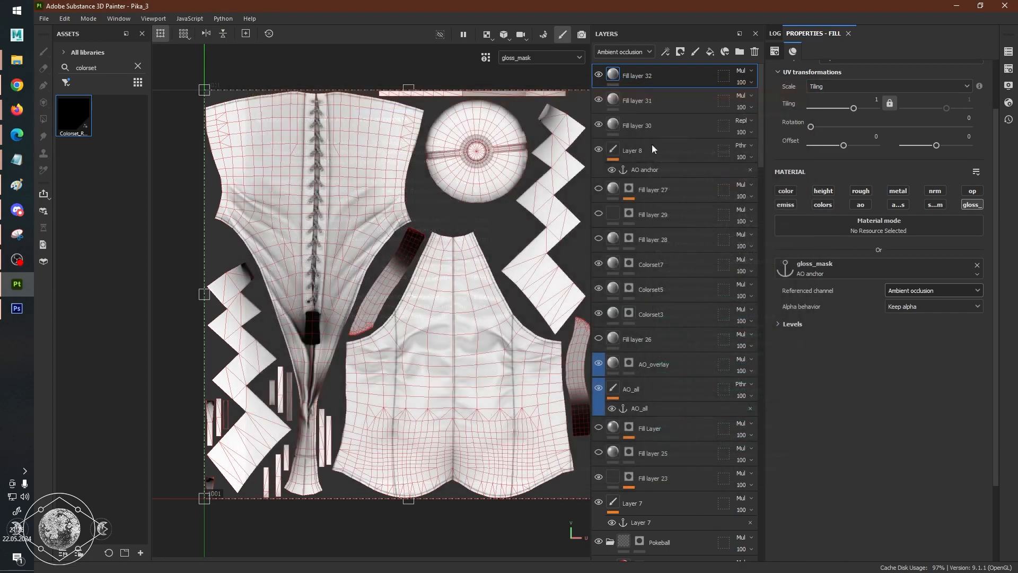
Display the model in a 3D-only viewport with the full Material shading and look over the corset.
{"action": "scroll", "coordinate": [370, 228], "scroll_direction": "up", "scroll_amount": 3}
{"action": "scroll", "coordinate": [375, 282], "scroll_direction": "down", "scroll_amount": 4}
{"action": "scroll", "coordinate": [375, 282], "scroll_direction": "up", "scroll_amount": 2}
{"action": "scroll", "coordinate": [375, 280], "scroll_direction": "down", "scroll_amount": 3}
{"action": "scroll", "coordinate": [375, 278], "scroll_direction": "up", "scroll_amount": 4}
{"action": "scroll", "coordinate": [375, 276], "scroll_direction": "down", "scroll_amount": 1}
{"action": "scroll", "coordinate": [375, 276], "scroll_direction": "down", "scroll_amount": 3}
{"action": "key", "text": "m"}
{"action": "key", "text": "F2"}
{"action": "scroll", "coordinate": [433, 324], "scroll_direction": "up", "scroll_amount": 3}
{"action": "left_click_drag", "start_coordinate": [478, 304], "coordinate": [425, 349], "text": "alt"}
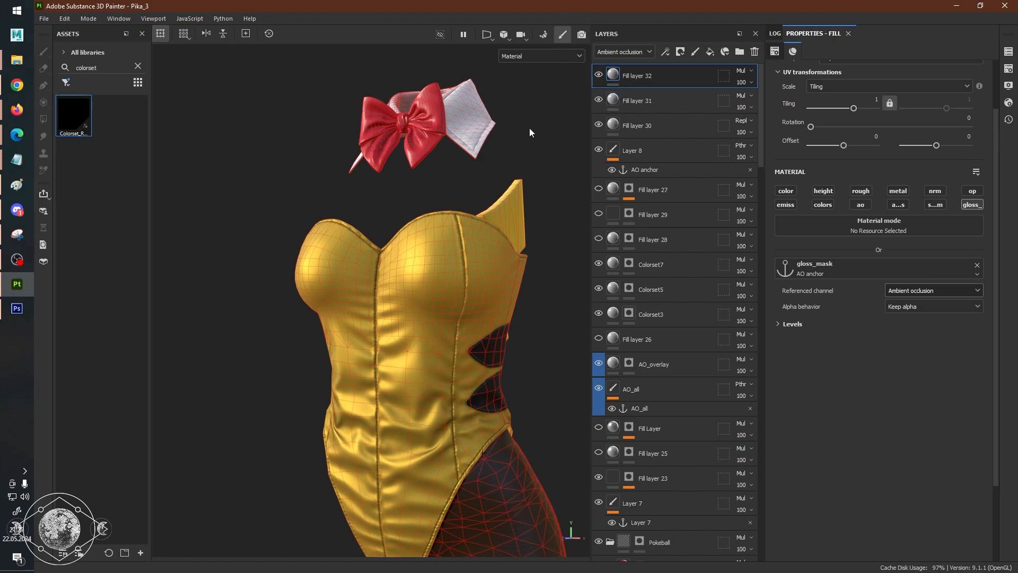
Add a fill layer at the top of the stack that affects only roughness, with roughness set to 0.
{"action": "left_click", "coordinate": [710, 52]}
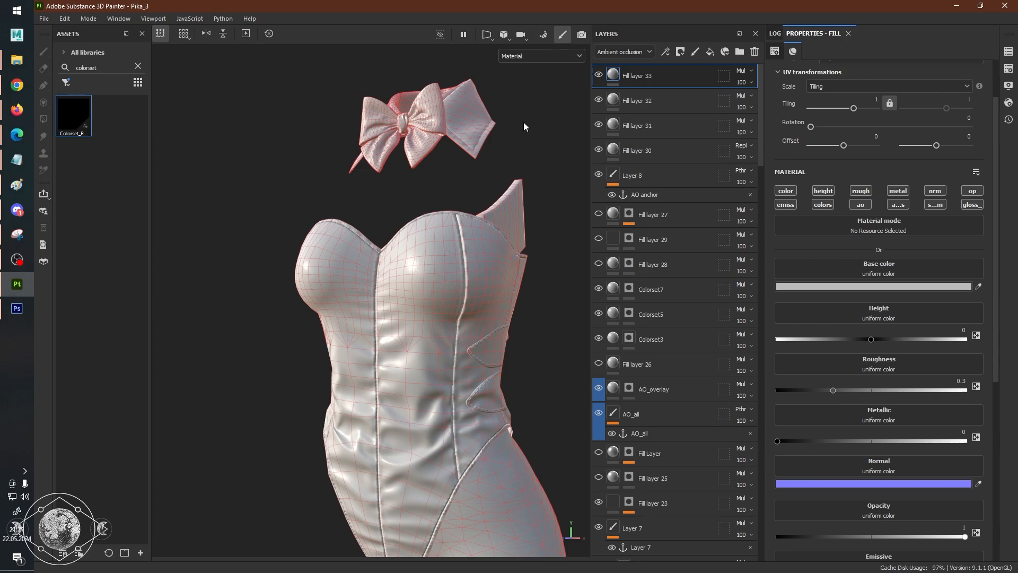
{"action": "left_click", "coordinate": [868, 189]}
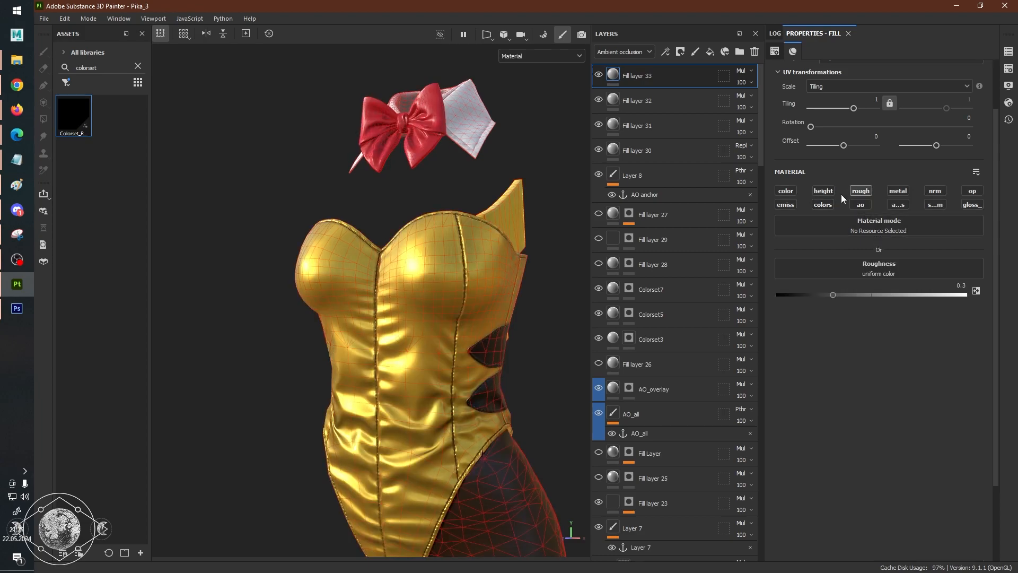
{"action": "left_click_drag", "start_coordinate": [838, 294], "coordinate": [770, 297]}
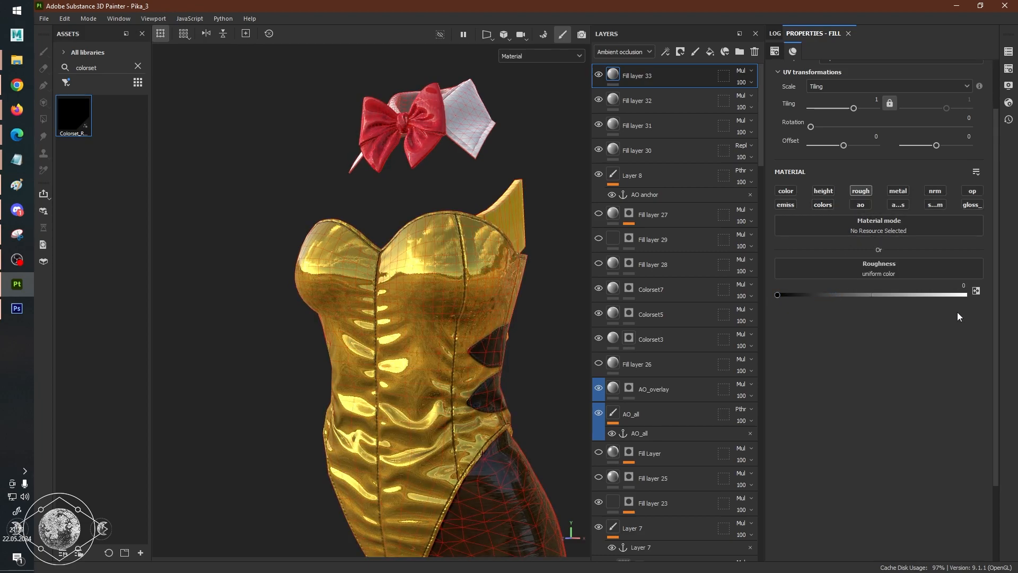
Examine the reflections on the corset, legs and collar from several angles with zero roughness.
{"action": "left_click_drag", "start_coordinate": [473, 304], "coordinate": [368, 318], "text": "alt"}
{"action": "middle_click_drag", "start_coordinate": [514, 349], "coordinate": [329, 250], "text": "alt"}
{"action": "left_click_drag", "start_coordinate": [330, 250], "coordinate": [439, 255], "text": "alt"}
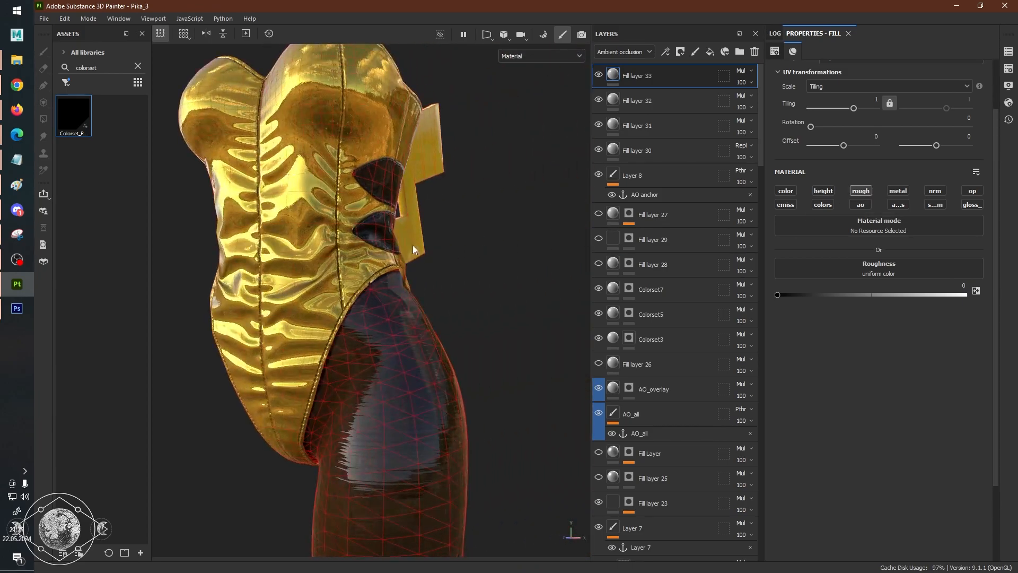
{"action": "middle_click_drag", "start_coordinate": [439, 254], "coordinate": [466, 339], "text": "alt"}
{"action": "mouse_move", "coordinate": [467, 340]}
{"action": "right_mouse_down", "text": "alt"}
{"action": "mouse_move", "coordinate": [529, 327]}
{"action": "mouse_move", "coordinate": [443, 325]}
{"action": "mouse_move", "coordinate": [473, 325]}
{"action": "right_mouse_up", "text": "alt"}
{"action": "scroll", "coordinate": [453, 318], "scroll_direction": "up", "scroll_amount": 3}
{"action": "scroll", "coordinate": [453, 318], "scroll_direction": "down", "scroll_amount": 3}
{"action": "left_click_drag", "start_coordinate": [473, 325], "coordinate": [511, 342], "text": "alt"}
{"action": "scroll", "coordinate": [466, 325], "scroll_direction": "down", "scroll_amount": 3}
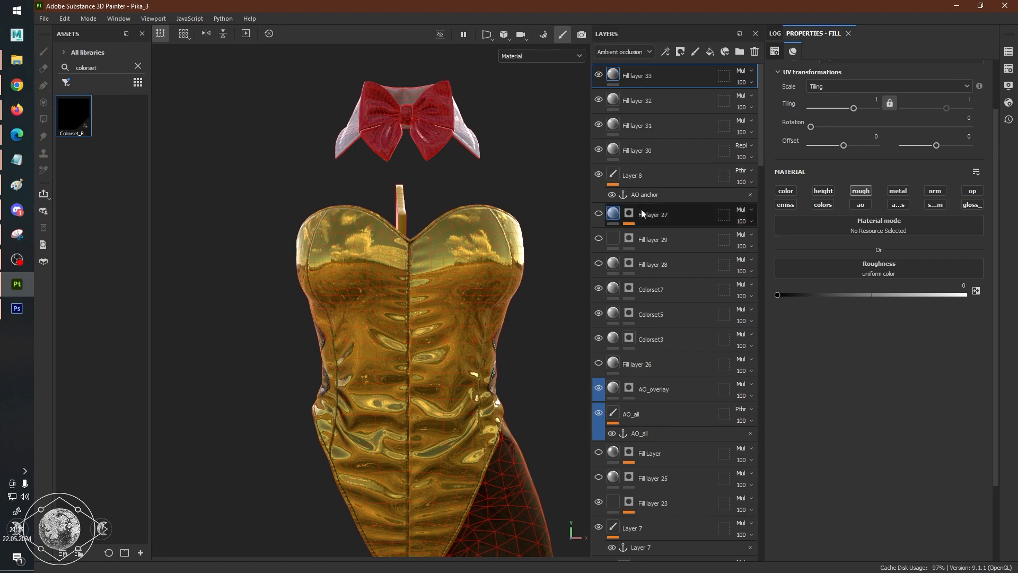
Delete the zero-roughness fill layer from the top of the stack.
{"action": "left_click", "coordinate": [755, 52]}
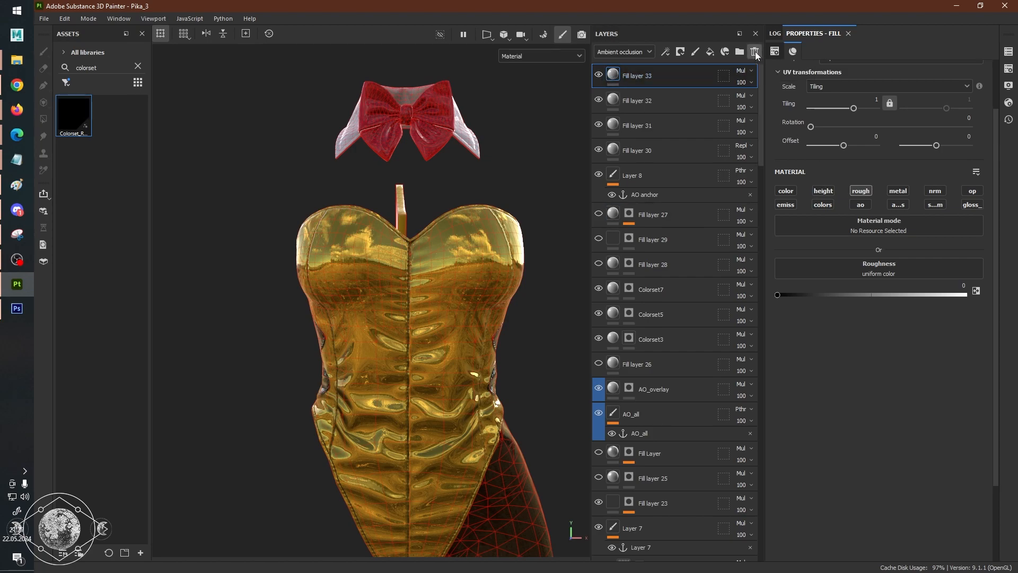
{"action": "left_click_drag", "start_coordinate": [495, 246], "coordinate": [538, 256], "text": "alt"}
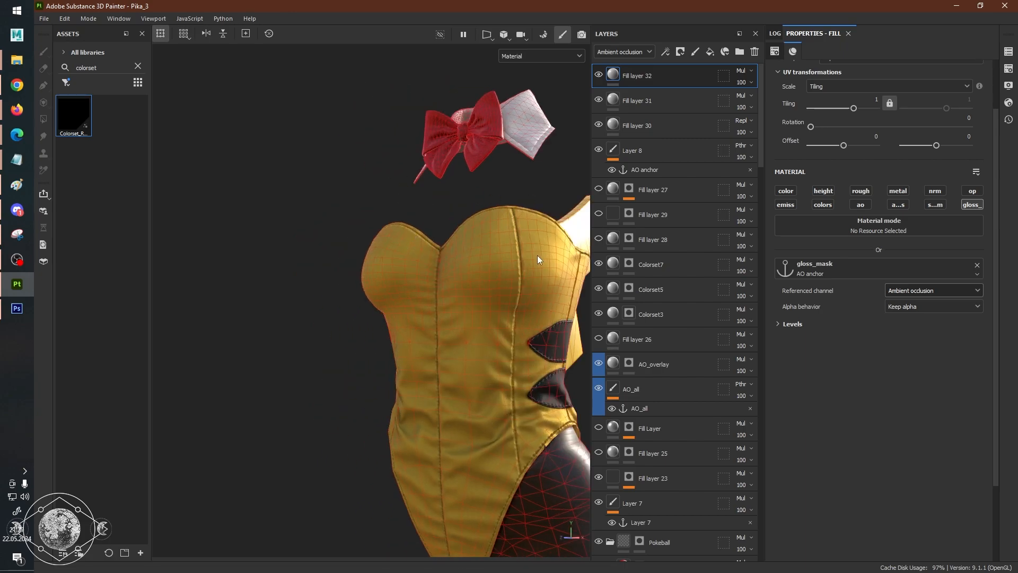
Display only the gloss_mask channel on the model and examine the corset's seams and folds up close.
{"action": "key", "text": "c"}
{"action": "key", "text": "c"}
{"action": "key", "text": "shift+c"}
{"action": "middle_click_drag", "start_coordinate": [501, 272], "coordinate": [439, 216], "text": "alt"}
{"action": "right_click_drag", "start_coordinate": [439, 216], "coordinate": [473, 244], "text": "alt"}
{"action": "mouse_move", "coordinate": [472, 244]}
{"action": "left_mouse_down", "text": "alt"}
{"action": "mouse_move", "coordinate": [502, 241]}
{"action": "mouse_move", "coordinate": [464, 242]}
{"action": "left_mouse_up", "text": "alt"}
{"action": "left_click_drag", "start_coordinate": [521, 223], "coordinate": [413, 288], "text": "alt"}
{"action": "middle_click_drag", "start_coordinate": [537, 308], "coordinate": [508, 246], "text": "alt"}
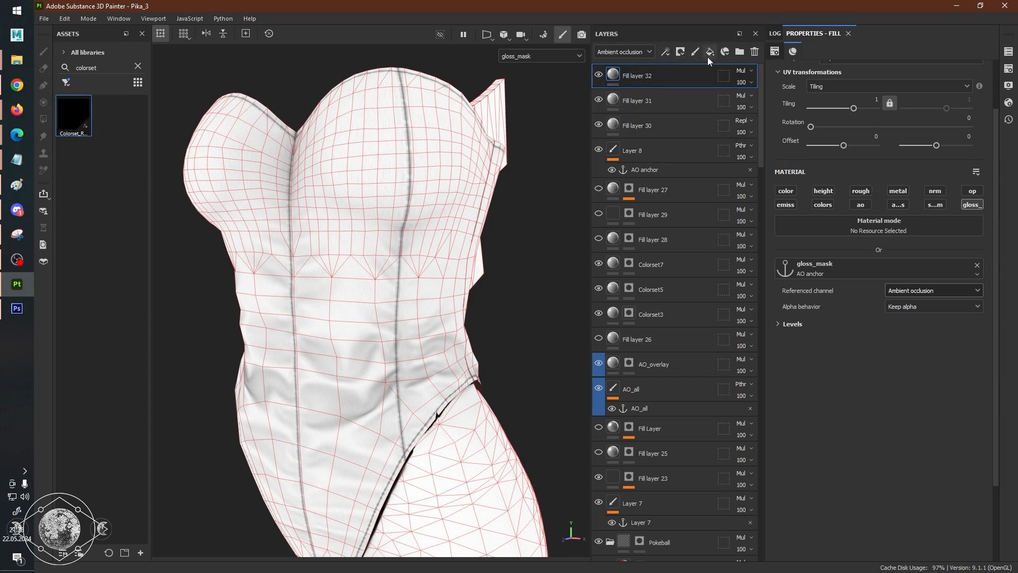
Add a paint layer at the top of the stack and set its gloss_mask blending mode to Passthrough.
{"action": "left_click", "coordinate": [695, 52]}
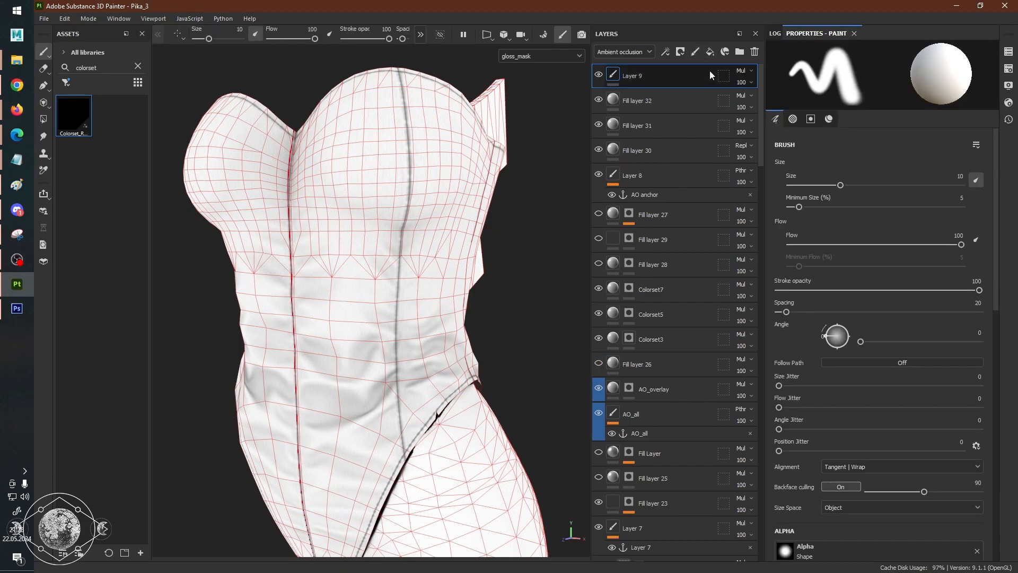
{"action": "left_click", "coordinate": [624, 52]}
{"action": "scroll", "coordinate": [618, 141], "scroll_direction": "down", "scroll_amount": 1}
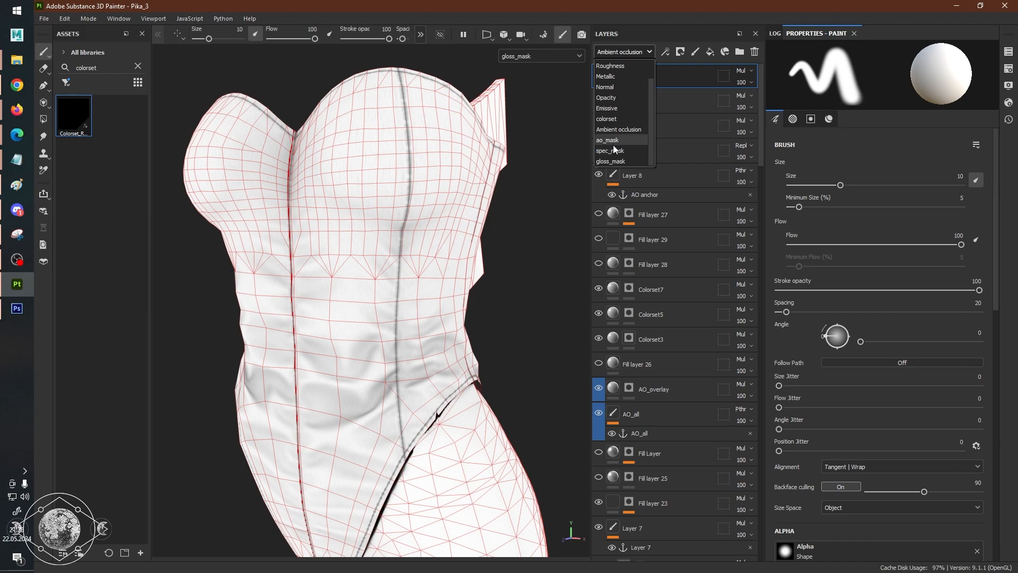
{"action": "left_click", "coordinate": [612, 160]}
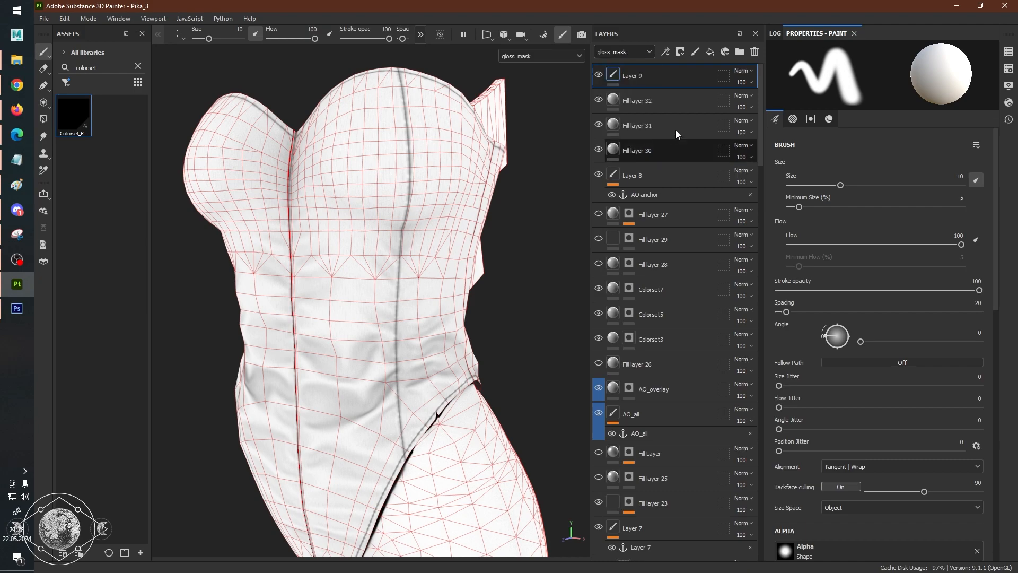
{"action": "left_click", "coordinate": [749, 73]}
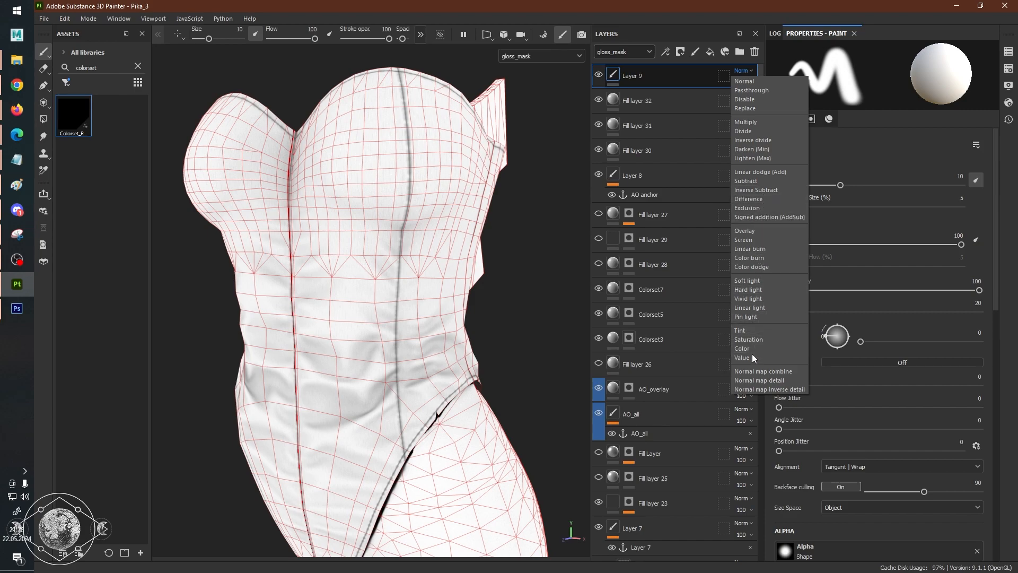
{"action": "left_click", "coordinate": [762, 90]}
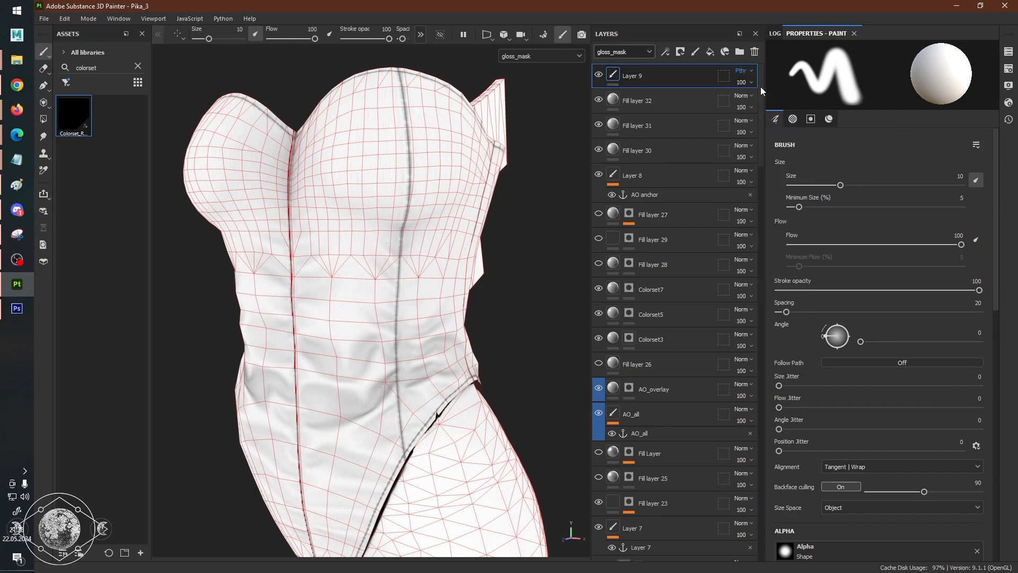
{"action": "right_click", "coordinate": [635, 77]}
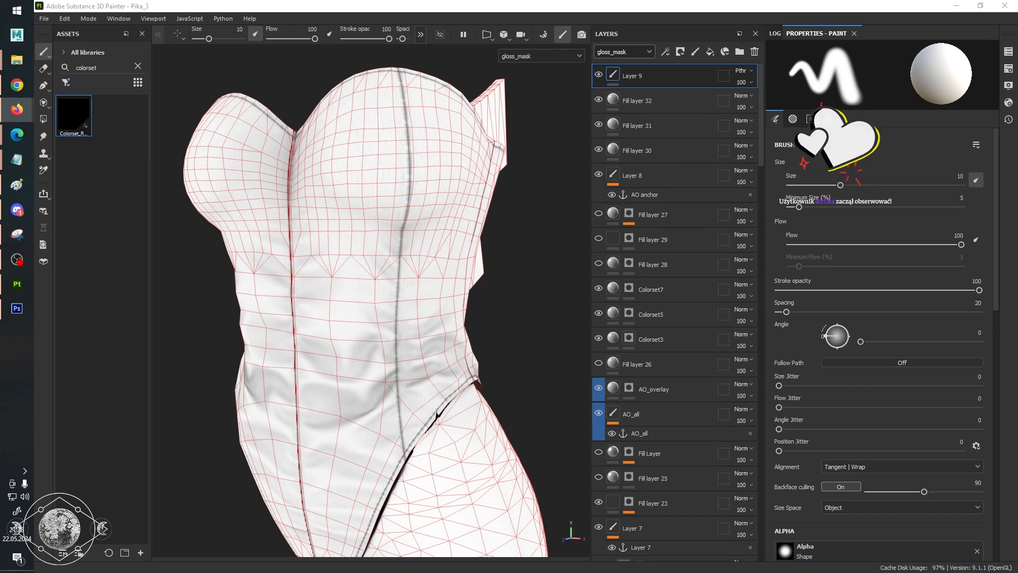
{"action": "scroll", "coordinate": [406, 254], "scroll_direction": "down", "scroll_amount": 1}
{"action": "scroll", "coordinate": [406, 254], "scroll_direction": "down", "scroll_amount": 1}
{"action": "scroll", "coordinate": [406, 254], "scroll_direction": "up", "scroll_amount": 3}
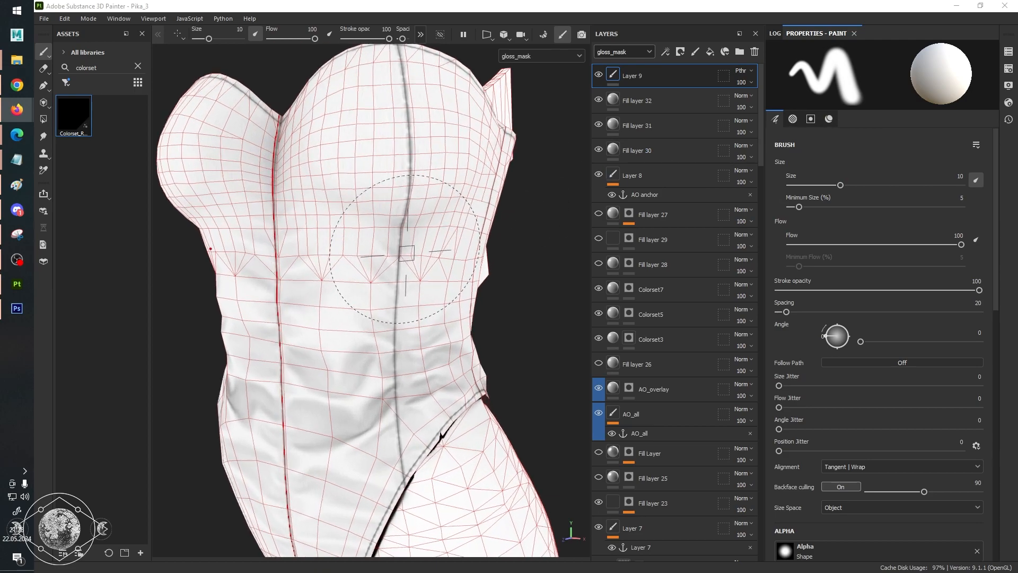
{"action": "scroll", "coordinate": [406, 253], "scroll_direction": "down", "scroll_amount": 3}
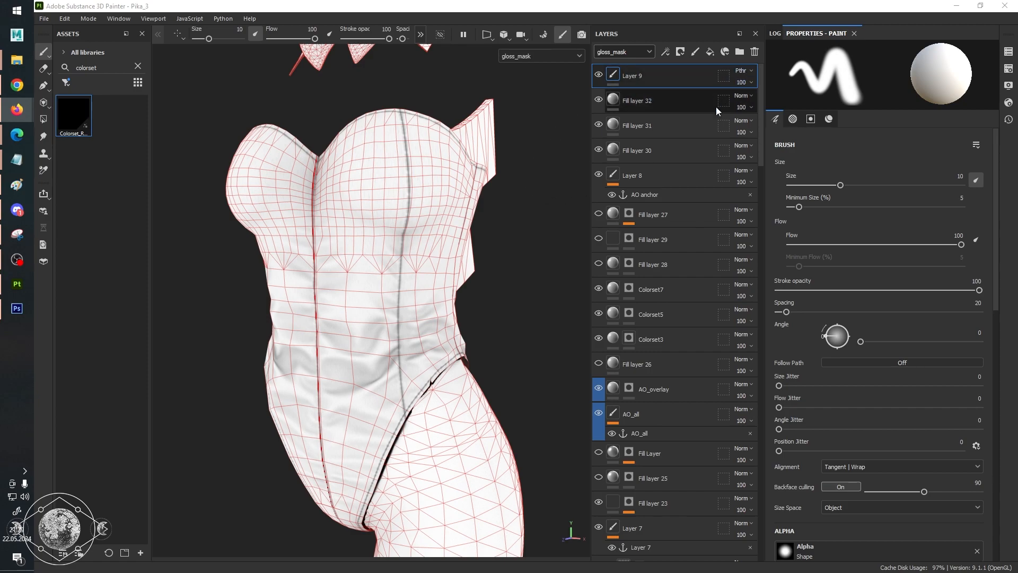
{"action": "scroll", "coordinate": [473, 165], "scroll_direction": "up", "scroll_amount": 5}
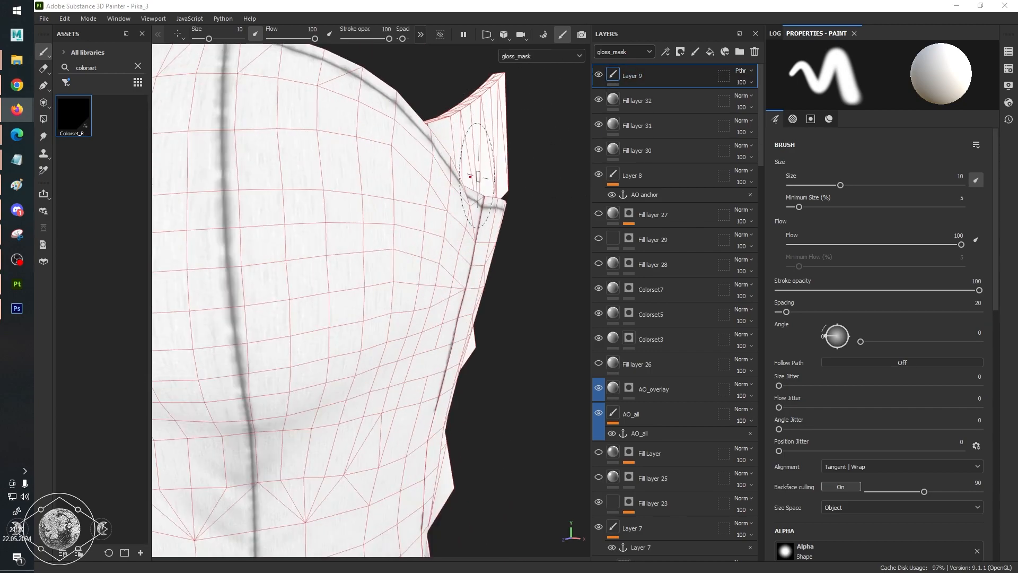
{"action": "scroll", "coordinate": [462, 182], "scroll_direction": "down", "scroll_amount": 5}
{"action": "left_click_drag", "start_coordinate": [458, 210], "coordinate": [426, 210], "text": "alt"}
{"action": "right_click_drag", "start_coordinate": [426, 210], "coordinate": [490, 183], "text": "alt"}
{"action": "left_click_drag", "start_coordinate": [490, 183], "coordinate": [538, 186], "text": "alt"}
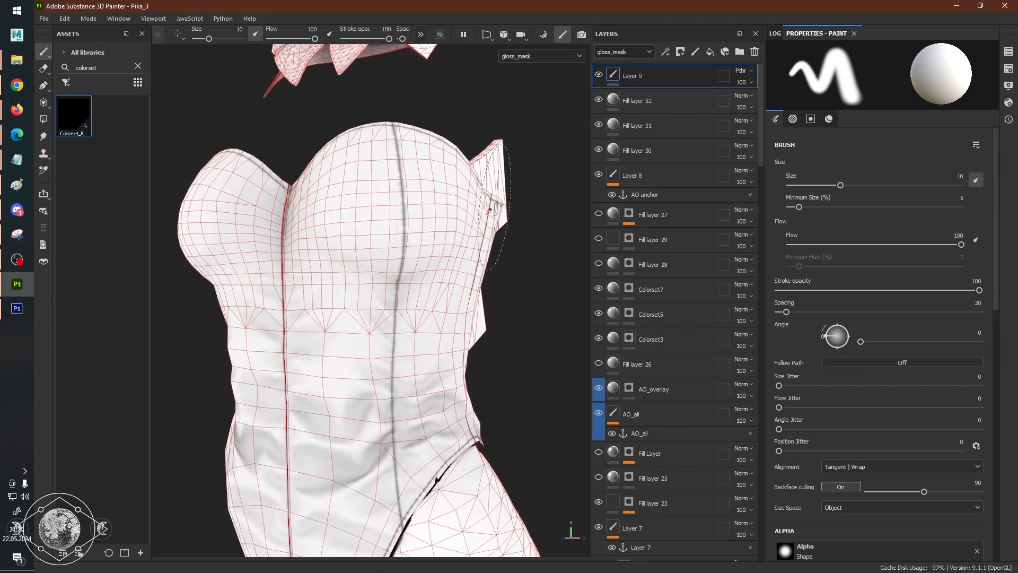
Add a filter to the top paint layer, Layer 9, and assign the Blur filter to it.
{"action": "right_click", "coordinate": [638, 78]}
{"action": "left_click", "coordinate": [624, 56]}
{"action": "left_click", "coordinate": [624, 51]}
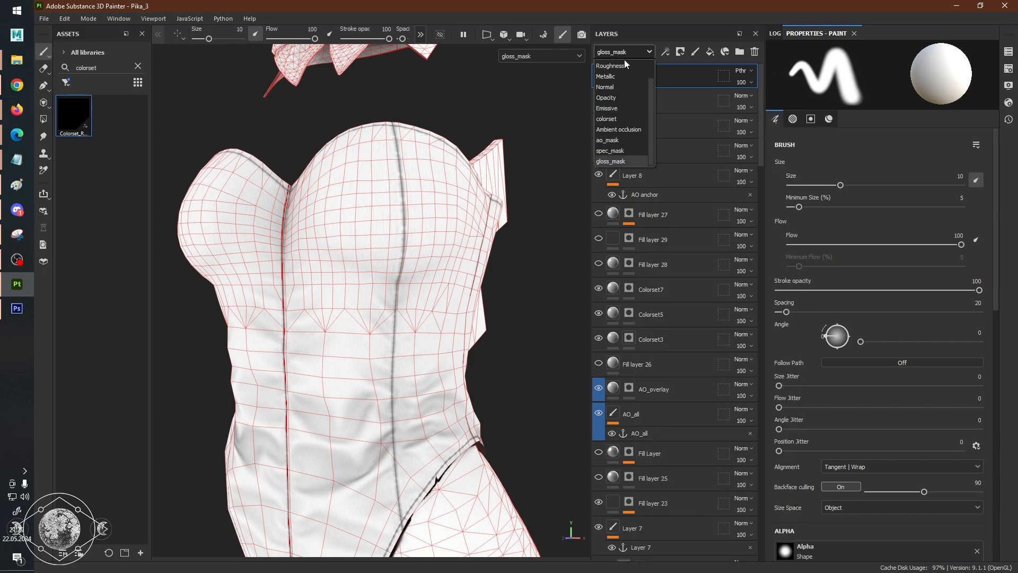
{"action": "left_click", "coordinate": [626, 53]}
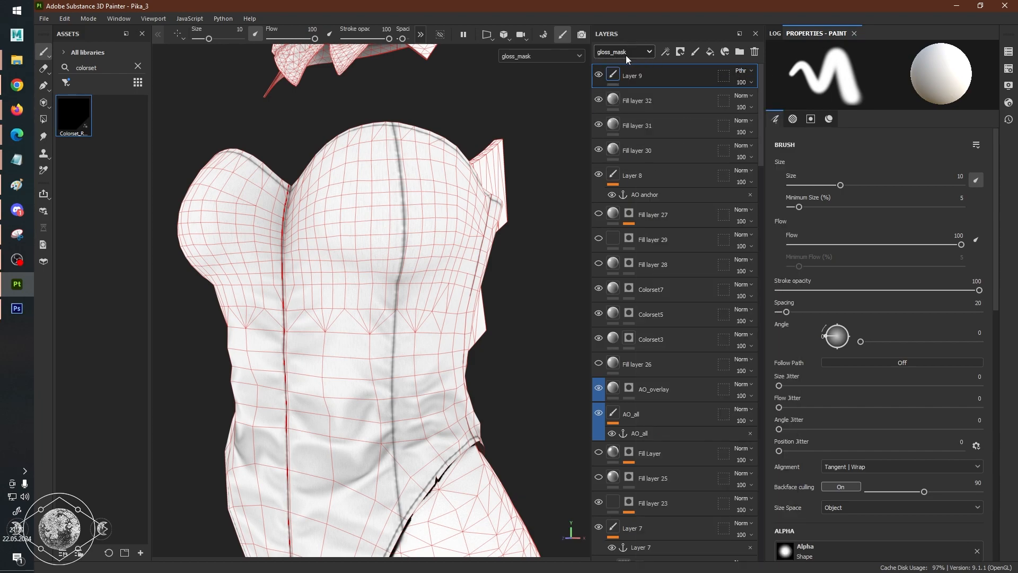
{"action": "right_click", "coordinate": [644, 80]}
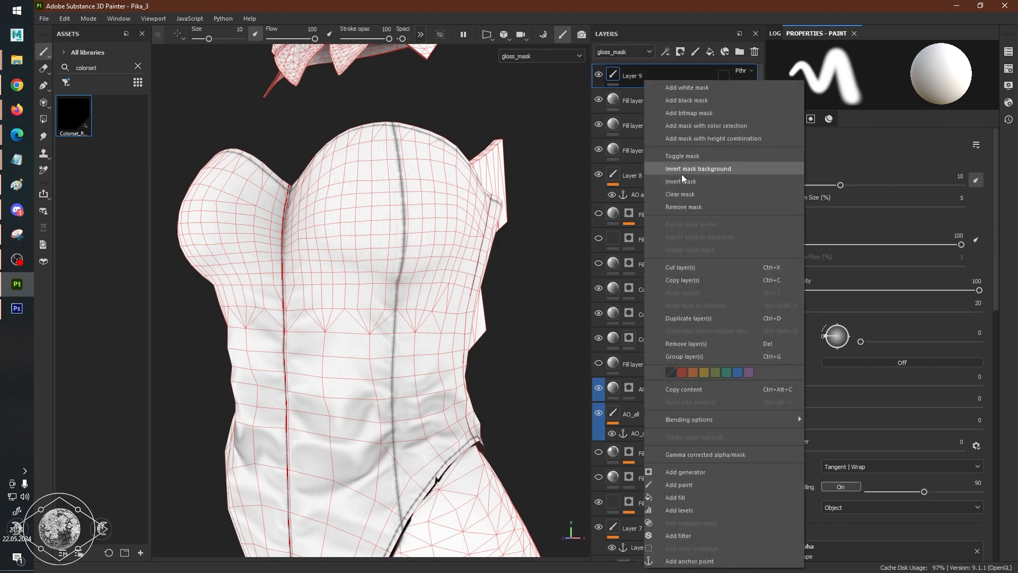
{"action": "left_click", "coordinate": [705, 538]}
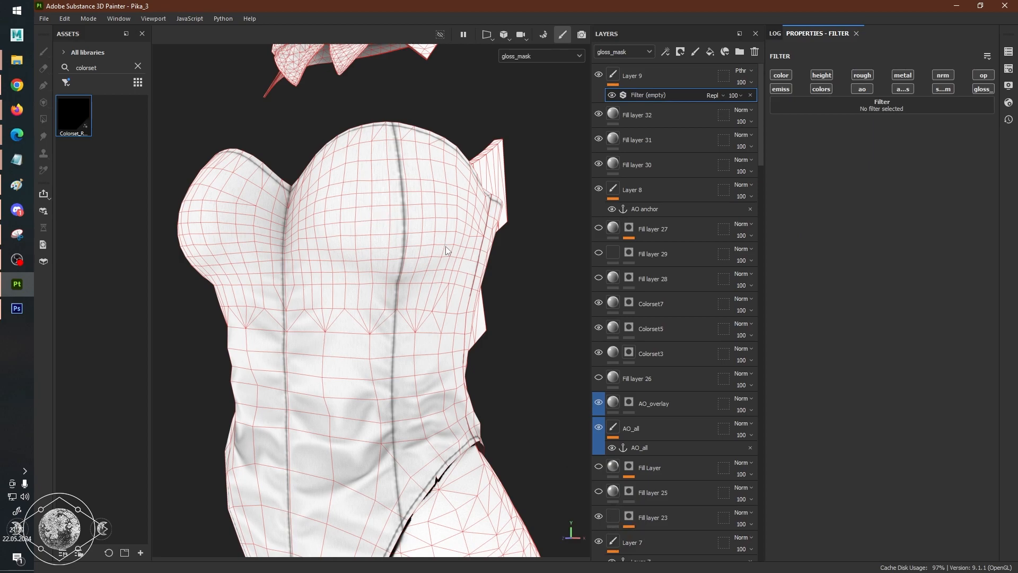
{"action": "scroll", "coordinate": [415, 301], "scroll_direction": "up", "scroll_amount": 2}
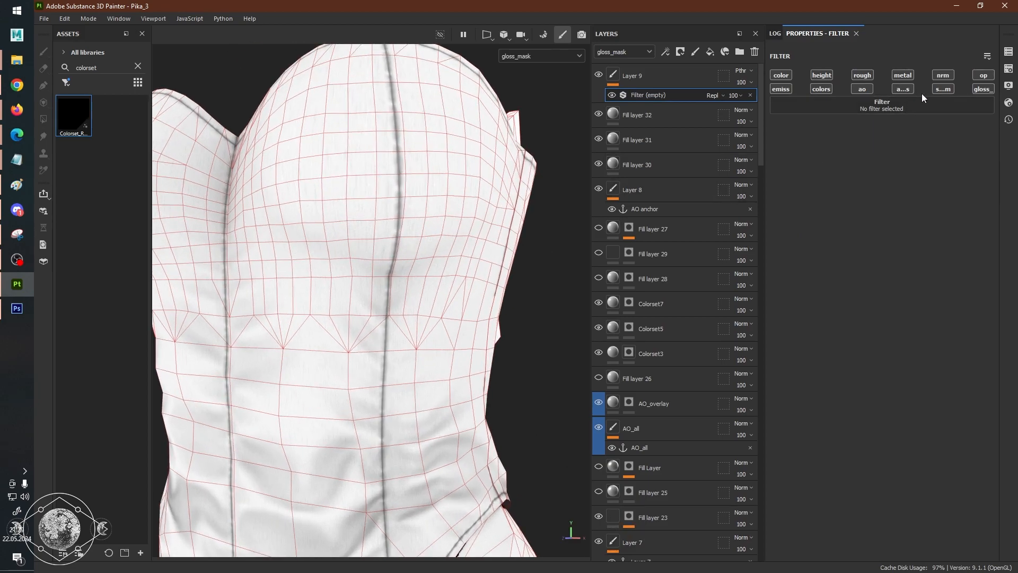
{"action": "left_click", "coordinate": [923, 107]}
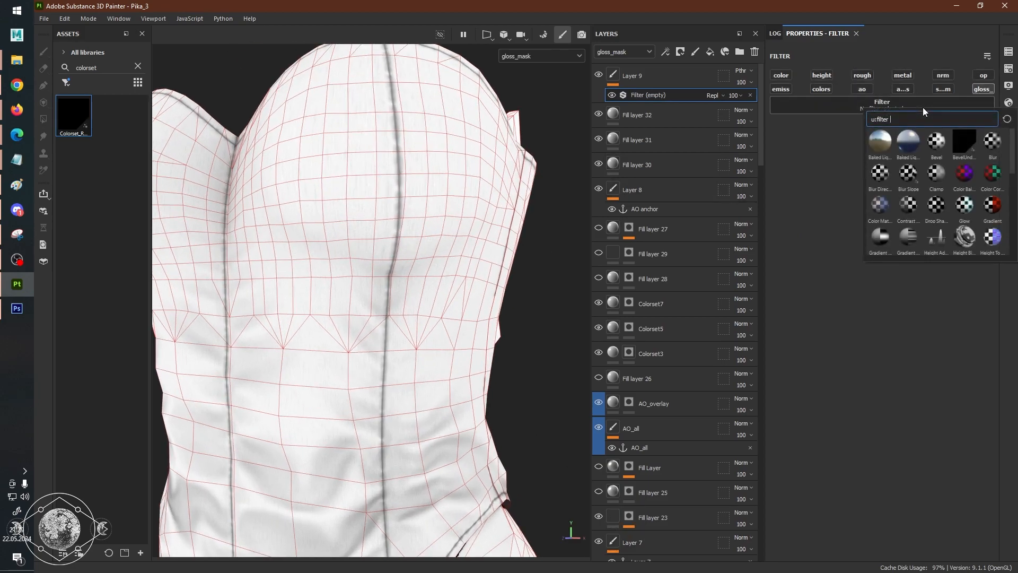
{"action": "type", "text": "blur"}
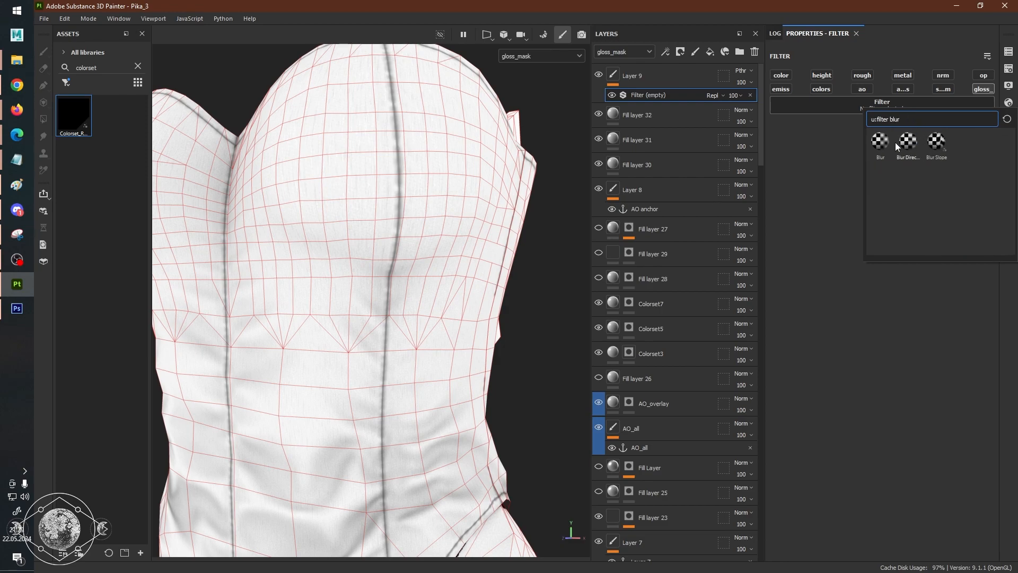
{"action": "left_click", "coordinate": [880, 142]}
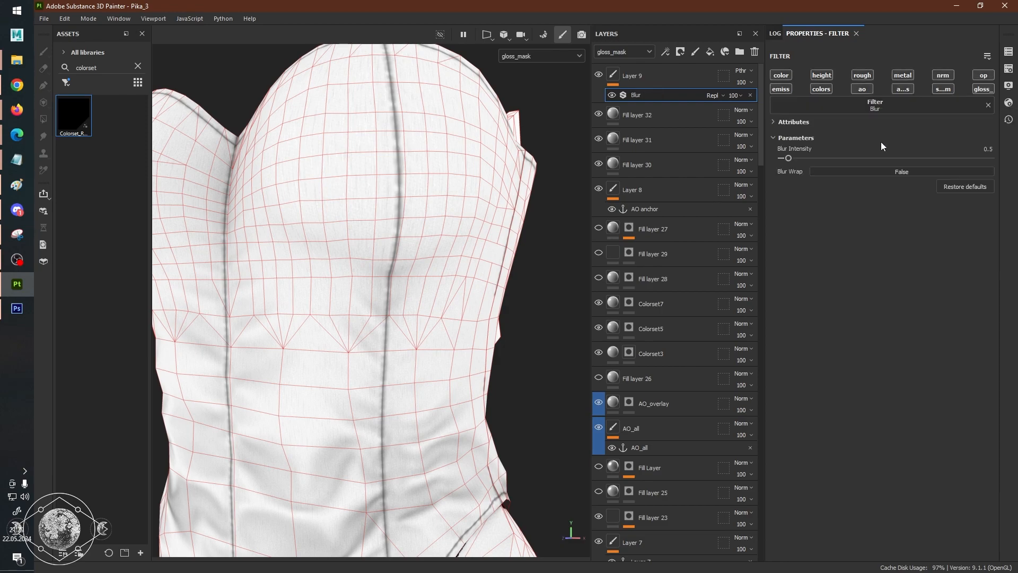
Limit the Blur filter to the gloss_mask channel and set its Blur Intensity to 1.95.
{"action": "left_click", "coordinate": [990, 89]}
{"action": "left_click_drag", "start_coordinate": [789, 158], "coordinate": [807, 160]}
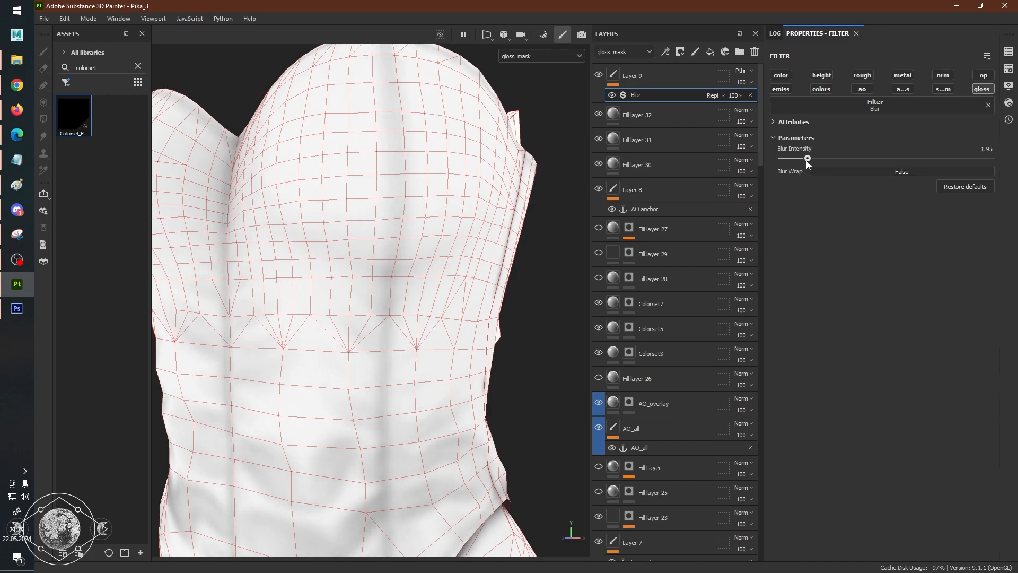
Add a Levels effect to Layer 9 above its Blur filter and disable the Blur.
{"action": "left_click", "coordinate": [617, 70]}
{"action": "right_click", "coordinate": [615, 68]}
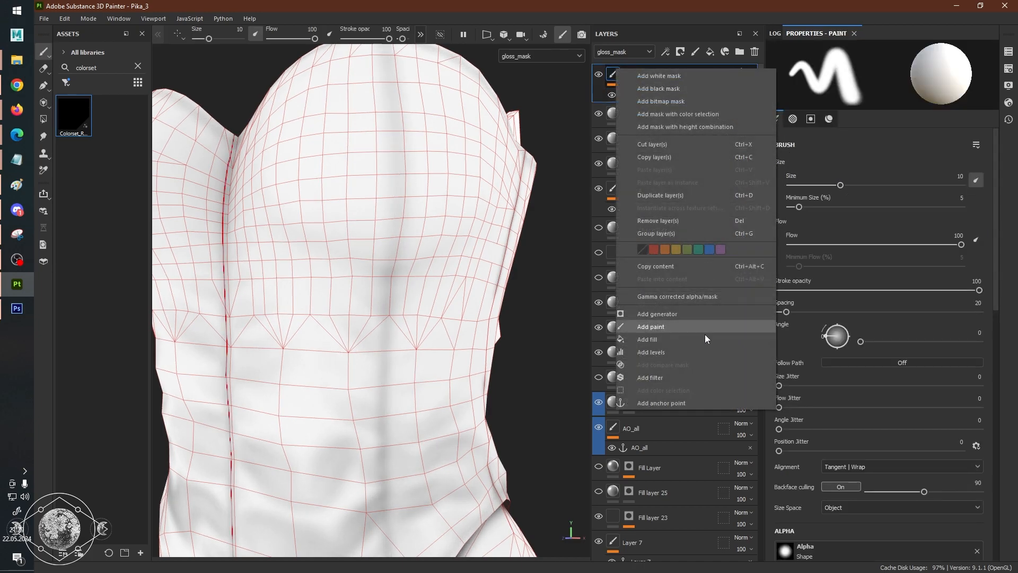
{"action": "left_click", "coordinate": [669, 353]}
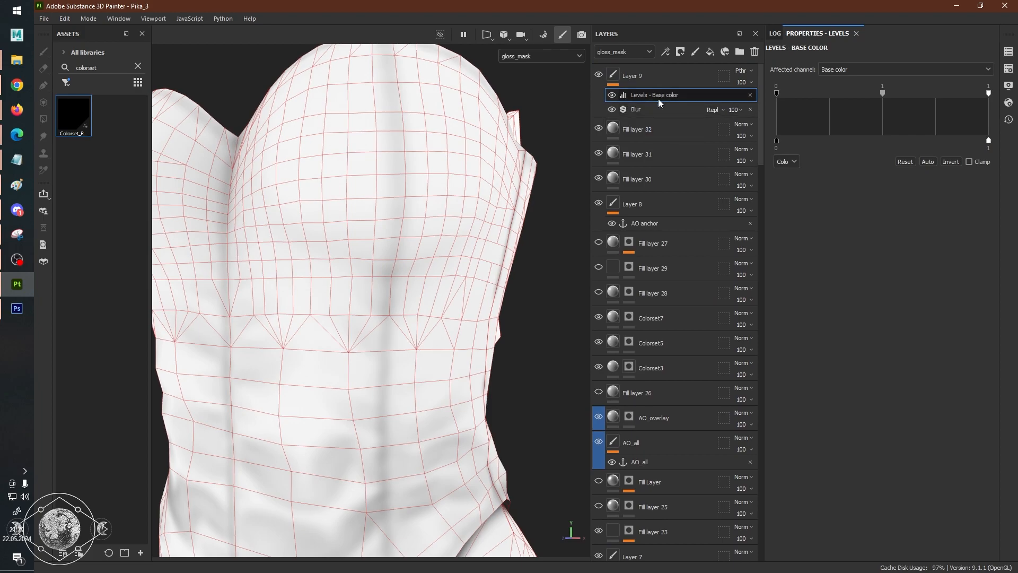
{"action": "left_click", "coordinate": [612, 110]}
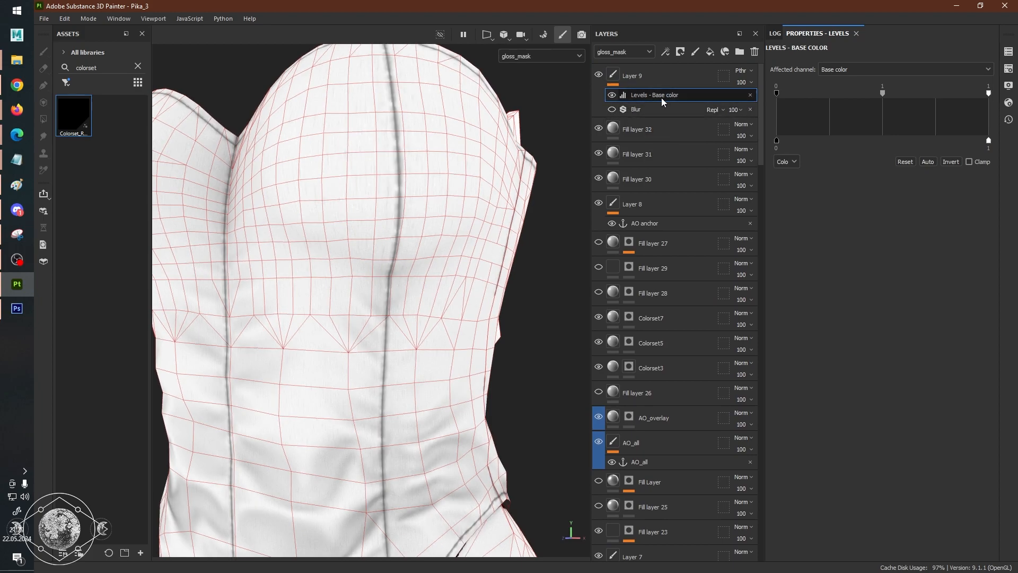
Set Layer 9's Levels to affect gloss_mask and raise the output minimum to about 0.79 to lighten the seams.
{"action": "right_click_drag", "start_coordinate": [497, 212], "coordinate": [387, 286], "text": "alt"}
{"action": "left_click_drag", "start_coordinate": [387, 287], "coordinate": [480, 289], "text": "alt"}
{"action": "right_click_drag", "start_coordinate": [480, 289], "coordinate": [607, 292], "text": "alt"}
{"action": "right_click_drag", "start_coordinate": [446, 287], "coordinate": [502, 284], "text": "alt"}
{"action": "middle_click_drag", "start_coordinate": [493, 273], "coordinate": [428, 302], "text": "alt"}
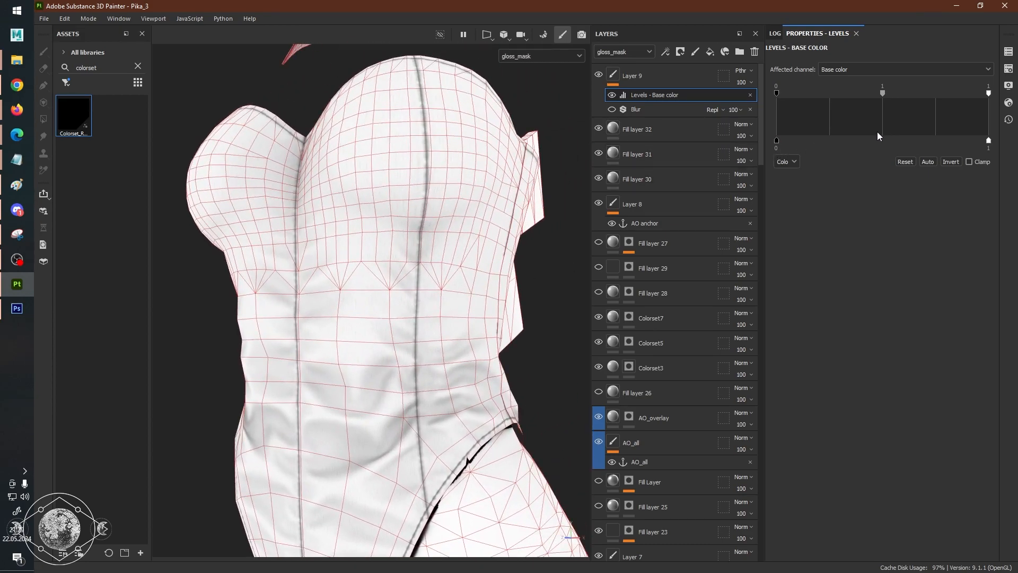
{"action": "left_click_drag", "start_coordinate": [776, 140], "coordinate": [851, 141]}
{"action": "left_click_drag", "start_coordinate": [942, 140], "coordinate": [775, 142]}
{"action": "left_click", "coordinate": [854, 66]}
{"action": "scroll", "coordinate": [851, 148], "scroll_direction": "down", "scroll_amount": 2}
{"action": "left_click", "coordinate": [843, 178]}
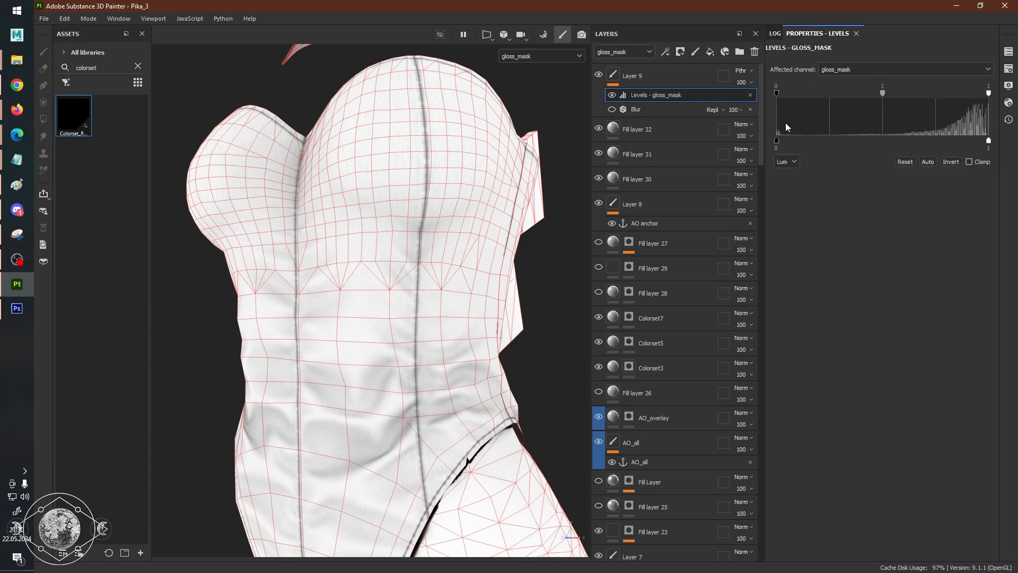
{"action": "left_click_drag", "start_coordinate": [777, 141], "coordinate": [944, 143]}
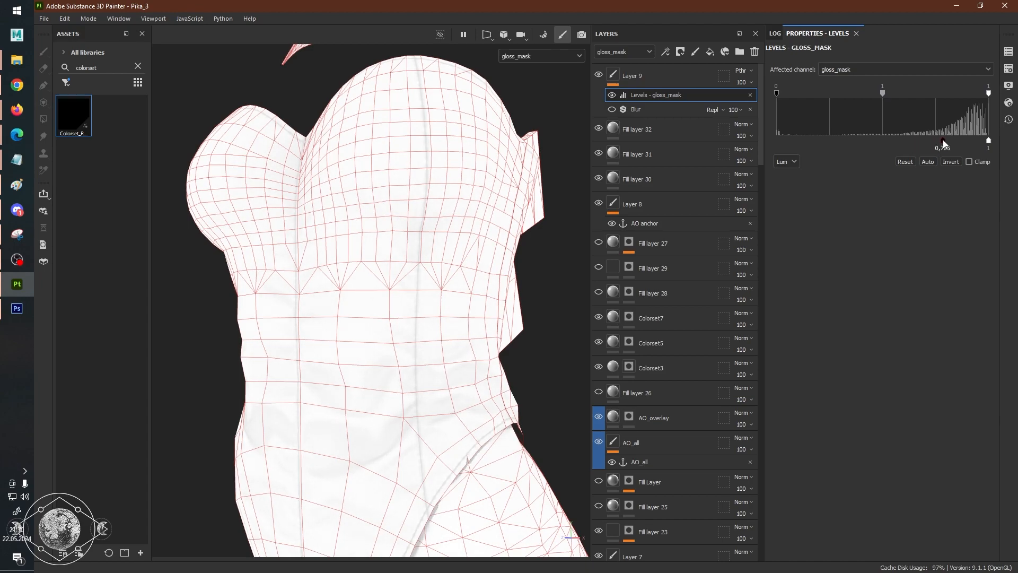
Select Fill layer 30, display only the ao_mask channel, and examine the corset's seams and folds from several angles.
{"action": "left_click", "coordinate": [616, 177]}
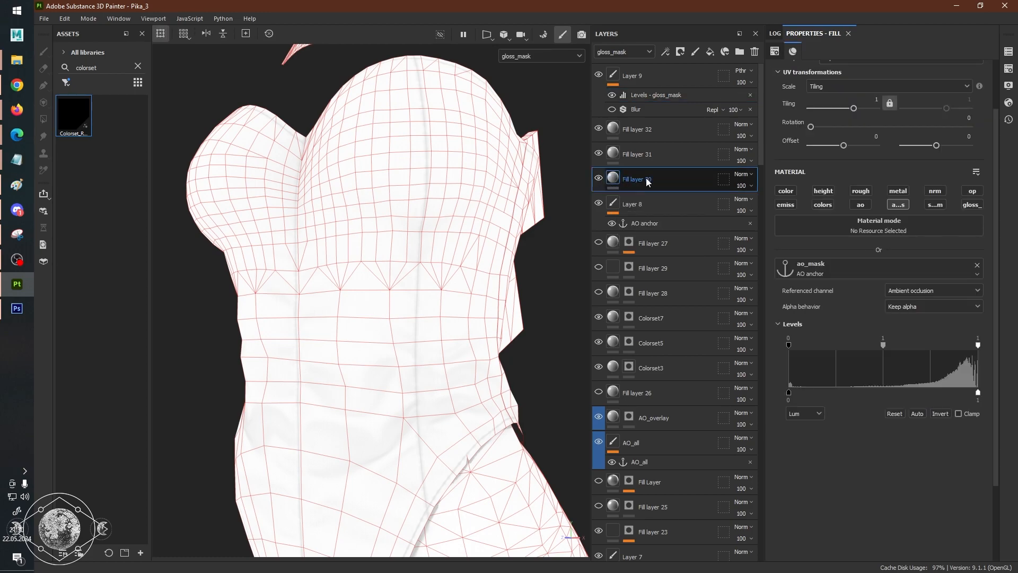
{"action": "key", "text": "shift+c"}
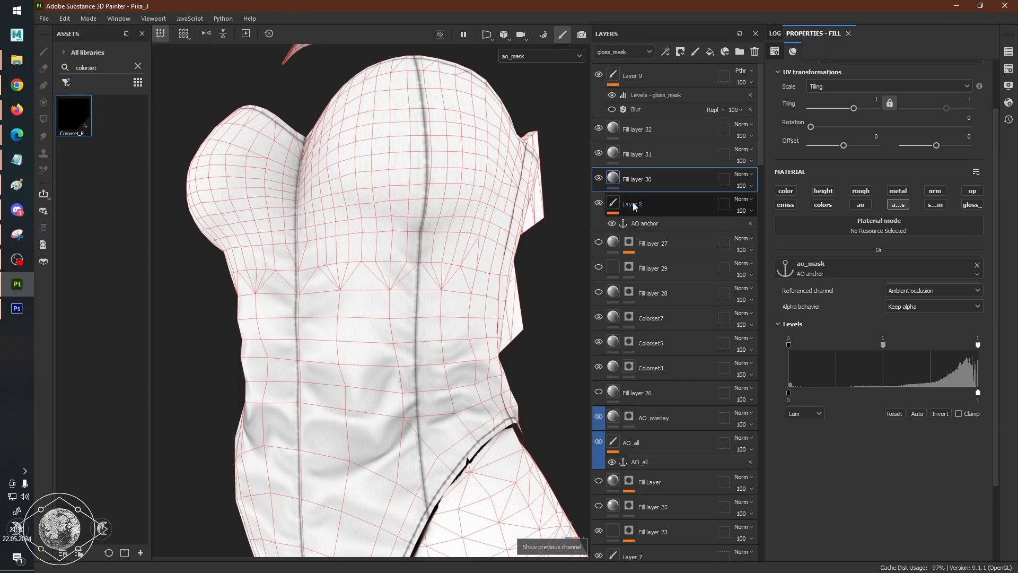
{"action": "scroll", "coordinate": [386, 275], "scroll_direction": "down", "scroll_amount": 3}
{"action": "scroll", "coordinate": [391, 284], "scroll_direction": "up", "scroll_amount": 3}
{"action": "left_click_drag", "start_coordinate": [391, 284], "coordinate": [445, 281], "text": "alt"}
{"action": "middle_click_drag", "start_coordinate": [387, 277], "coordinate": [424, 324], "text": "alt"}
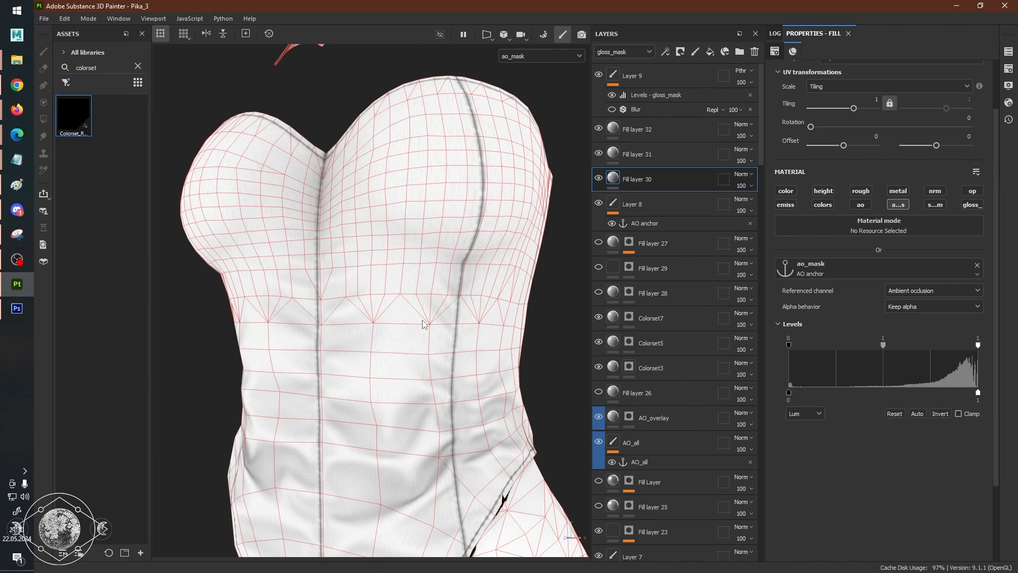
{"action": "scroll", "coordinate": [422, 324], "scroll_direction": "down", "scroll_amount": 5}
{"action": "left_click_drag", "start_coordinate": [408, 350], "coordinate": [329, 353], "text": "alt"}
{"action": "middle_click_drag", "start_coordinate": [419, 355], "coordinate": [457, 326], "text": "alt"}
{"action": "scroll", "coordinate": [457, 326], "scroll_direction": "up", "scroll_amount": 6}
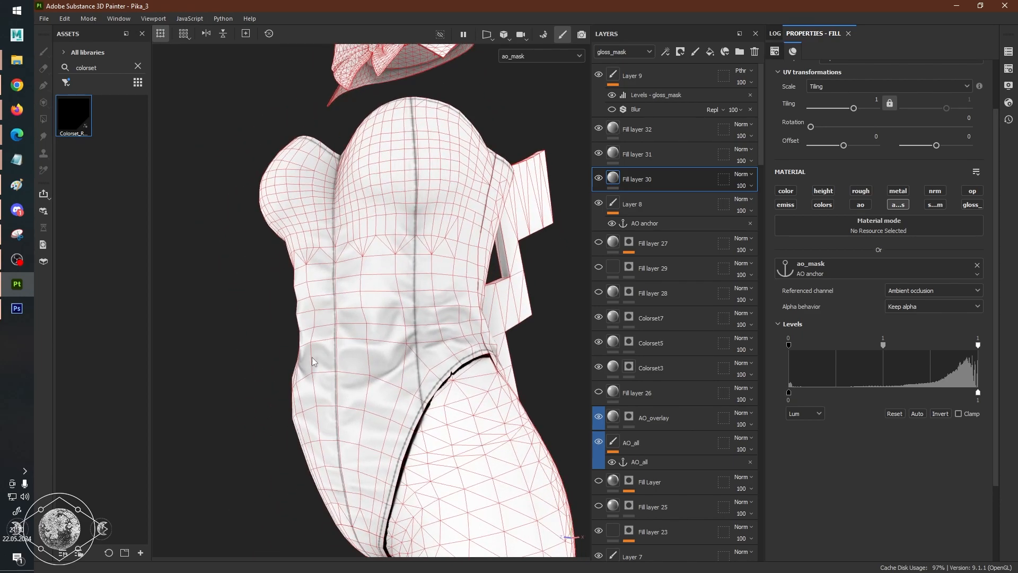
{"action": "scroll", "coordinate": [547, 324], "scroll_direction": "down", "scroll_amount": 4}
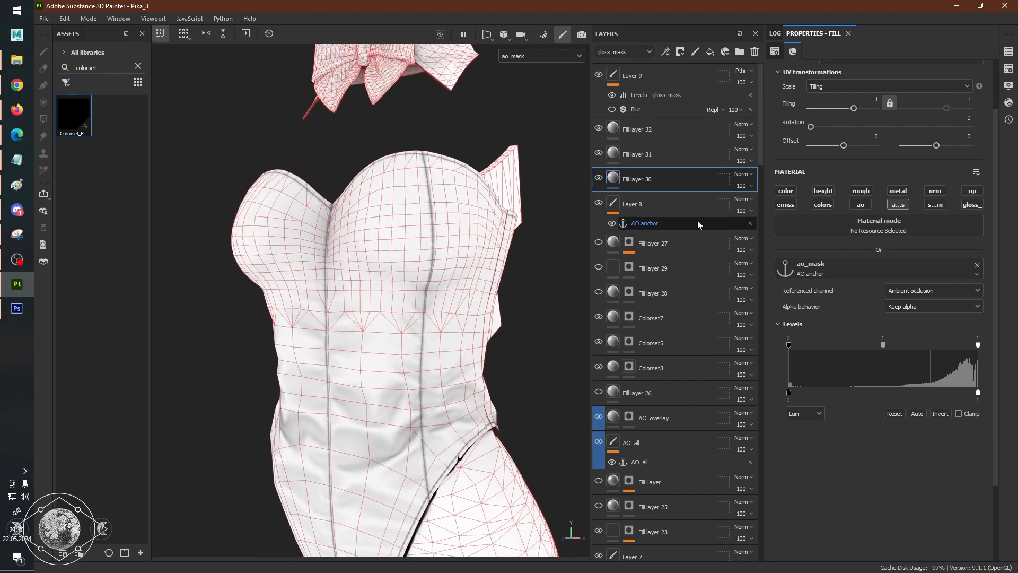
Add a Levels effect to Fill layer 30, set its affected channel to ao_mask, and raise the output minimum to 0.66.
{"action": "right_click", "coordinate": [662, 183]}
{"action": "left_click", "coordinate": [712, 428]}
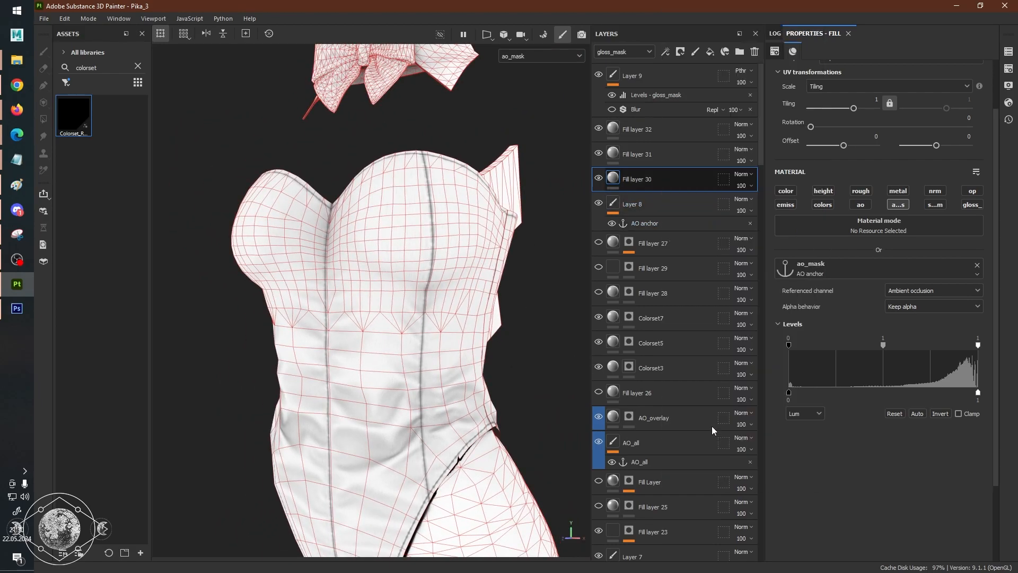
{"action": "left_click", "coordinate": [856, 67]}
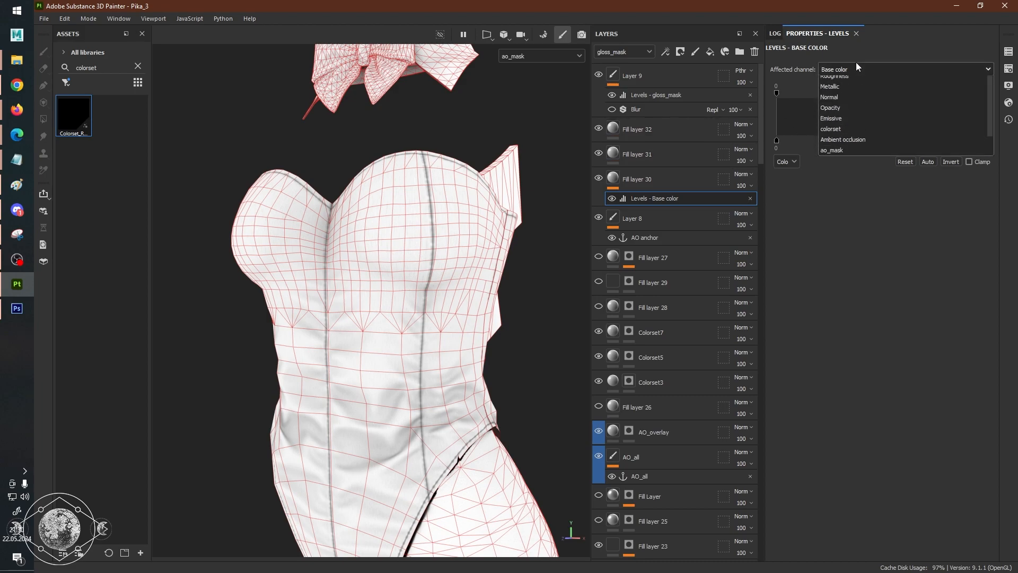
{"action": "left_click", "coordinate": [848, 162]}
{"action": "left_click", "coordinate": [861, 68]}
{"action": "left_click", "coordinate": [831, 165]}
{"action": "left_click_drag", "start_coordinate": [777, 139], "coordinate": [916, 139]}
Check the lightened ao_mask on the corset and leg from near and far.
{"action": "scroll", "coordinate": [413, 223], "scroll_direction": "down", "scroll_amount": 3}
{"action": "scroll", "coordinate": [414, 227], "scroll_direction": "up", "scroll_amount": 5}
{"action": "scroll", "coordinate": [414, 229], "scroll_direction": "down", "scroll_amount": 4}
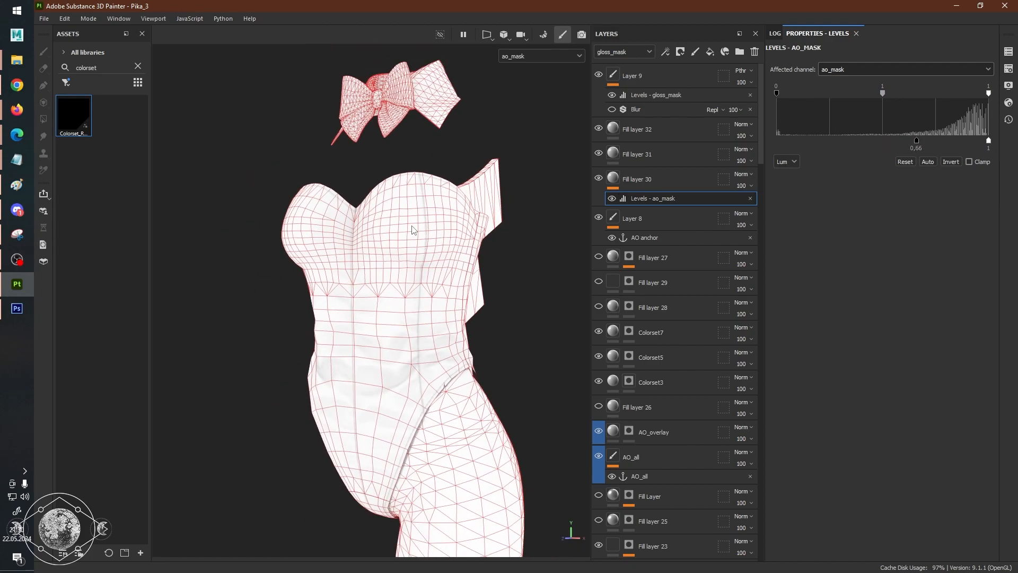
{"action": "scroll", "coordinate": [428, 243], "scroll_direction": "up", "scroll_amount": 4}
{"action": "scroll", "coordinate": [424, 253], "scroll_direction": "down", "scroll_amount": 4}
{"action": "scroll", "coordinate": [423, 263], "scroll_direction": "up", "scroll_amount": 2}
{"action": "scroll", "coordinate": [422, 263], "scroll_direction": "down", "scroll_amount": 2}
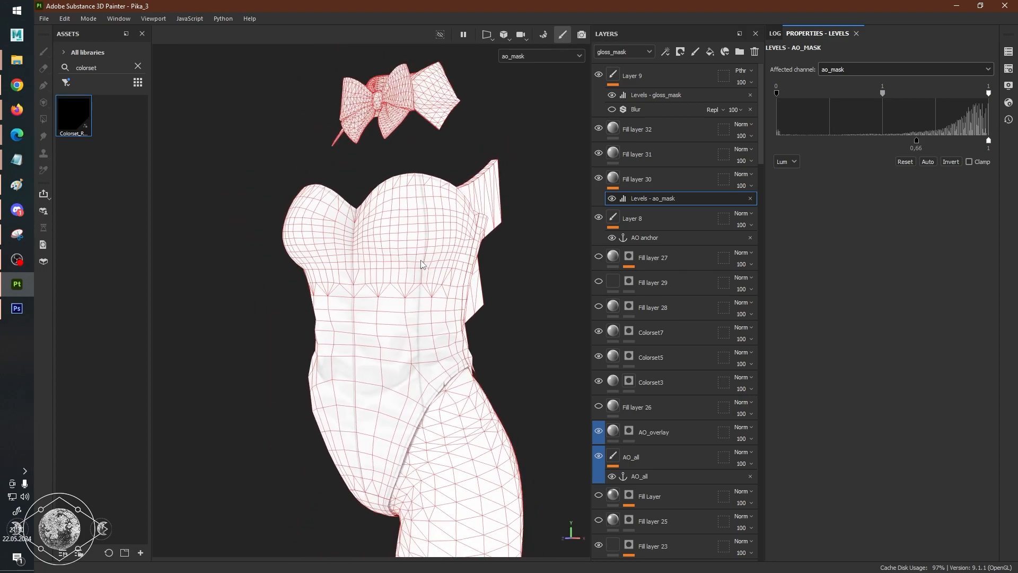
Display the full material and examine the yellow corset's folds, seams and side cutouts up close and from a distance.
{"action": "key", "text": "m"}
{"action": "left_click_drag", "start_coordinate": [336, 277], "coordinate": [377, 287], "text": "alt"}
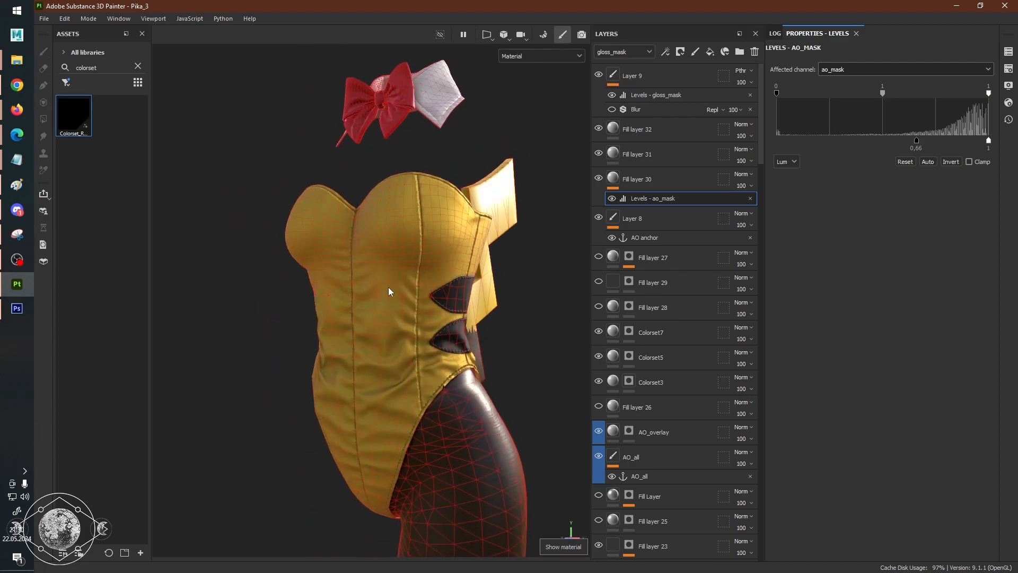
{"action": "scroll", "coordinate": [377, 288], "scroll_direction": "up", "scroll_amount": 5}
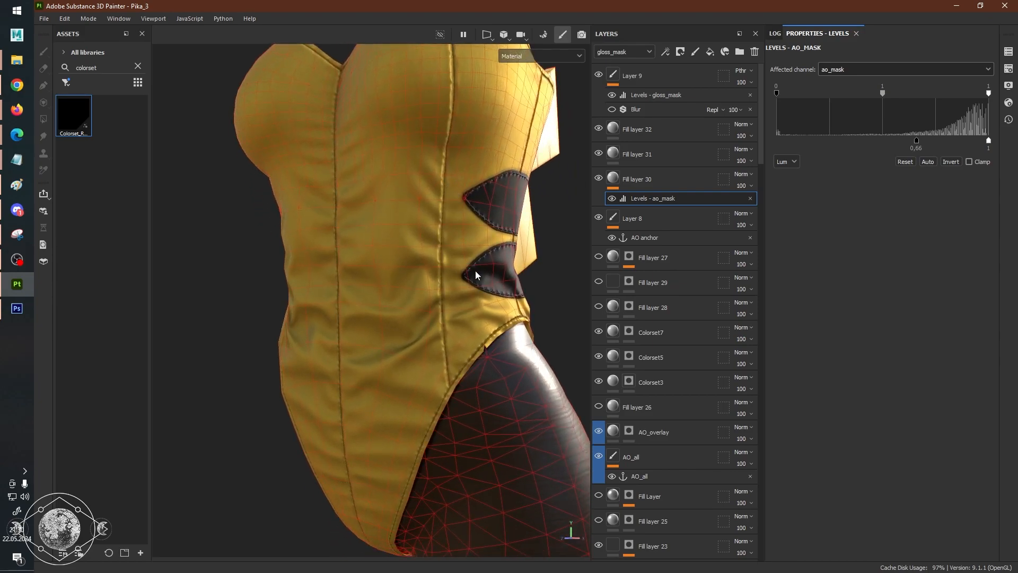
{"action": "scroll", "coordinate": [717, 350], "scroll_direction": "down", "scroll_amount": 9}
{"action": "scroll", "coordinate": [715, 349], "scroll_direction": "down", "scroll_amount": 10}
{"action": "scroll", "coordinate": [480, 326], "scroll_direction": "down", "scroll_amount": 3}
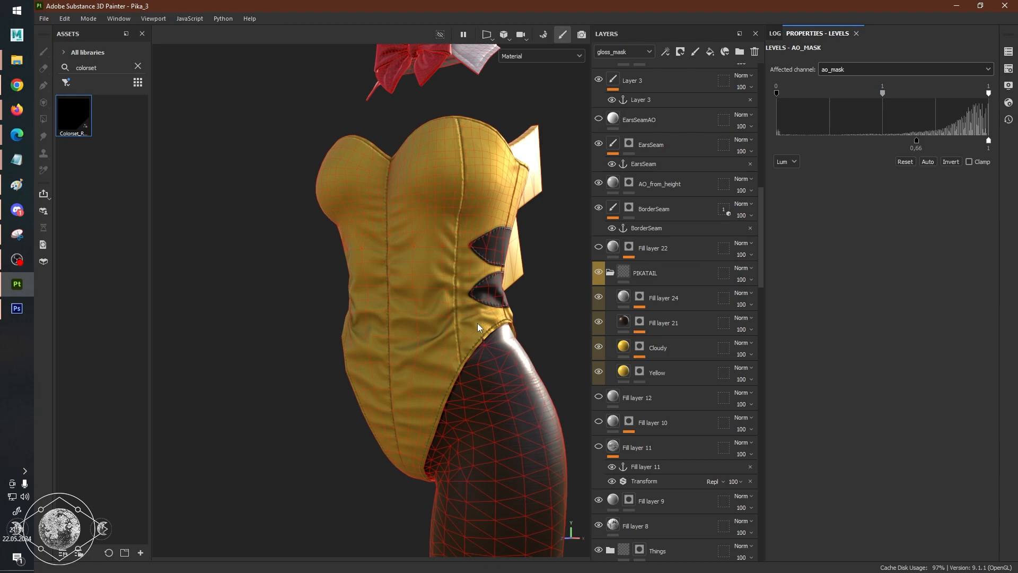
{"action": "scroll", "coordinate": [497, 215], "scroll_direction": "up", "scroll_amount": 3}
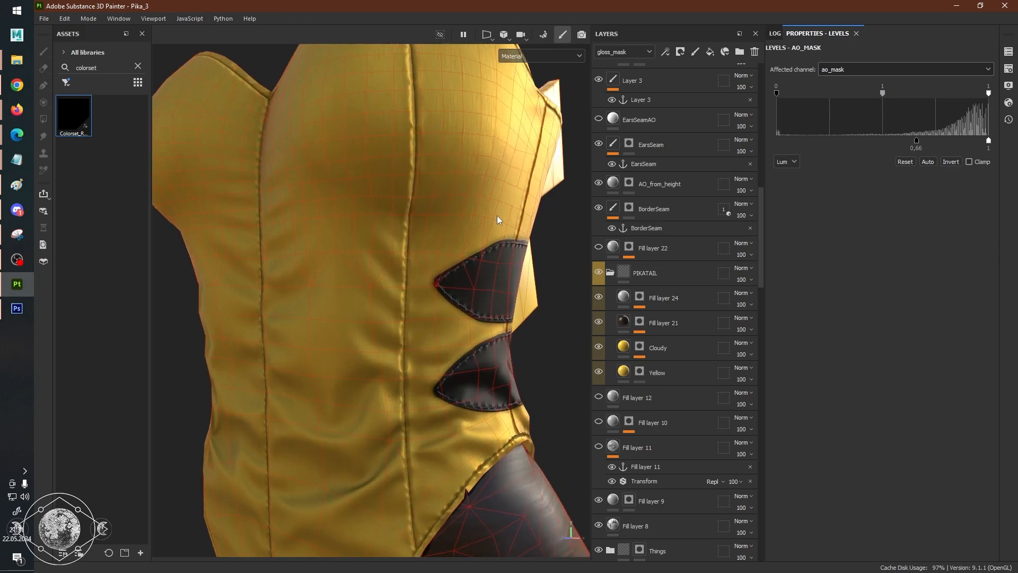
{"action": "scroll", "coordinate": [498, 215], "scroll_direction": "down", "scroll_amount": 4}
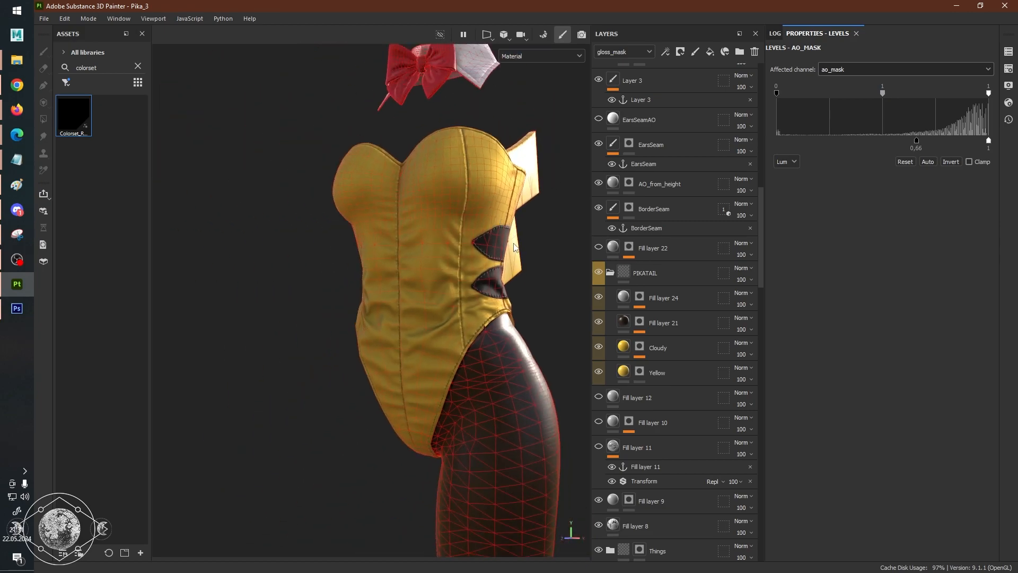
{"action": "scroll", "coordinate": [513, 245], "scroll_direction": "up", "scroll_amount": 4}
{"action": "scroll", "coordinate": [514, 245], "scroll_direction": "down", "scroll_amount": 3}
{"action": "scroll", "coordinate": [513, 246], "scroll_direction": "up", "scroll_amount": 2}
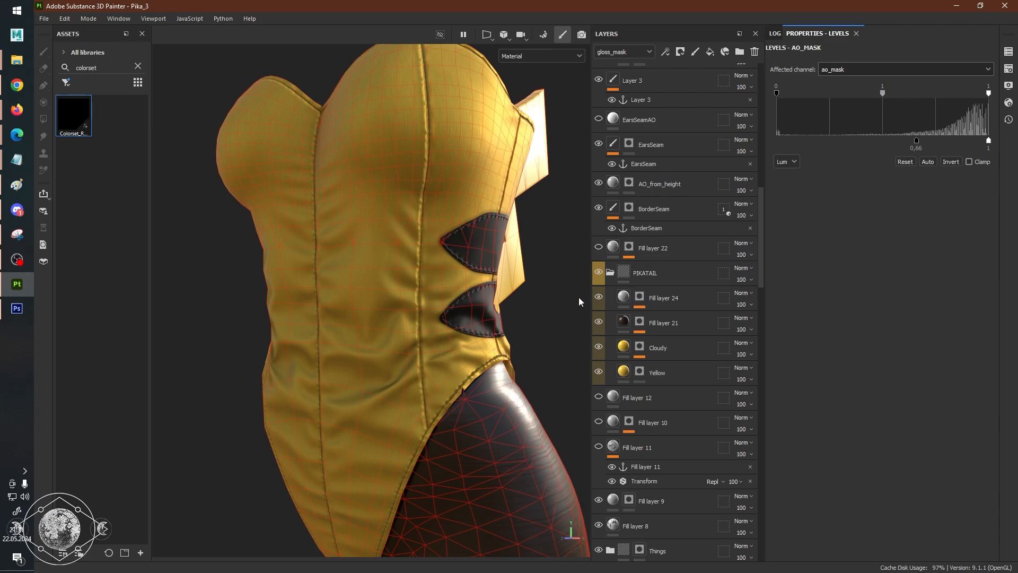
Display only the Roughness channel and examine the corset's surface from several angles.
{"action": "key", "text": "c"}
{"action": "key", "text": "c"}
{"action": "key", "text": "c"}
{"action": "key", "text": "c"}
{"action": "key", "text": "c"}
{"action": "key", "text": "c"}
{"action": "key", "text": "shift+c"}
{"action": "mouse_move", "coordinate": [405, 300]}
{"action": "left_mouse_down", "text": "alt"}
{"action": "mouse_move", "coordinate": [388, 285]}
{"action": "mouse_move", "coordinate": [437, 286]}
{"action": "mouse_move", "coordinate": [405, 288]}
{"action": "left_mouse_up", "text": "alt"}
{"action": "right_click_drag", "start_coordinate": [405, 289], "coordinate": [571, 318], "text": "alt"}
{"action": "left_click_drag", "start_coordinate": [427, 298], "coordinate": [493, 291], "text": "alt"}
{"action": "right_click_drag", "start_coordinate": [493, 291], "coordinate": [325, 275], "text": "alt"}
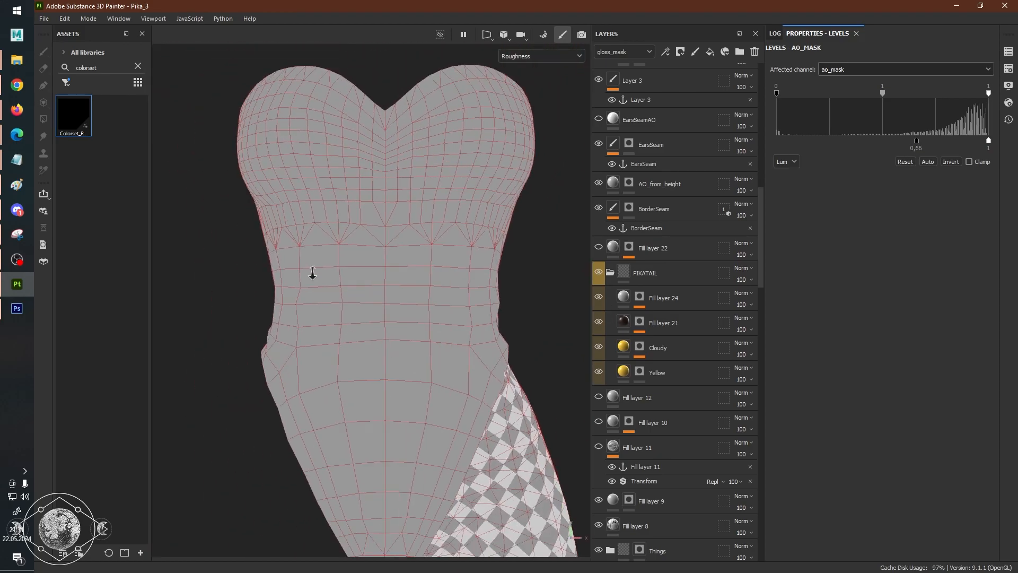
{"action": "left_click_drag", "start_coordinate": [325, 276], "coordinate": [471, 288], "text": "alt"}
{"action": "middle_click_drag", "start_coordinate": [470, 289], "coordinate": [393, 357], "text": "alt"}
{"action": "right_click_drag", "start_coordinate": [393, 357], "coordinate": [527, 339], "text": "alt"}
{"action": "left_click_drag", "start_coordinate": [527, 340], "coordinate": [459, 324], "text": "alt"}
{"action": "scroll", "coordinate": [716, 212], "scroll_direction": "up", "scroll_amount": 10}
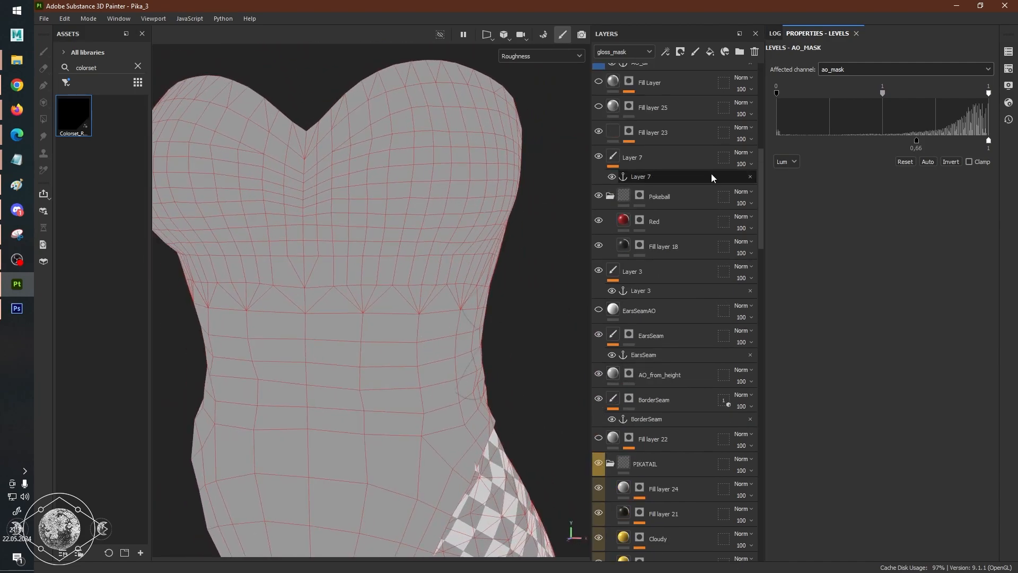
Return to the full material display, clear the asset search, and filter the library to smart materials.
{"action": "key", "text": "m"}
{"action": "left_click", "coordinate": [138, 66]}
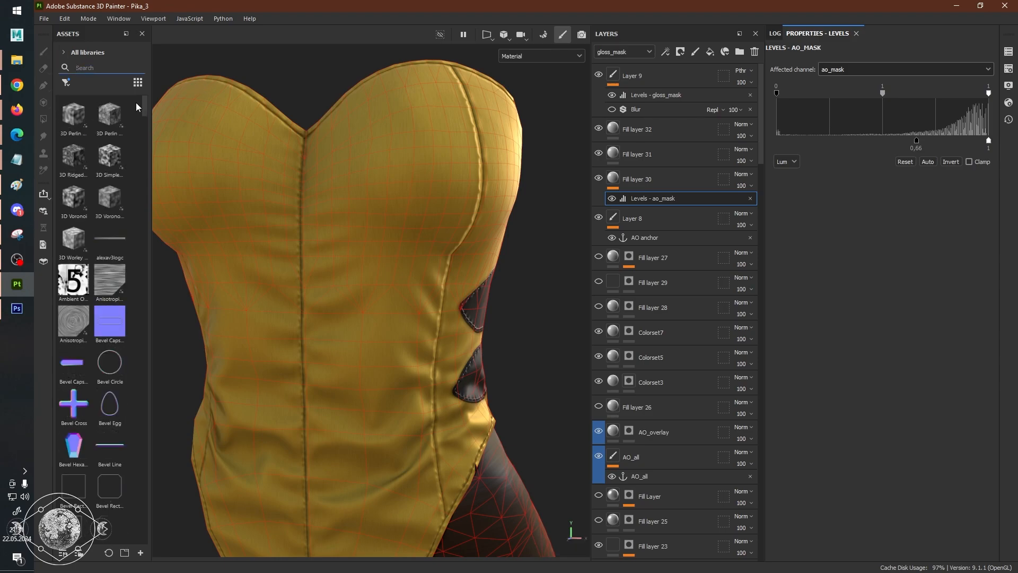
{"action": "mouse_move", "coordinate": [146, 107]}
{"action": "left_mouse_down"}
{"action": "mouse_move", "coordinate": [146, 116]}
{"action": "mouse_move", "coordinate": [151, 99]}
{"action": "left_mouse_up"}
{"action": "left_click", "coordinate": [99, 67]}
{"action": "left_click", "coordinate": [65, 82]}
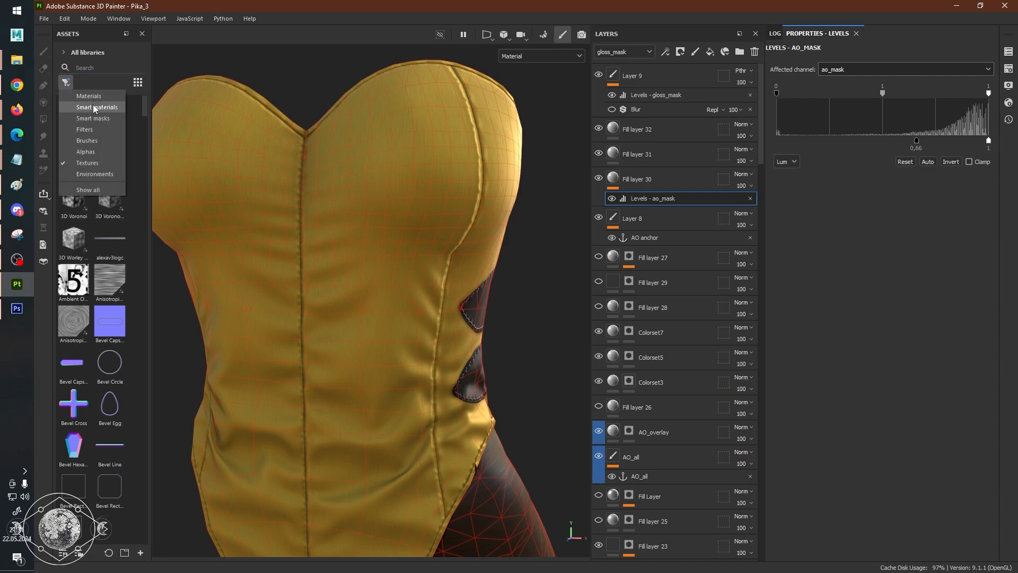
{"action": "left_click", "coordinate": [95, 106]}
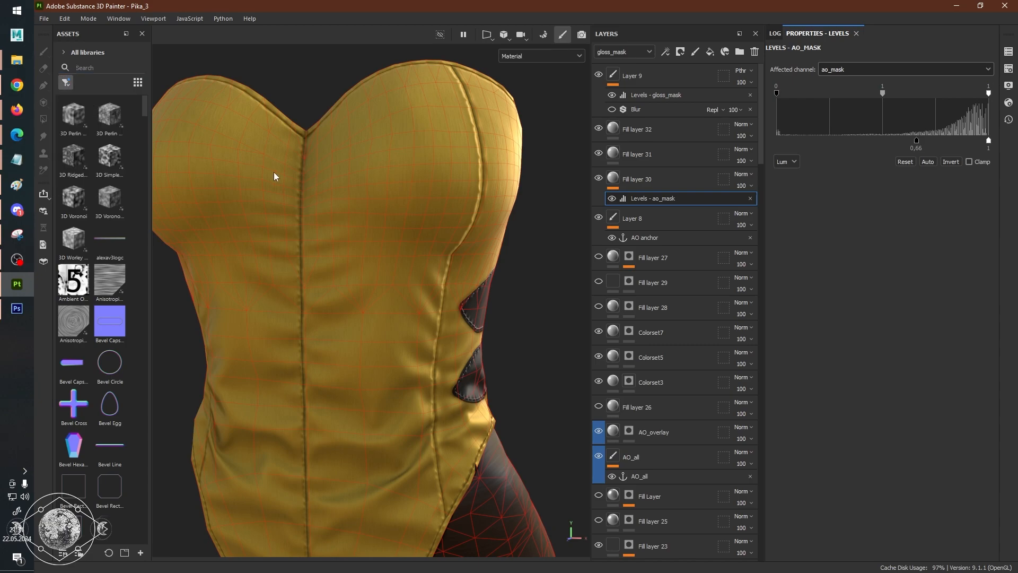
Add the Machinery smart material to the layer stack directly above Fill layer 32.
{"action": "left_click", "coordinate": [694, 131]}
{"action": "scroll", "coordinate": [101, 289], "scroll_direction": "down", "scroll_amount": 10}
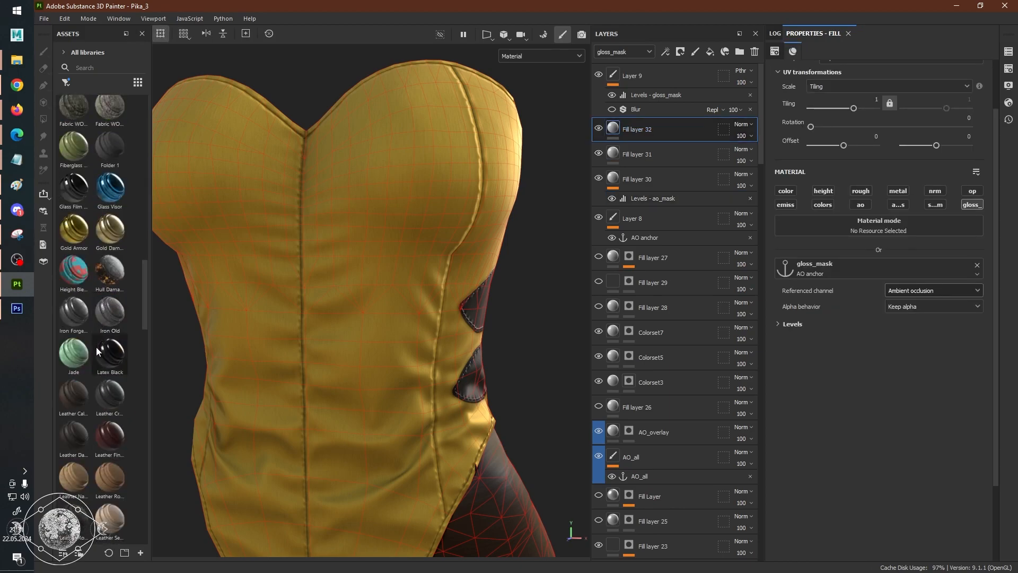
{"action": "scroll", "coordinate": [96, 347], "scroll_direction": "down", "scroll_amount": 9}
{"action": "scroll", "coordinate": [102, 301], "scroll_direction": "down", "scroll_amount": 3}
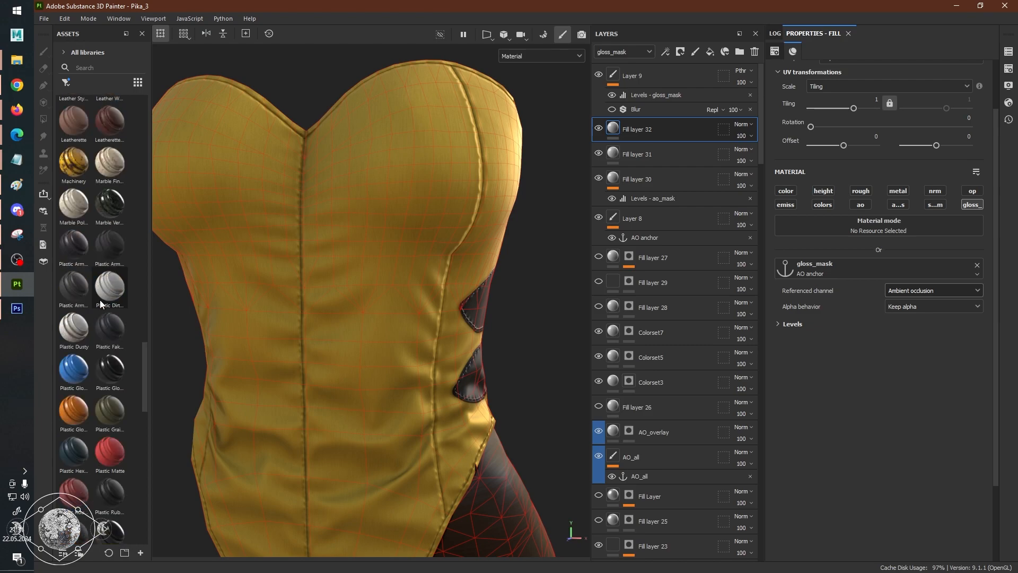
{"action": "scroll", "coordinate": [100, 300], "scroll_direction": "up", "scroll_amount": 3}
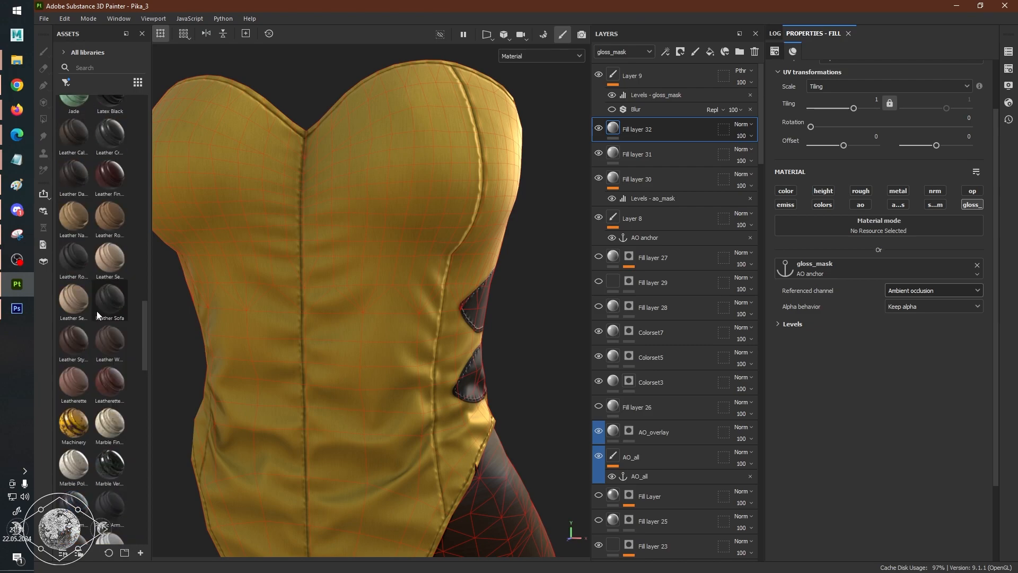
{"action": "left_click_drag", "start_coordinate": [429, 229], "coordinate": [647, 121]}
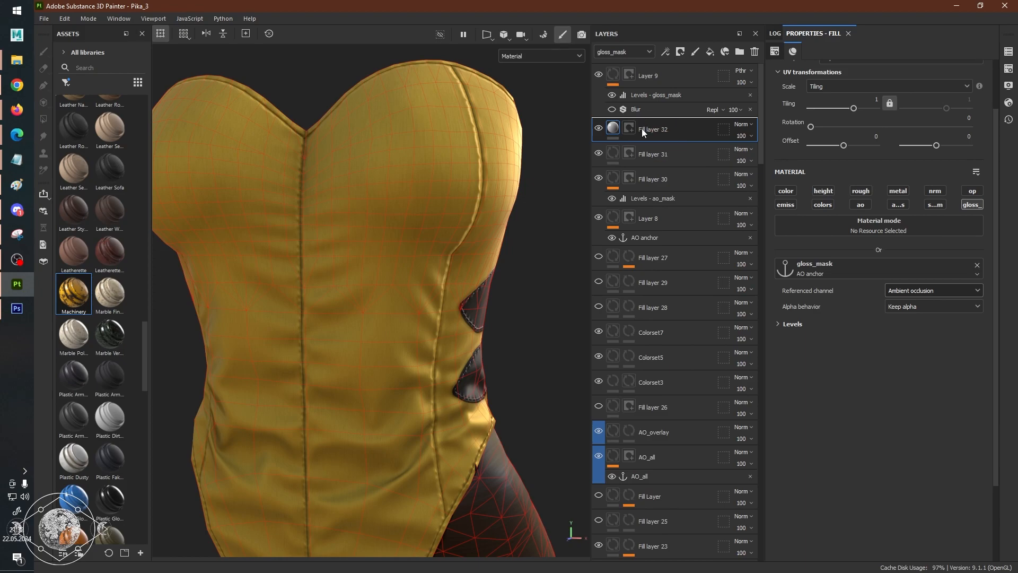
{"action": "left_click_drag", "start_coordinate": [642, 129], "coordinate": [638, 134]}
Examine the Machinery smart material on the model, first as full material and then in the Roughness channel.
{"action": "scroll", "coordinate": [419, 221], "scroll_direction": "down", "scroll_amount": 5}
{"action": "scroll", "coordinate": [419, 249], "scroll_direction": "up", "scroll_amount": 2}
{"action": "left_click_drag", "start_coordinate": [429, 262], "coordinate": [520, 266], "text": "alt"}
{"action": "scroll", "coordinate": [441, 215], "scroll_direction": "up", "scroll_amount": 2}
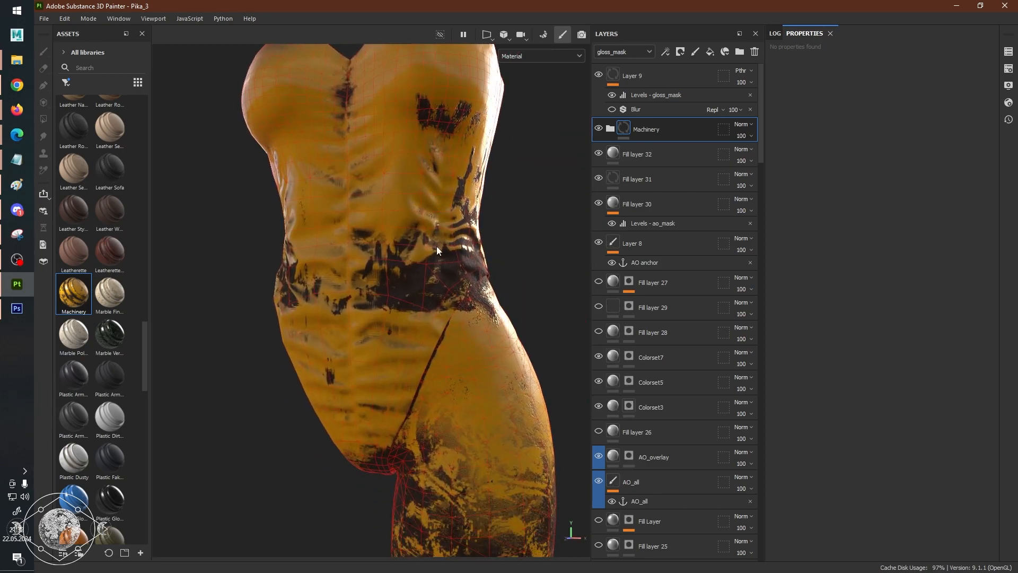
{"action": "left_click_drag", "start_coordinate": [461, 239], "coordinate": [475, 260], "text": "alt"}
{"action": "scroll", "coordinate": [476, 260], "scroll_direction": "up", "scroll_amount": 1}
{"action": "key", "text": "c"}
{"action": "scroll", "coordinate": [476, 260], "scroll_direction": "down", "scroll_amount": 2}
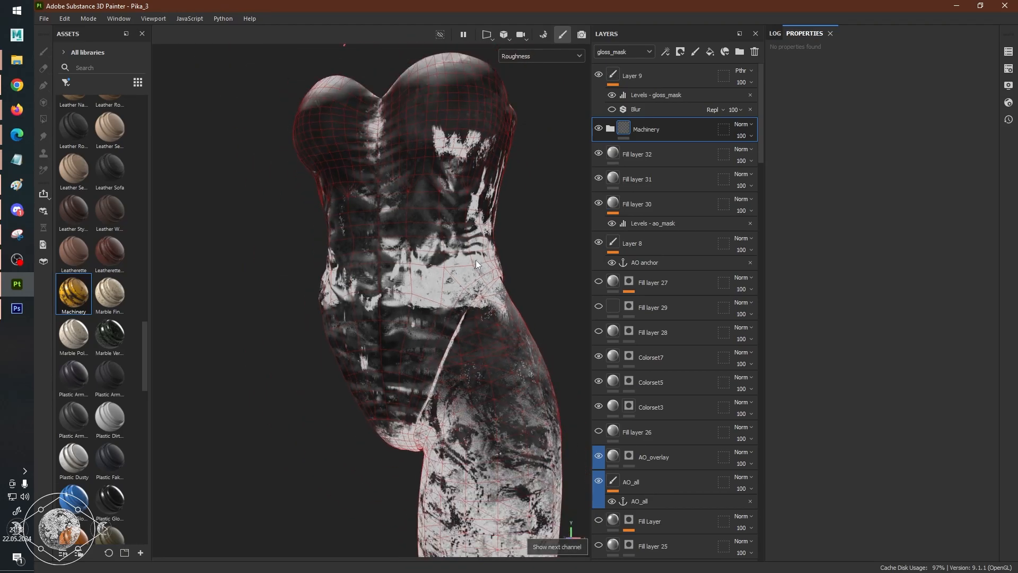
{"action": "mouse_move", "coordinate": [414, 257]}
{"action": "left_mouse_down", "text": "alt"}
{"action": "mouse_move", "coordinate": [480, 247]}
{"action": "mouse_move", "coordinate": [415, 253]}
{"action": "left_mouse_up", "text": "alt"}
{"action": "scroll", "coordinate": [549, 269], "scroll_direction": "up", "scroll_amount": 2}
{"action": "left_click_drag", "start_coordinate": [549, 268], "coordinate": [440, 210], "text": "alt"}
{"action": "middle_click_drag", "start_coordinate": [441, 209], "coordinate": [417, 314], "text": "alt"}
{"action": "scroll", "coordinate": [418, 314], "scroll_direction": "up", "scroll_amount": 3}
{"action": "scroll", "coordinate": [434, 292], "scroll_direction": "down", "scroll_amount": 3}
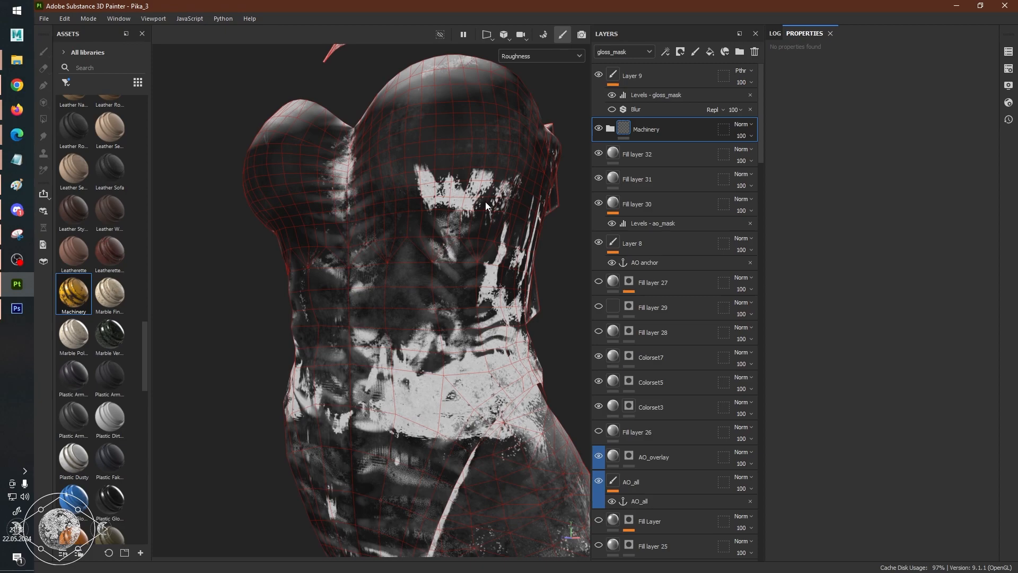
Add an anchor point to the Machinery smart material folder.
{"action": "right_click", "coordinate": [649, 132]}
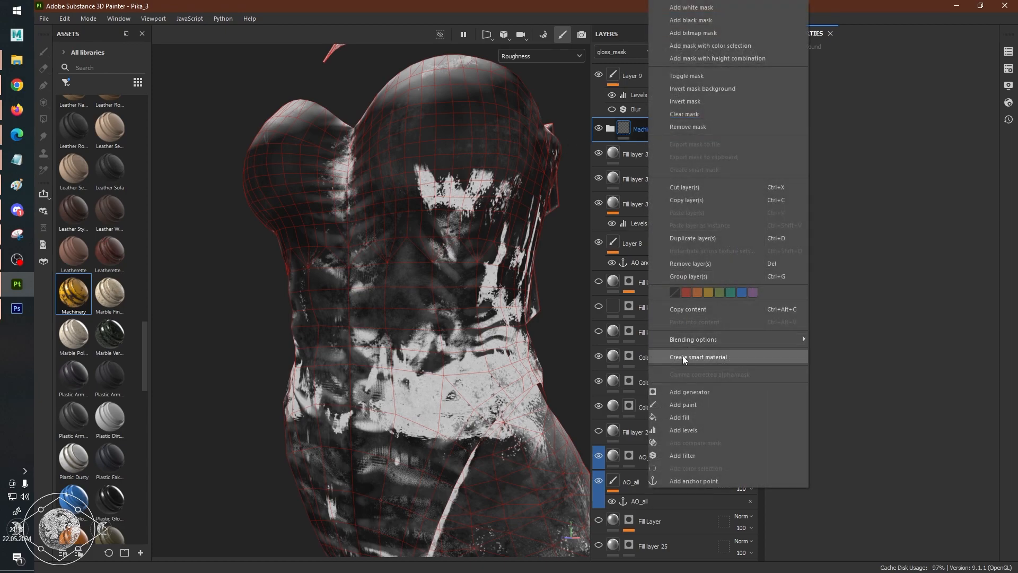
{"action": "left_click", "coordinate": [695, 481]}
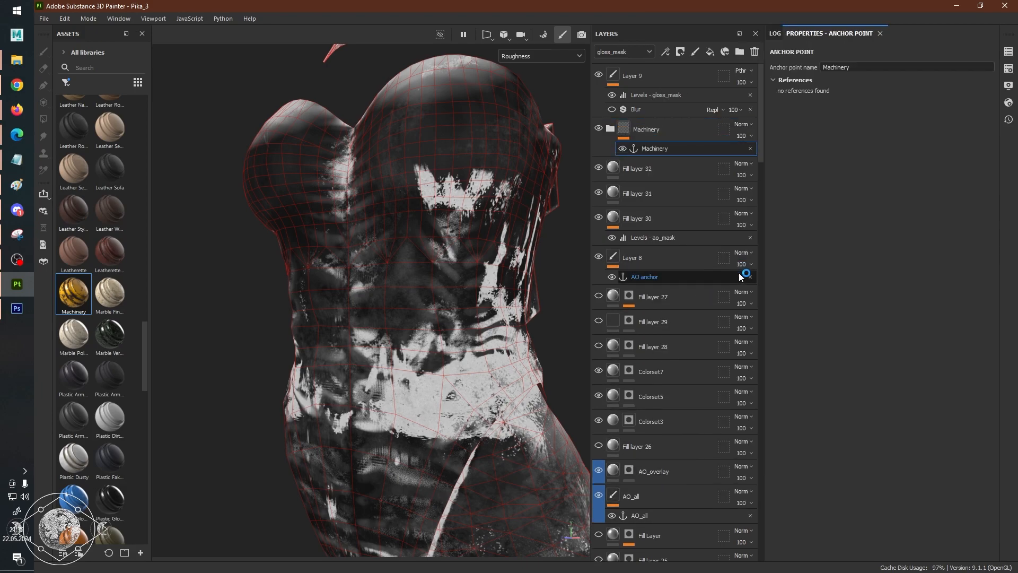
Rename the Machinery folder's anchor point to "Machinery anchor point".
{"action": "double_click", "coordinate": [686, 148]}
{"action": "left_click", "coordinate": [686, 149]}
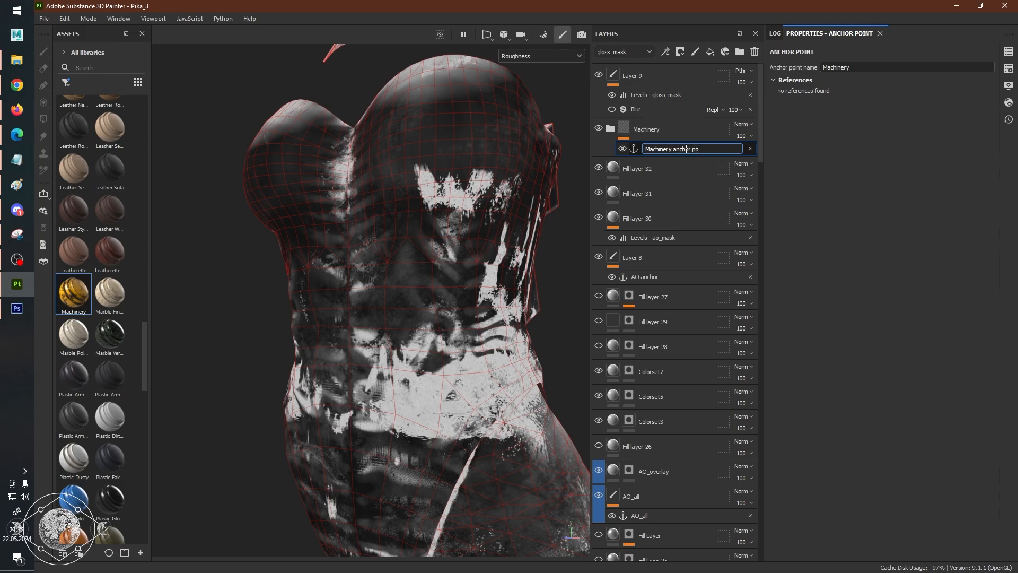
{"action": "type", "text": "anchor point"}
{"action": "key", "text": "Return"}
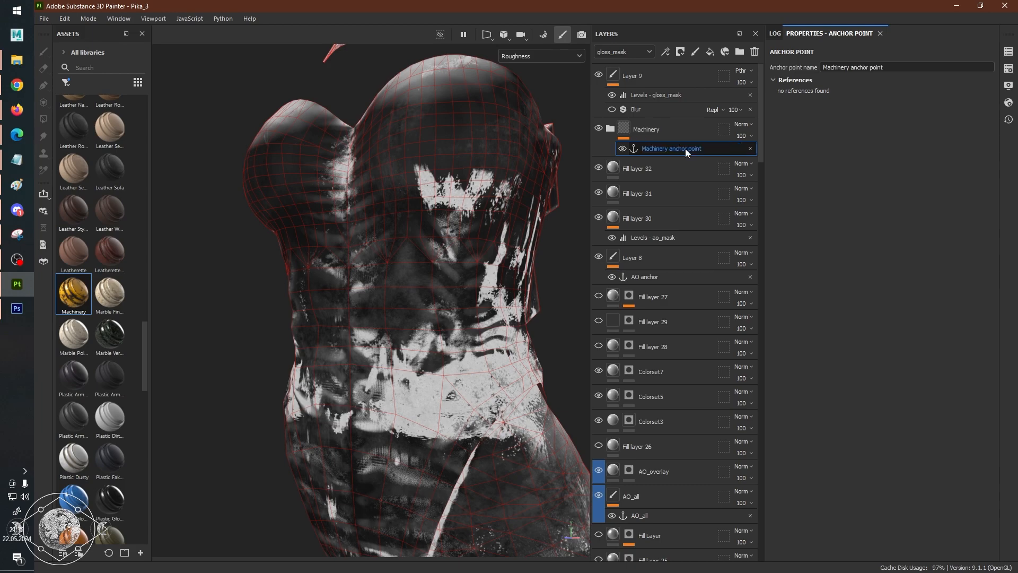
Cycle the viewport through the channels to gloss_mask and examine that mask on the torso.
{"action": "left_click", "coordinate": [683, 101]}
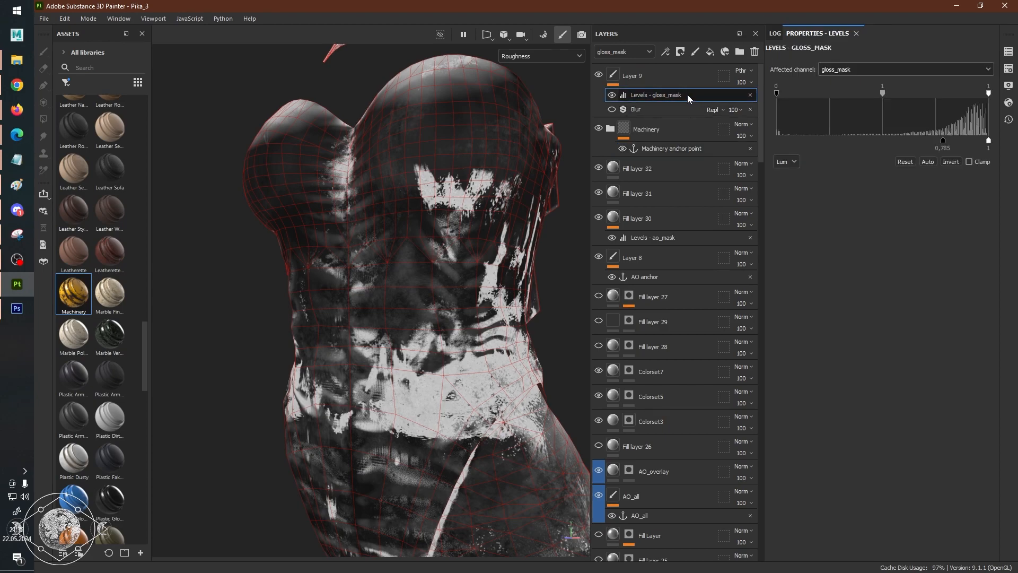
{"action": "key", "text": "c"}
{"action": "key", "text": "c"}
{"action": "key", "text": "c"}
{"action": "key", "text": "c"}
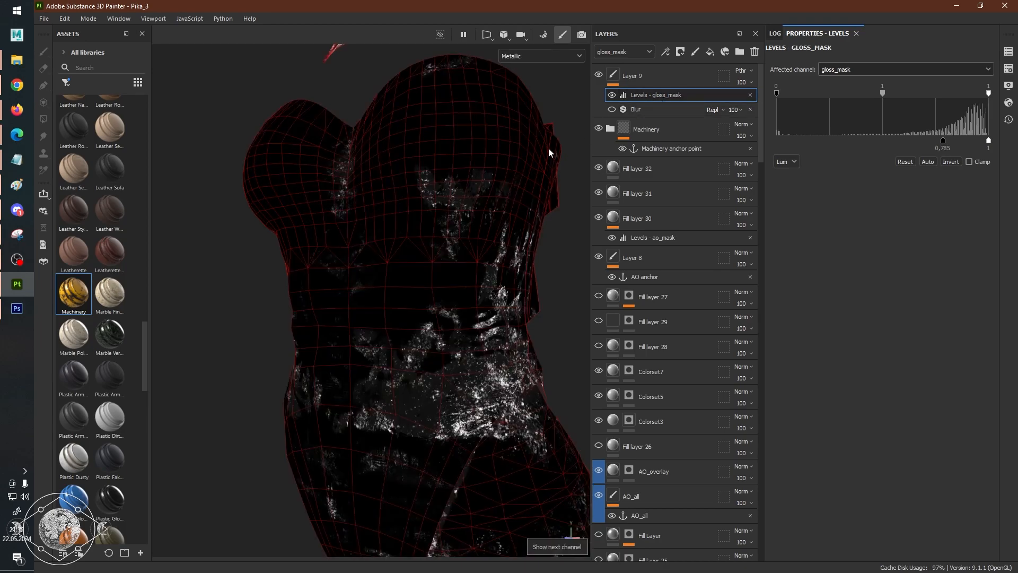
{"action": "key", "text": "c"}
{"action": "key", "text": "c"}
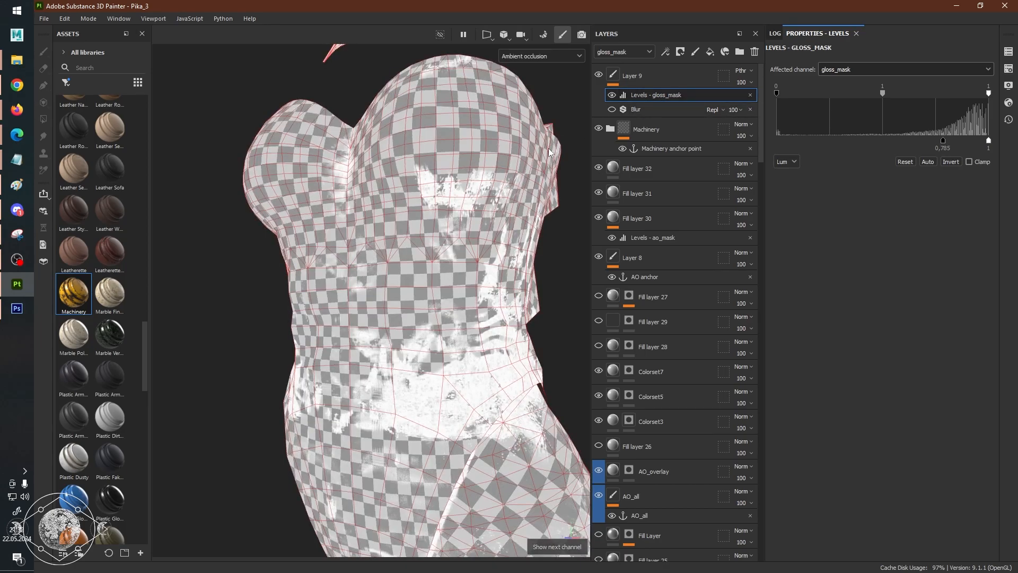
{"action": "key", "text": "c"}
{"action": "key", "text": "c"}
{"action": "right_click_drag", "start_coordinate": [549, 153], "coordinate": [543, 206], "text": "alt"}
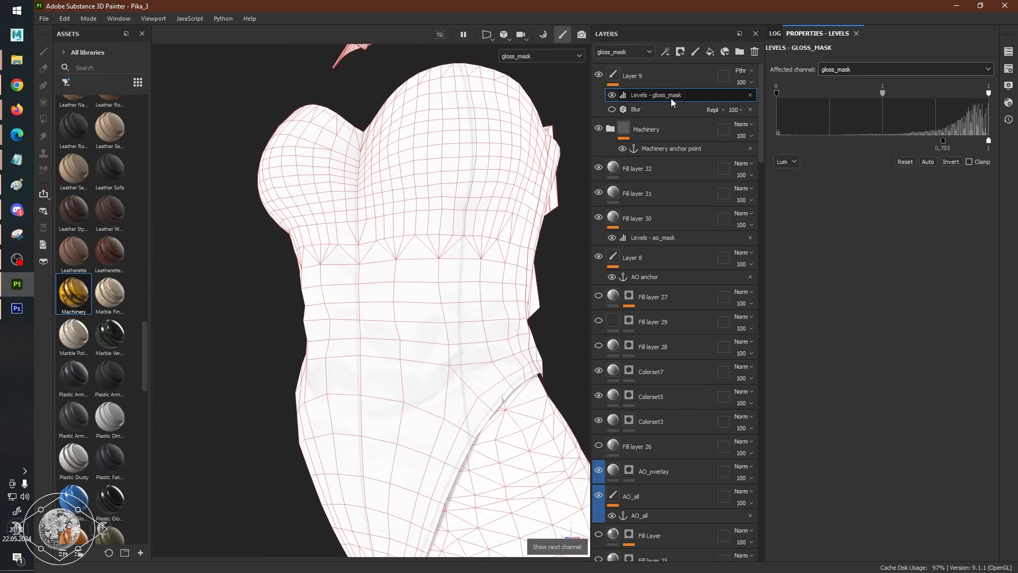
{"action": "left_click_drag", "start_coordinate": [442, 195], "coordinate": [481, 194], "text": "alt"}
{"action": "right_click_drag", "start_coordinate": [388, 186], "coordinate": [438, 181], "text": "alt"}
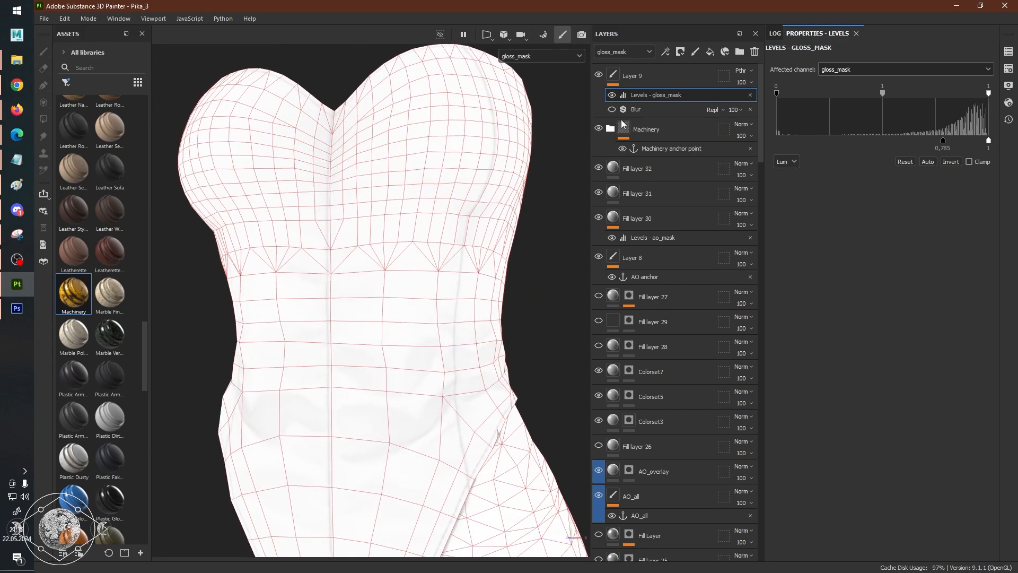
Add a fill layer above Layer 9 with only gloss_mask active and use the Machinery anchor point as its source.
{"action": "left_click", "coordinate": [655, 72]}
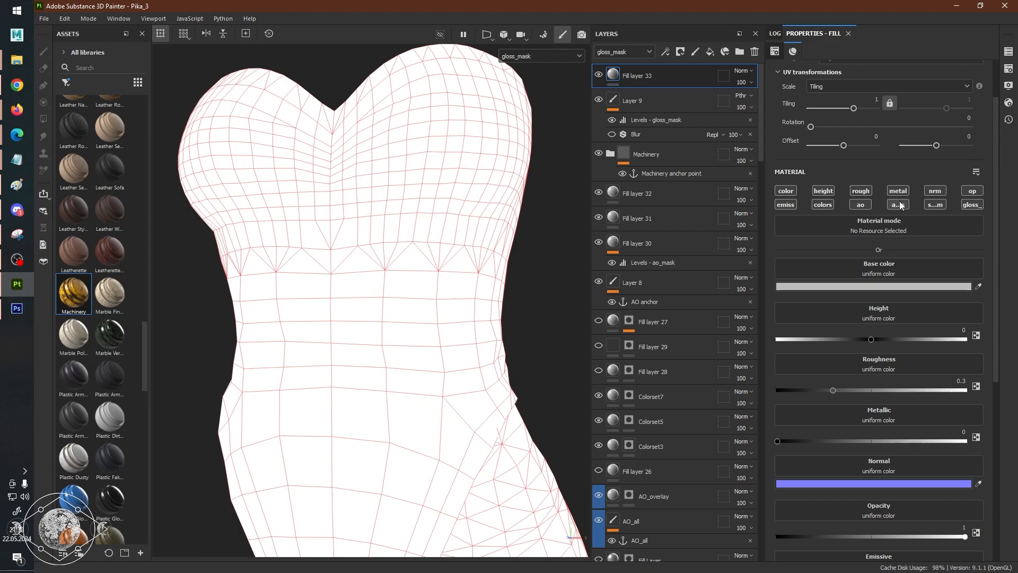
{"action": "left_click", "coordinate": [973, 205]}
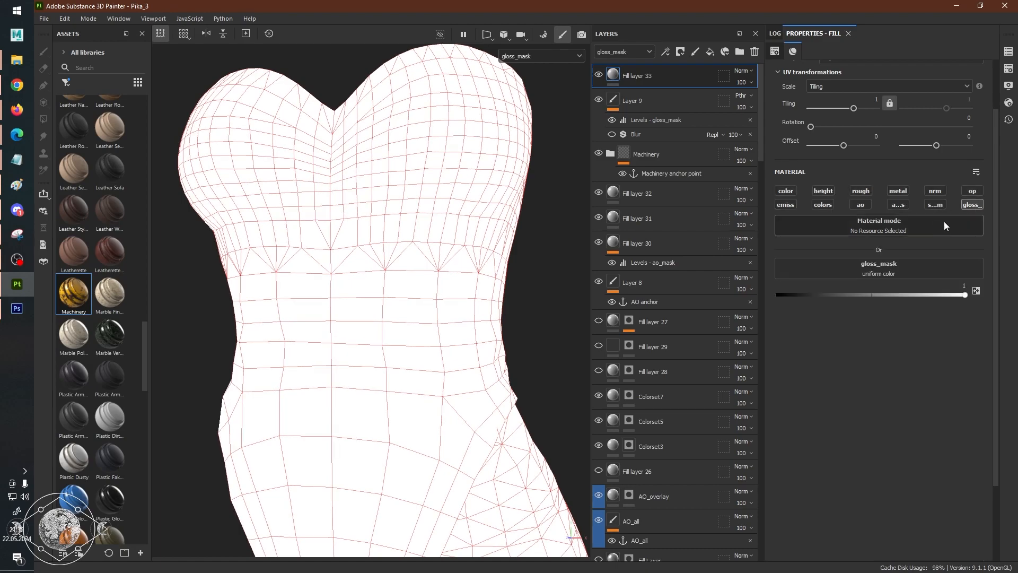
{"action": "left_click", "coordinate": [876, 266]}
{"action": "left_click", "coordinate": [930, 281]}
{"action": "scroll", "coordinate": [921, 364], "scroll_direction": "down", "scroll_amount": 5}
{"action": "scroll", "coordinate": [922, 399], "scroll_direction": "up", "scroll_amount": 5}
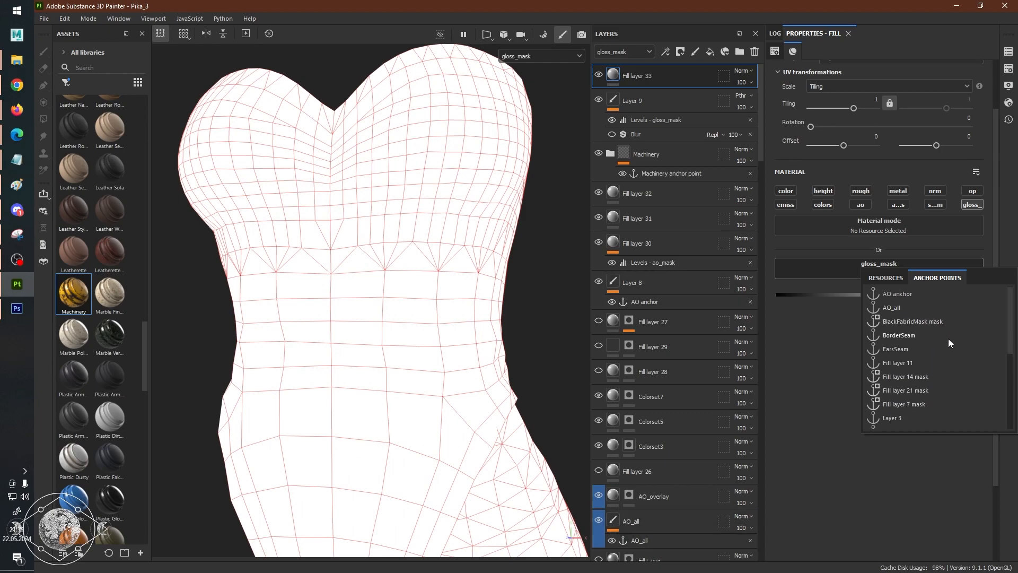
{"action": "scroll", "coordinate": [942, 357], "scroll_direction": "down", "scroll_amount": 2}
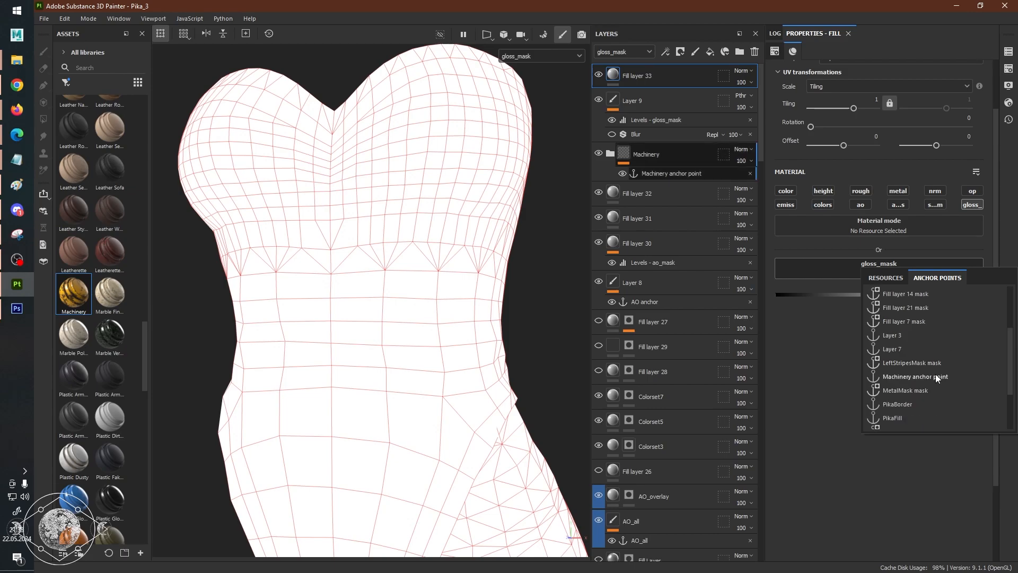
{"action": "left_click", "coordinate": [935, 376]}
Set the anchor's referenced channel to Roughness in the new fill layer's gloss_mask.
{"action": "left_click_drag", "start_coordinate": [516, 304], "coordinate": [476, 297], "text": "alt"}
{"action": "left_click", "coordinate": [917, 291]}
{"action": "scroll", "coordinate": [921, 377], "scroll_direction": "up", "scroll_amount": 1}
{"action": "scroll", "coordinate": [928, 364], "scroll_direction": "down", "scroll_amount": 1}
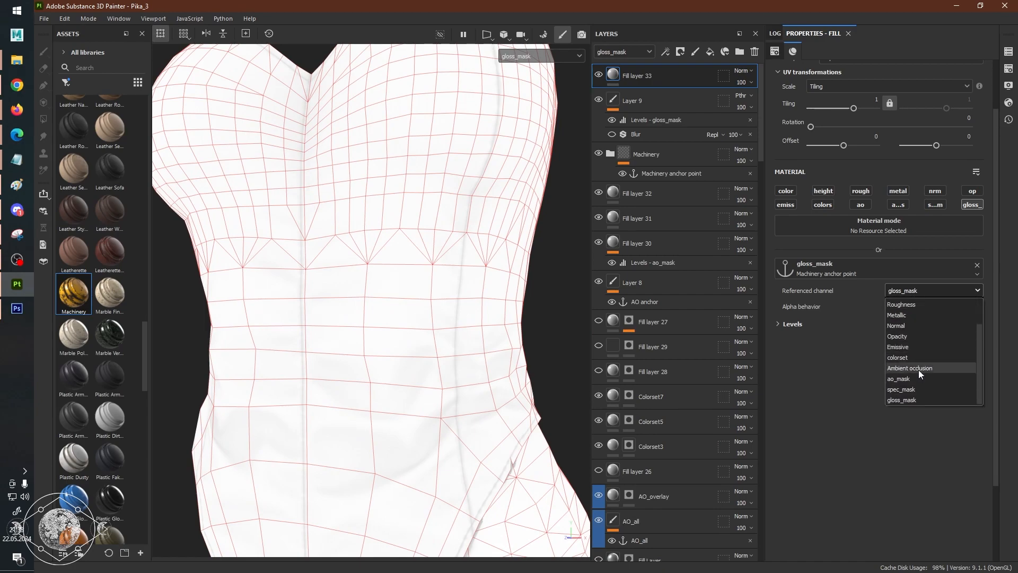
{"action": "left_click", "coordinate": [919, 308]}
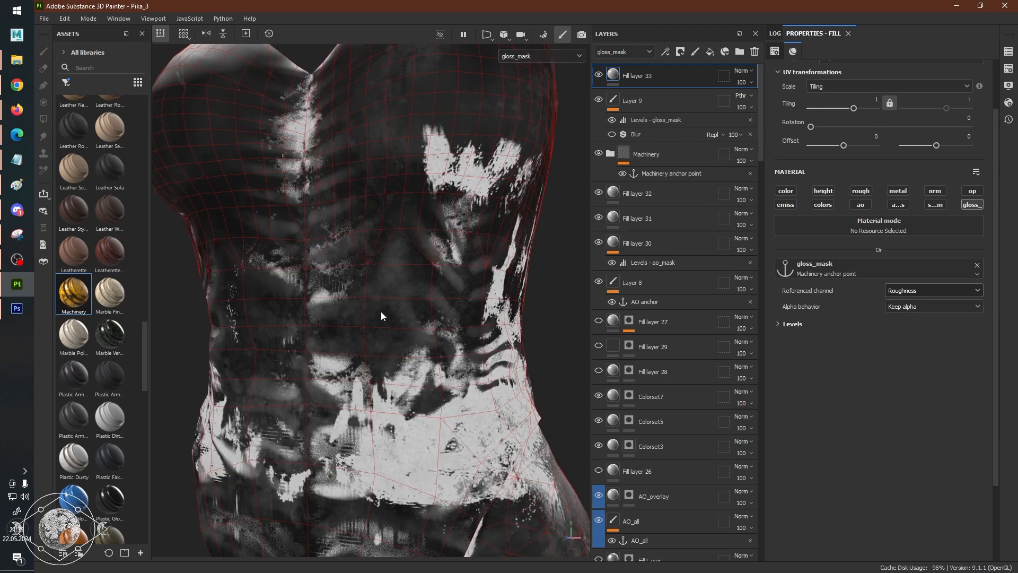
Change the blending mode of Fill layer 33 to Subtract for the gloss_mask channel.
{"action": "left_click_drag", "start_coordinate": [381, 312], "coordinate": [384, 307], "text": "alt"}
{"action": "right_click_drag", "start_coordinate": [384, 307], "coordinate": [224, 274], "text": "alt"}
{"action": "left_click_drag", "start_coordinate": [223, 275], "coordinate": [414, 273], "text": "alt"}
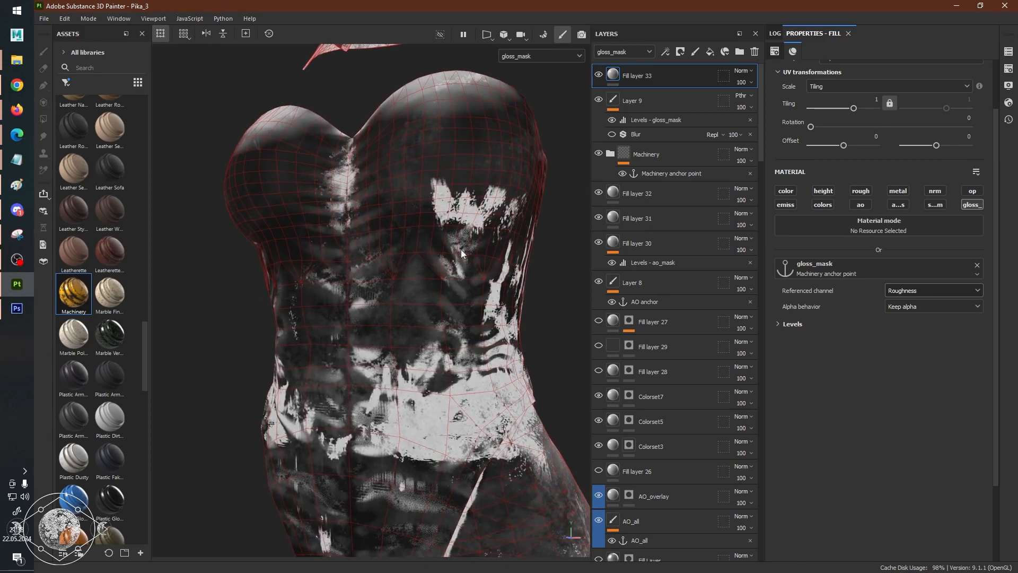
{"action": "right_click", "coordinate": [664, 73]}
{"action": "left_click", "coordinate": [650, 75]}
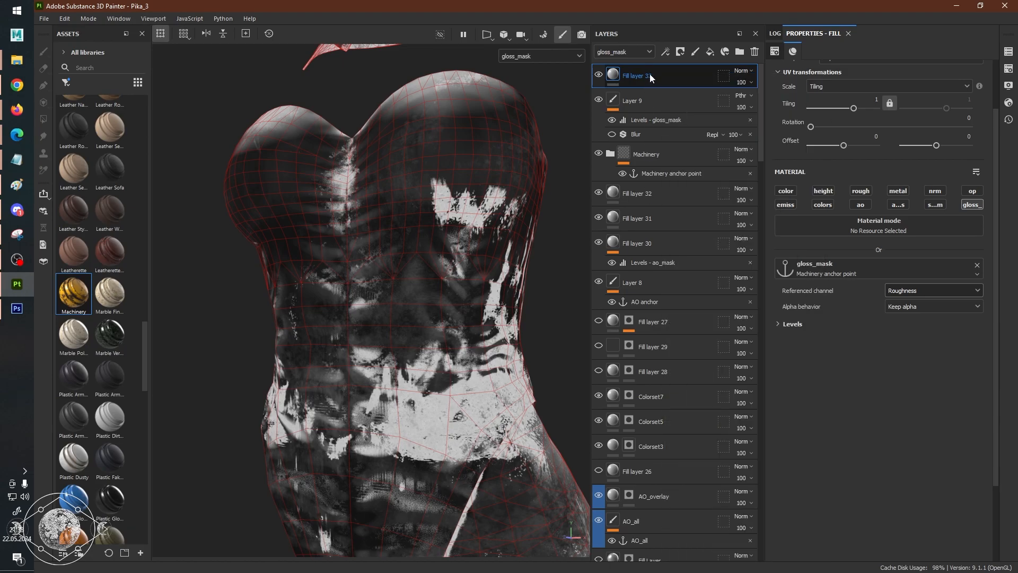
{"action": "left_click", "coordinate": [743, 72]}
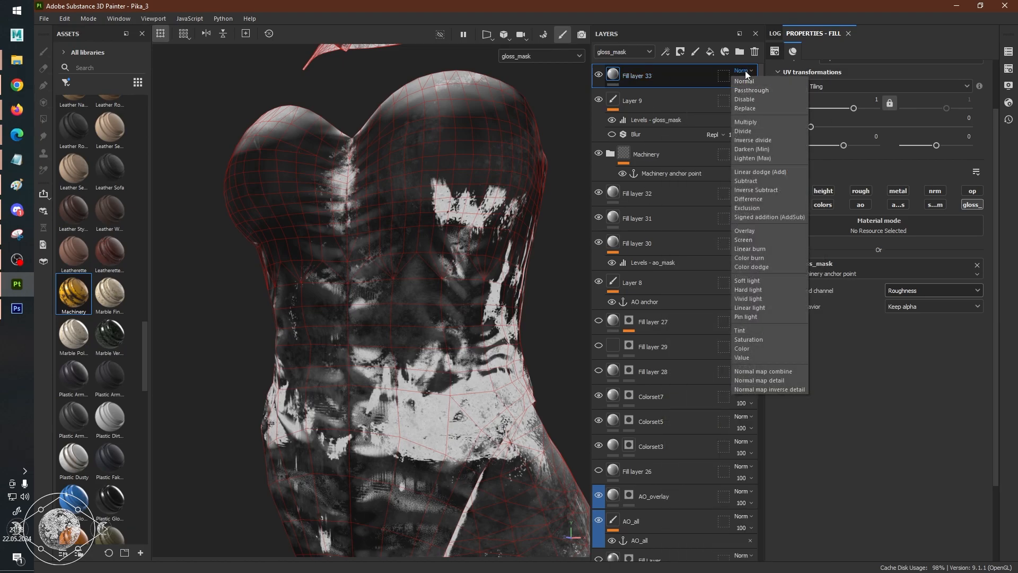
{"action": "left_click", "coordinate": [745, 81]}
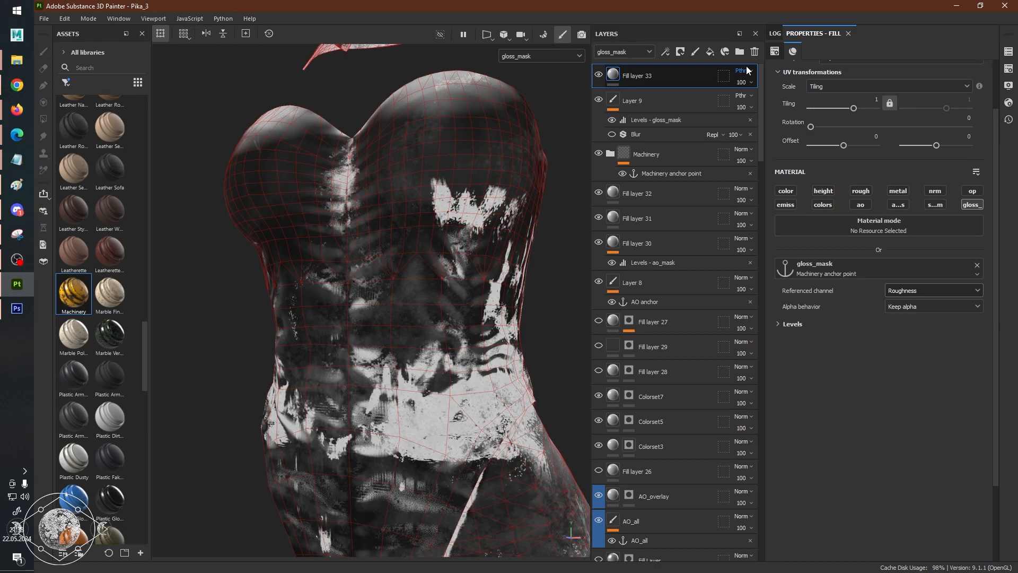
{"action": "scroll", "coordinate": [746, 70], "scroll_direction": "down", "scroll_amount": 2}
{"action": "scroll", "coordinate": [746, 70], "scroll_direction": "down", "scroll_amount": 4}
{"action": "scroll", "coordinate": [746, 70], "scroll_direction": "down", "scroll_amount": 2}
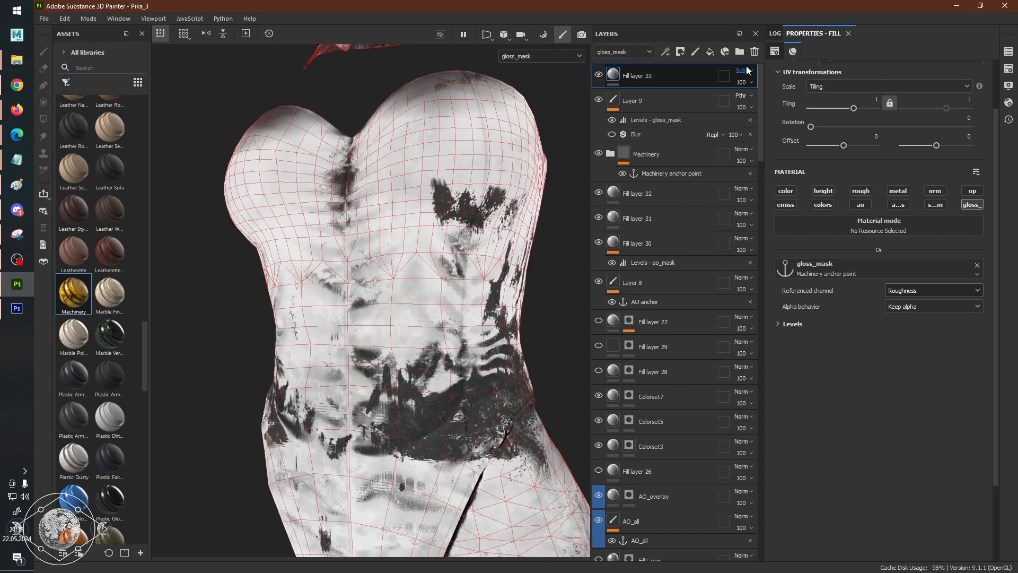
{"action": "scroll", "coordinate": [454, 247], "scroll_direction": "up", "scroll_amount": 2}
{"action": "scroll", "coordinate": [453, 284], "scroll_direction": "down", "scroll_amount": 5}
Add Levels on gloss_mask to Fill layer 33 and lower the output white level to about 0.123.
{"action": "left_click_drag", "start_coordinate": [453, 285], "coordinate": [367, 262], "text": "alt"}
{"action": "scroll", "coordinate": [460, 313], "scroll_direction": "up", "scroll_amount": 5}
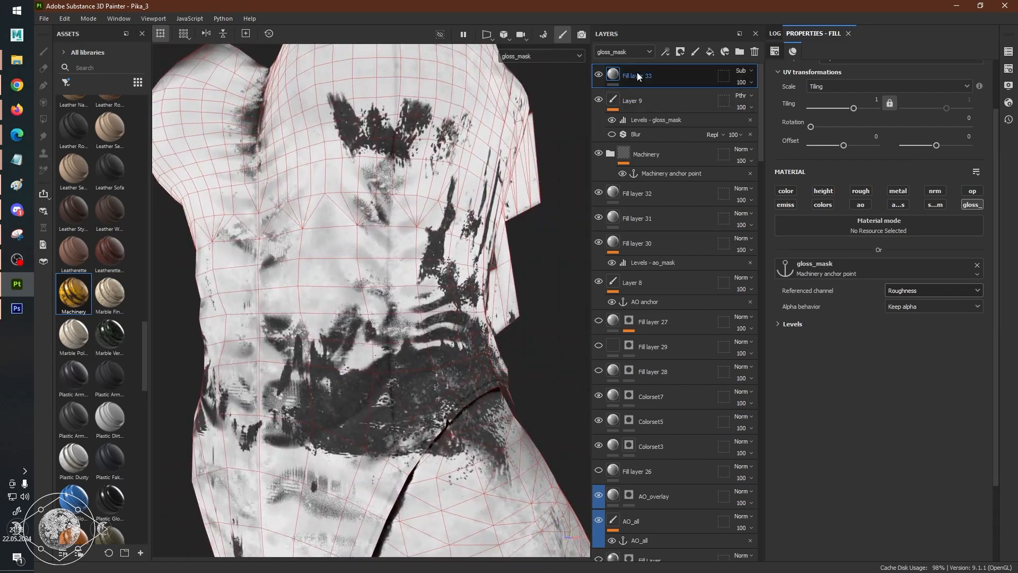
{"action": "right_click", "coordinate": [637, 72]}
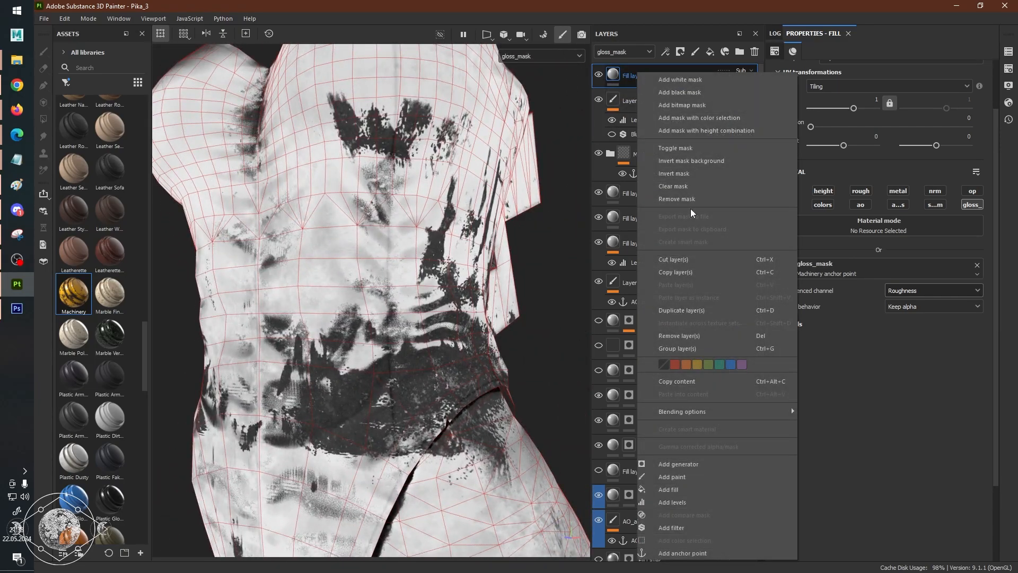
{"action": "left_click", "coordinate": [689, 505]}
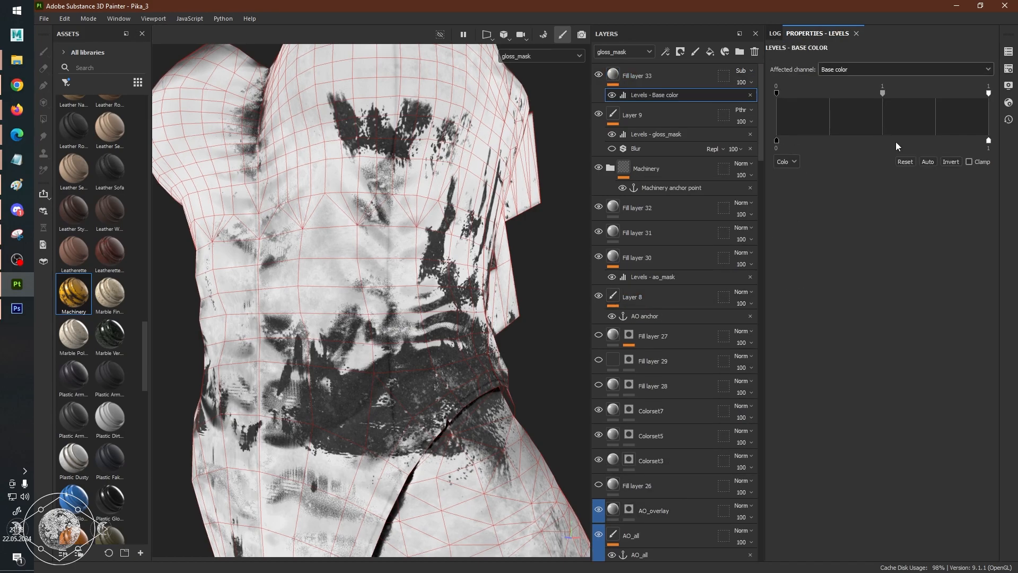
{"action": "left_click", "coordinate": [897, 70]}
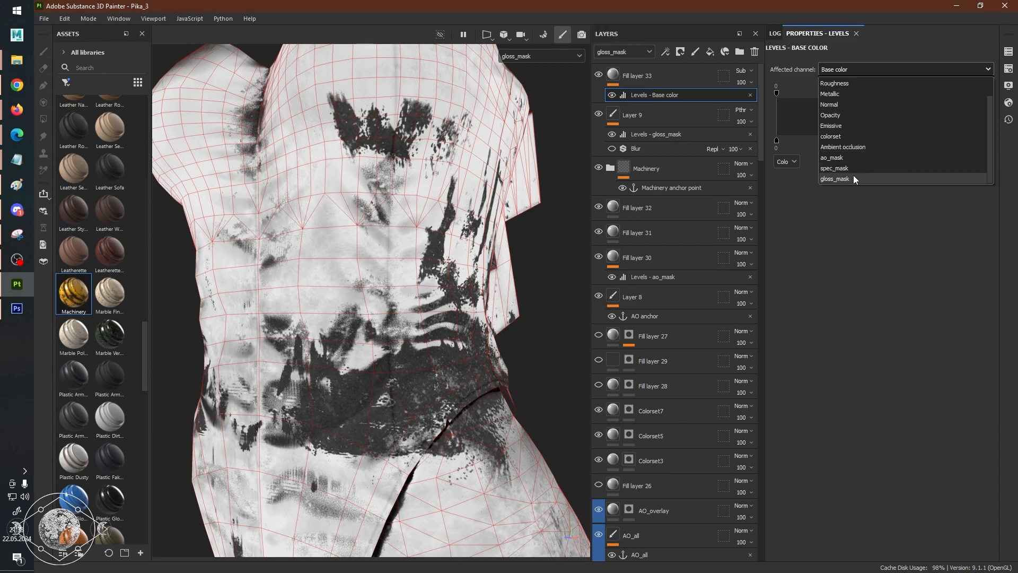
{"action": "left_click", "coordinate": [852, 179]}
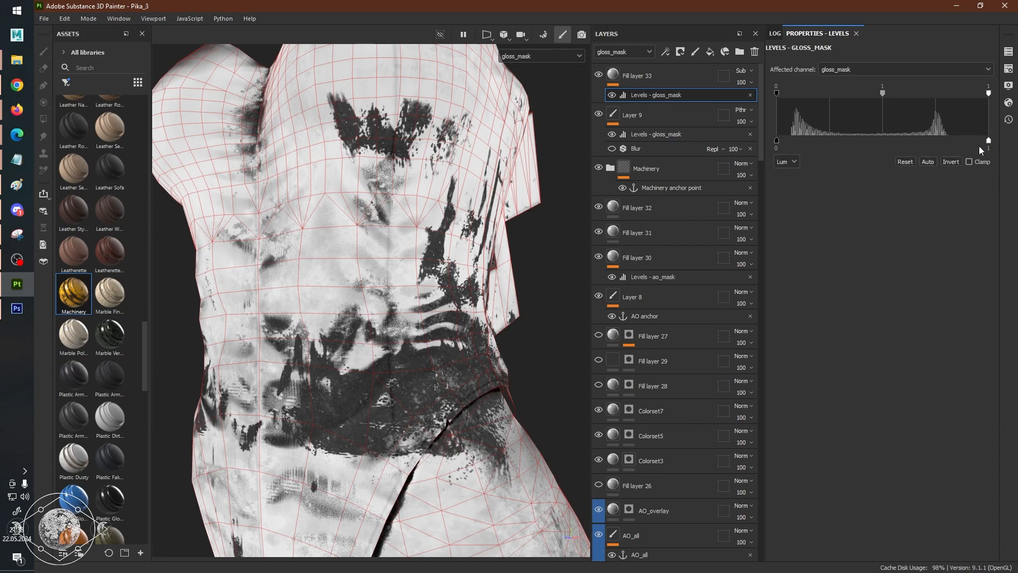
{"action": "left_click_drag", "start_coordinate": [989, 142], "coordinate": [803, 149]}
Show the full material and inspect the outfit's surface from the front, side and back.
{"action": "left_click_drag", "start_coordinate": [336, 263], "coordinate": [522, 218], "text": "alt"}
{"action": "key", "text": "m"}
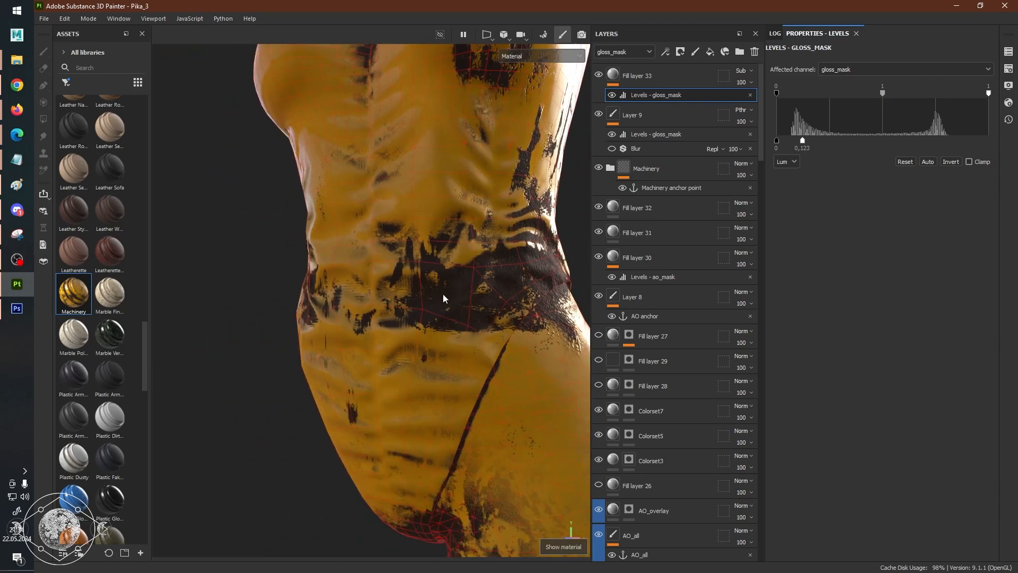
{"action": "left_click_drag", "start_coordinate": [545, 308], "coordinate": [449, 261], "text": "alt"}
{"action": "left_click_drag", "start_coordinate": [379, 264], "coordinate": [457, 278], "text": "alt"}
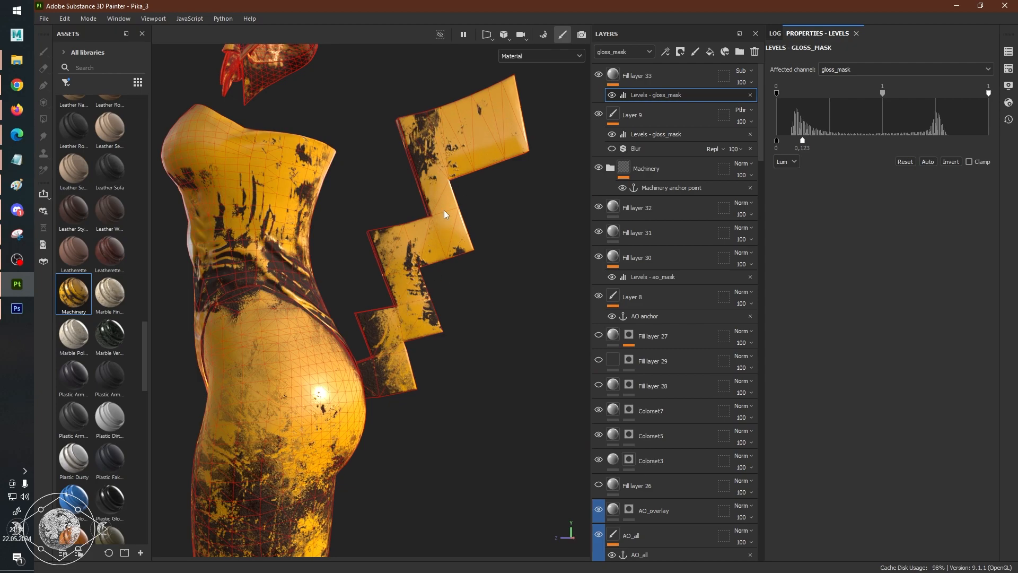
{"action": "left_click_drag", "start_coordinate": [334, 353], "coordinate": [387, 332], "text": "alt"}
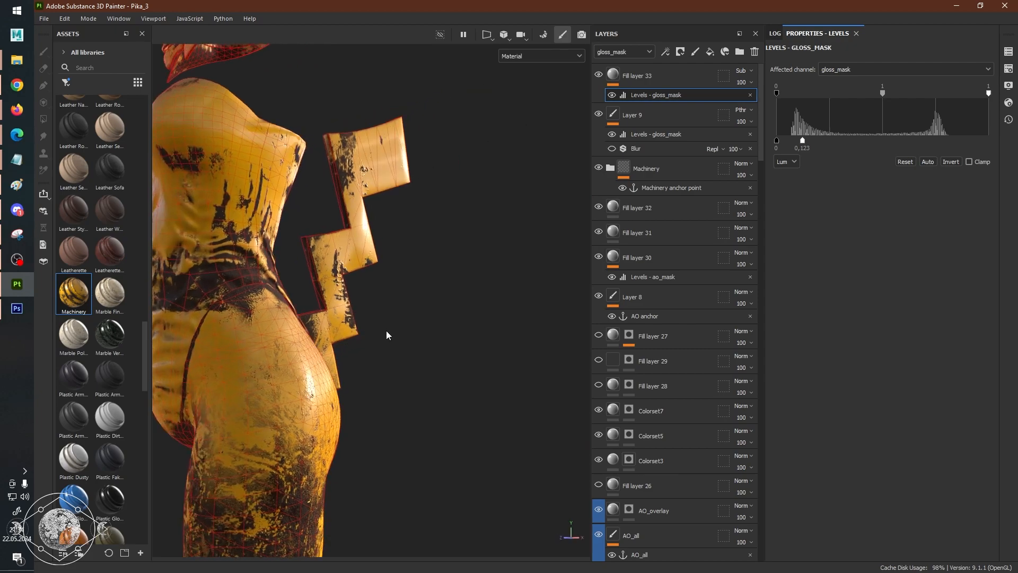
{"action": "left_click_drag", "start_coordinate": [329, 318], "coordinate": [370, 335], "text": "alt"}
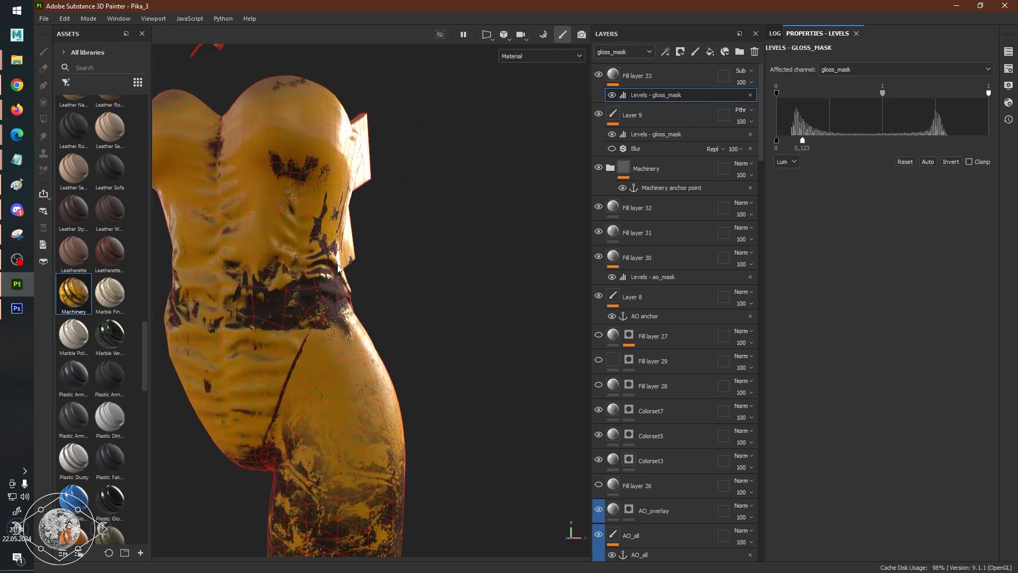
{"action": "left_click_drag", "start_coordinate": [305, 256], "coordinate": [411, 261], "text": "alt"}
{"action": "scroll", "coordinate": [411, 261], "scroll_direction": "up", "scroll_amount": 2}
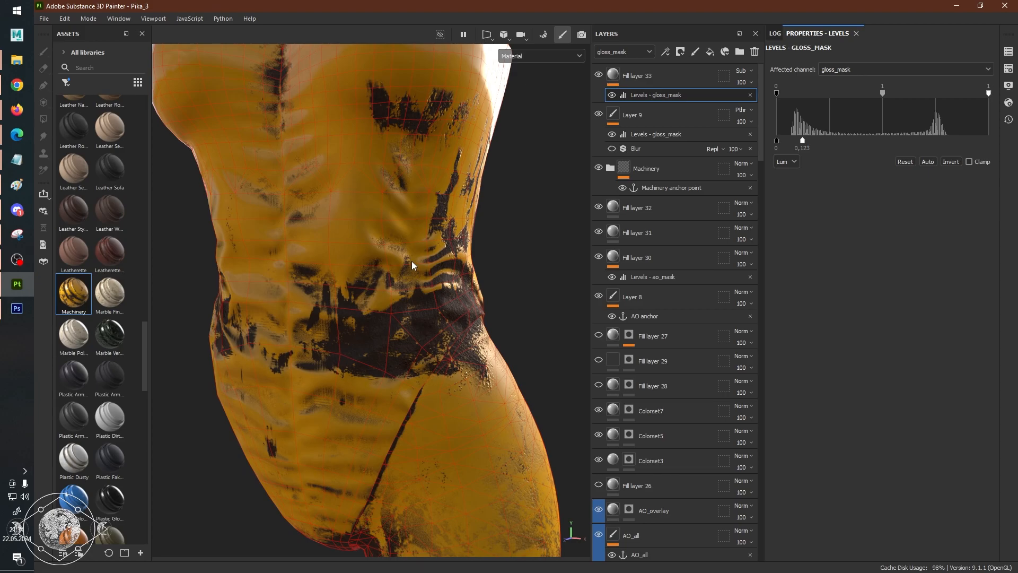
Display the gloss_mask channel and check the softened Machinery detail on the torso.
{"action": "key", "text": "c"}
{"action": "scroll", "coordinate": [412, 261], "scroll_direction": "up", "scroll_amount": 2}
{"action": "scroll", "coordinate": [413, 261], "scroll_direction": "down", "scroll_amount": 2}
{"action": "left_click_drag", "start_coordinate": [483, 269], "coordinate": [428, 243], "text": "alt"}
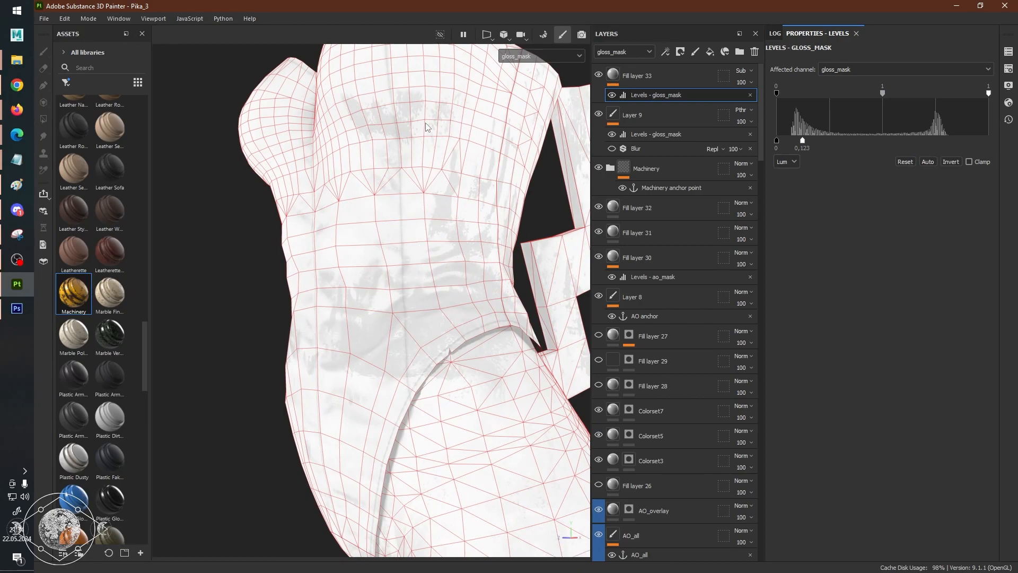
Switch the viewport to the ao_mask channel and examine it on the torso from several angles.
{"action": "key", "text": "shift+c"}
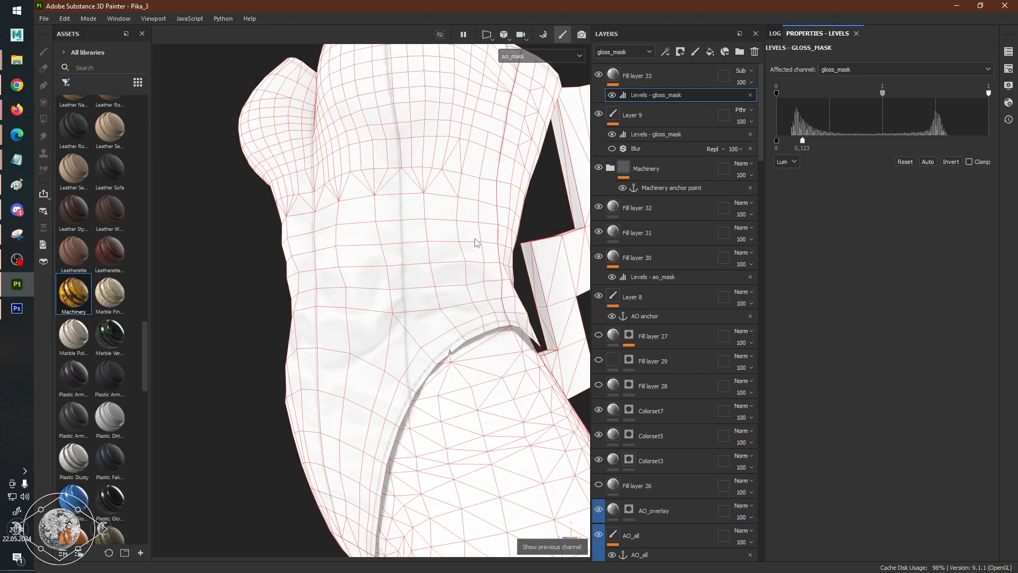
{"action": "scroll", "coordinate": [471, 242], "scroll_direction": "down", "scroll_amount": 4}
{"action": "scroll", "coordinate": [467, 245], "scroll_direction": "up", "scroll_amount": 5}
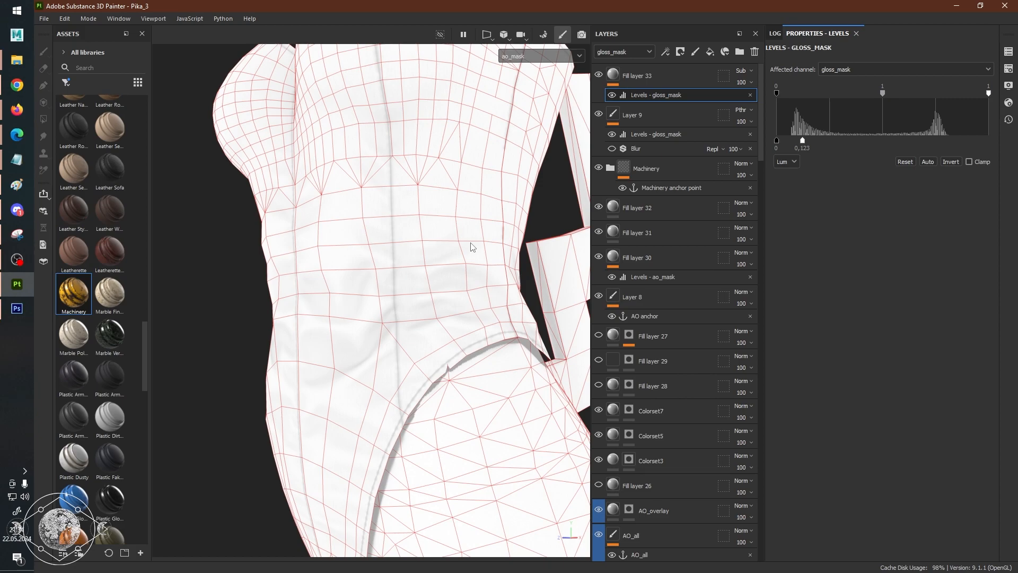
{"action": "right_click_drag", "start_coordinate": [471, 244], "coordinate": [451, 258], "text": "alt"}
{"action": "left_click_drag", "start_coordinate": [396, 271], "coordinate": [423, 253], "text": "alt"}
{"action": "middle_click_drag", "start_coordinate": [423, 253], "coordinate": [427, 330], "text": "alt"}
{"action": "right_click_drag", "start_coordinate": [343, 328], "coordinate": [469, 328], "text": "alt"}
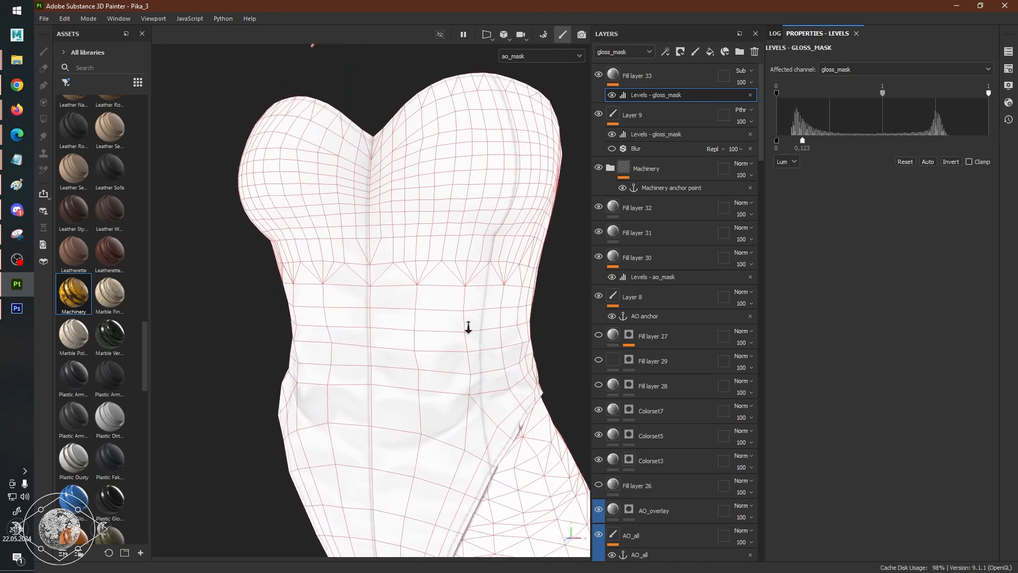
{"action": "left_click_drag", "start_coordinate": [500, 356], "coordinate": [484, 319], "text": "alt"}
{"action": "left_click_drag", "start_coordinate": [509, 369], "coordinate": [488, 351], "text": "alt"}
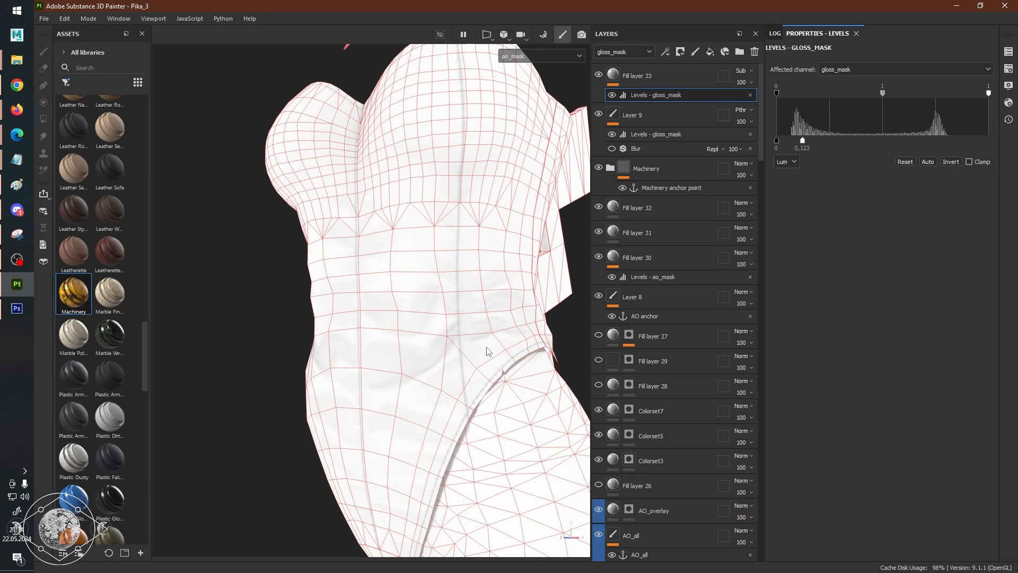
{"action": "key", "text": "c"}
{"action": "key", "text": "c"}
{"action": "key", "text": "c"}
{"action": "key", "text": "c"}
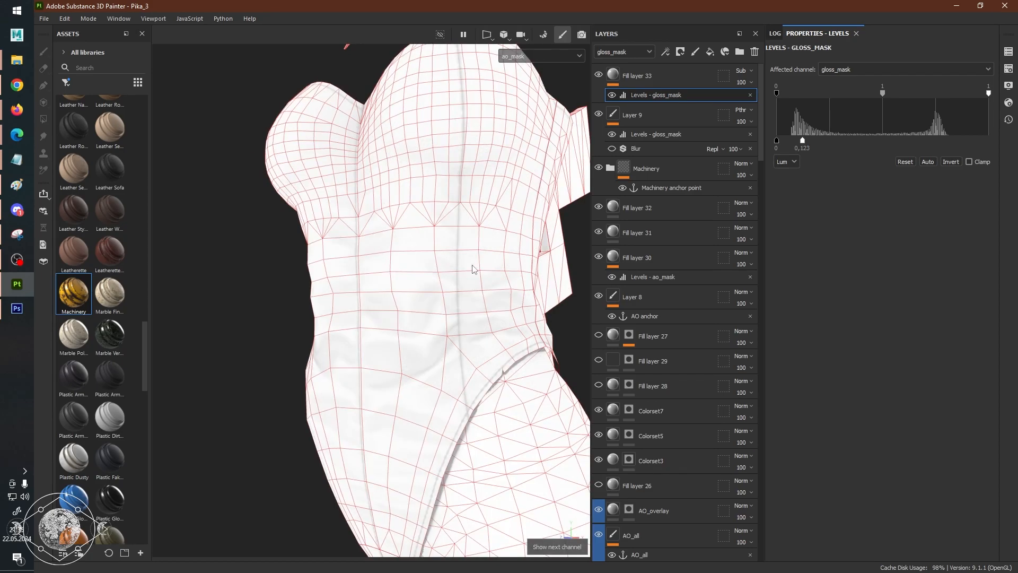
{"action": "left_click_drag", "start_coordinate": [409, 243], "coordinate": [448, 239], "text": "alt"}
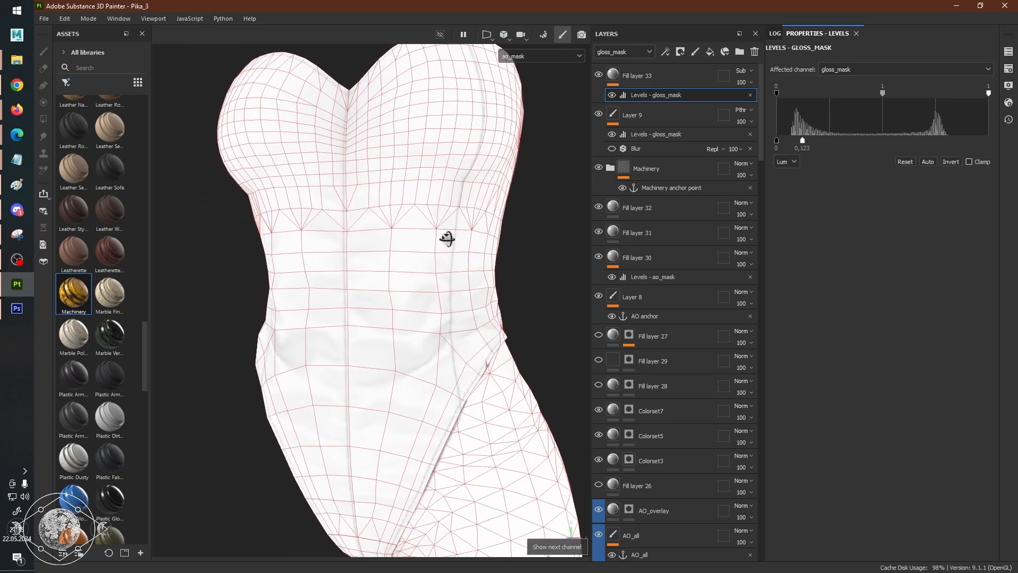
Select Layer 9 and examine the torso's ao_mask, including the back lacing and hip seam, at different distances.
{"action": "left_click", "coordinate": [641, 74]}
{"action": "left_click", "coordinate": [637, 115]}
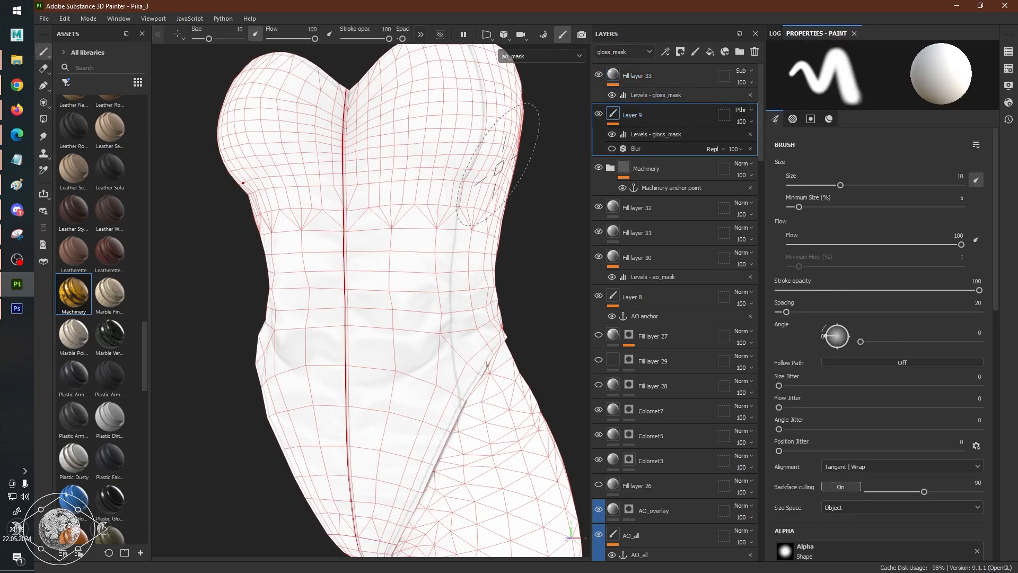
{"action": "left_click_drag", "start_coordinate": [513, 165], "coordinate": [450, 169], "text": "alt"}
{"action": "right_click_drag", "start_coordinate": [451, 168], "coordinate": [566, 212], "text": "alt"}
{"action": "mouse_move", "coordinate": [566, 211]}
{"action": "left_mouse_down", "text": "alt"}
{"action": "mouse_move", "coordinate": [459, 202]}
{"action": "mouse_move", "coordinate": [398, 234]}
{"action": "mouse_move", "coordinate": [486, 237]}
{"action": "mouse_move", "coordinate": [459, 237]}
{"action": "left_mouse_up", "text": "alt"}
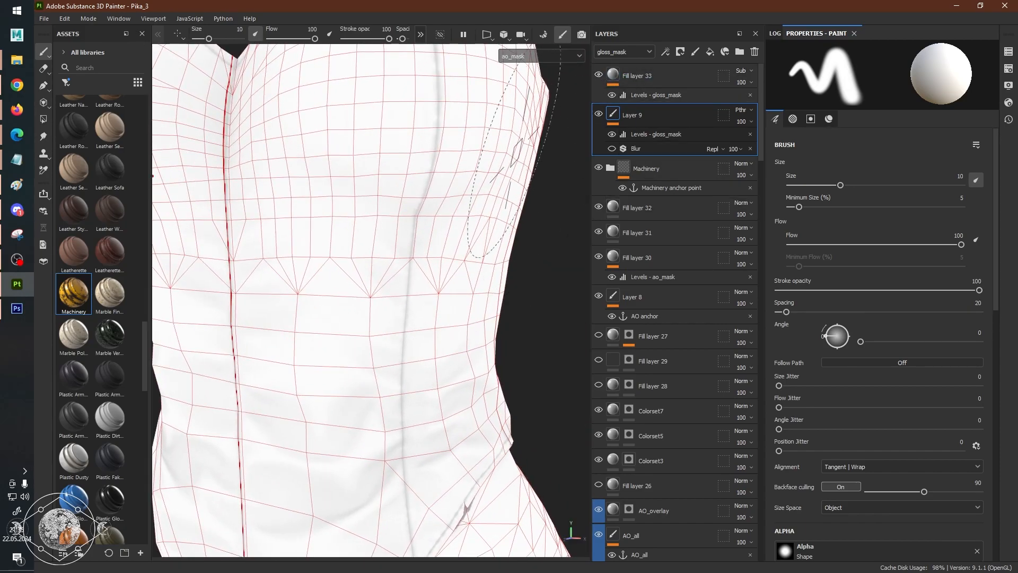
{"action": "right_click_drag", "start_coordinate": [533, 142], "coordinate": [498, 209], "text": "alt"}
{"action": "mouse_move", "coordinate": [535, 191]}
{"action": "left_mouse_down", "text": "alt"}
{"action": "mouse_move", "coordinate": [444, 223]}
{"action": "mouse_move", "coordinate": [486, 212]}
{"action": "mouse_move", "coordinate": [523, 227]}
{"action": "mouse_move", "coordinate": [381, 266]}
{"action": "mouse_move", "coordinate": [447, 270]}
{"action": "left_mouse_up", "text": "alt"}
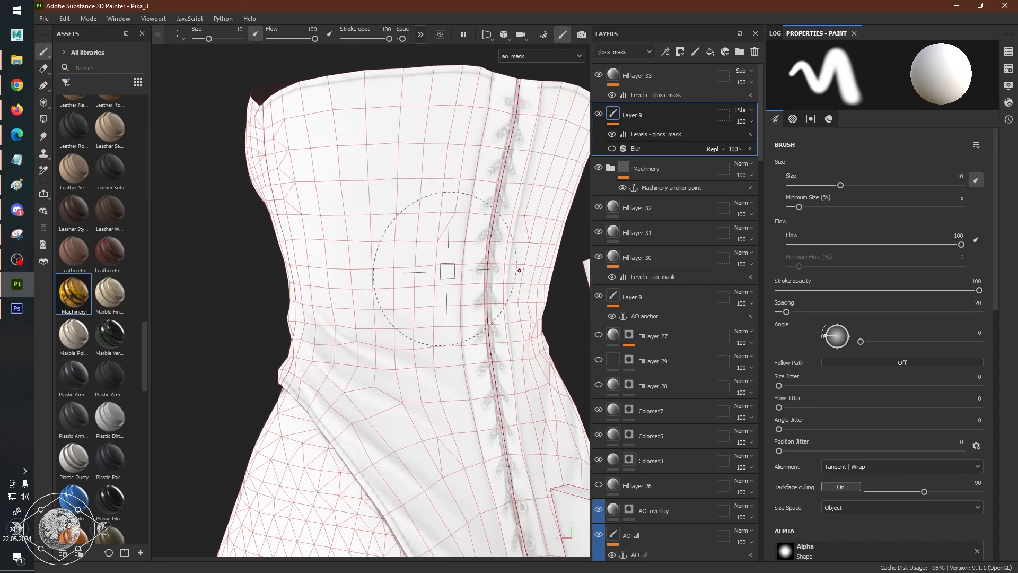
{"action": "middle_click_drag", "start_coordinate": [447, 270], "coordinate": [482, 237], "text": "alt"}
{"action": "right_click_drag", "start_coordinate": [482, 237], "coordinate": [349, 249], "text": "alt"}
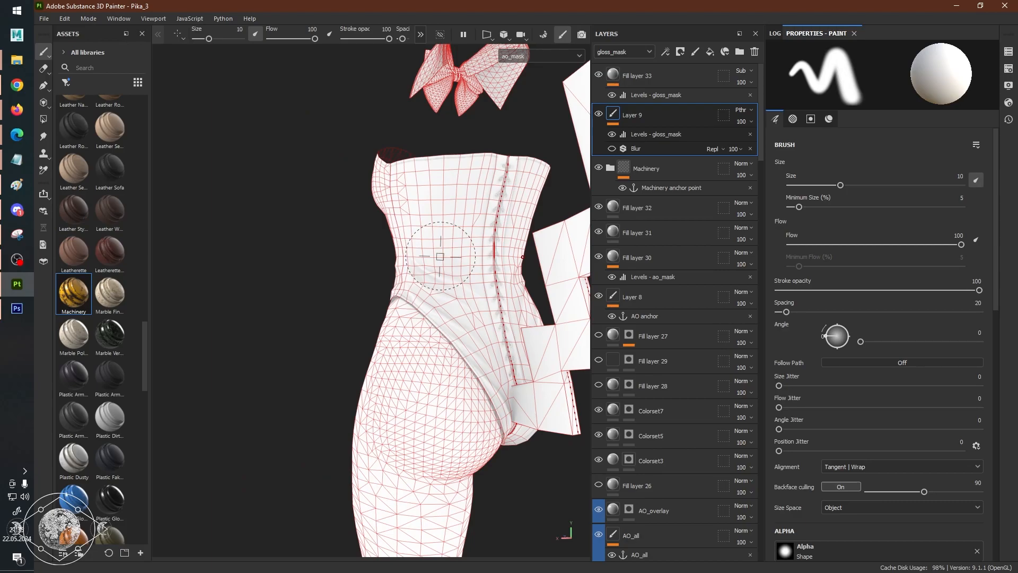
{"action": "scroll", "coordinate": [442, 257], "scroll_direction": "up", "scroll_amount": 3}
{"action": "scroll", "coordinate": [432, 266], "scroll_direction": "down", "scroll_amount": 5}
{"action": "scroll", "coordinate": [435, 267], "scroll_direction": "up", "scroll_amount": 6}
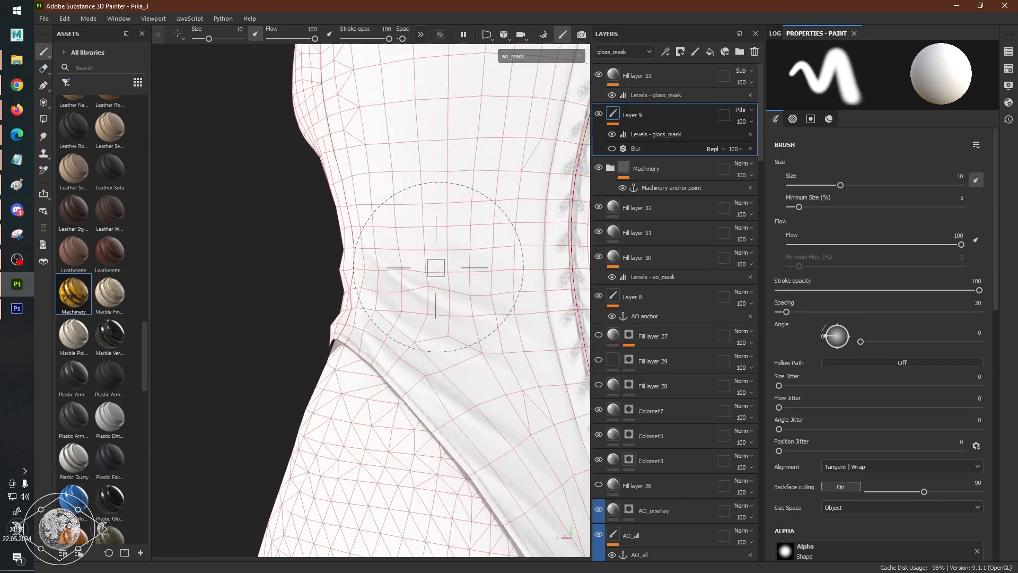
{"action": "scroll", "coordinate": [436, 267], "scroll_direction": "down", "scroll_amount": 4}
{"action": "scroll", "coordinate": [435, 268], "scroll_direction": "up", "scroll_amount": 3}
{"action": "scroll", "coordinate": [436, 268], "scroll_direction": "down", "scroll_amount": 5}
{"action": "scroll", "coordinate": [436, 267], "scroll_direction": "up", "scroll_amount": 5}
{"action": "scroll", "coordinate": [436, 268], "scroll_direction": "down", "scroll_amount": 2}
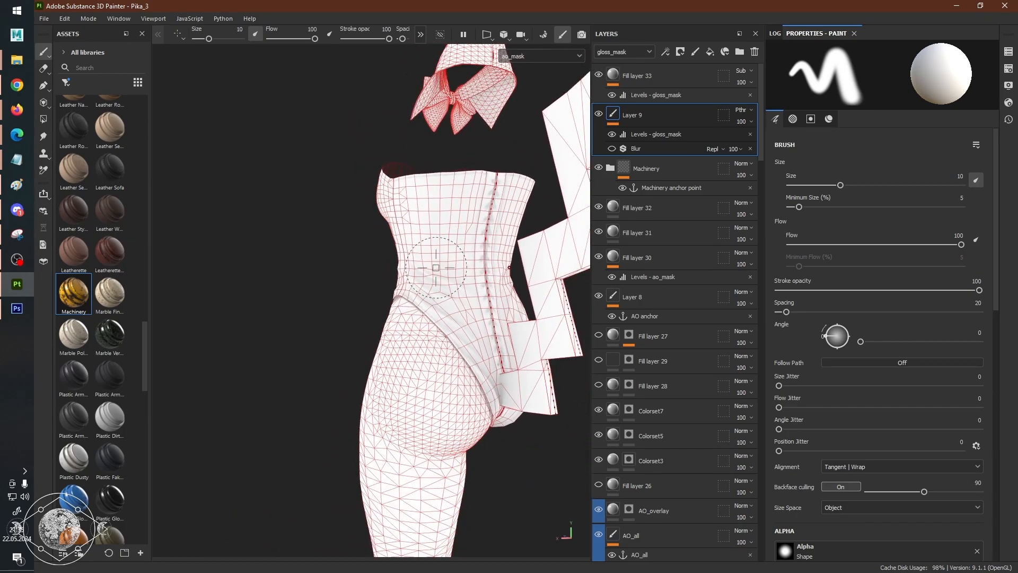
Display the ID mesh map and examine the outfit's color regions from the front, side and back.
{"action": "key", "text": "c"}
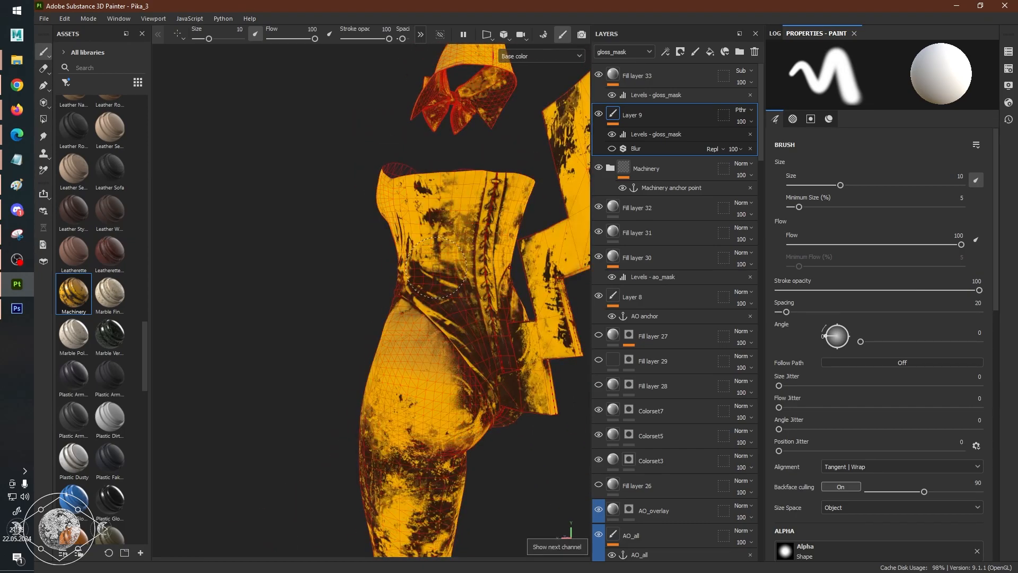
{"action": "key", "text": "b"}
{"action": "key", "text": "b"}
{"action": "key", "text": "b"}
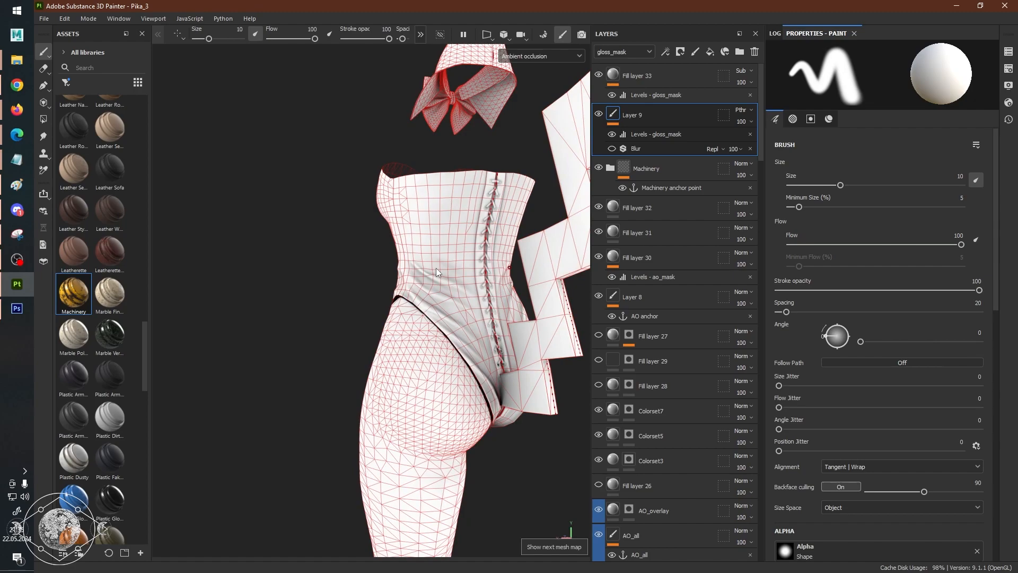
{"action": "key", "text": "shift+b"}
{"action": "left_click_drag", "start_coordinate": [443, 298], "coordinate": [617, 306], "text": "alt"}
{"action": "left_click_drag", "start_coordinate": [364, 239], "coordinate": [573, 291], "text": "alt"}
{"action": "middle_click_drag", "start_coordinate": [446, 243], "coordinate": [459, 352], "text": "alt"}
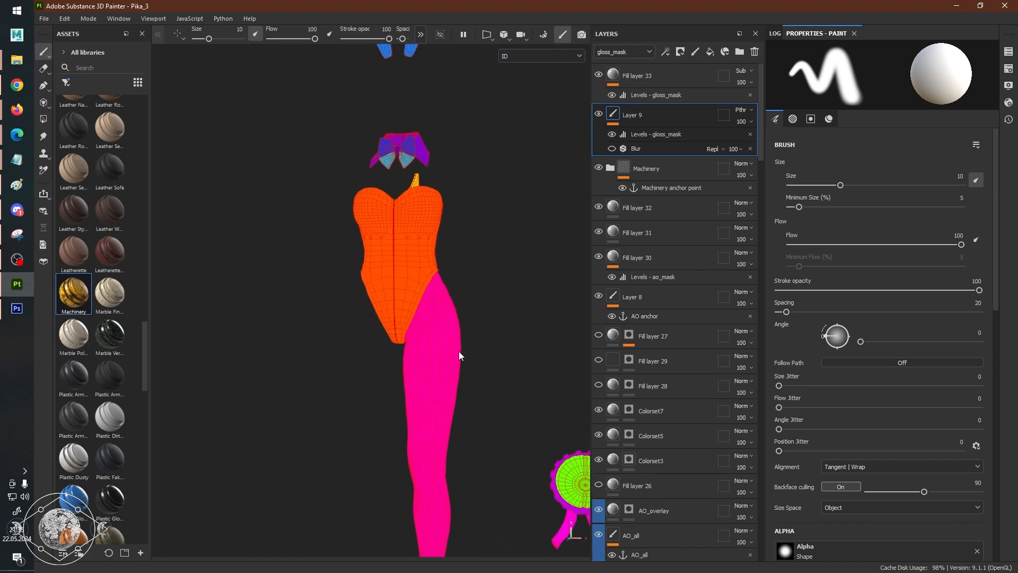
{"action": "right_click_drag", "start_coordinate": [400, 317], "coordinate": [542, 309], "text": "alt"}
{"action": "mouse_move", "coordinate": [542, 313]}
{"action": "left_mouse_down", "text": "alt"}
{"action": "mouse_move", "coordinate": [360, 278]}
{"action": "mouse_move", "coordinate": [301, 301]}
{"action": "mouse_move", "coordinate": [552, 303]}
{"action": "left_mouse_up", "text": "alt"}
{"action": "middle_click_drag", "start_coordinate": [552, 302], "coordinate": [323, 285], "text": "alt"}
{"action": "left_click_drag", "start_coordinate": [330, 288], "coordinate": [381, 280], "text": "alt"}
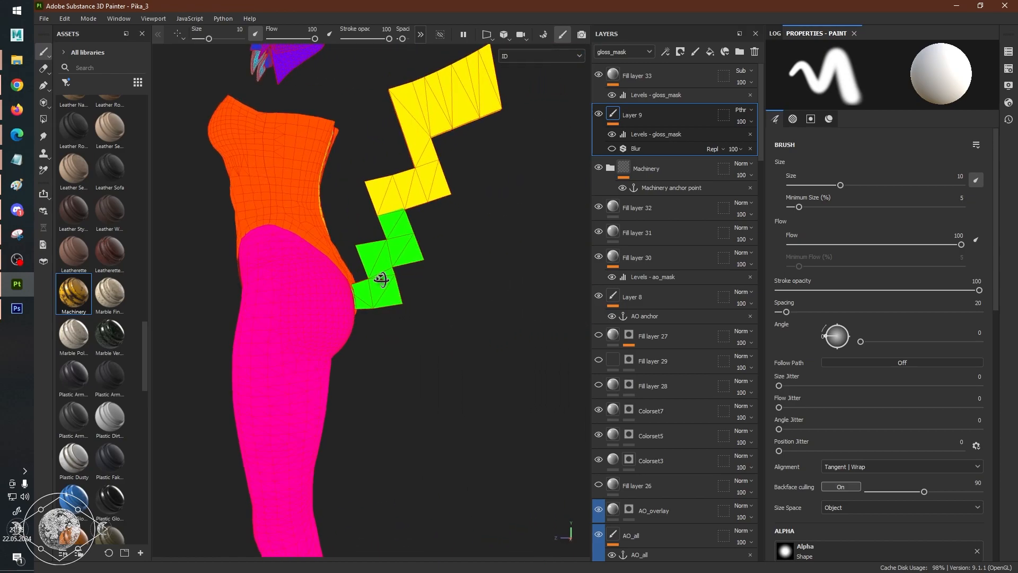
{"action": "left_click_drag", "start_coordinate": [197, 266], "coordinate": [259, 262], "text": "alt"}
{"action": "middle_click_drag", "start_coordinate": [259, 261], "coordinate": [412, 305], "text": "alt"}
{"action": "right_click_drag", "start_coordinate": [354, 304], "coordinate": [392, 300], "text": "alt"}
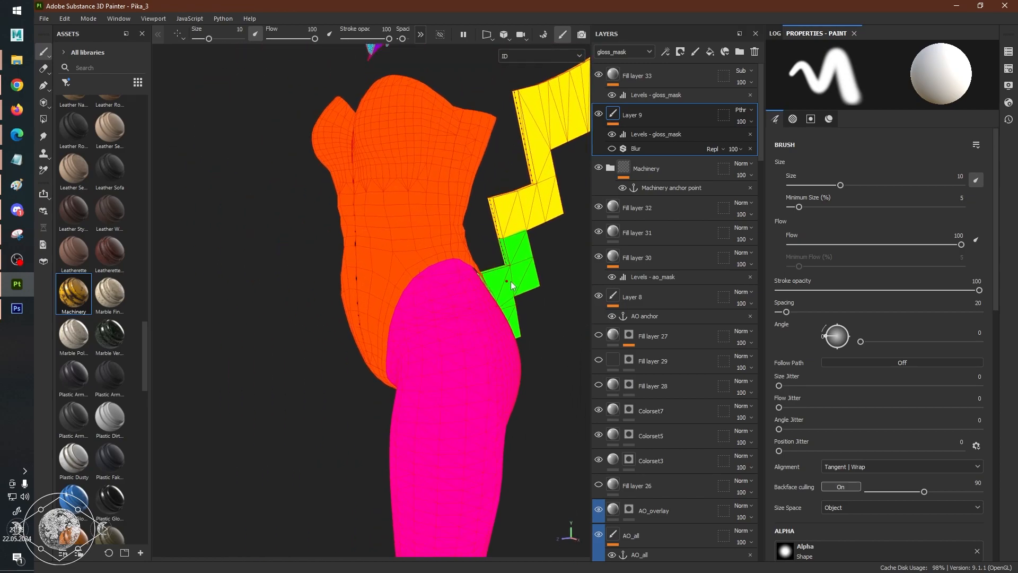
{"action": "left_click_drag", "start_coordinate": [464, 254], "coordinate": [516, 279], "text": "alt"}
Add a fill layer above Fill layer 33 that affects only the colorset channel, with its value set to 0.
{"action": "left_click", "coordinate": [706, 75]}
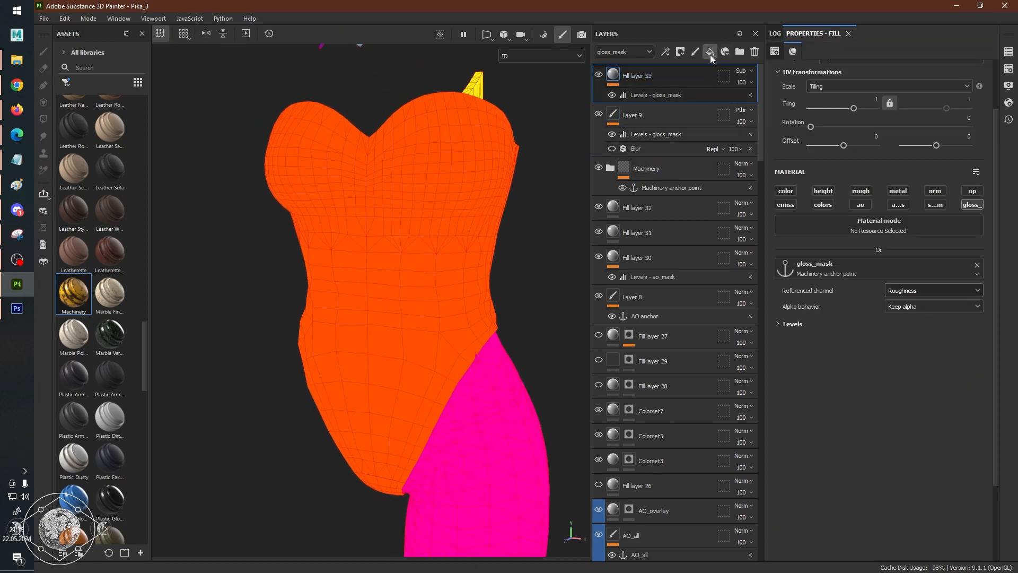
{"action": "left_click", "coordinate": [711, 55]}
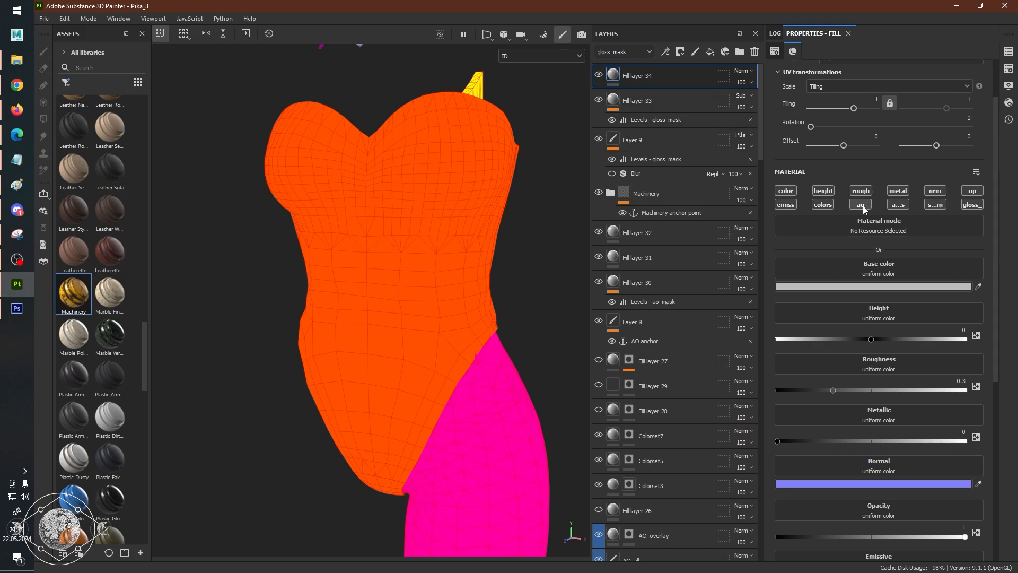
{"action": "left_click", "coordinate": [819, 206]}
{"action": "left_click_drag", "start_coordinate": [962, 295], "coordinate": [758, 297]}
Switch the viewport to the colorset channel.
{"action": "key", "text": "c"}
{"action": "key", "text": "c"}
{"action": "key", "text": "c"}
{"action": "key", "text": "c"}
{"action": "key", "text": "c"}
{"action": "key", "text": "c"}
{"action": "key", "text": "c"}
{"action": "key", "text": "shift+c"}
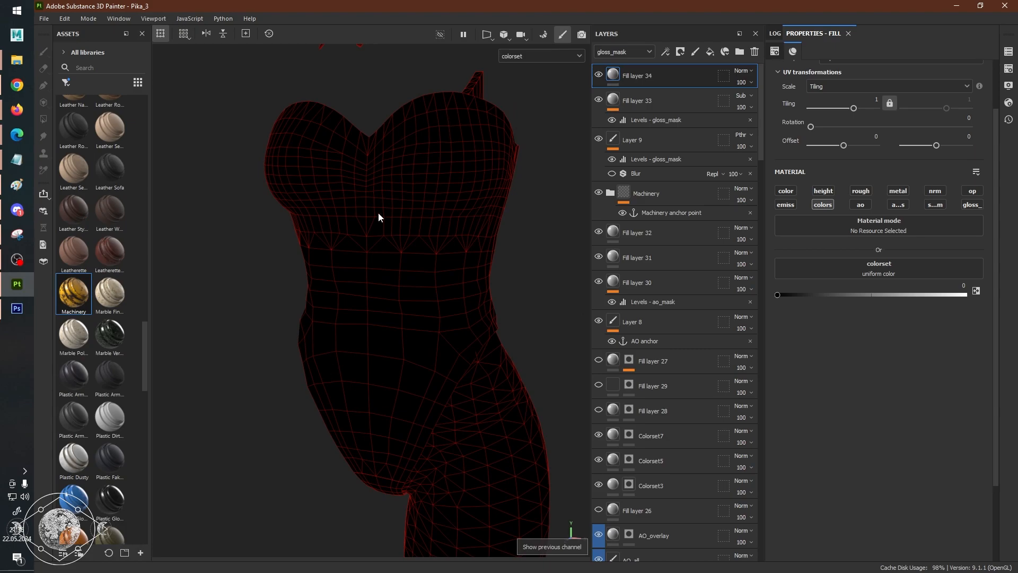
Add a color selection mask to the new fill layer and pick the torso's orange ID color.
{"action": "right_click", "coordinate": [652, 73]}
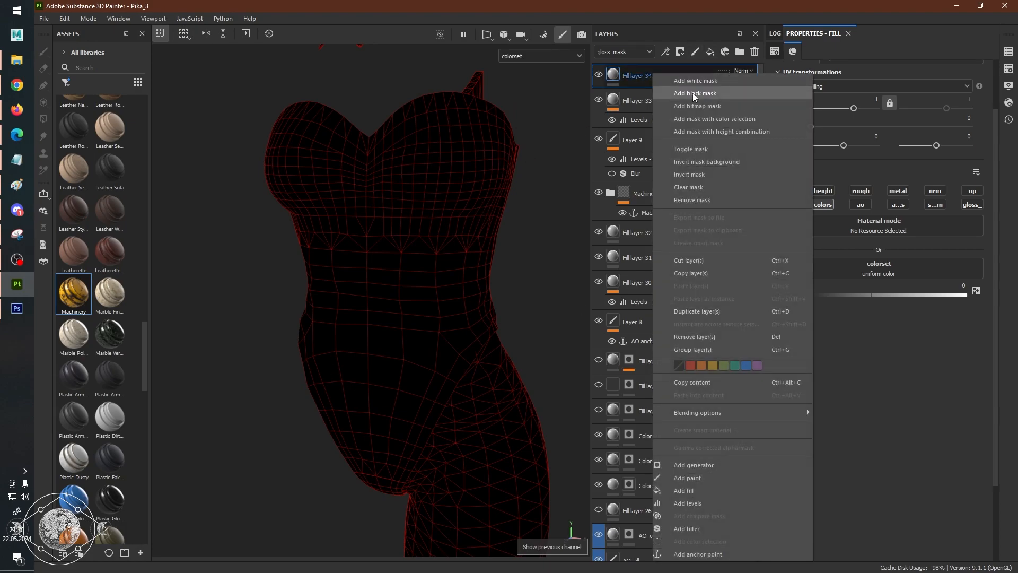
{"action": "left_click", "coordinate": [696, 120]}
{"action": "left_click_drag", "start_coordinate": [421, 200], "coordinate": [491, 255], "text": "alt"}
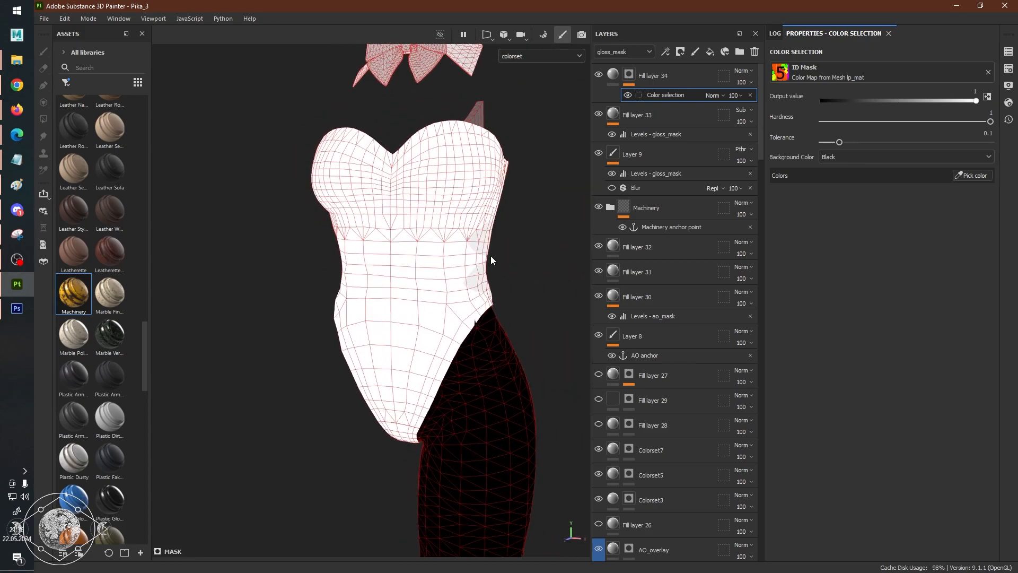
{"action": "left_click", "coordinate": [969, 175]}
{"action": "scroll", "coordinate": [461, 211], "scroll_direction": "up", "scroll_amount": 5}
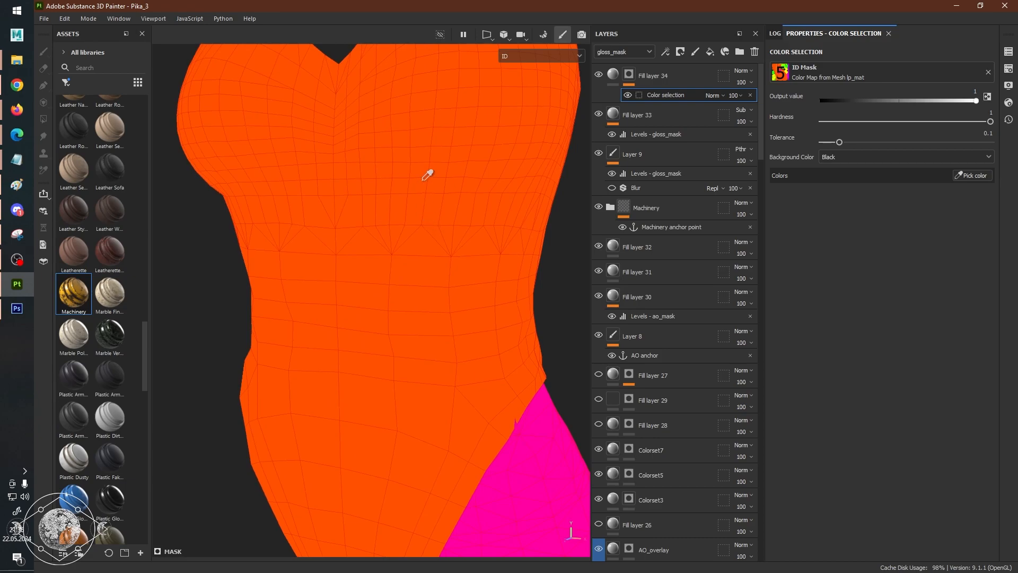
{"action": "scroll", "coordinate": [427, 175], "scroll_direction": "down", "scroll_amount": 6}
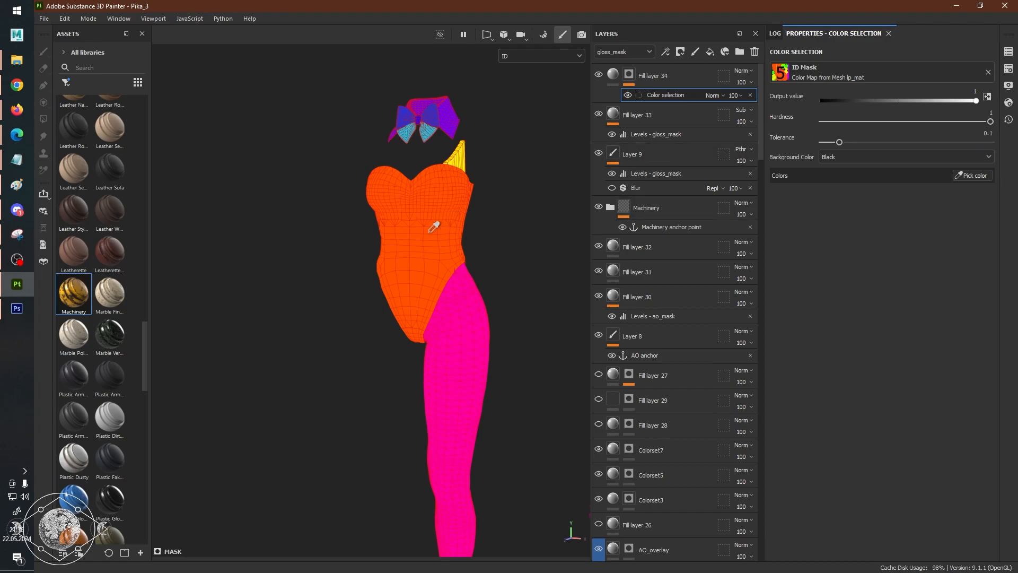
{"action": "left_click", "coordinate": [430, 232]}
{"action": "scroll", "coordinate": [456, 244], "scroll_direction": "up", "scroll_amount": 5}
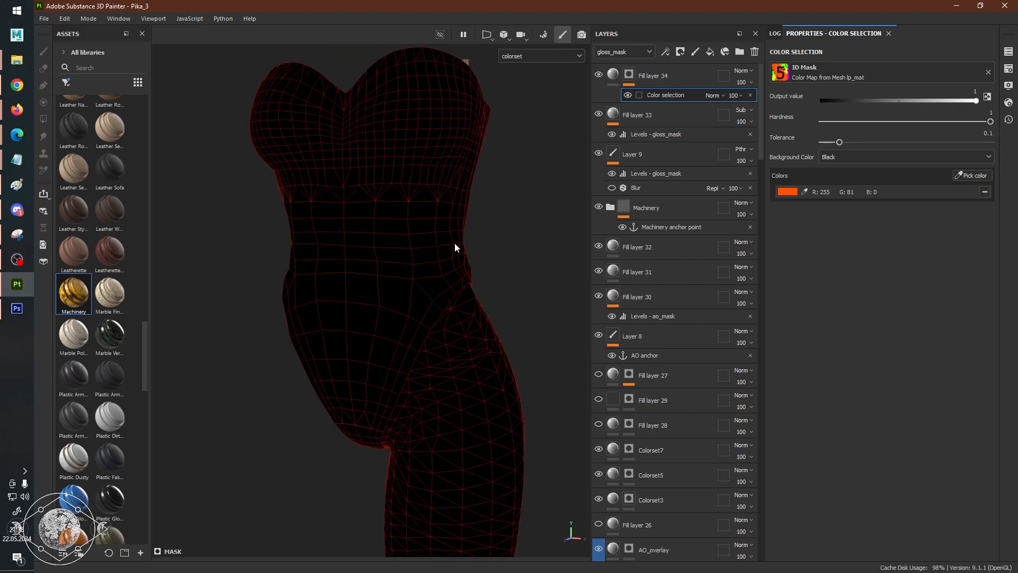
{"action": "scroll", "coordinate": [454, 246], "scroll_direction": "down", "scroll_amount": 3}
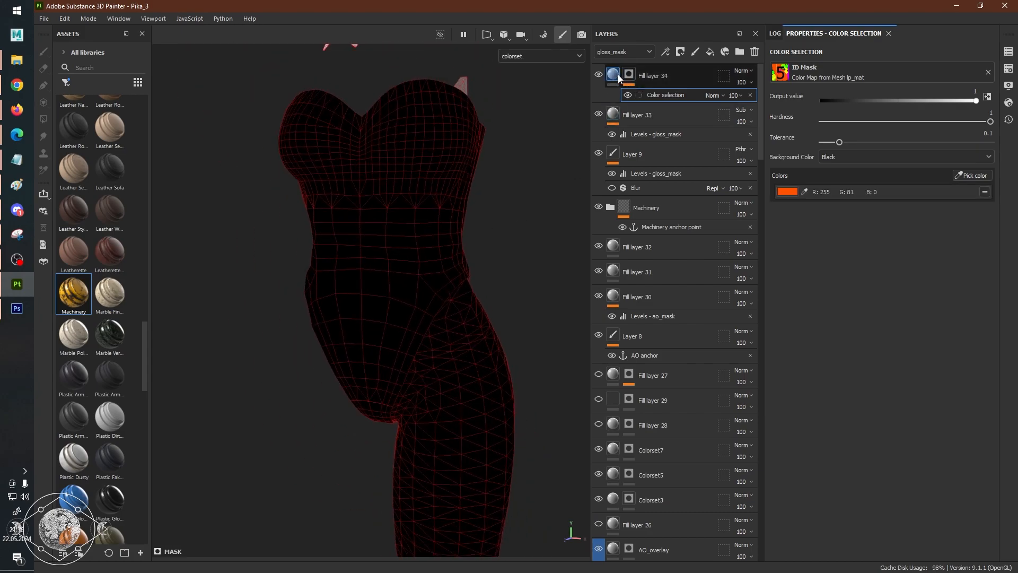
{"action": "left_click_drag", "start_coordinate": [443, 203], "coordinate": [539, 123], "text": "alt"}
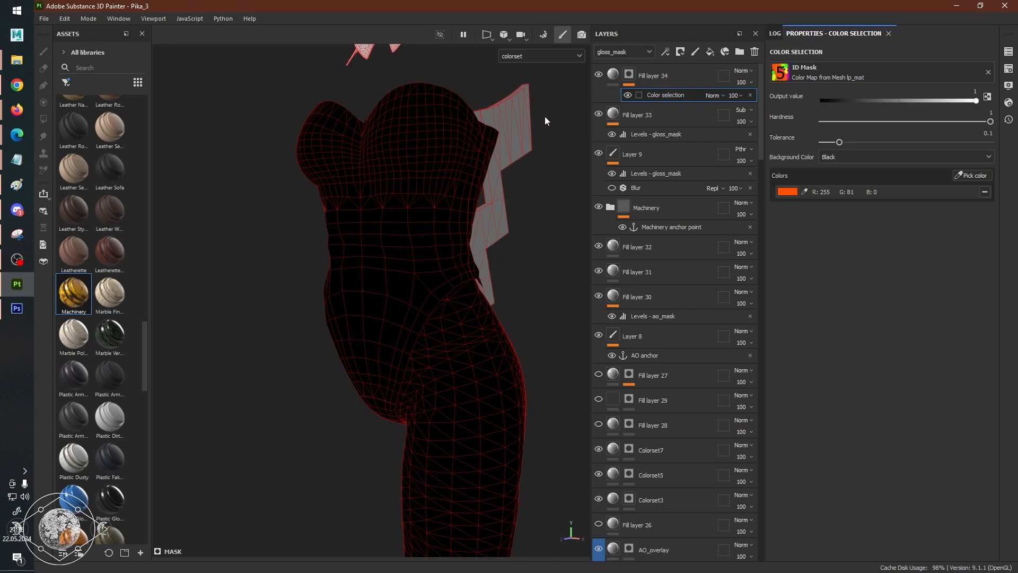
Search the texture assets for "colorset" and assign Colorset_Row to the masked fill layer's colorset channel.
{"action": "left_click", "coordinate": [614, 75]}
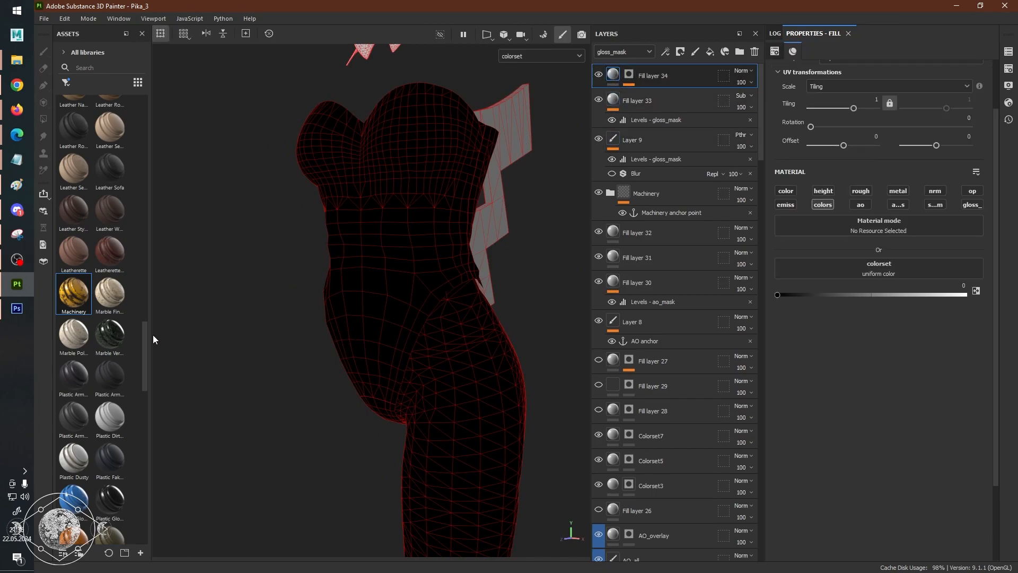
{"action": "left_click", "coordinate": [96, 68]}
{"action": "type", "text": "col"}
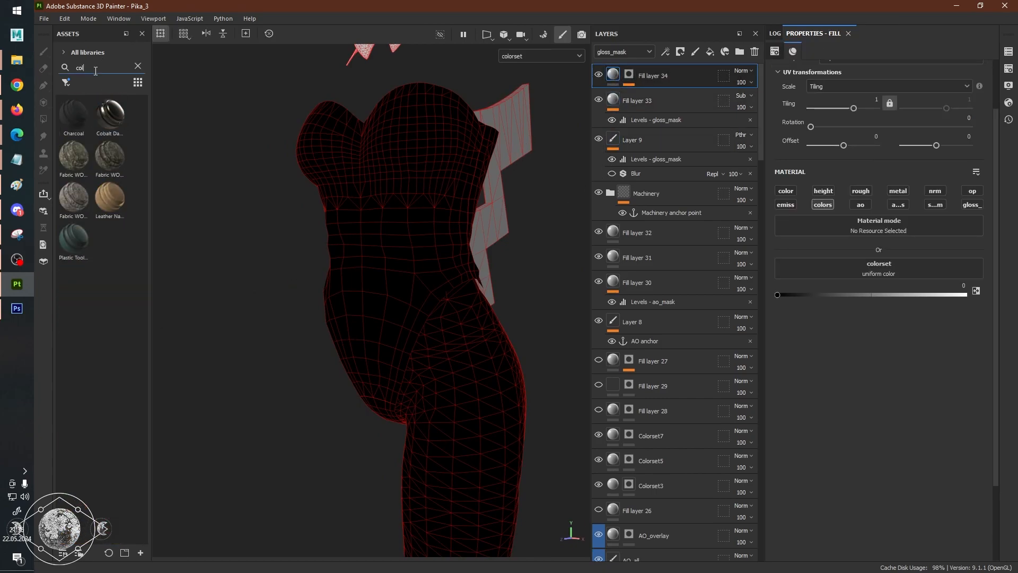
{"action": "type", "text": "orset"}
{"action": "left_click", "coordinate": [66, 82]}
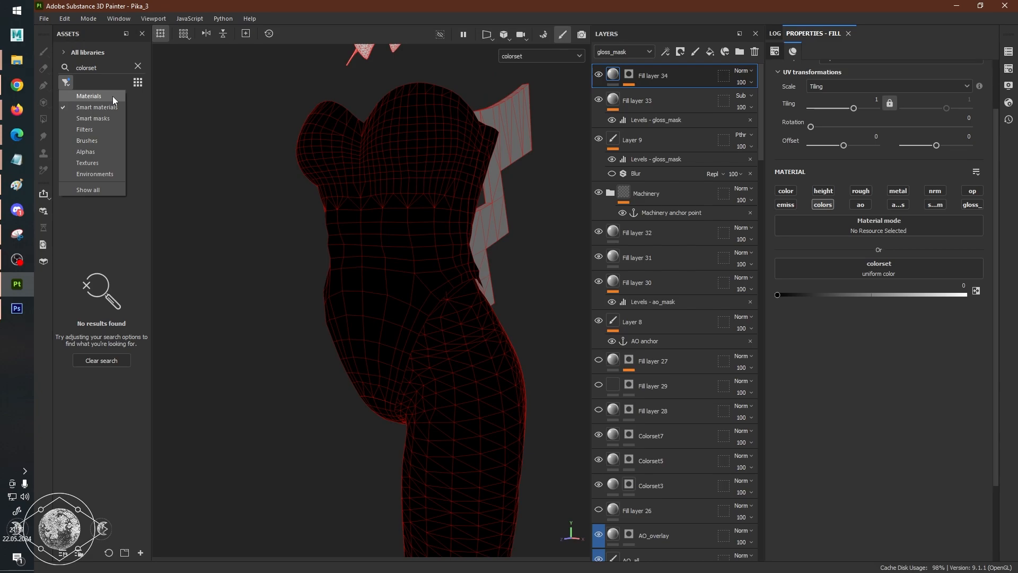
{"action": "left_click", "coordinate": [100, 163]}
{"action": "left_click_drag", "start_coordinate": [72, 118], "coordinate": [840, 275]}
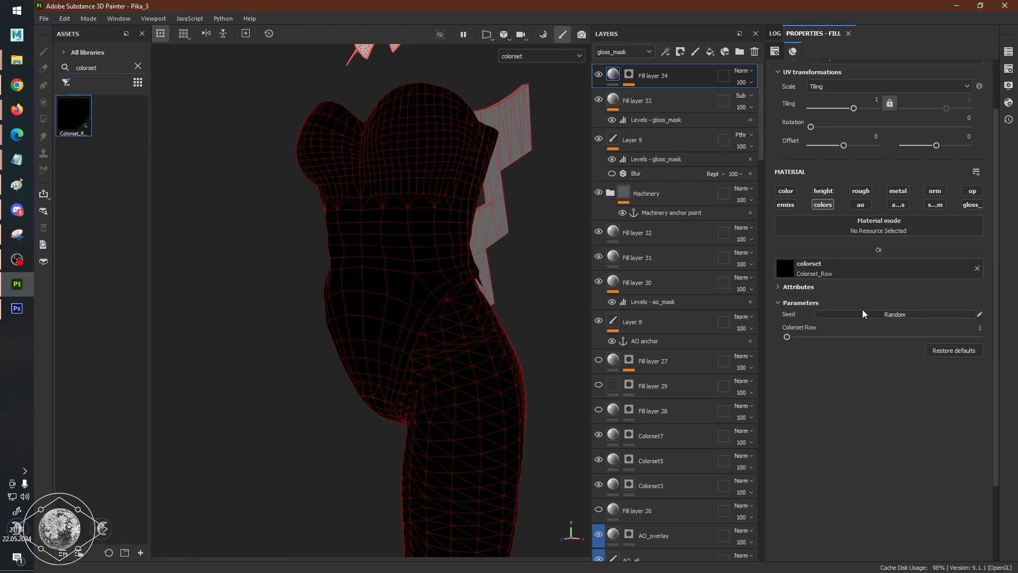
Set the Colorset Row parameter to 11 and check the torso from the front.
{"action": "left_click_drag", "start_coordinate": [788, 337], "coordinate": [914, 341]}
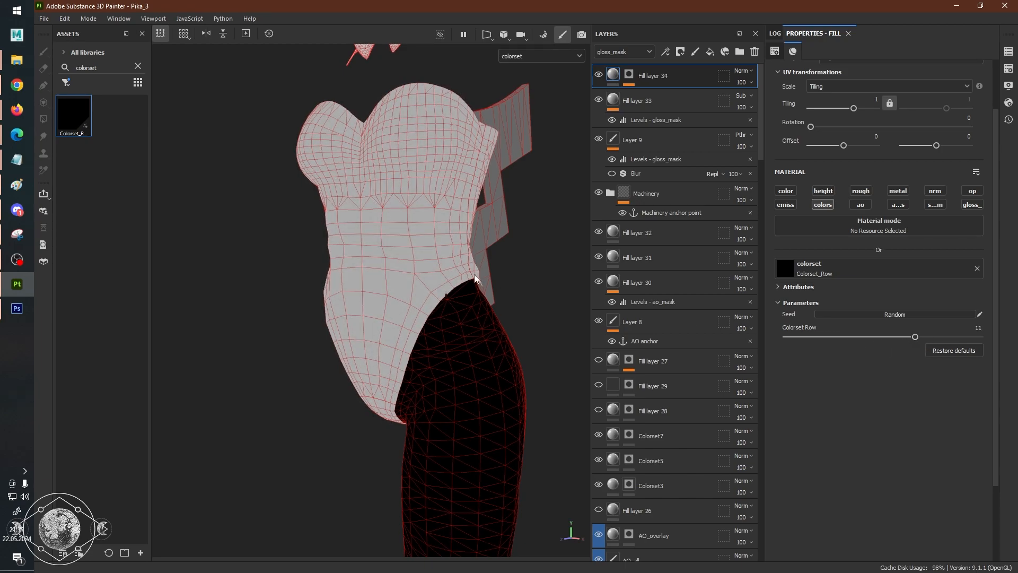
{"action": "left_click_drag", "start_coordinate": [494, 280], "coordinate": [495, 270], "text": "alt+shift"}
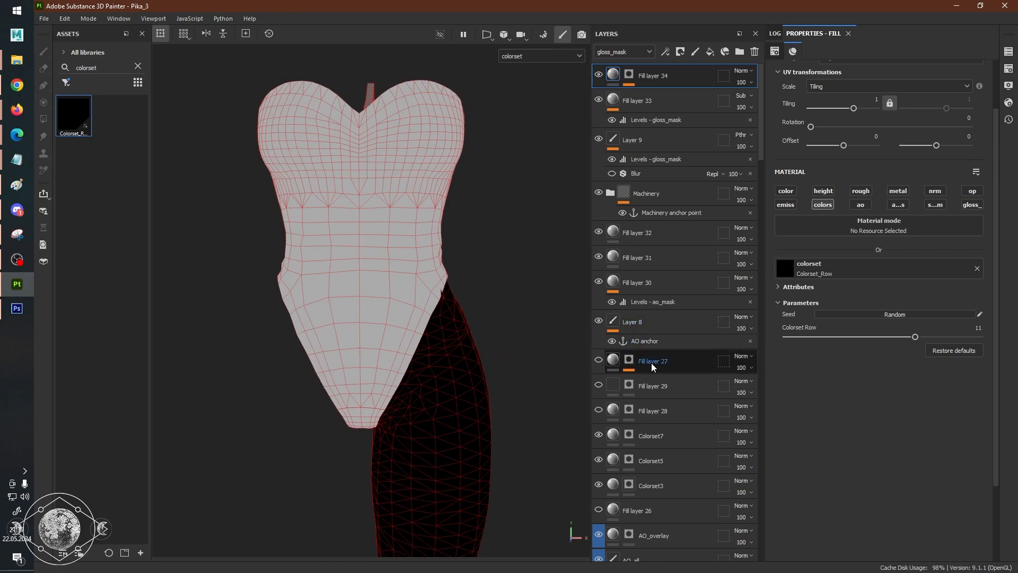
{"action": "scroll", "coordinate": [646, 366], "scroll_direction": "down", "scroll_amount": 3}
{"action": "scroll", "coordinate": [357, 291], "scroll_direction": "up", "scroll_amount": 5}
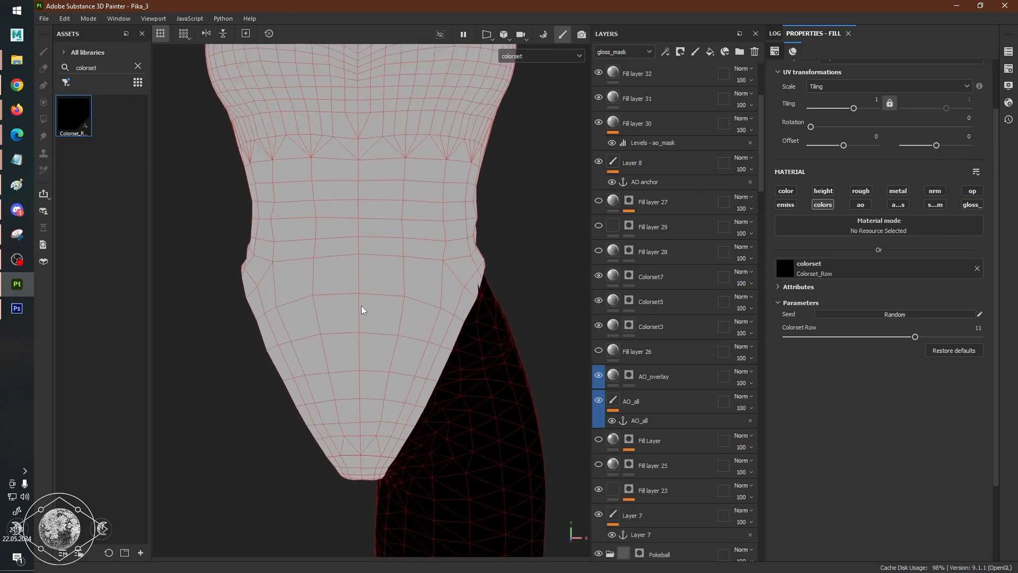
Show the full material on the model and toggle the visibility of Layer 8 to compare.
{"action": "key", "text": "m"}
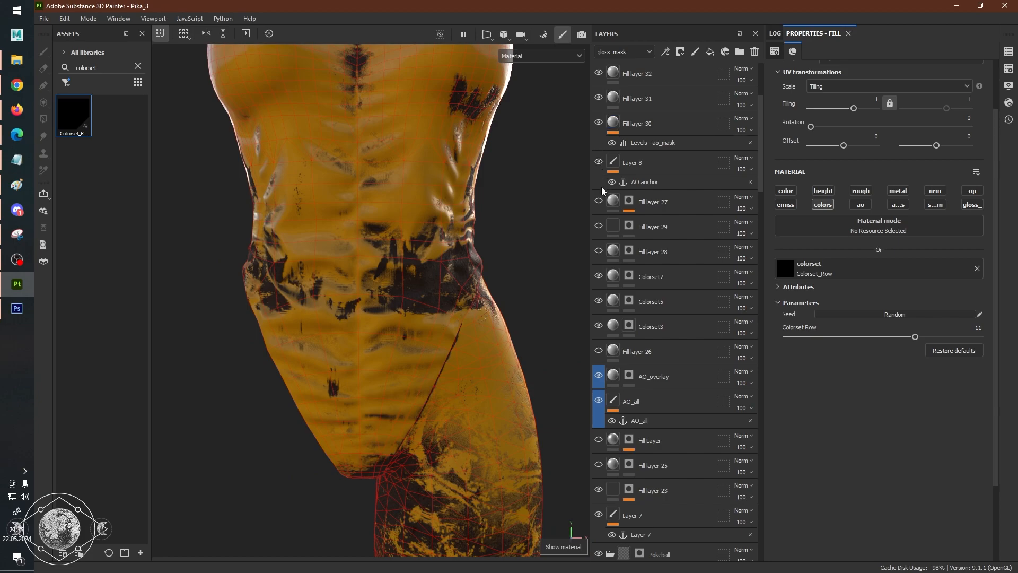
{"action": "left_click", "coordinate": [600, 163]}
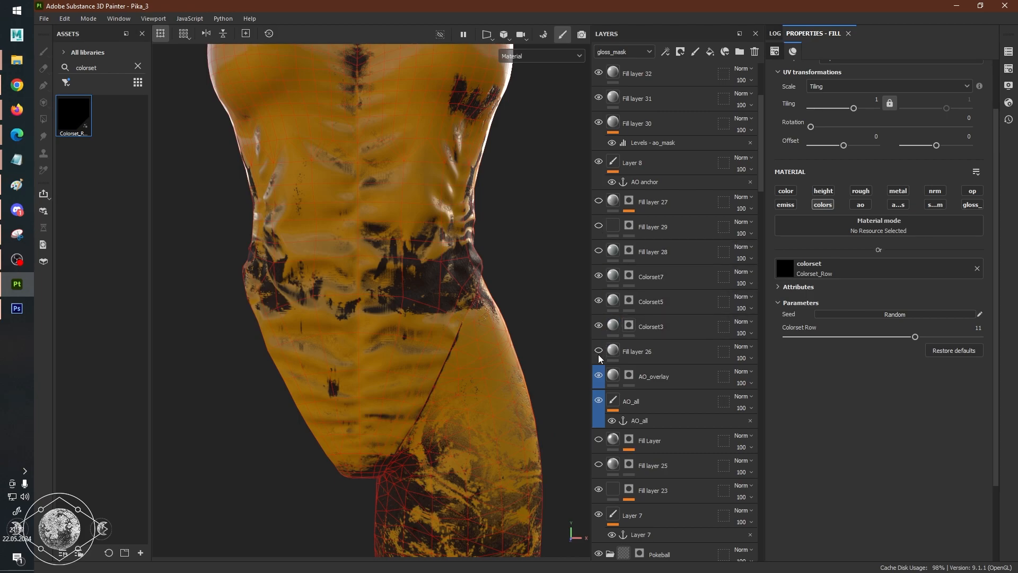
{"action": "scroll", "coordinate": [603, 317], "scroll_direction": "up", "scroll_amount": 5}
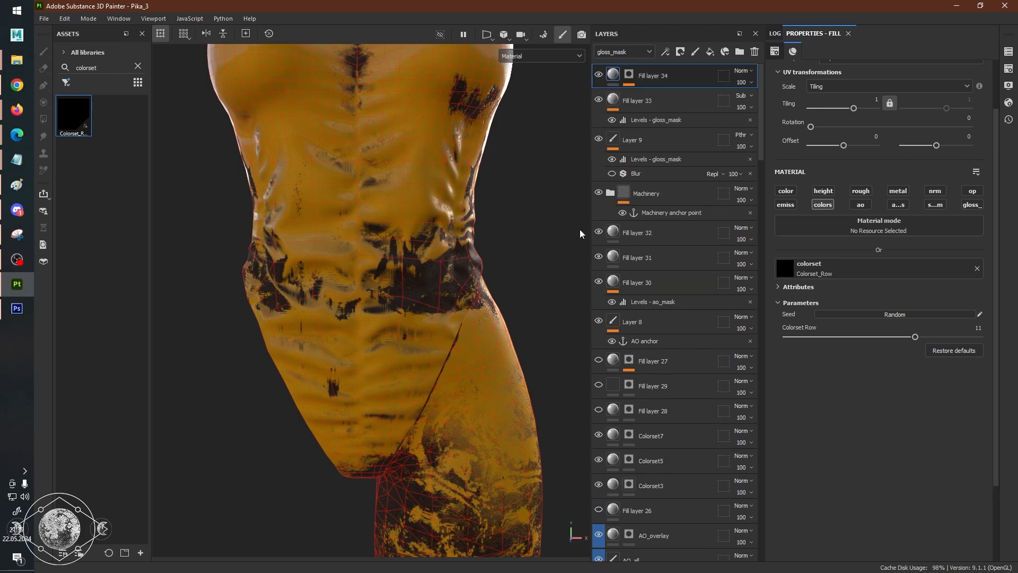
Open the texture export window and show its output templates.
{"action": "left_click", "coordinate": [66, 19]}
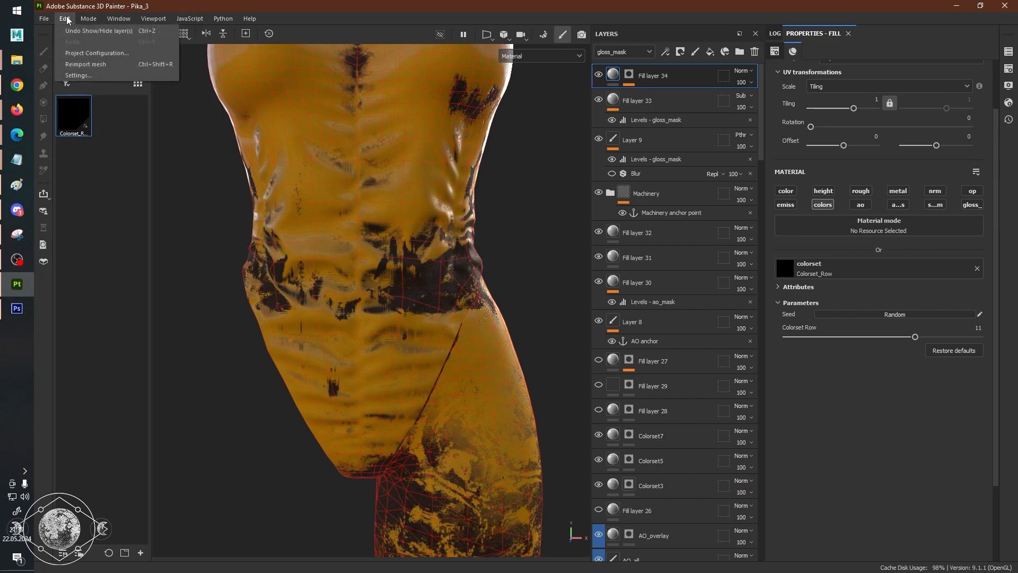
{"action": "left_click", "coordinate": [45, 19]}
{"action": "left_click", "coordinate": [44, 18]}
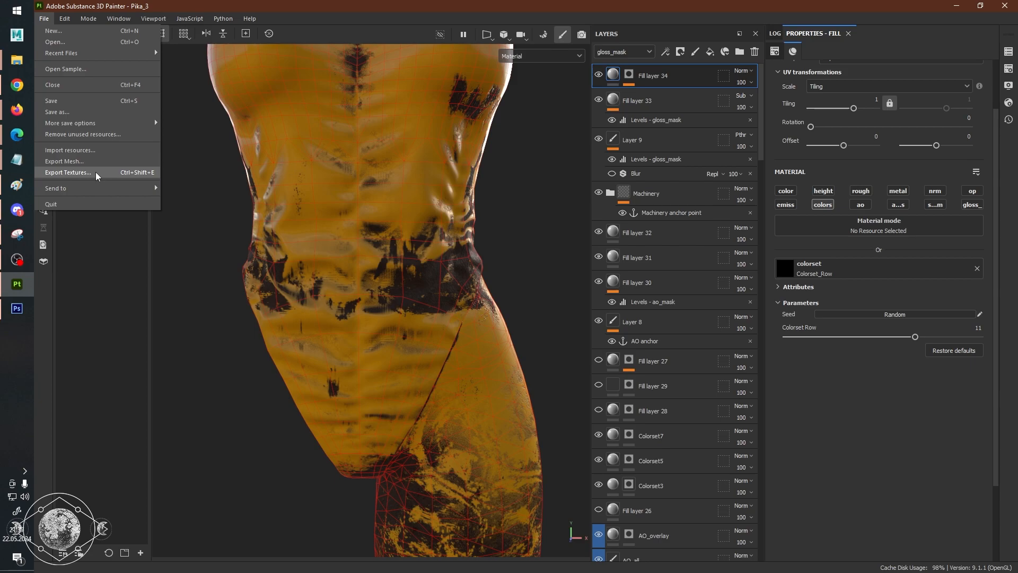
{"action": "left_click", "coordinate": [68, 172]}
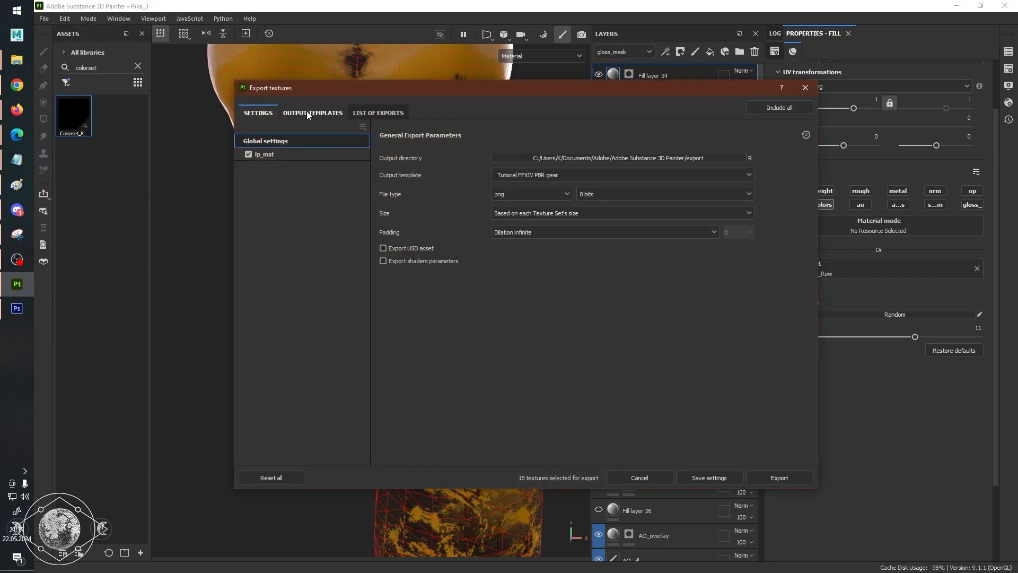
{"action": "left_click", "coordinate": [306, 113]}
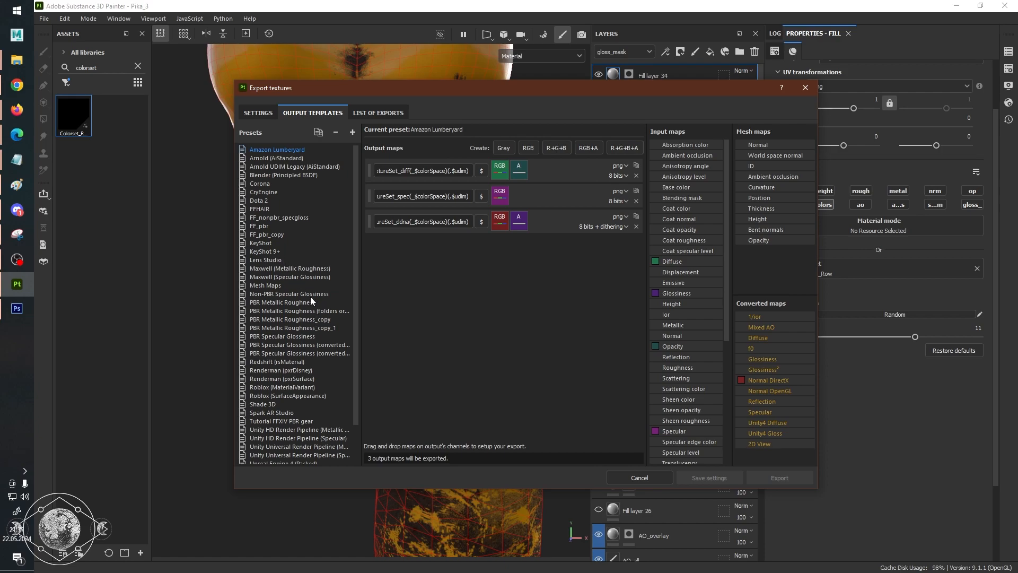
View the output maps of the PBR Metallic Roughness preset and the custom Tutorial FFXIV PBR gear preset.
{"action": "left_click", "coordinate": [272, 114]}
{"action": "left_click", "coordinate": [327, 114]}
{"action": "scroll", "coordinate": [301, 239], "scroll_direction": "down", "scroll_amount": 2}
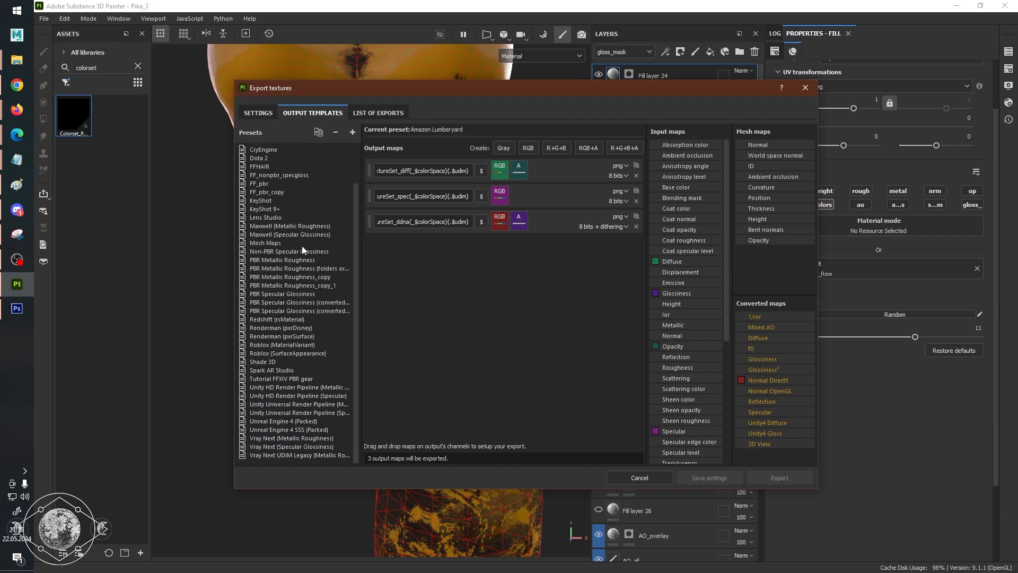
{"action": "left_click", "coordinate": [312, 260]}
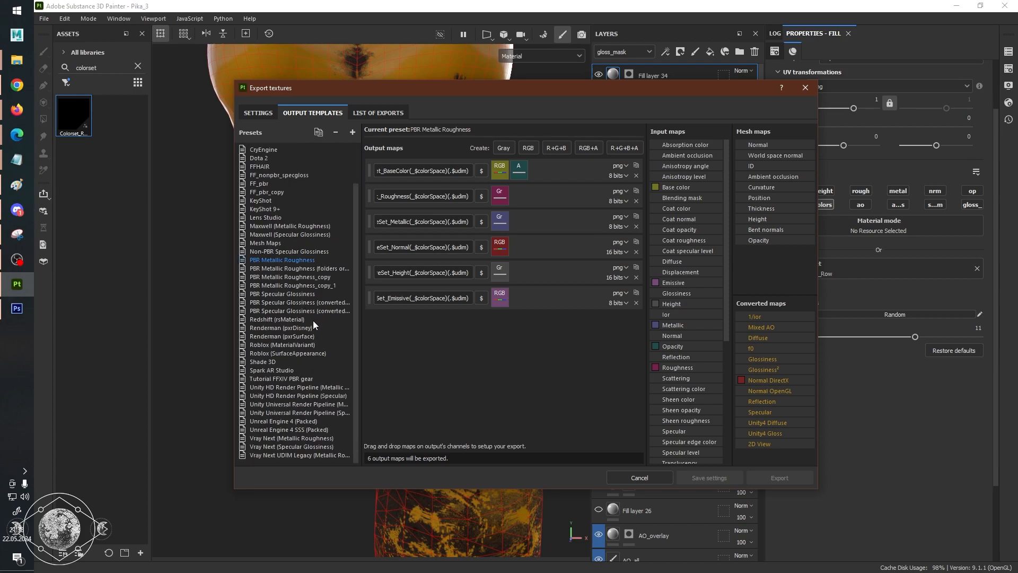
{"action": "left_click", "coordinate": [304, 379]}
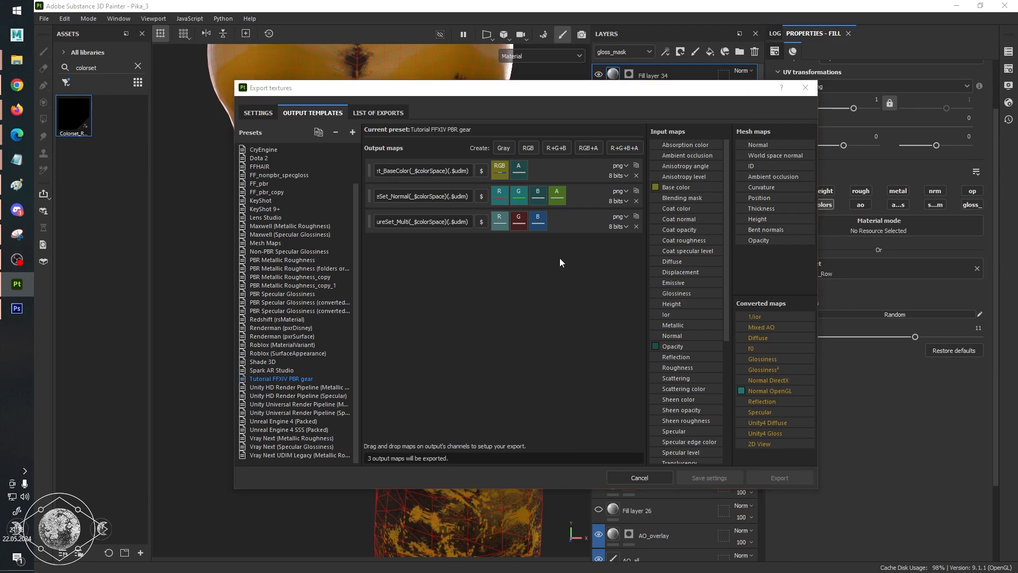
Switch to the FFXIV/TexTools Reference Information spreadsheet and view the Standard Gear Shader channels in the Shader Reference Table.
{"action": "key", "text": "alt+Tab"}
{"action": "key", "text": "alt+Tab"}
{"action": "key", "text": "alt+Tab"}
{"action": "key", "text": "alt+Tab"}
{"action": "scroll", "coordinate": [527, 508], "scroll_direction": "up", "scroll_amount": 3}
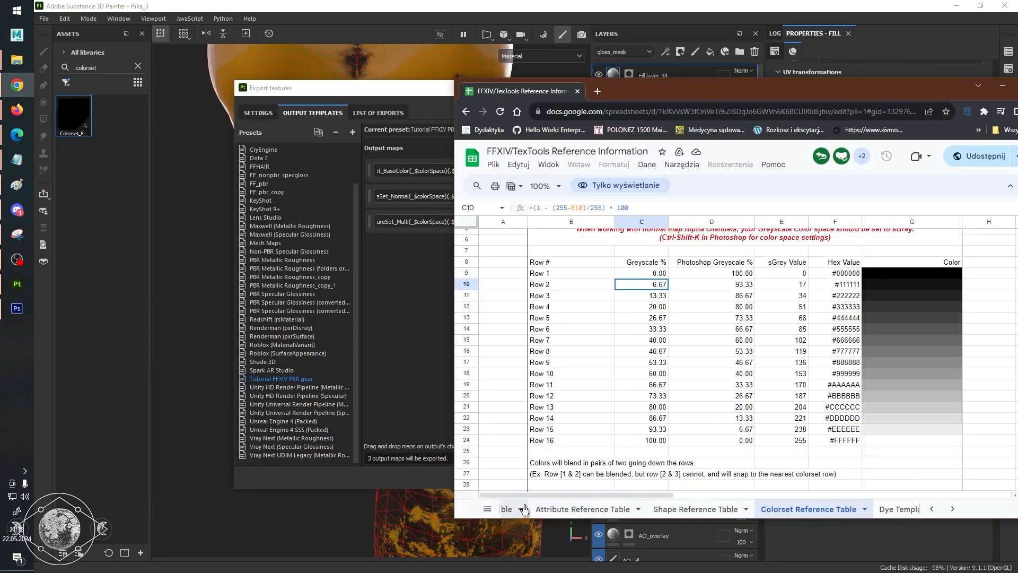
{"action": "left_click", "coordinate": [597, 509]}
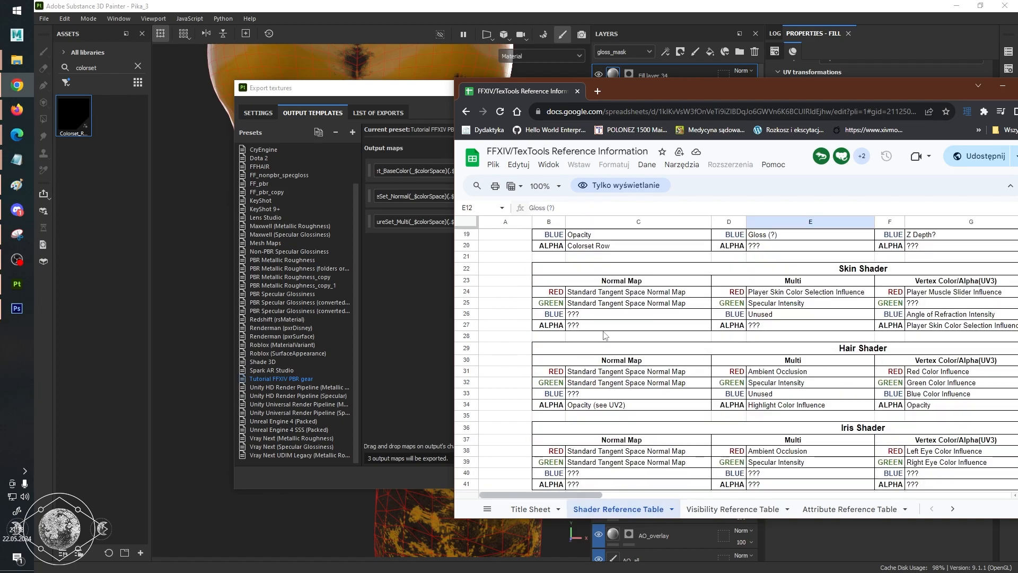
{"action": "scroll", "coordinate": [604, 333], "scroll_direction": "up", "scroll_amount": 4}
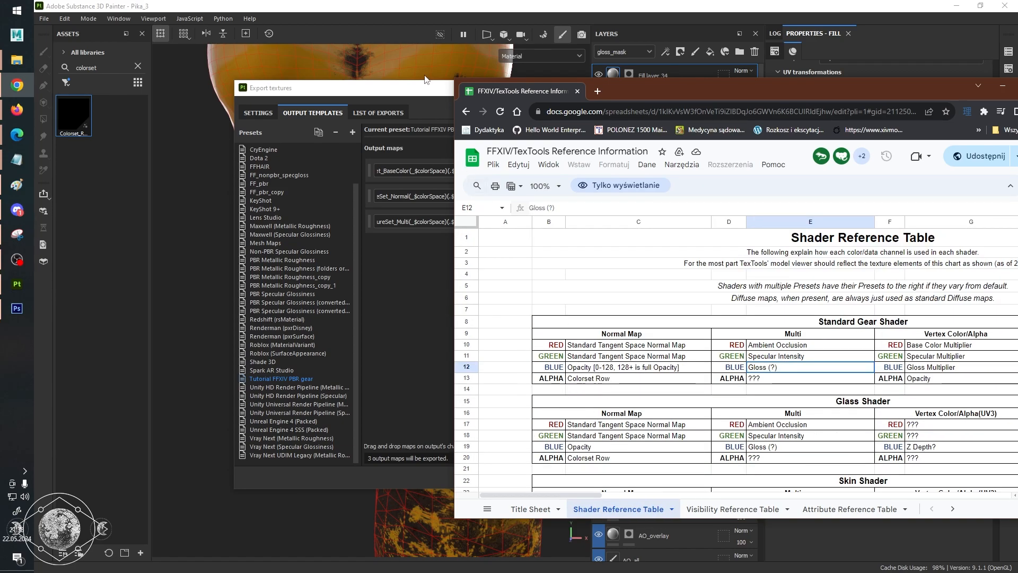
Return to Substance 3D Painter's export window and check the Tutorial FFXIV PBR gear template's channel assignments and the general export settings.
{"action": "left_click", "coordinate": [395, 89]}
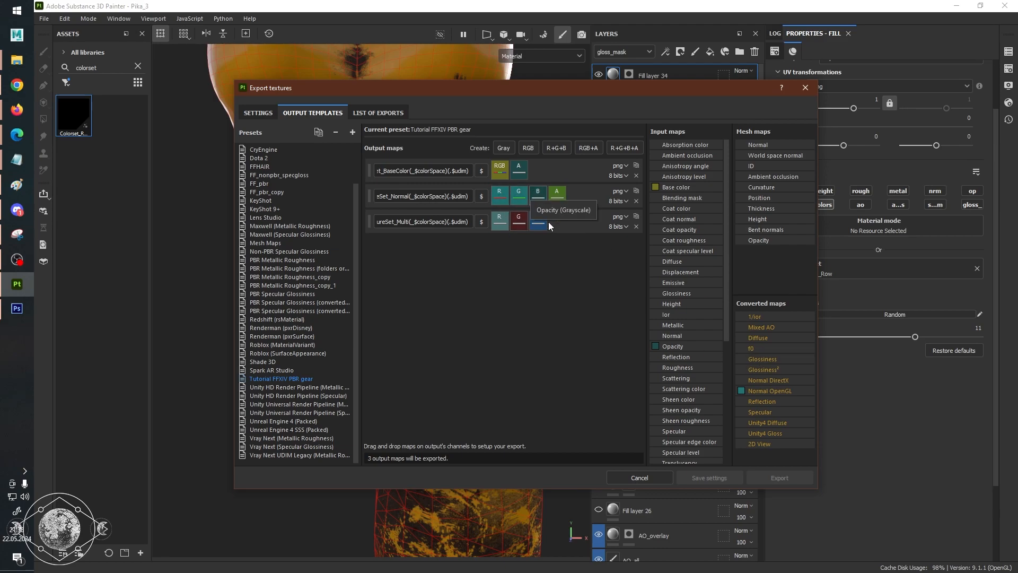
{"action": "left_click", "coordinate": [269, 114]}
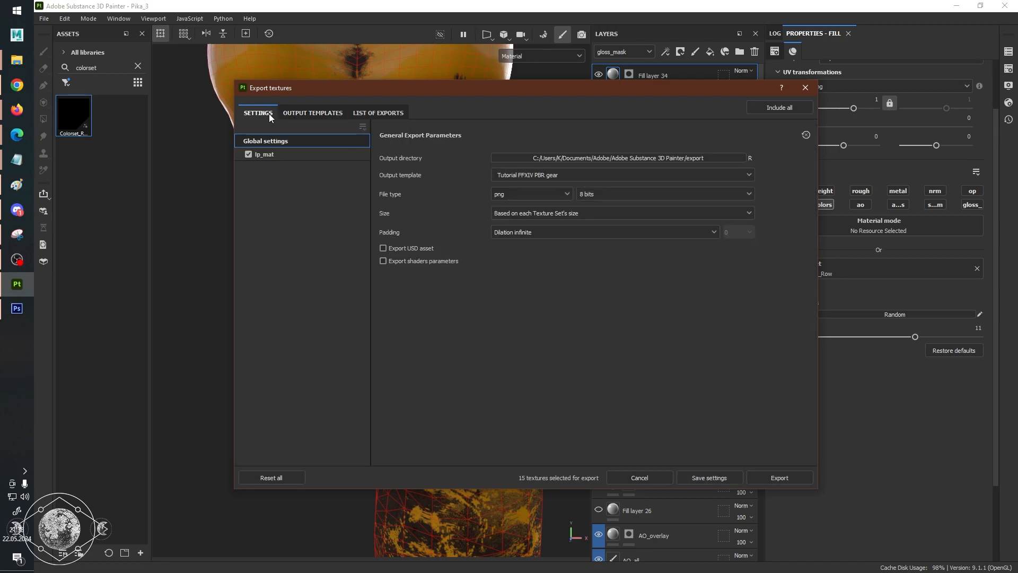
{"action": "left_click", "coordinate": [310, 112]}
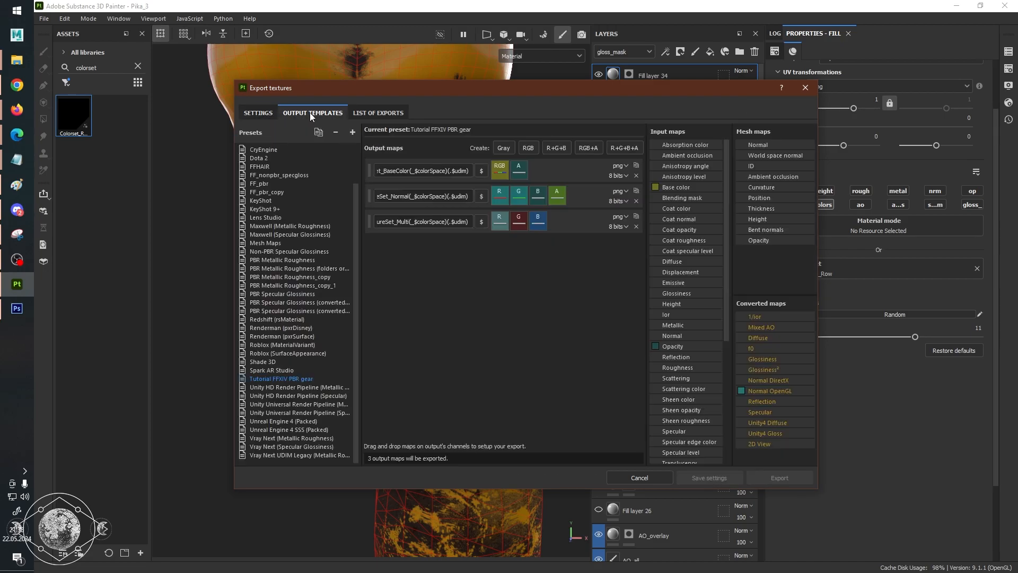
Switch to File Explorer and bring the window with Painter's assets/export-presets folder fully into view.
{"action": "left_click", "coordinate": [13, 61]}
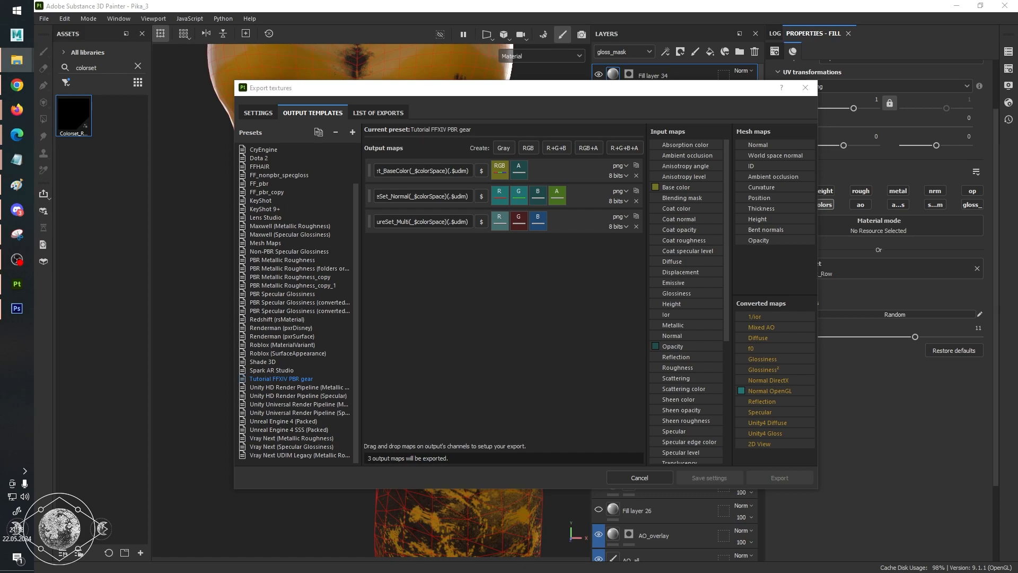
{"action": "left_click_drag", "start_coordinate": [1017, 129], "coordinate": [778, 81]}
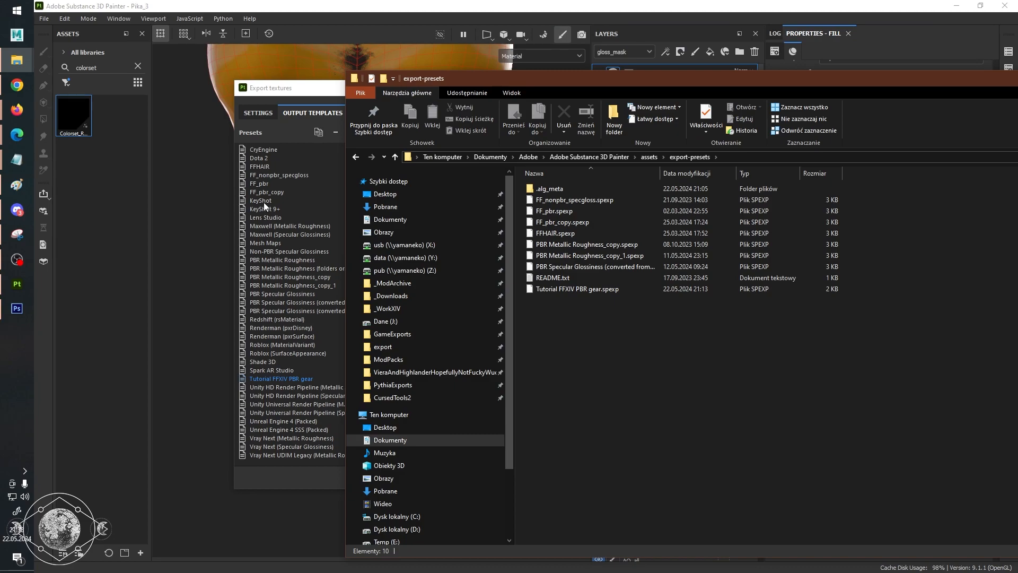
{"action": "left_click_drag", "start_coordinate": [646, 83], "coordinate": [480, 59]}
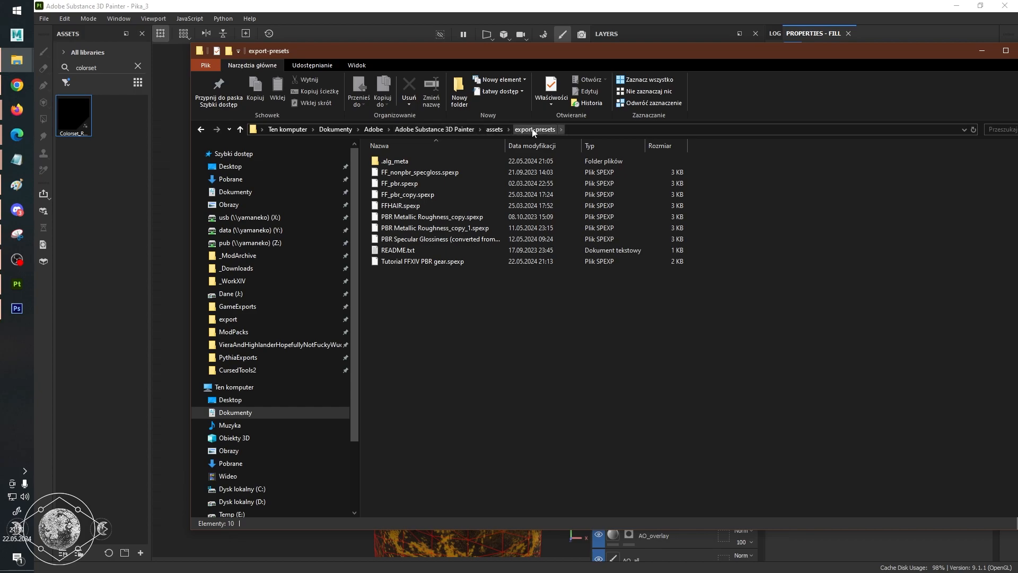
Go through the preset files in the export-presets folder and select Tutorial FFXIV PBR gear.spexp.
{"action": "double_click", "coordinate": [463, 182]}
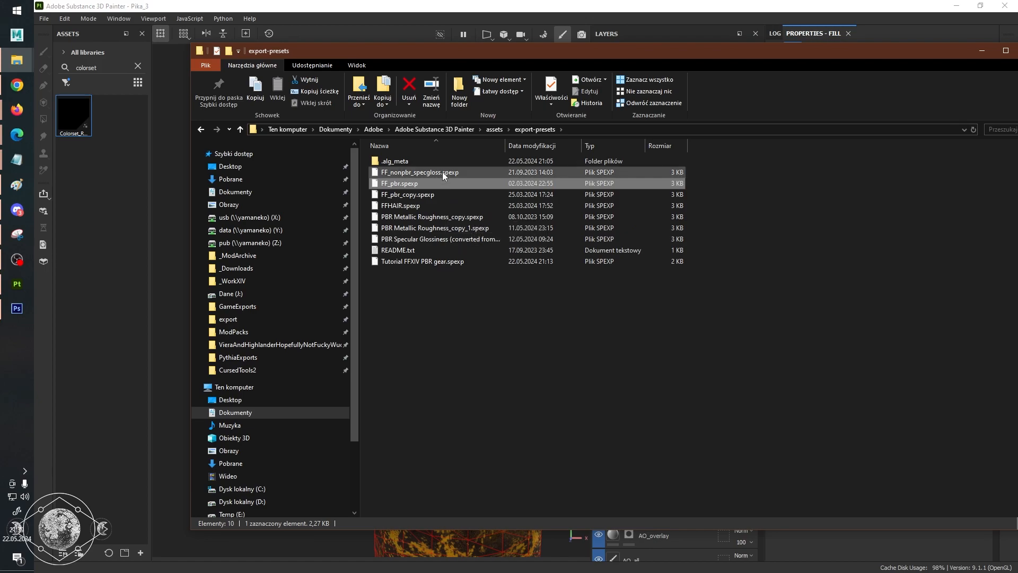
{"action": "left_click", "coordinate": [441, 183]}
{"action": "left_click", "coordinate": [437, 194]}
{"action": "left_click", "coordinate": [431, 207]}
{"action": "left_click", "coordinate": [432, 218]}
{"action": "left_click", "coordinate": [439, 262]}
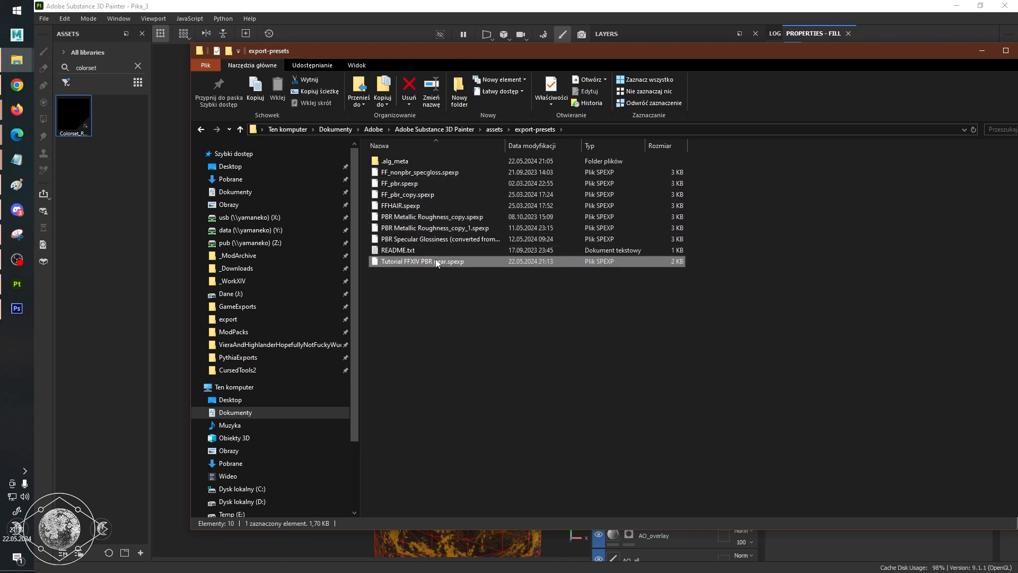